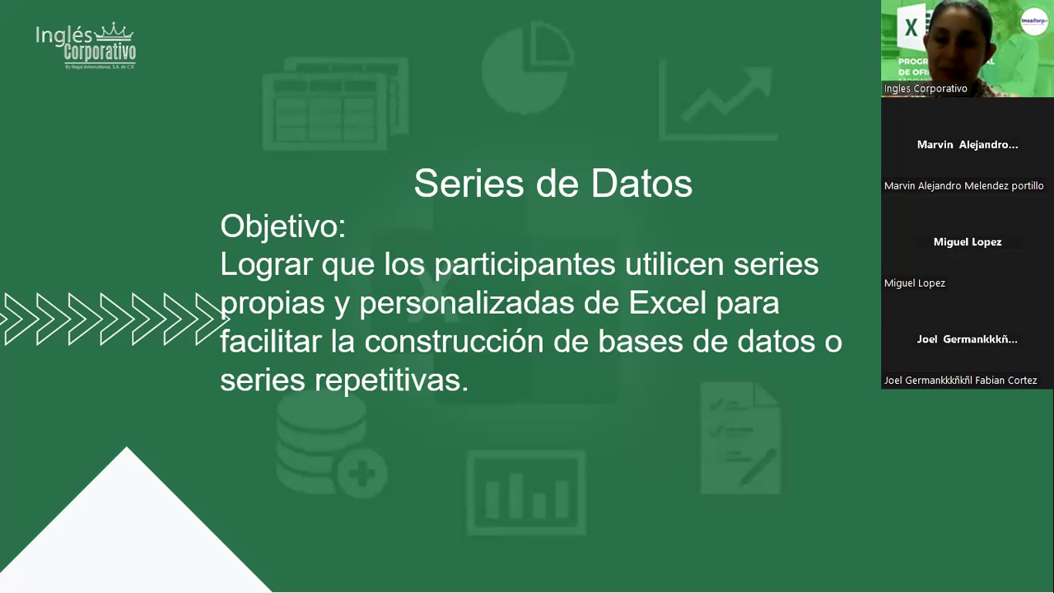
# - Advance past the Series de Datos objective slide to the Serie de relleno workbook
pyautogui.click(619, 178)
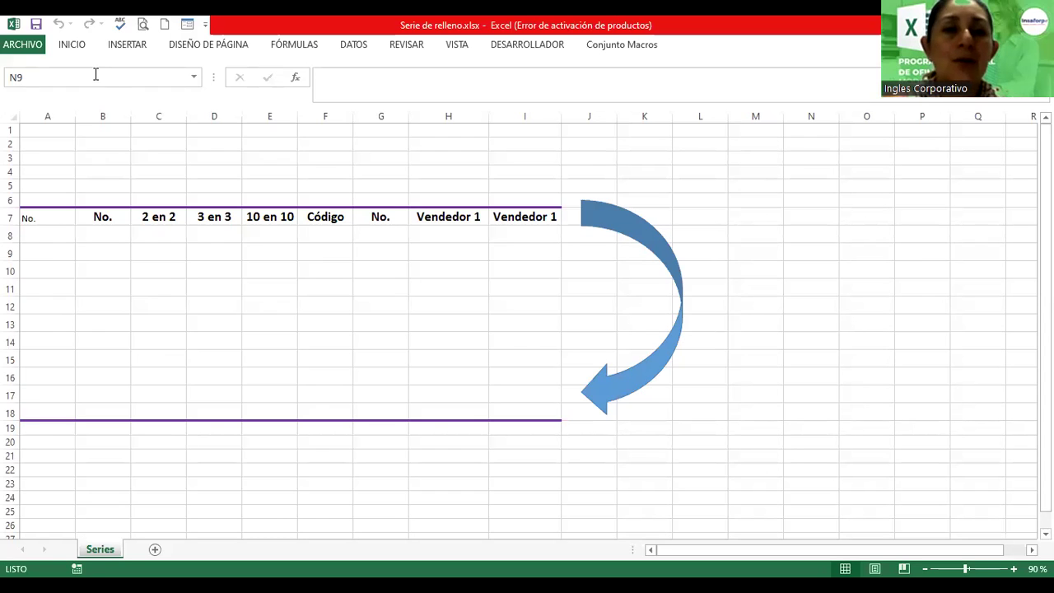
# - Insert a blue WordArt title 'Series de Relleno' and place it above the row 7 headers
pyautogui.click(128, 46)
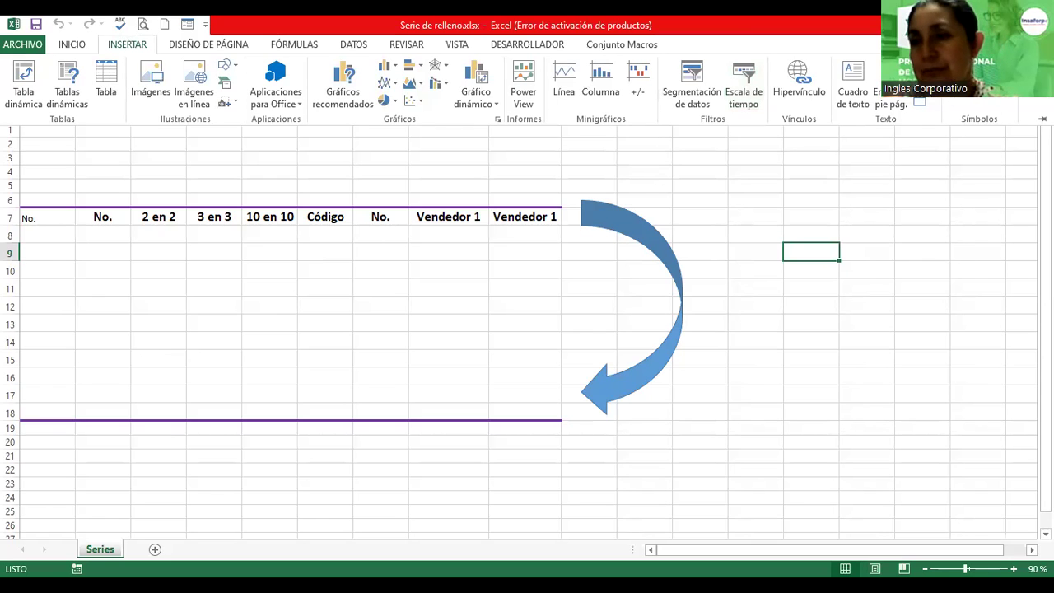
pyautogui.click(919, 90)
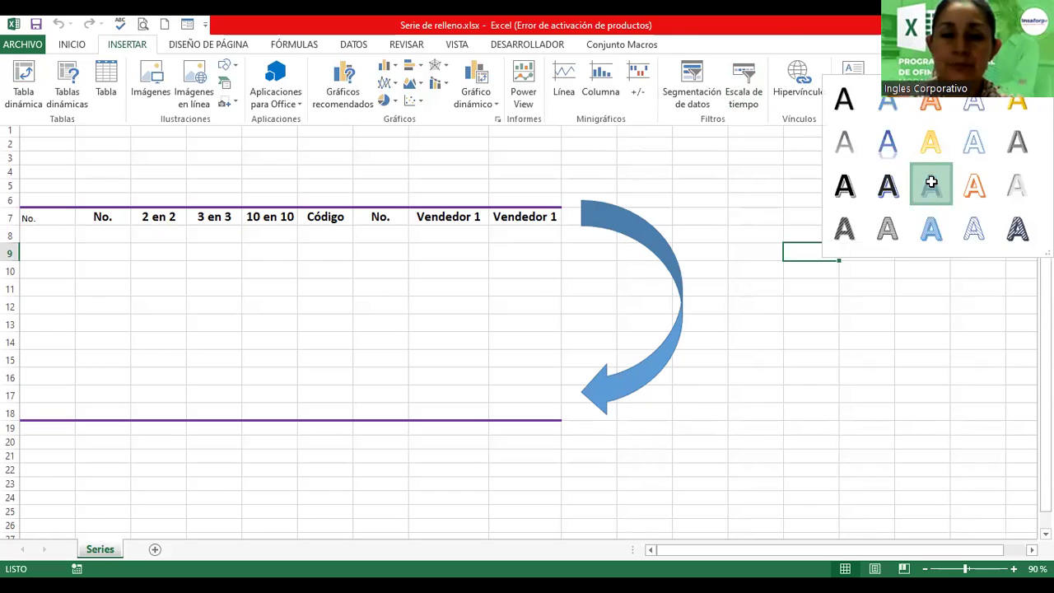
pyautogui.click(932, 182)
pyautogui.write('Series de Relleno')
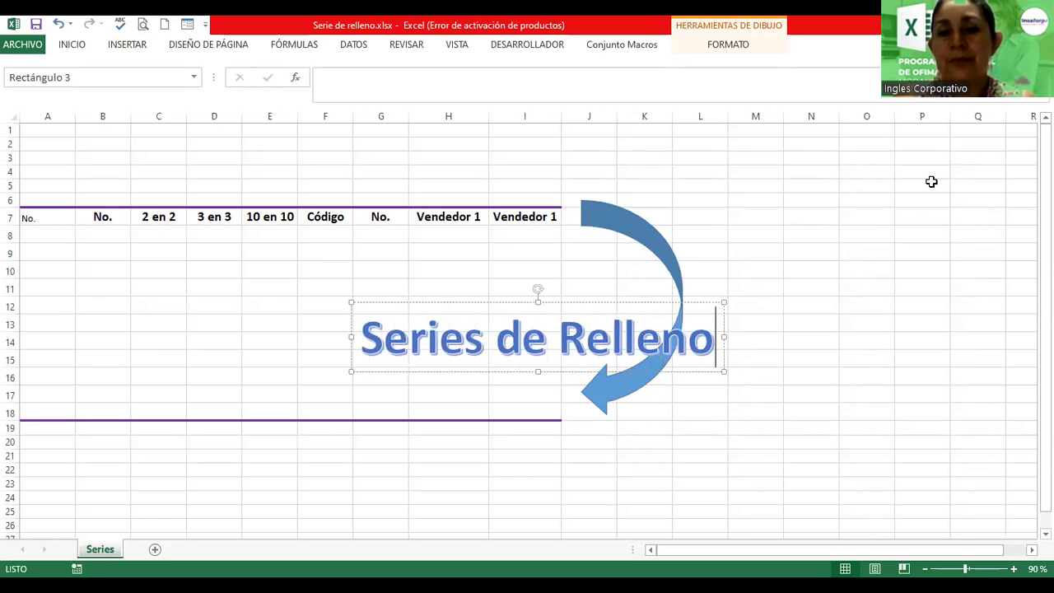
pyautogui.moveTo(453, 375)
pyautogui.mouseDown()
pyautogui.moveTo(234, 190)
pyautogui.moveTo(217, 191)
pyautogui.mouseUp()
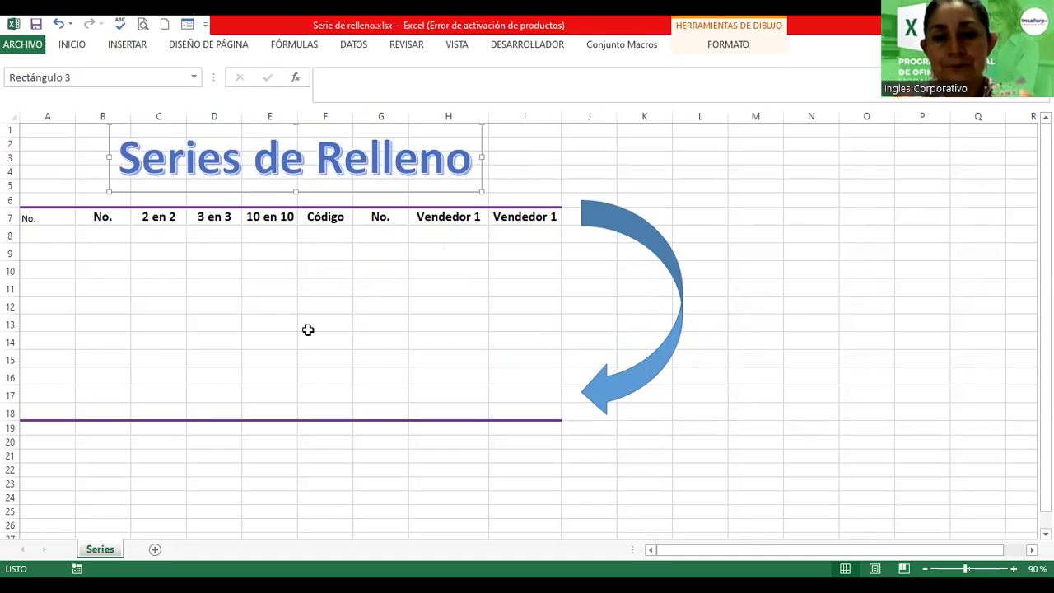
pyautogui.press('Escape')
# - Zoom the sheet to 130% and enter 1 in cell B8
pyautogui.click(104, 234)
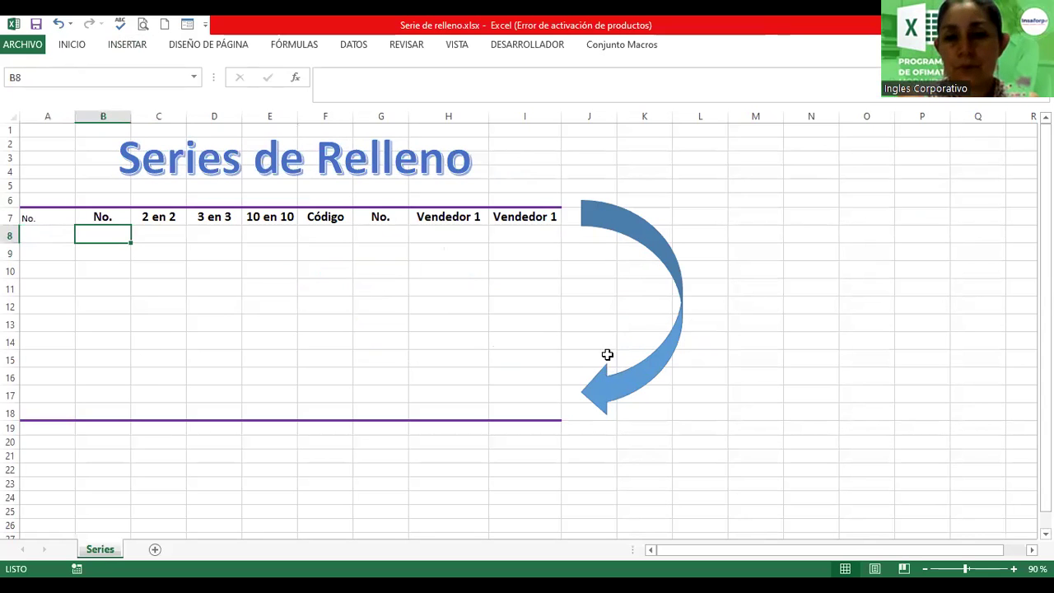
pyautogui.click(1013, 569)
pyautogui.click(1013, 568)
pyautogui.click(1013, 568)
pyautogui.click(1013, 568)
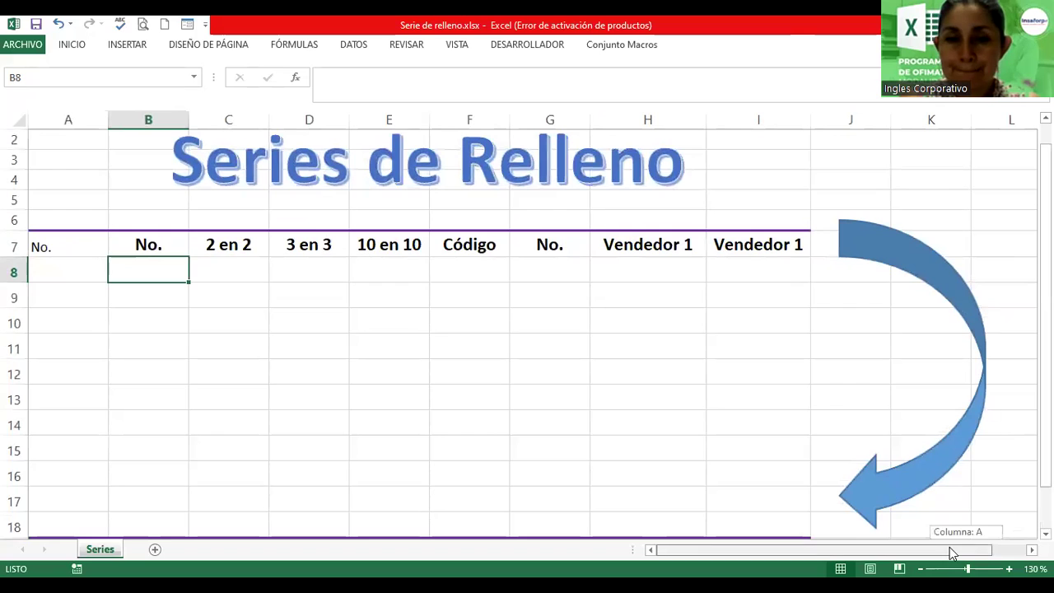
pyautogui.moveTo(949, 547); pyautogui.dragTo(923, 335)
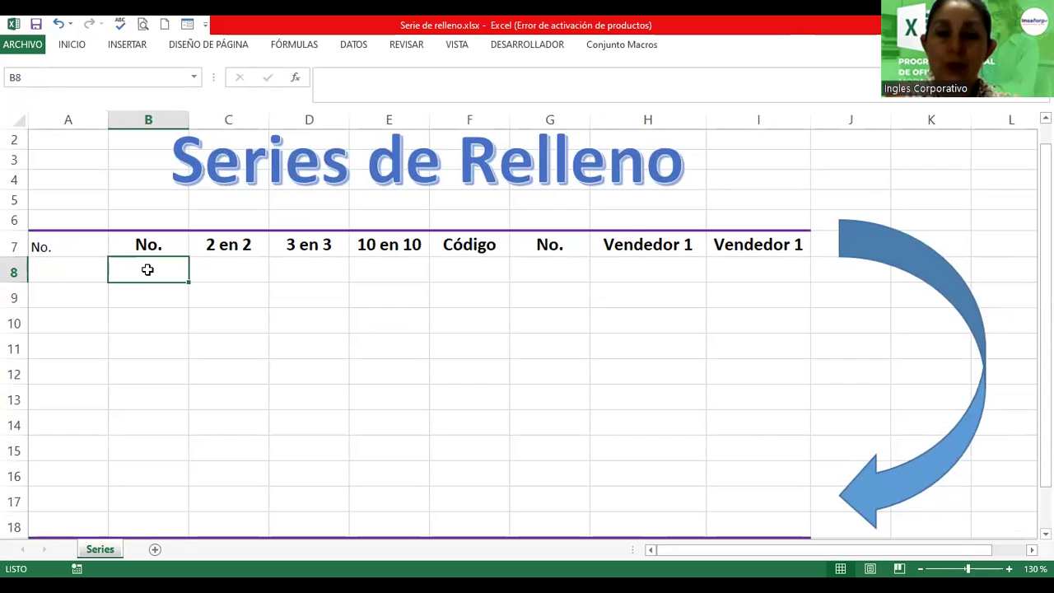
pyautogui.write('1')
pyautogui.hotkey('ctrl', 'Return')
pyautogui.press('Return')
# - Increase the font size of the 1 in B8 to 16
pyautogui.click(147, 270)
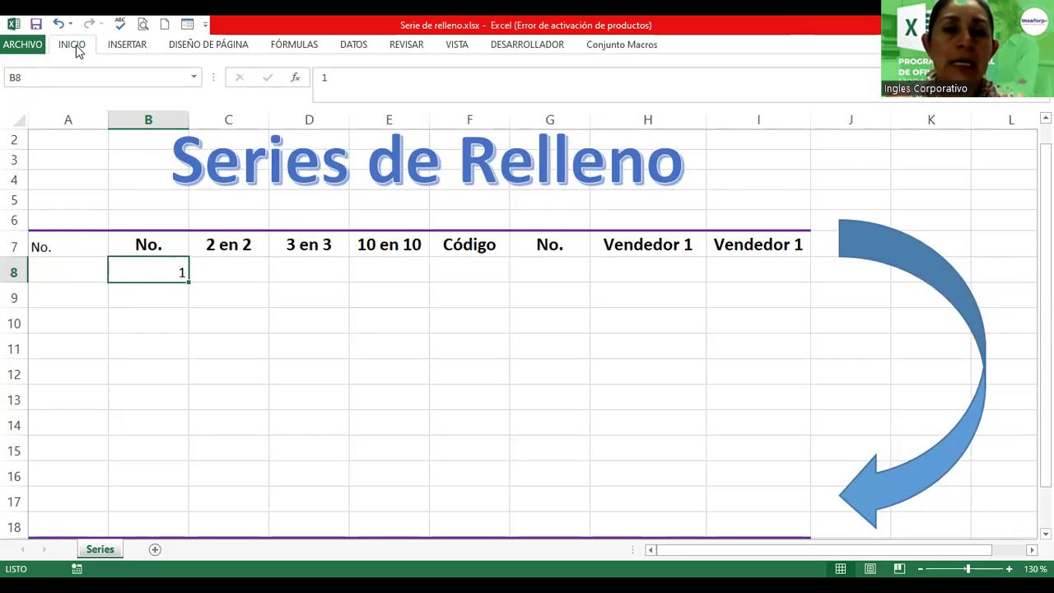
pyautogui.click(201, 74)
pyautogui.click(202, 74)
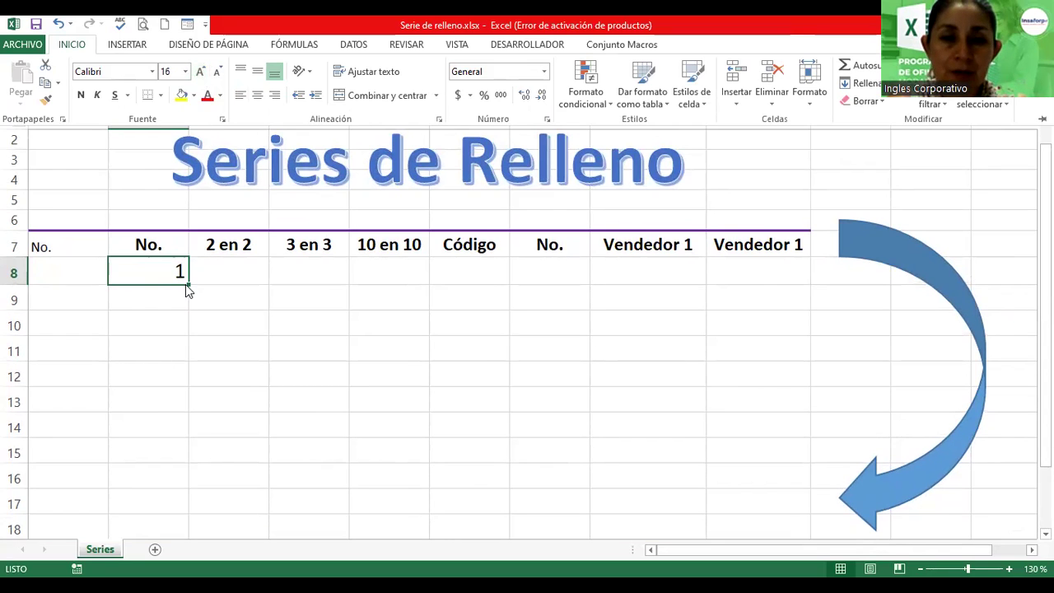
pyautogui.click(187, 283)
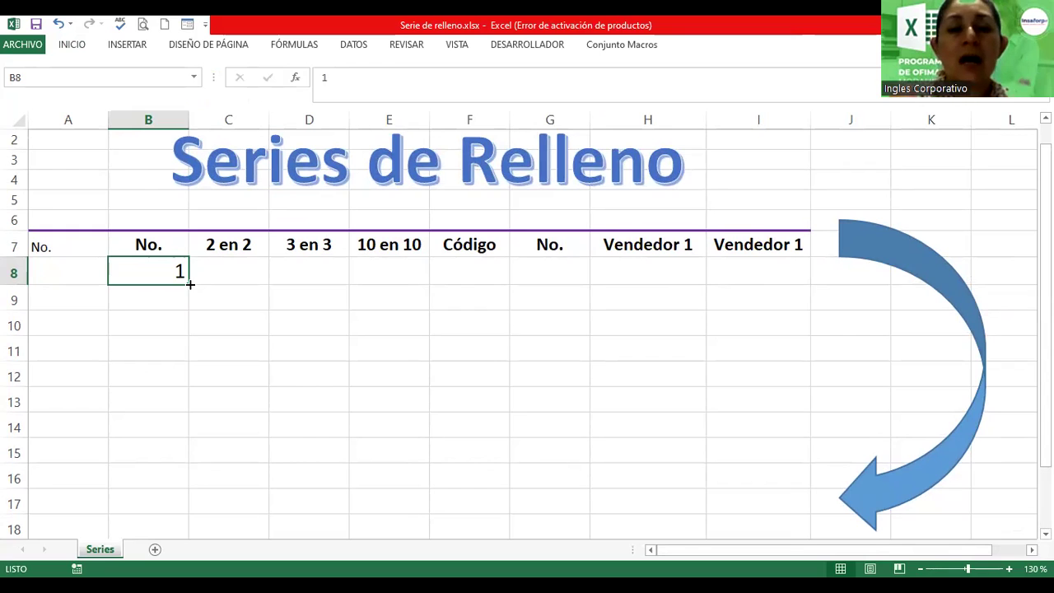
# - Fill B8's 1 down to B16 and convert it into the series 1 to 9
pyautogui.moveTo(189, 284); pyautogui.dragTo(194, 330)
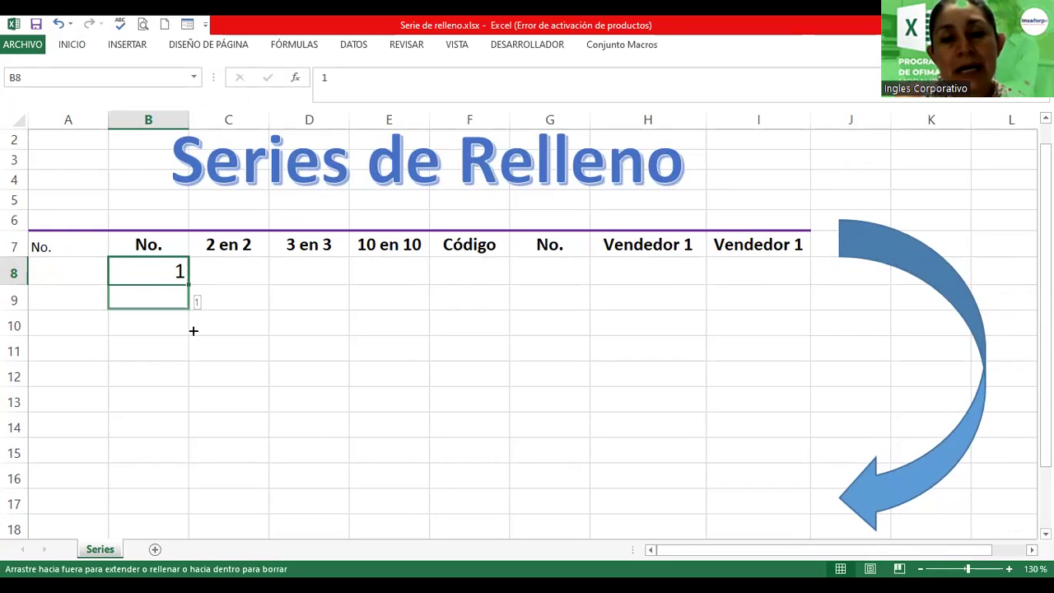
pyautogui.moveTo(192, 501); pyautogui.dragTo(189, 487)
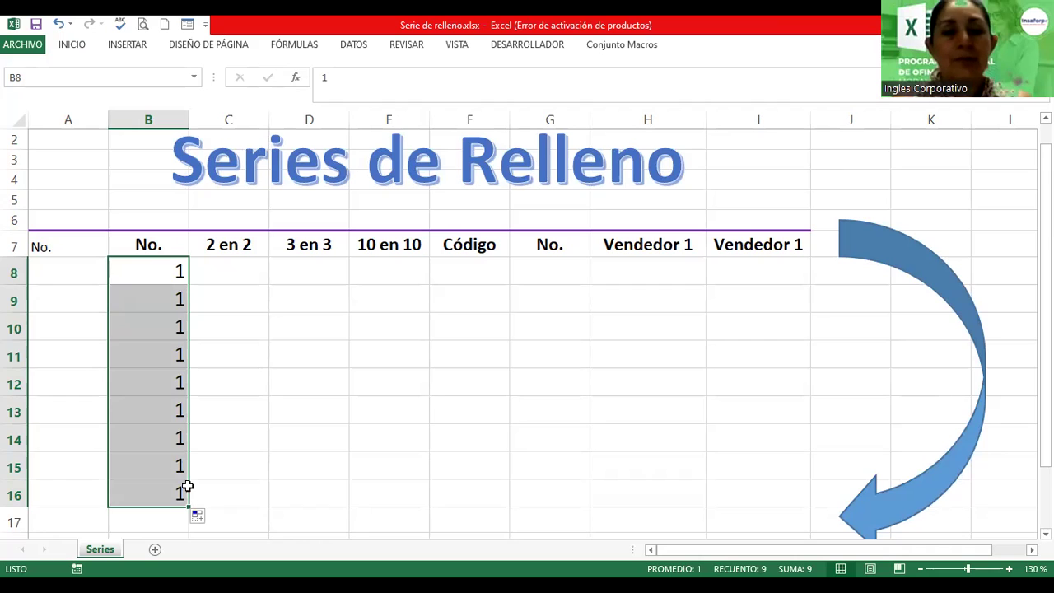
pyautogui.hotkey('ctrl', 'z')
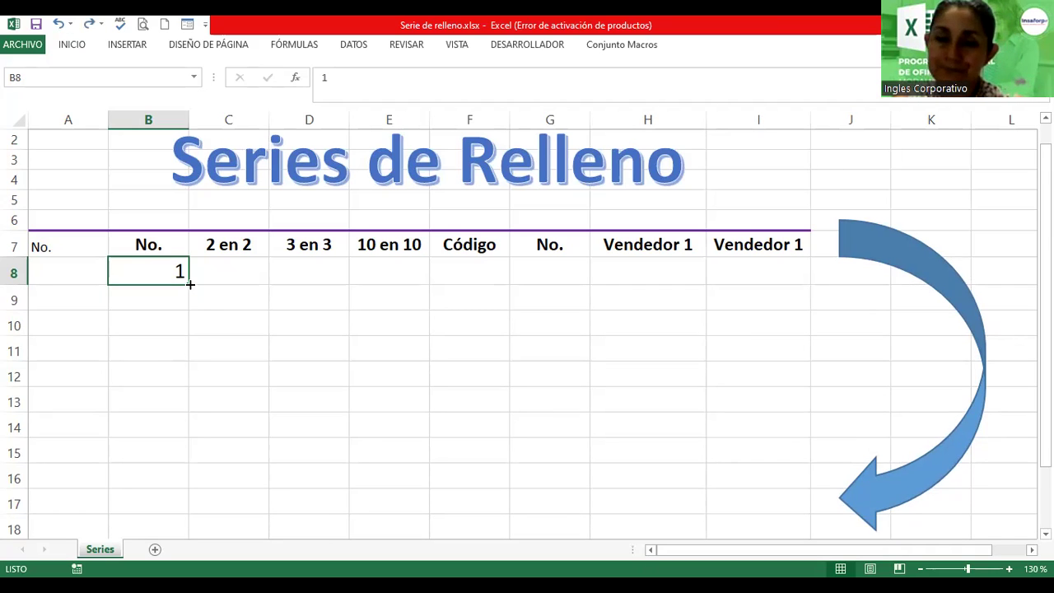
pyautogui.moveTo(189, 284); pyautogui.dragTo(190, 285)
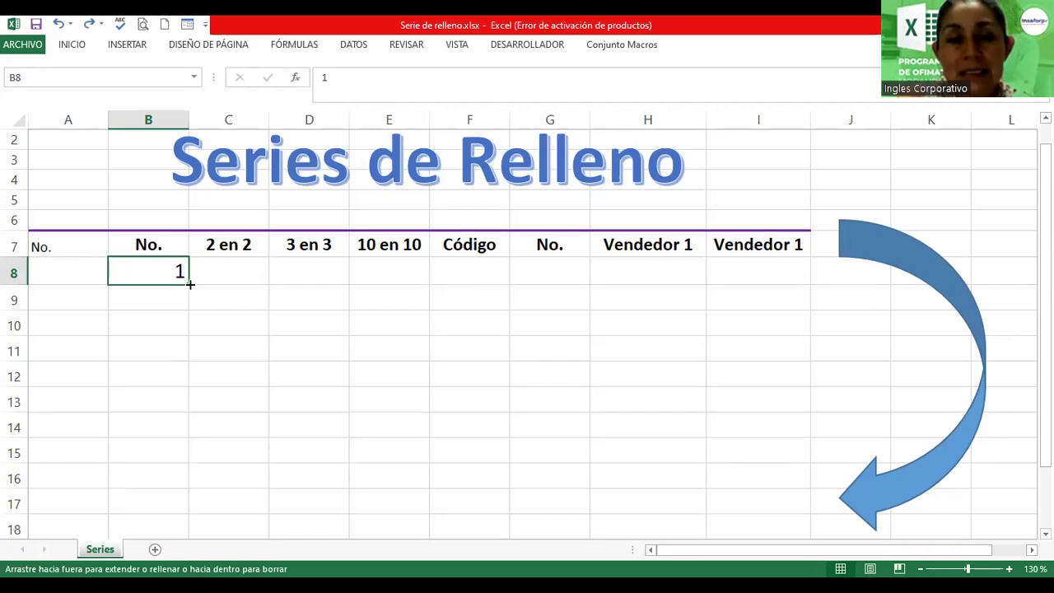
pyautogui.moveTo(190, 284); pyautogui.dragTo(188, 488)
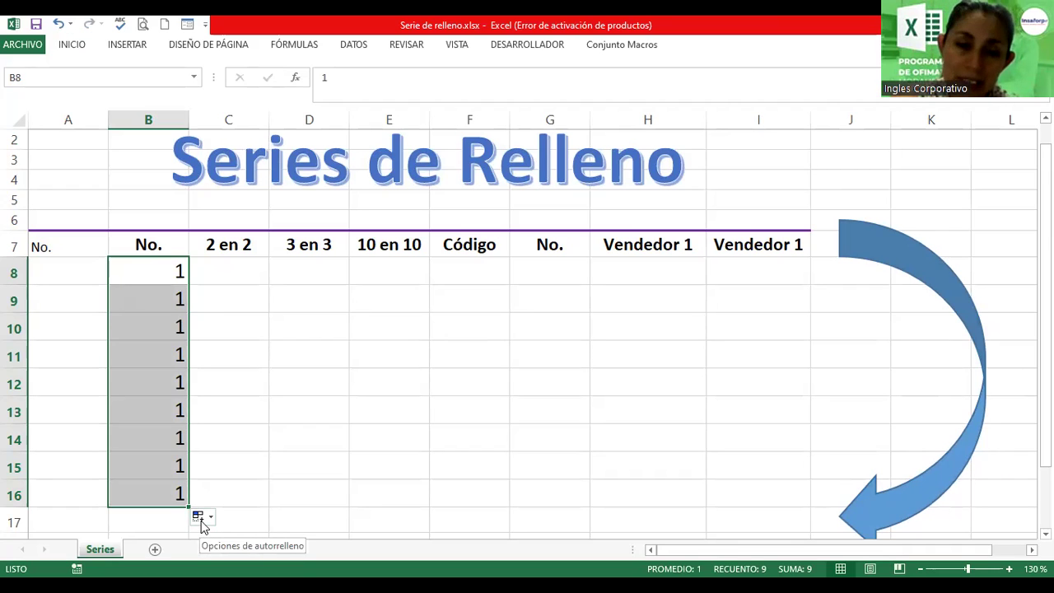
pyautogui.click(211, 518)
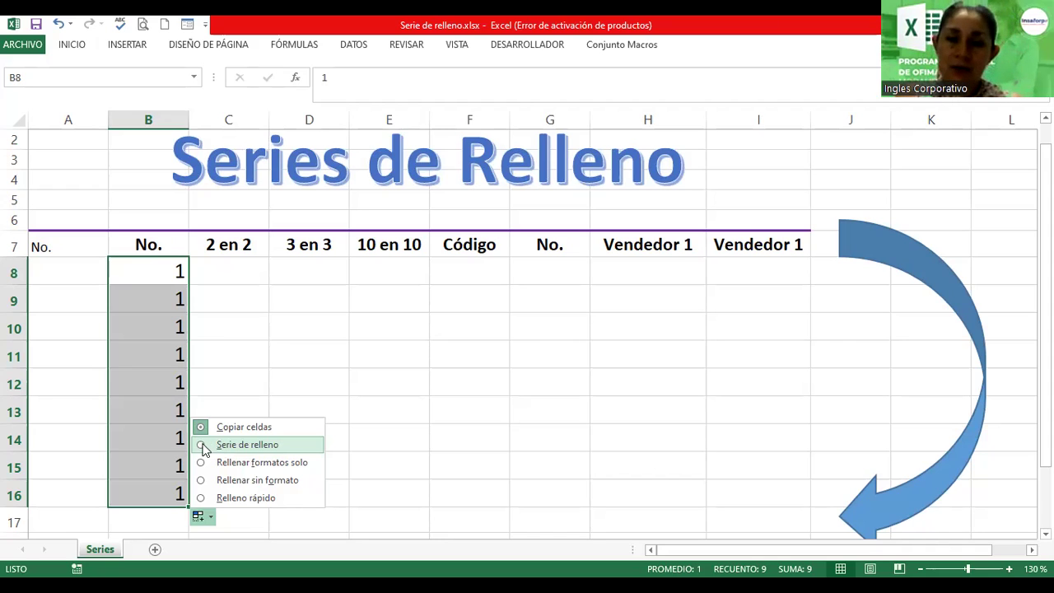
pyautogui.click(204, 445)
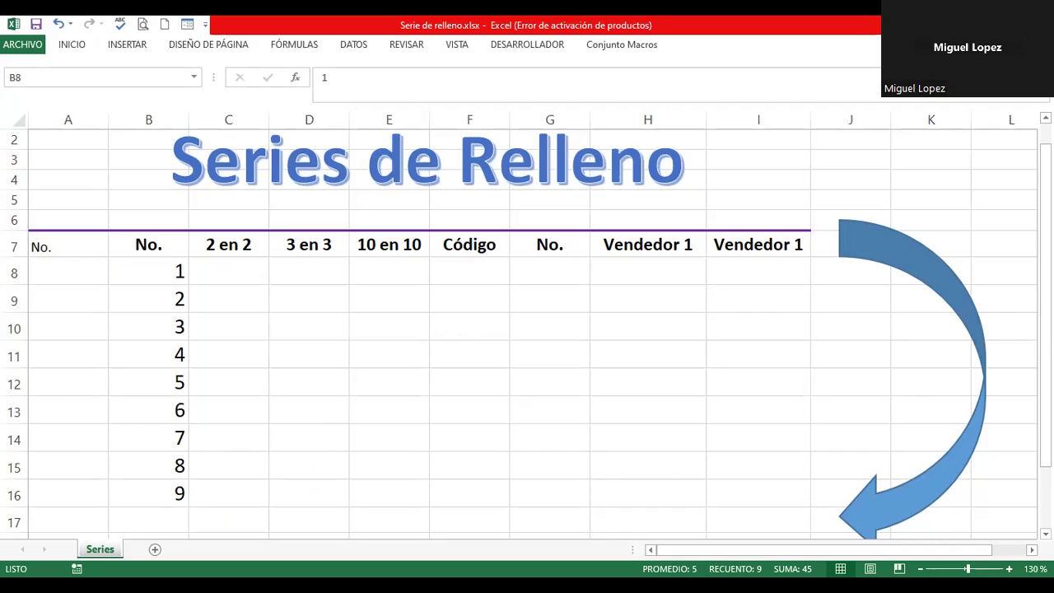
# - Enter 2 in C8 and 4 in C9 under 2 en 2
pyautogui.click(226, 275)
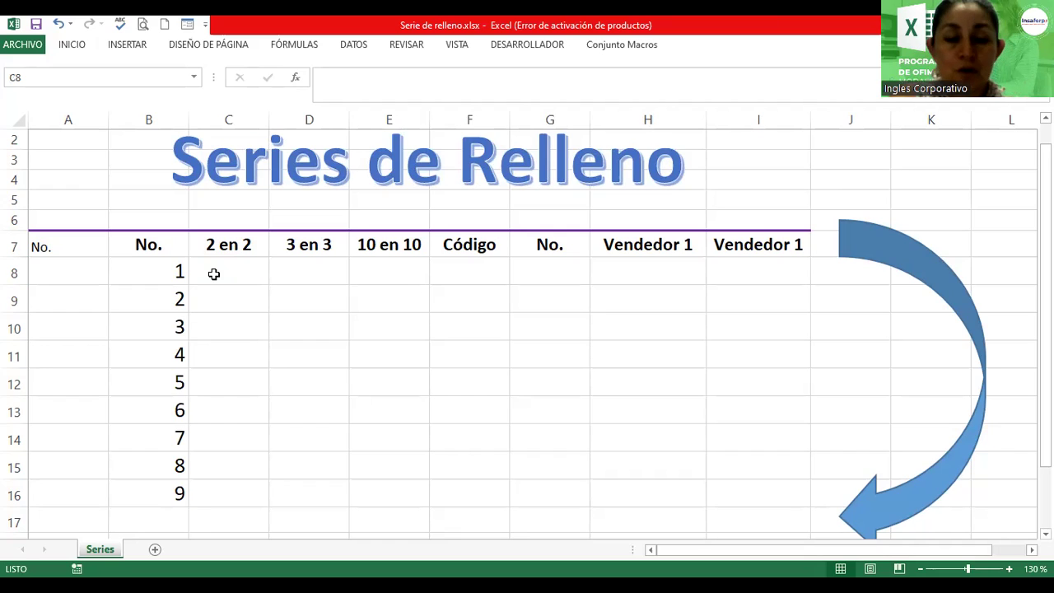
pyautogui.click(245, 270)
pyautogui.write('2')
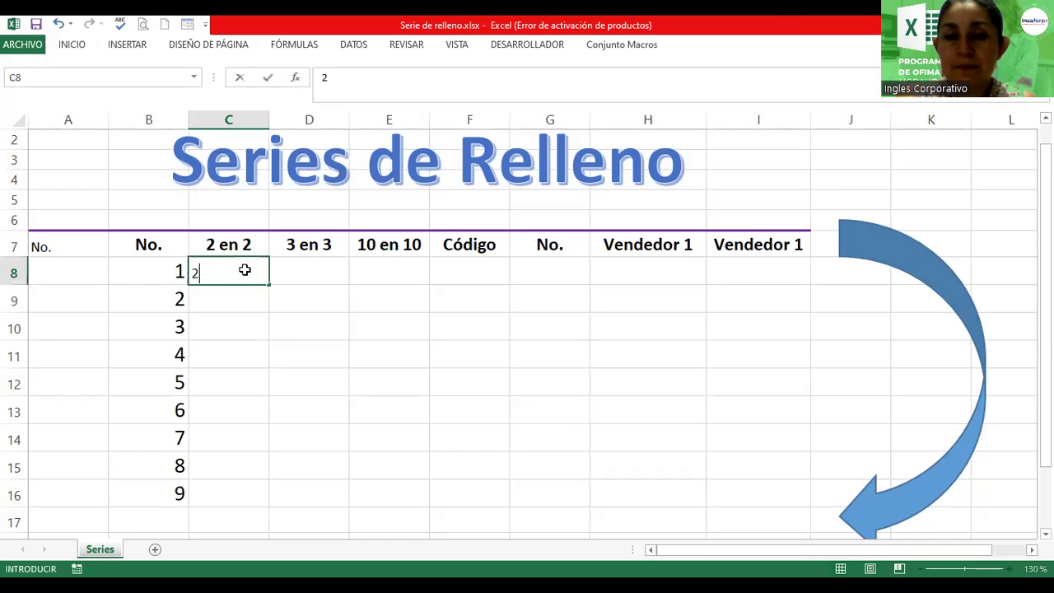
pyautogui.press('Return')
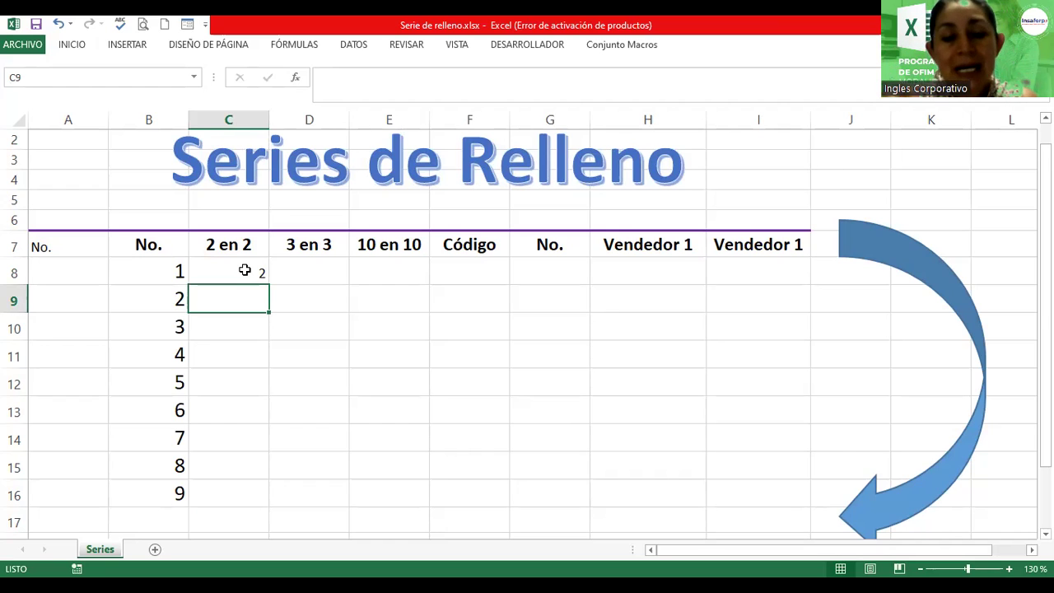
pyautogui.write('4')
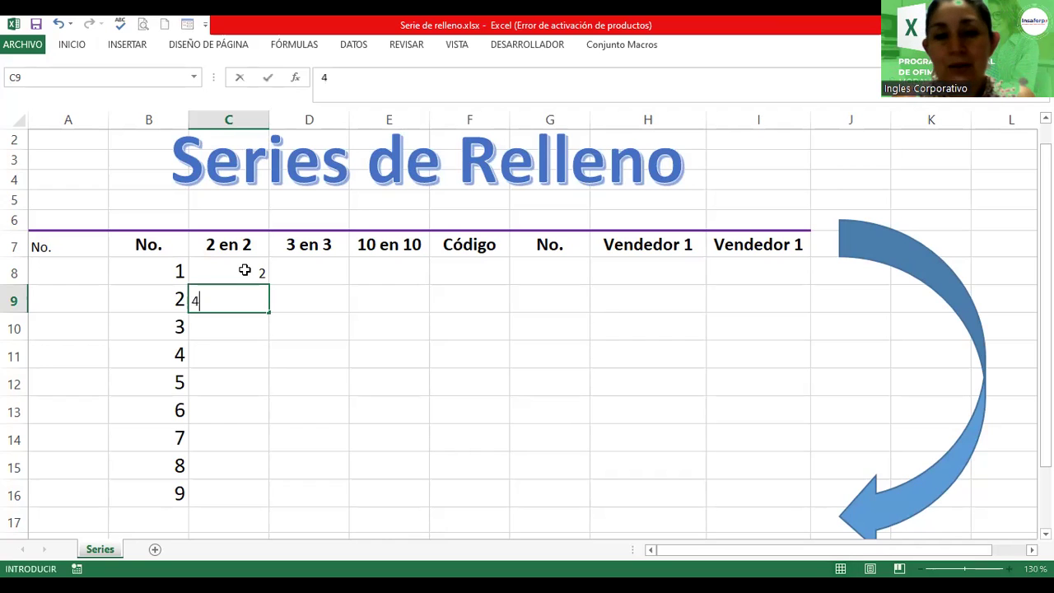
pyautogui.press('Return')
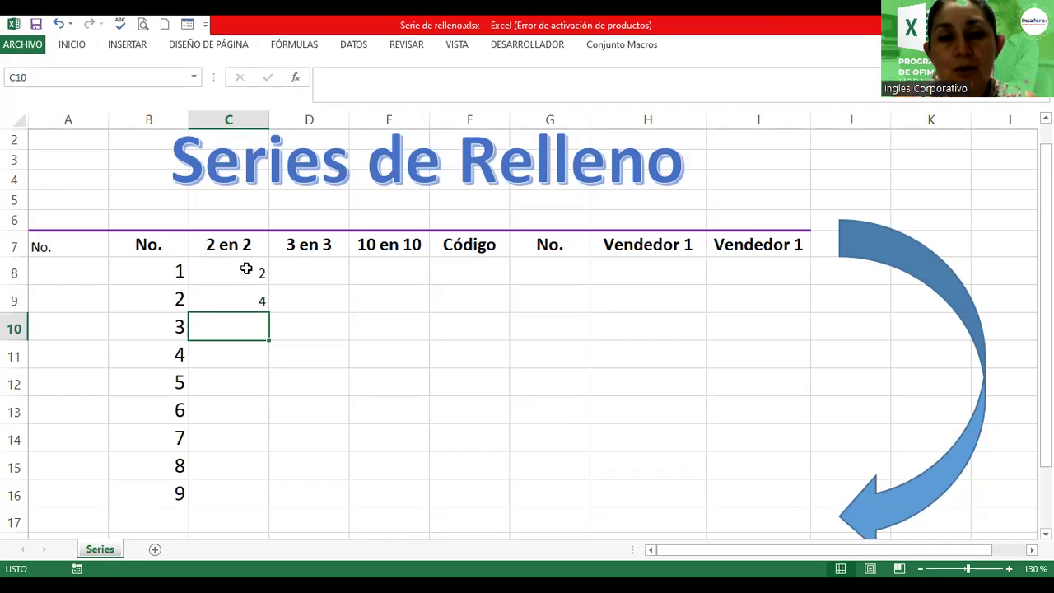
# - Extend the 2, 4 pattern from C8:C9 down to C17, ending at 20
pyautogui.click(245, 272)
pyautogui.keyDown('shift'); pyautogui.click(246, 300); pyautogui.keyUp('shift')
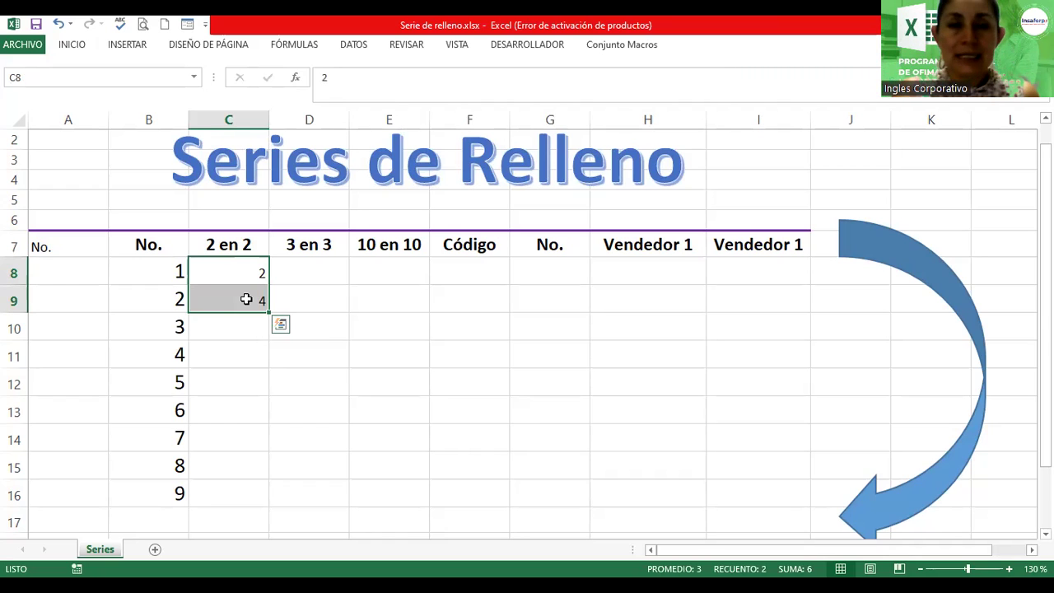
pyautogui.click(65, 50)
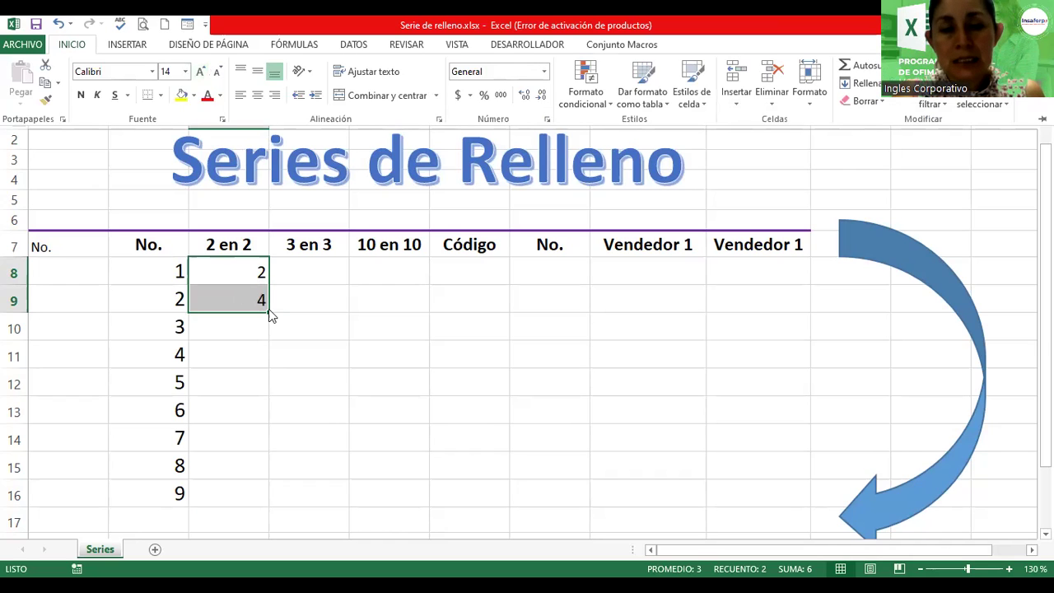
pyautogui.moveTo(251, 272); pyautogui.dragTo(257, 311)
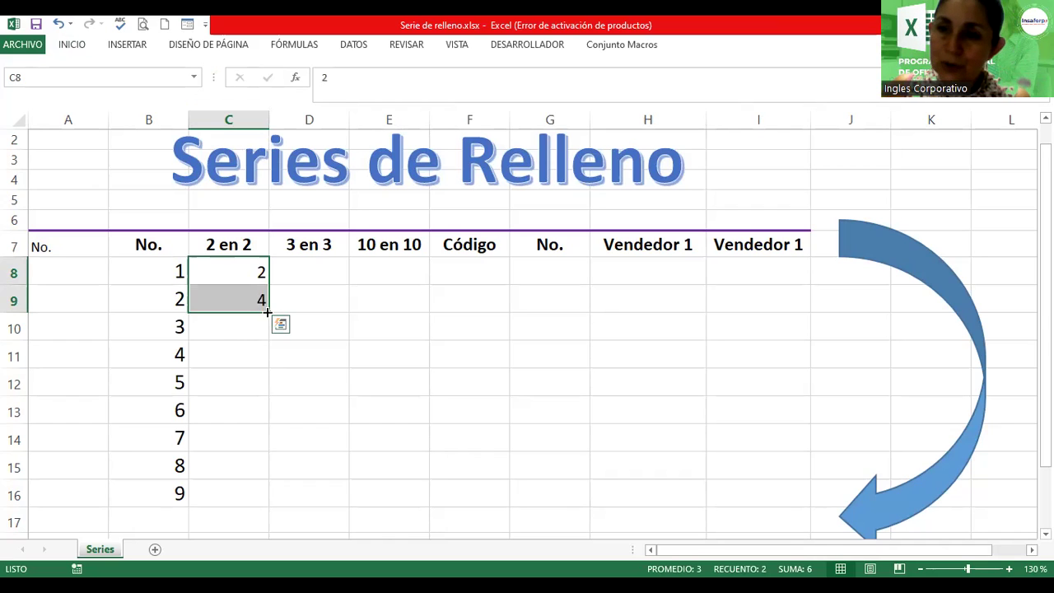
pyautogui.moveTo(267, 314); pyautogui.dragTo(268, 313)
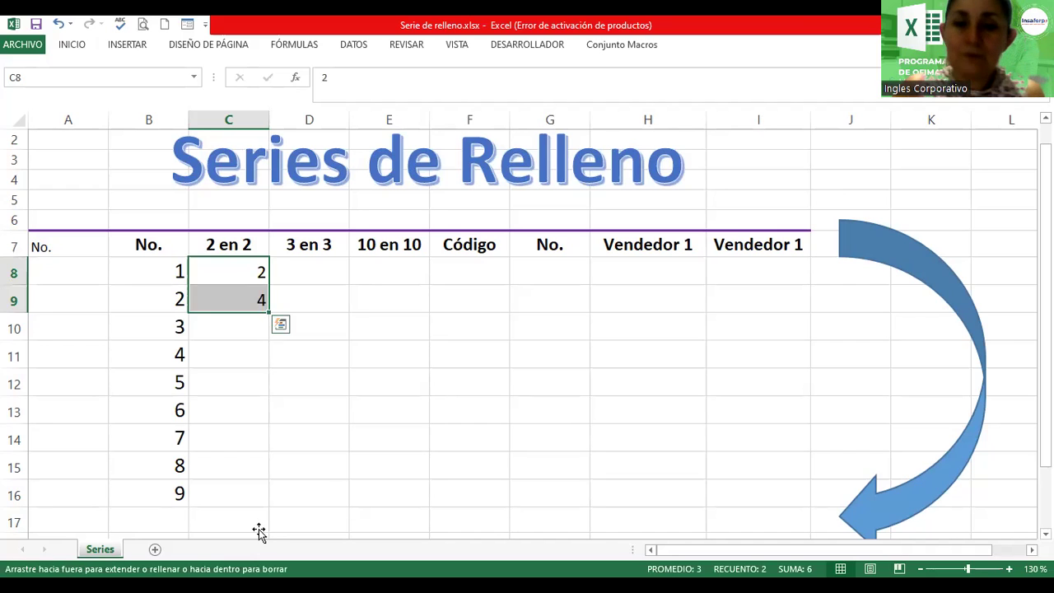
pyautogui.moveTo(268, 313); pyautogui.dragTo(259, 529)
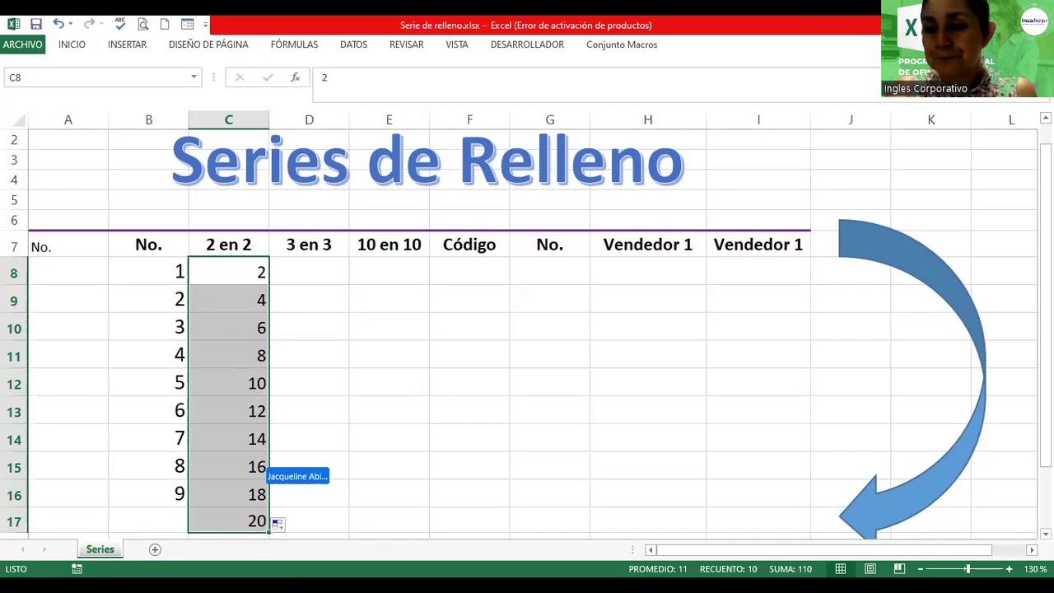
pyautogui.scroll(-1, 499, 293)
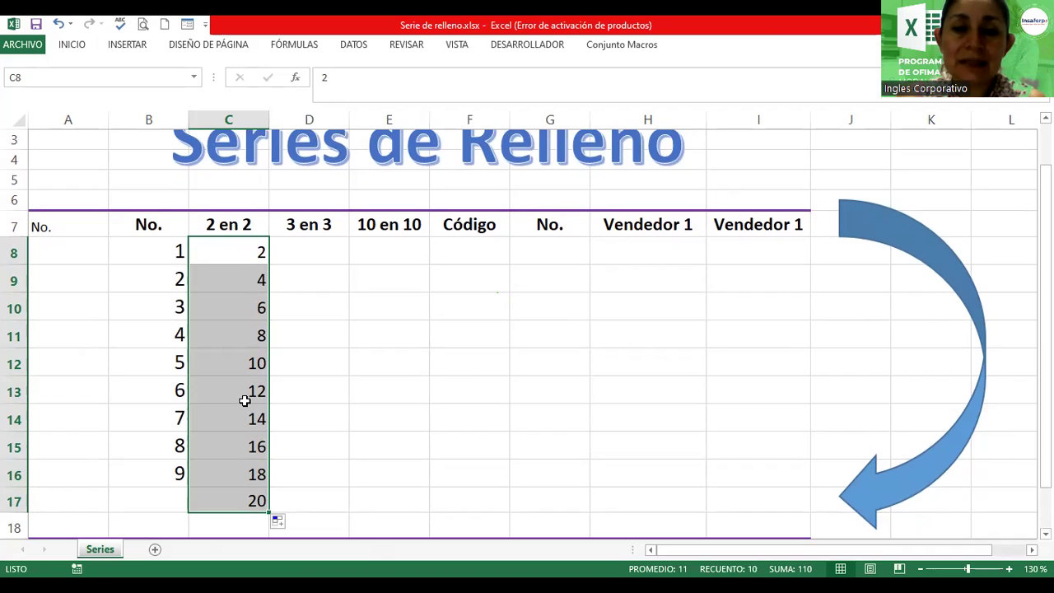
# - Enter 3 in D8 and 6 in D9 under 3 en 3
pyautogui.click(315, 248)
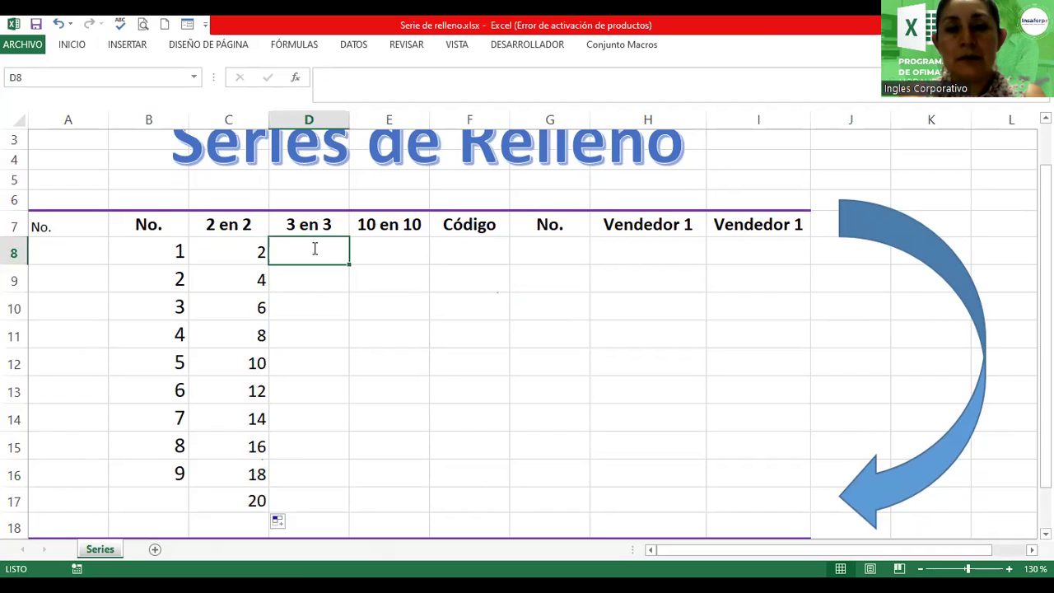
pyautogui.write('3')
pyautogui.press('Return')
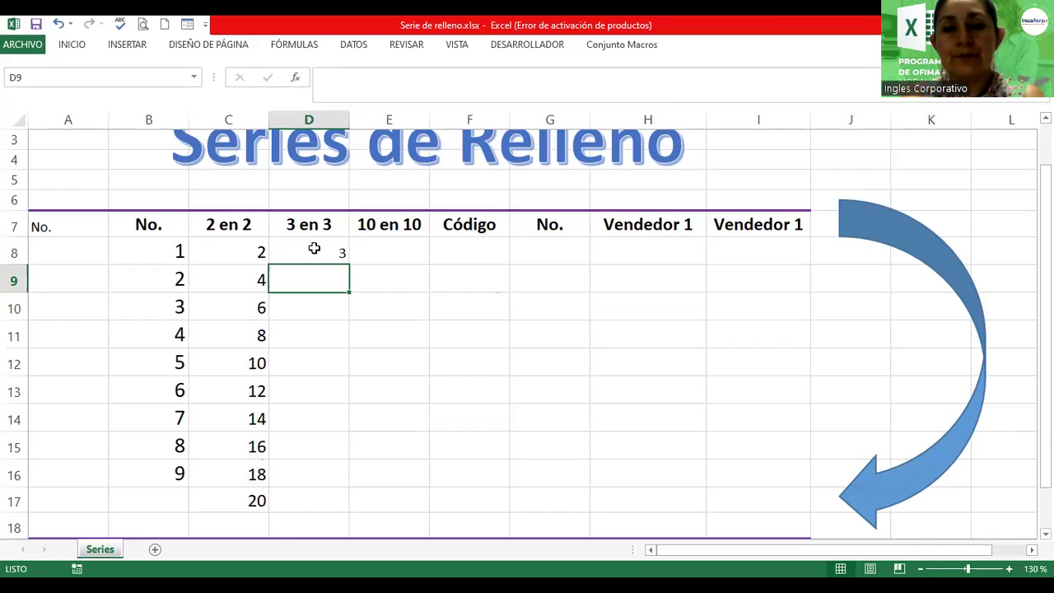
pyautogui.write('6')
pyautogui.press('Return')
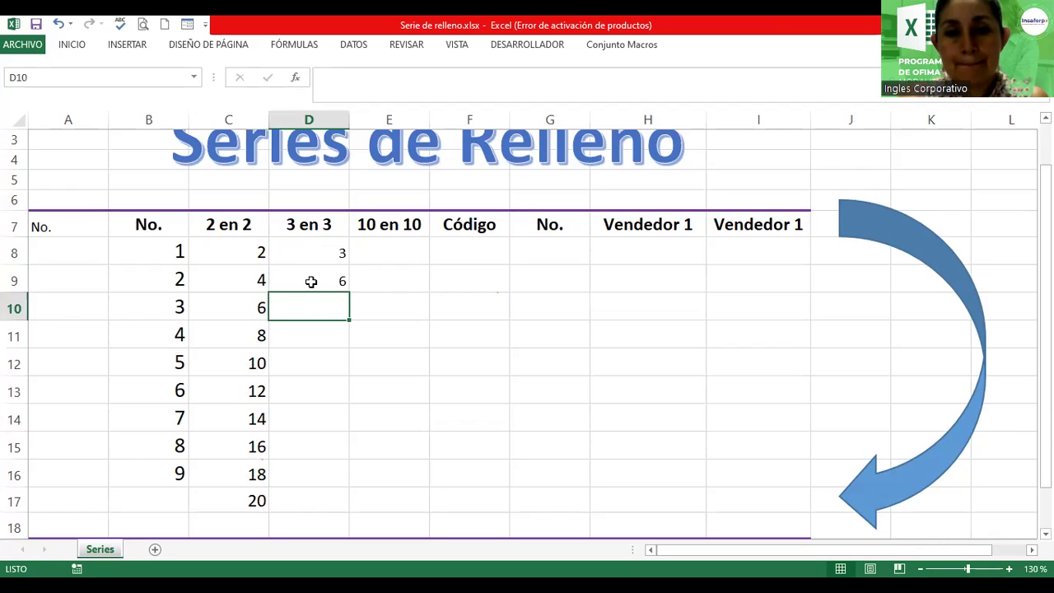
# - Format D8:D9 as size 14 bold blue, then extend the series to D17 (3 to 30)
pyautogui.click(322, 254)
pyautogui.moveTo(322, 254); pyautogui.dragTo(320, 286)
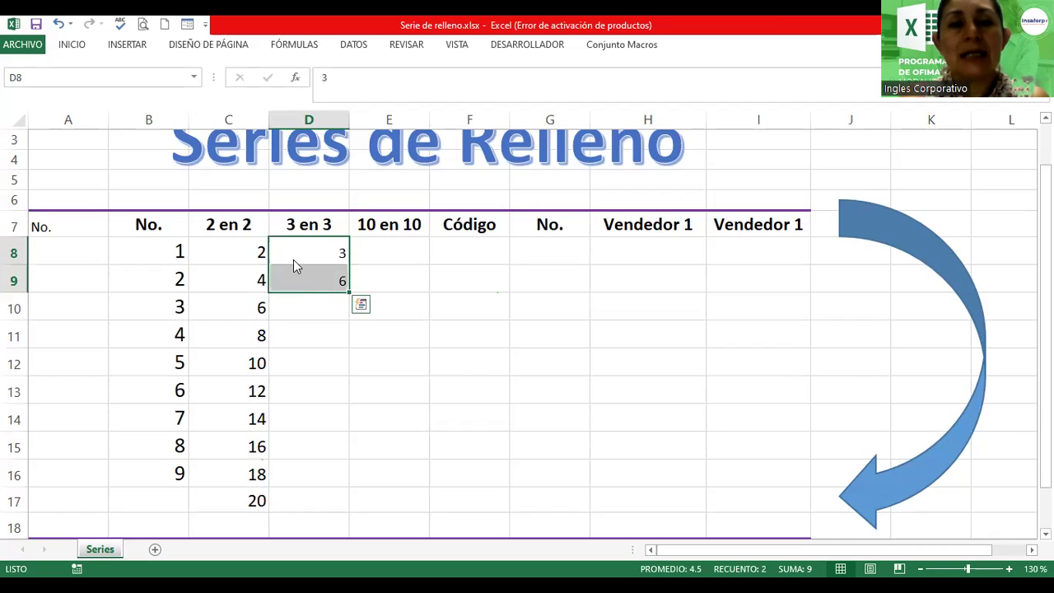
pyautogui.click(74, 48)
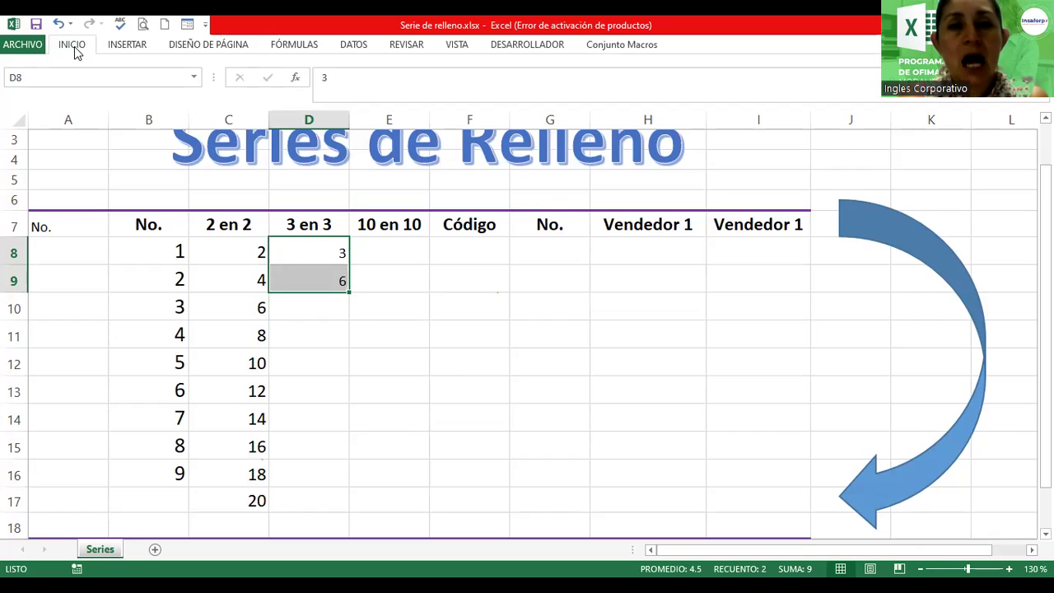
pyautogui.click(204, 72)
pyautogui.click(205, 72)
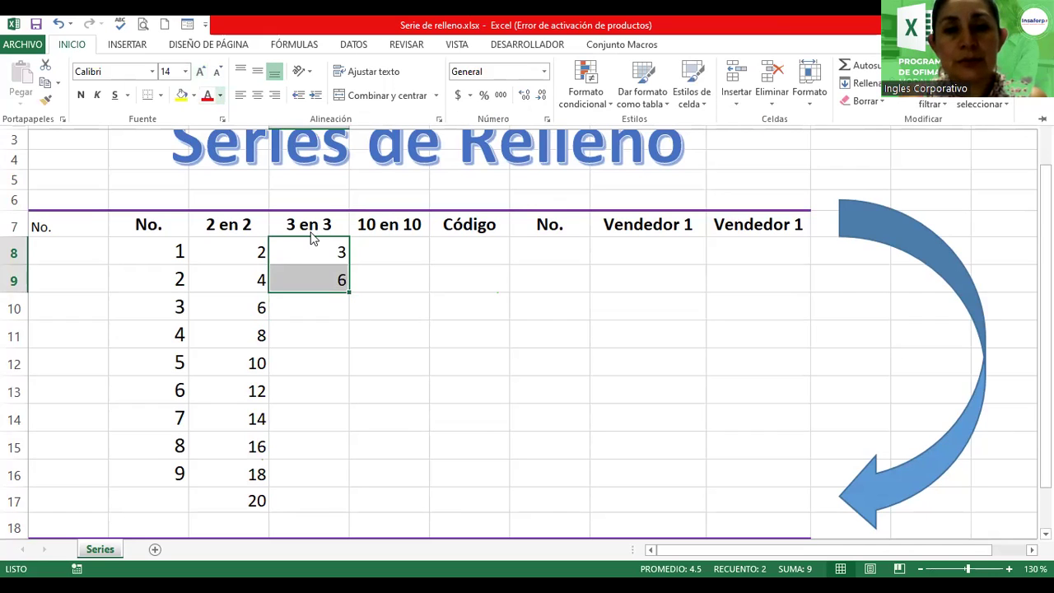
pyautogui.click(221, 96)
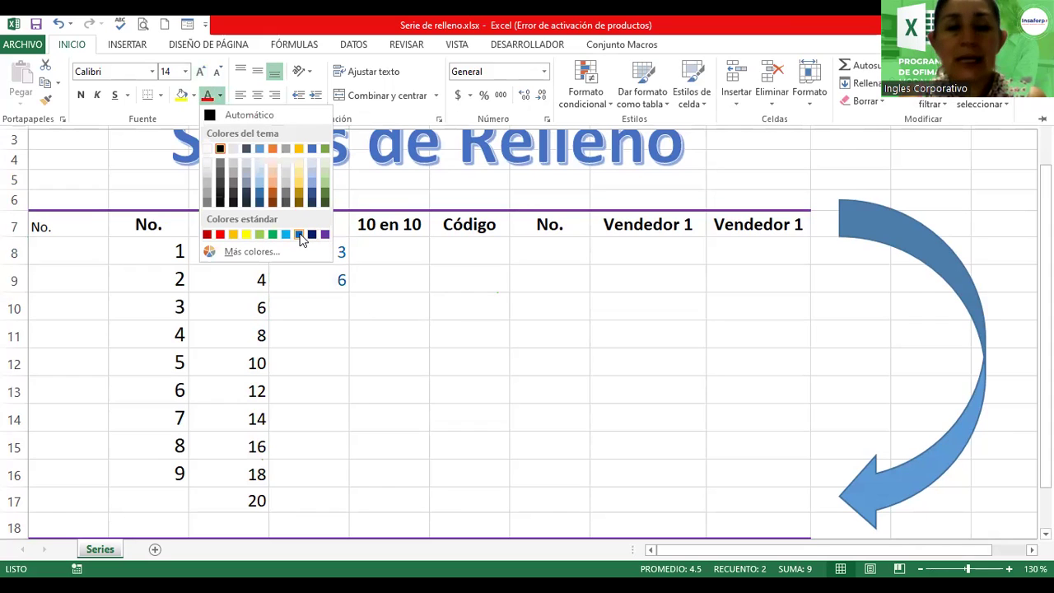
pyautogui.click(80, 95)
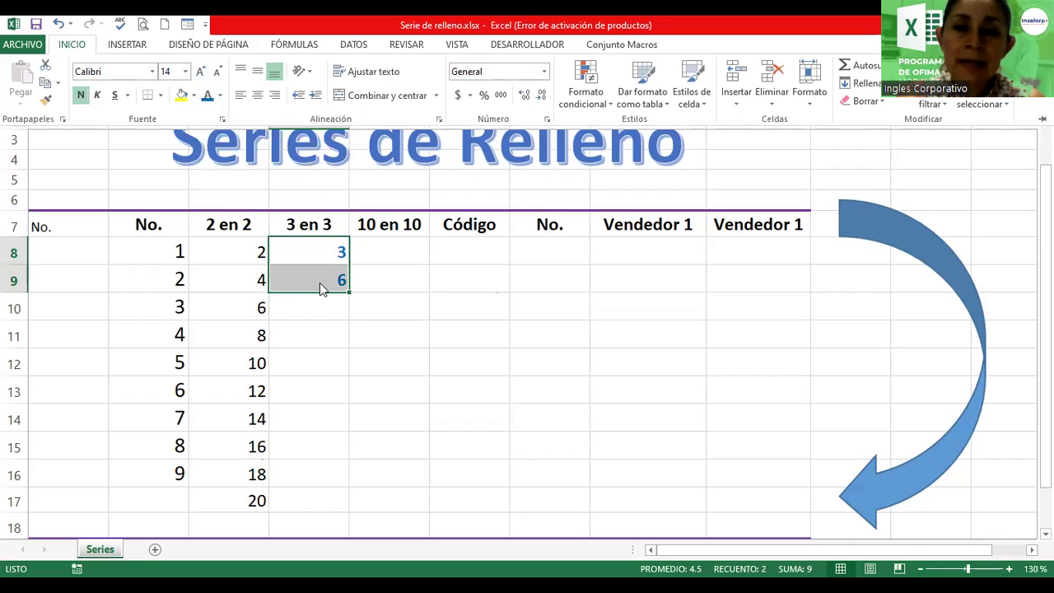
pyautogui.click(344, 296)
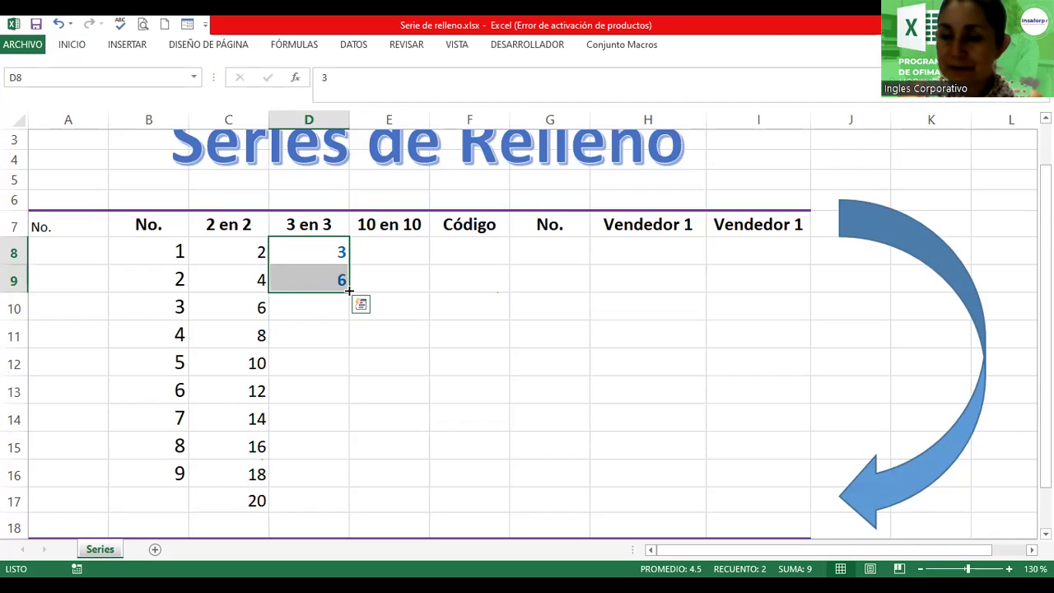
pyautogui.moveTo(349, 290); pyautogui.dragTo(350, 504)
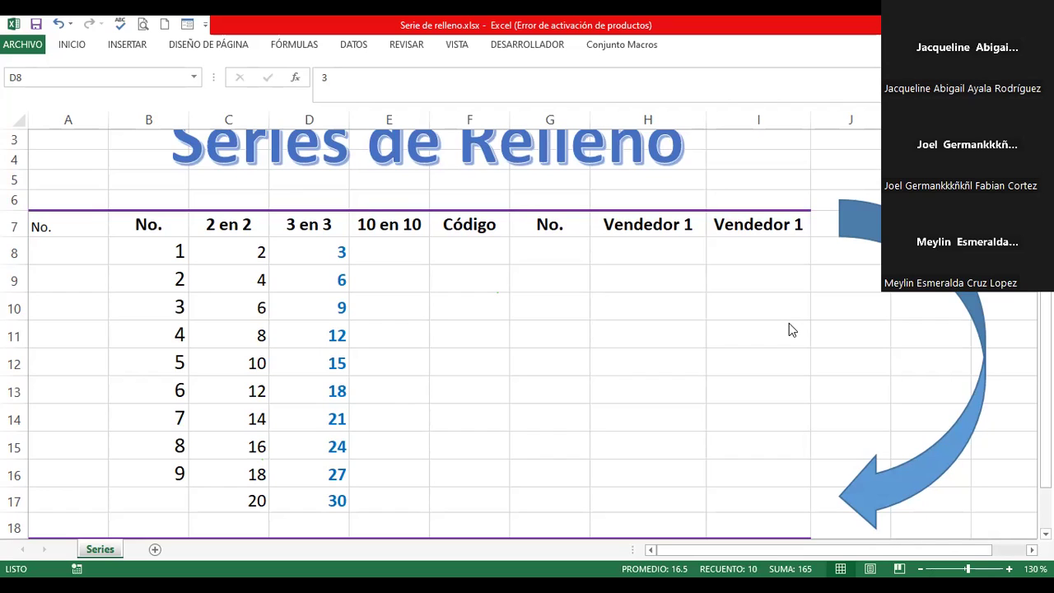
pyautogui.click(234, 254)
pyautogui.click(224, 281)
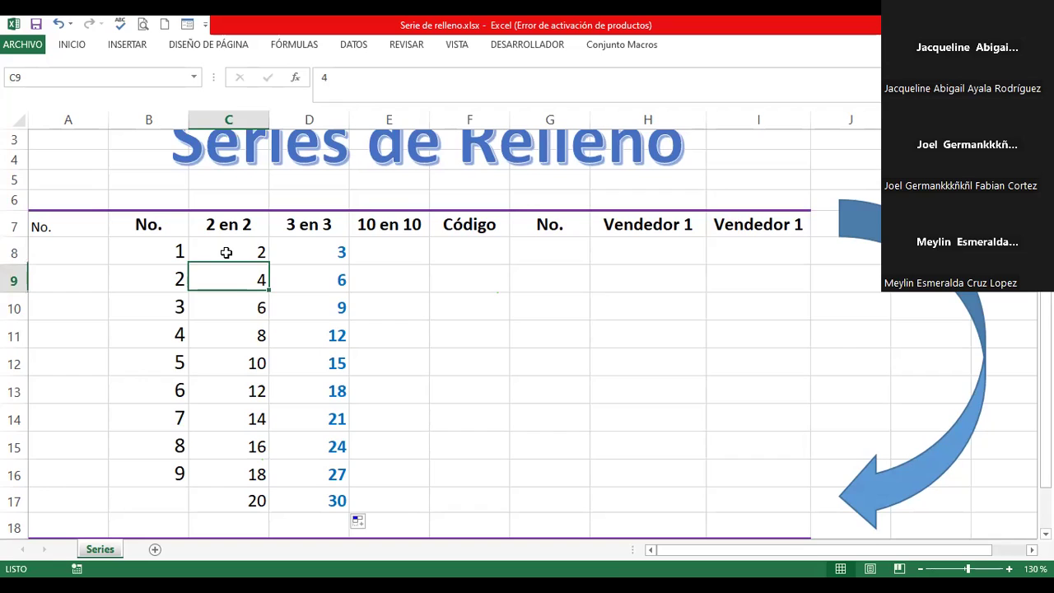
pyautogui.moveTo(227, 255); pyautogui.dragTo(269, 292)
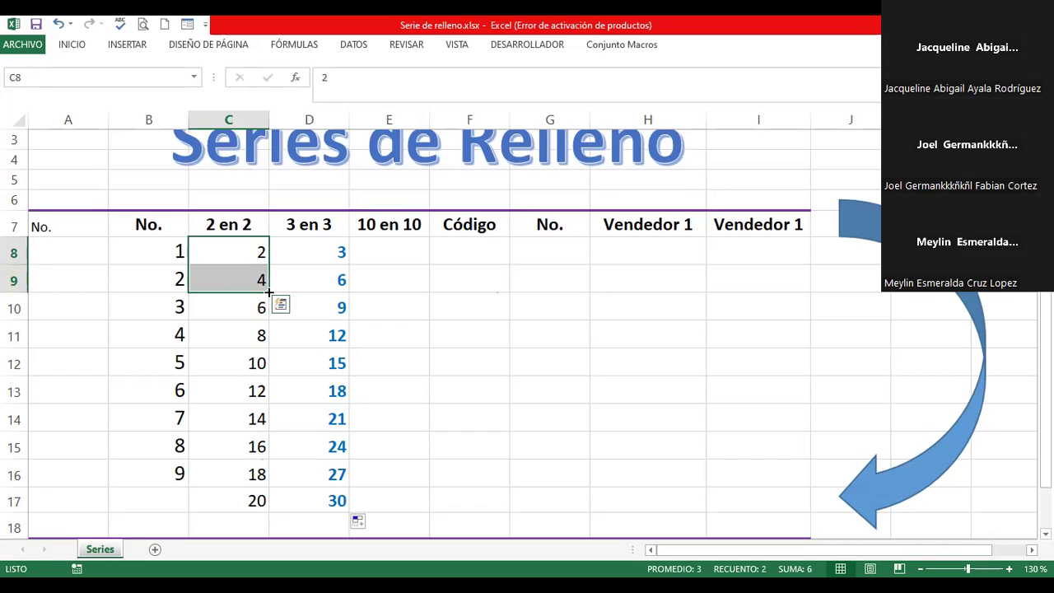
pyautogui.moveTo(269, 292); pyautogui.dragTo(267, 512)
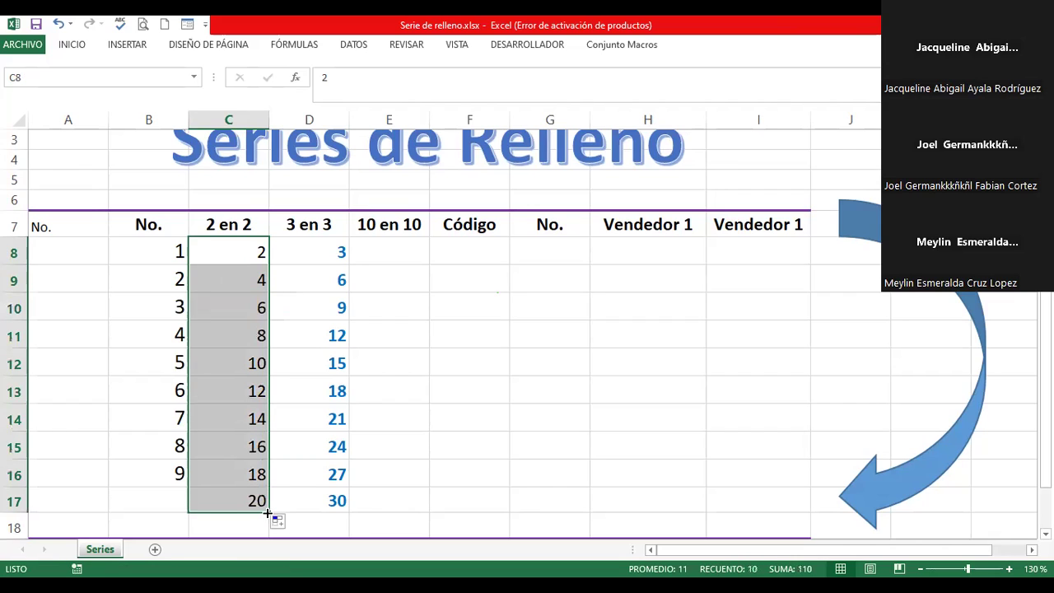
pyautogui.click(311, 255)
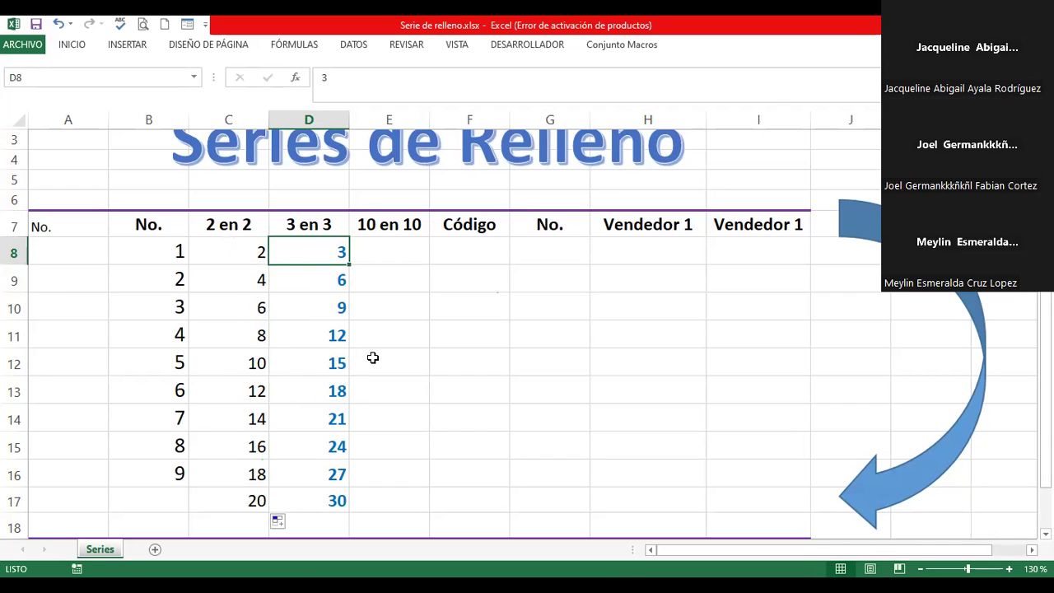
pyautogui.click(318, 260)
pyautogui.click(317, 279)
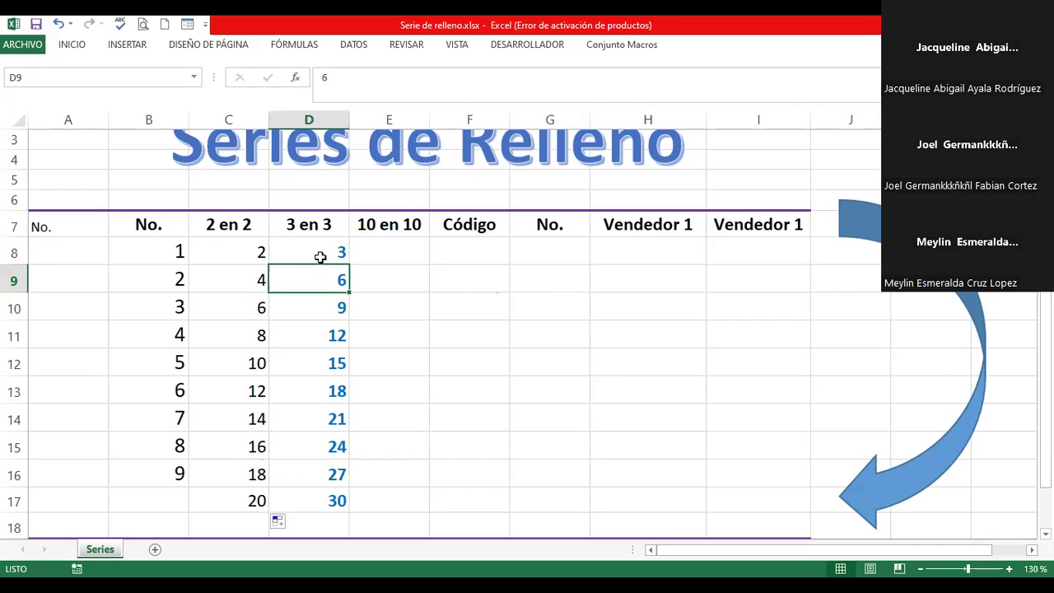
pyautogui.click(321, 257)
pyautogui.click(318, 280)
pyautogui.moveTo(318, 246); pyautogui.dragTo(325, 273)
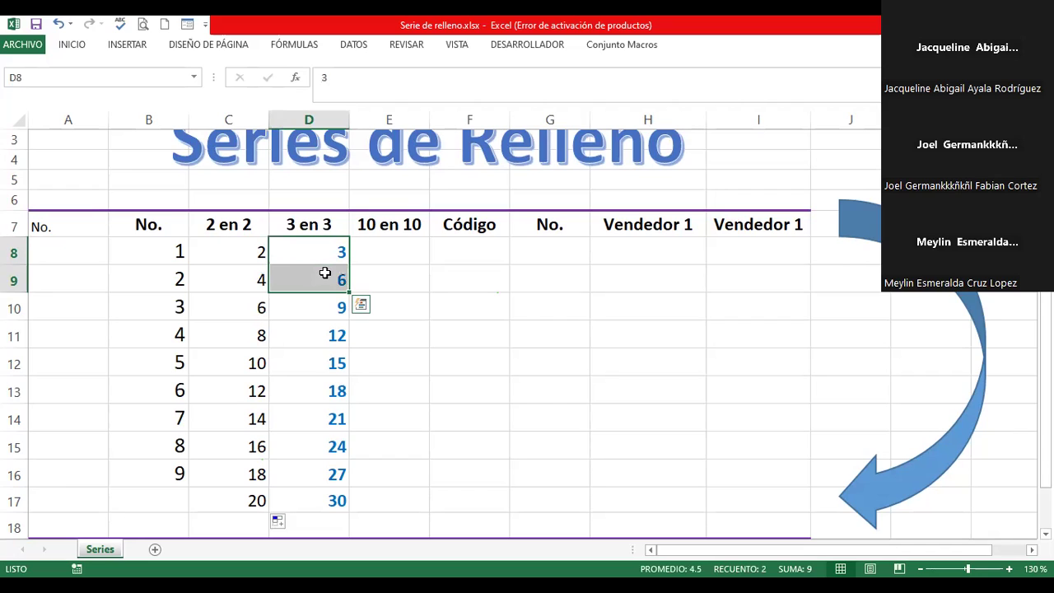
pyautogui.moveTo(351, 294); pyautogui.dragTo(358, 504)
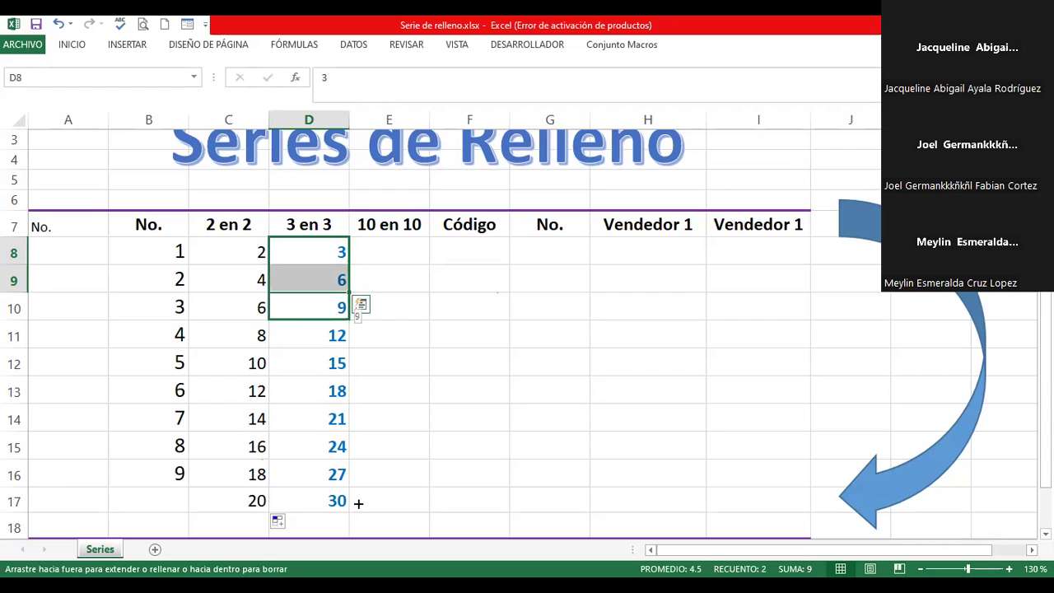
# - Enter 10 and 20 in E8:E9 and extend the series to E17, ending at 100
pyautogui.click(384, 254)
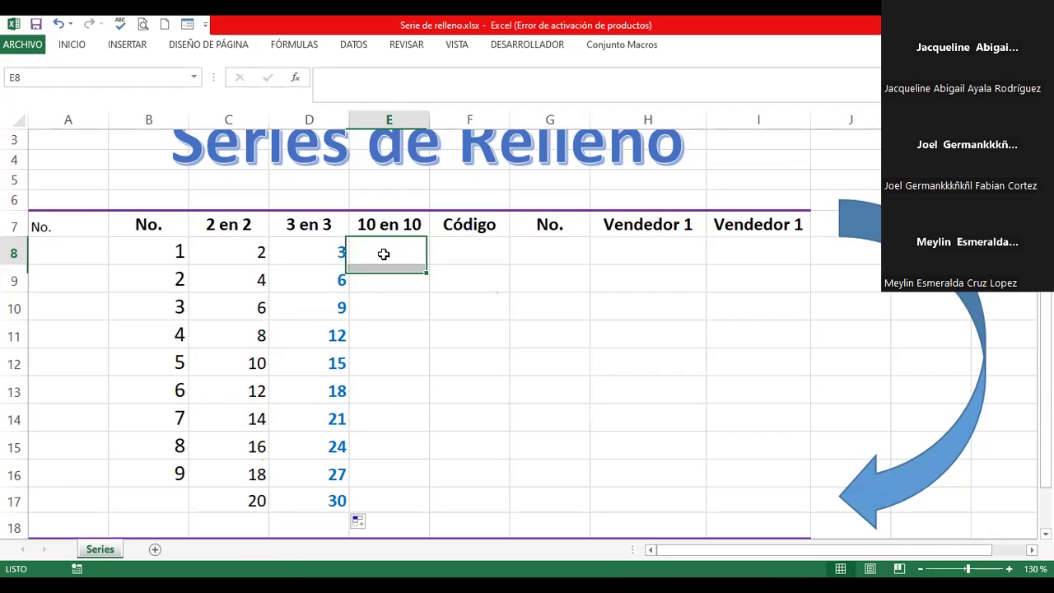
pyautogui.write('10')
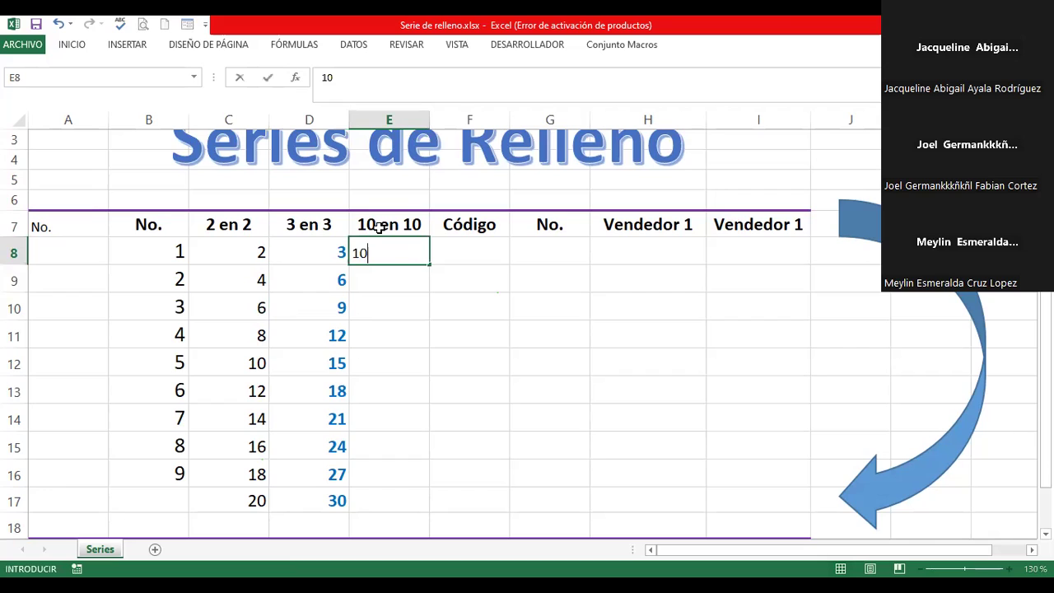
pyautogui.press('Return')
pyautogui.write('20')
pyautogui.press('Return')
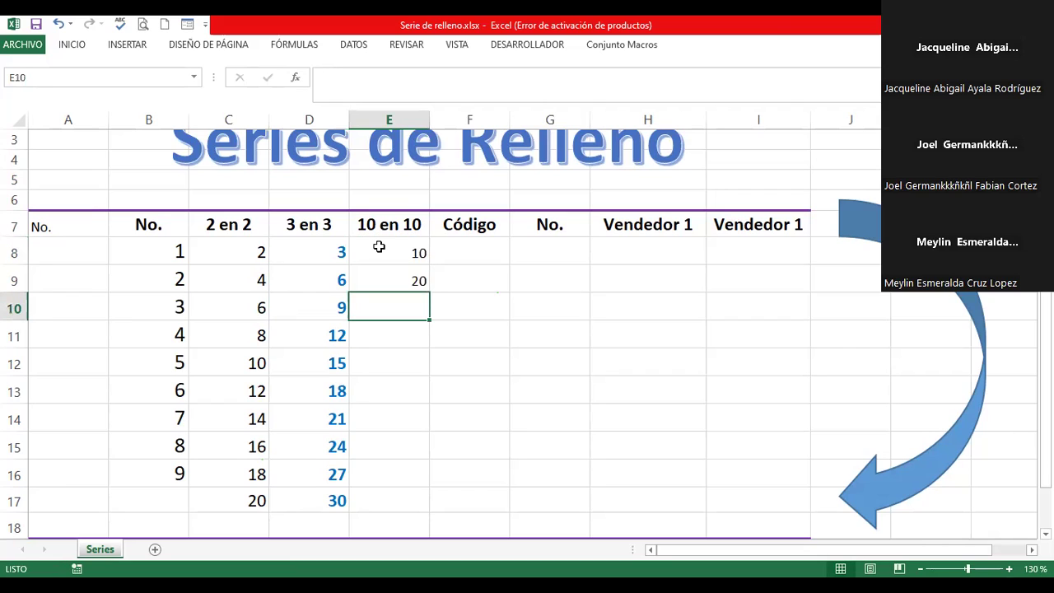
pyautogui.click(379, 247)
pyautogui.moveTo(384, 272)
pyautogui.mouseDown()
pyautogui.moveTo(390, 287)
pyautogui.moveTo(432, 293)
pyautogui.moveTo(454, 505)
pyautogui.mouseUp()
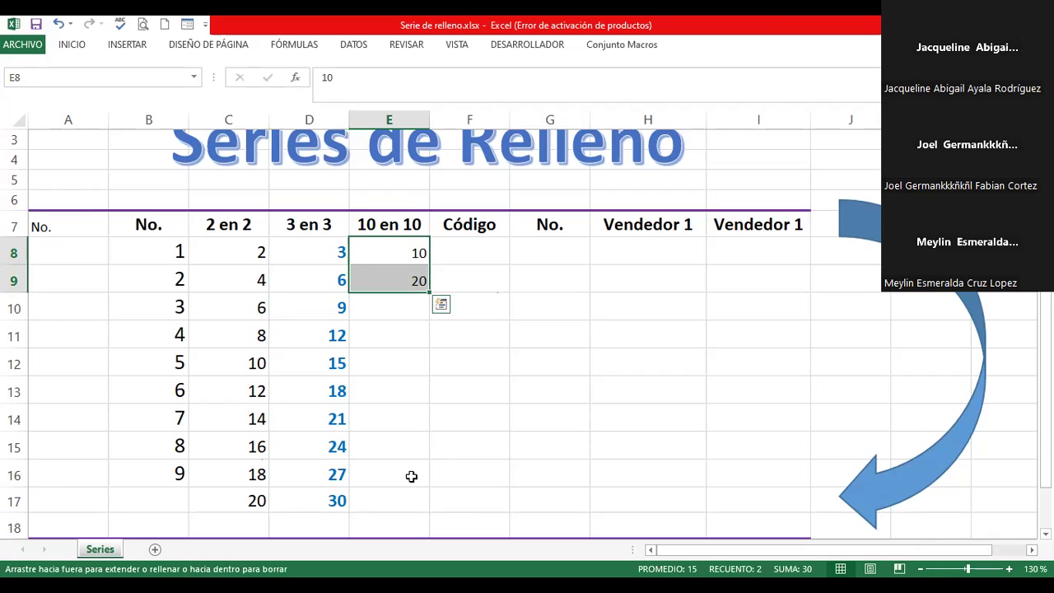
pyautogui.moveTo(412, 476); pyautogui.dragTo(412, 477)
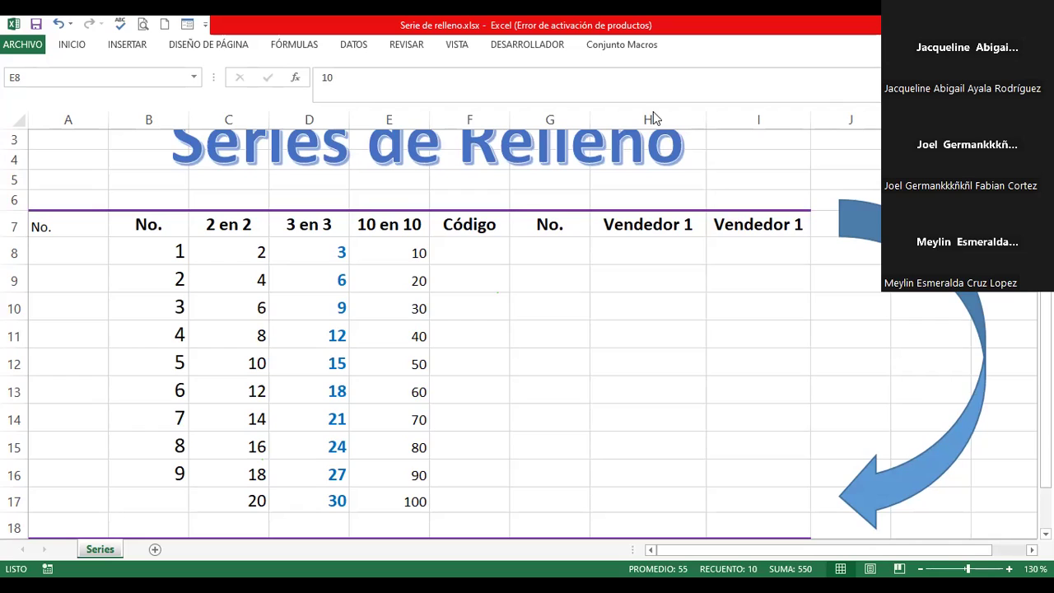
# - Enter 1020001 in F8 and fill down to F17 as a series ending 1020010
pyautogui.click(469, 261)
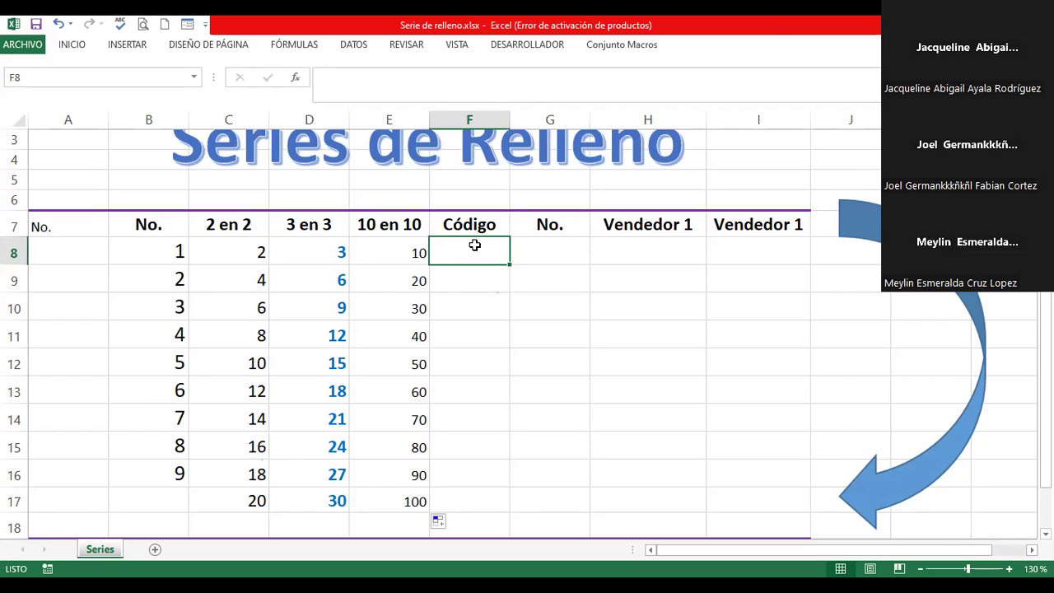
pyautogui.write('1020001')
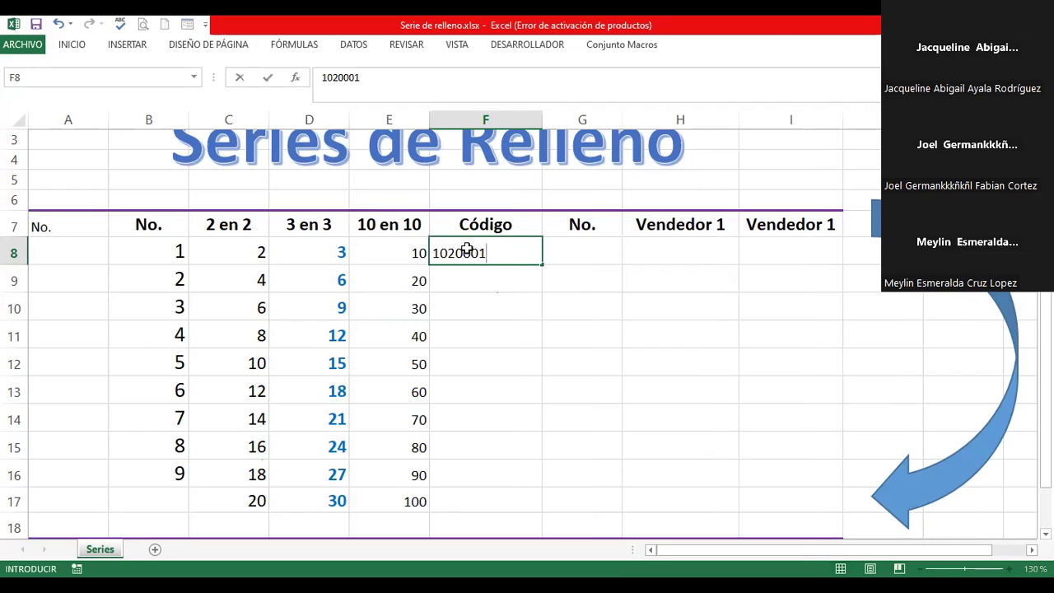
pyautogui.press('Return')
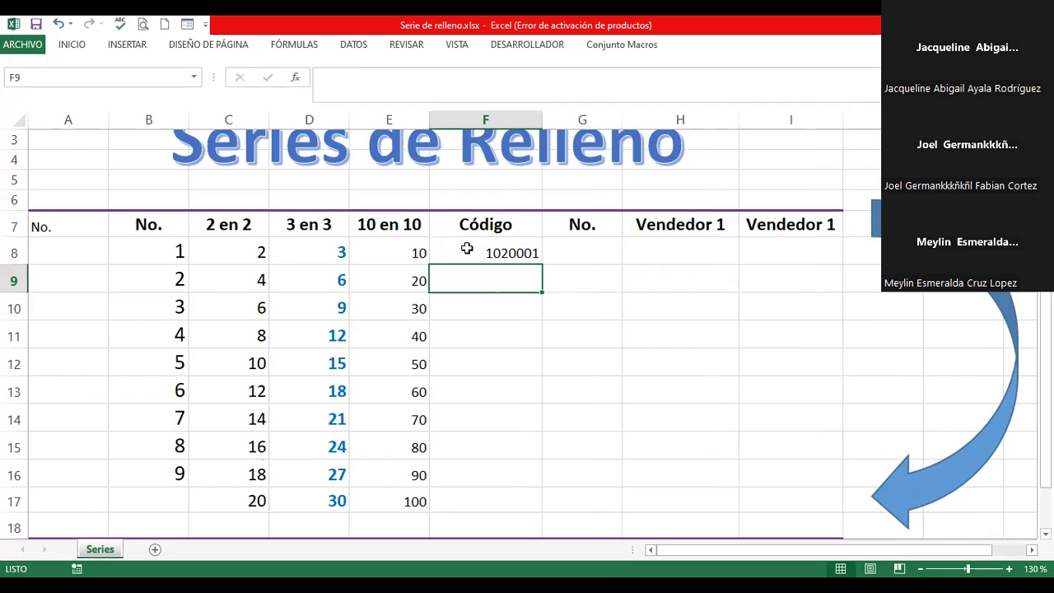
pyautogui.click(476, 254)
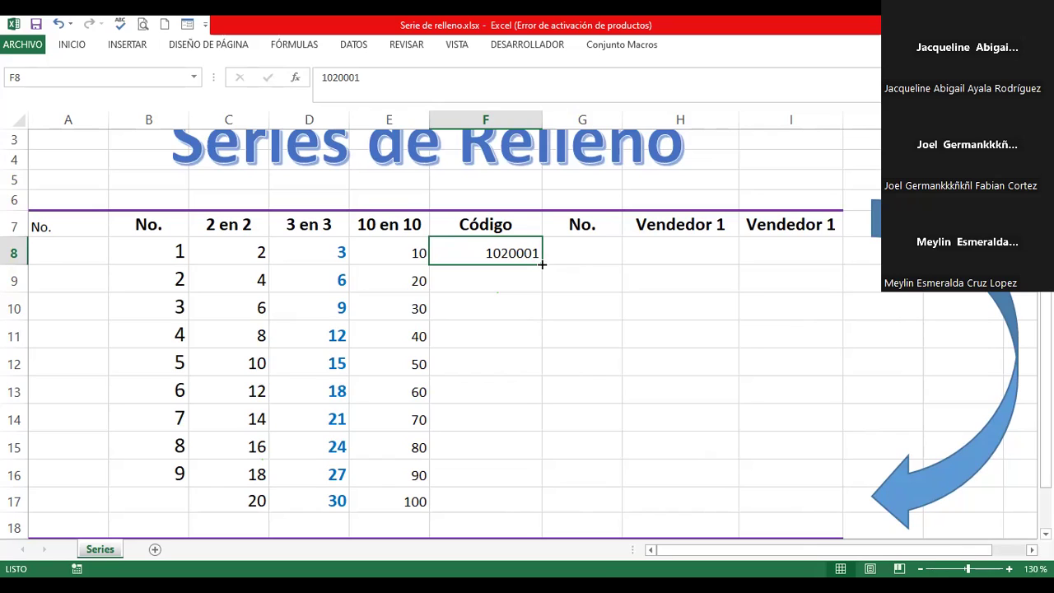
pyautogui.moveTo(542, 264)
pyautogui.mouseDown()
pyautogui.moveTo(553, 349)
pyautogui.moveTo(548, 526)
pyautogui.moveTo(544, 513)
pyautogui.mouseUp()
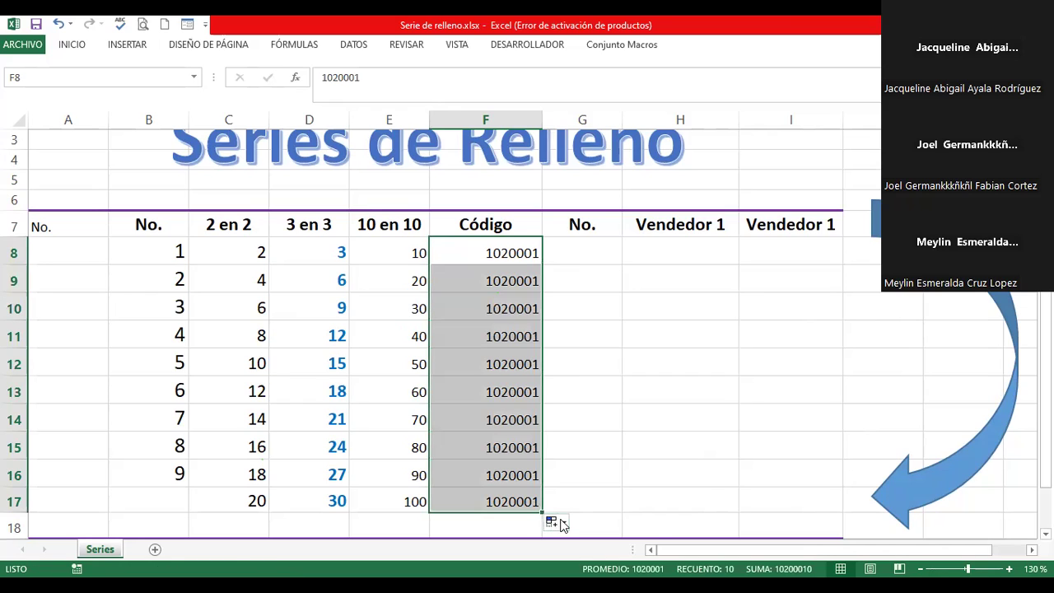
pyautogui.click(562, 523)
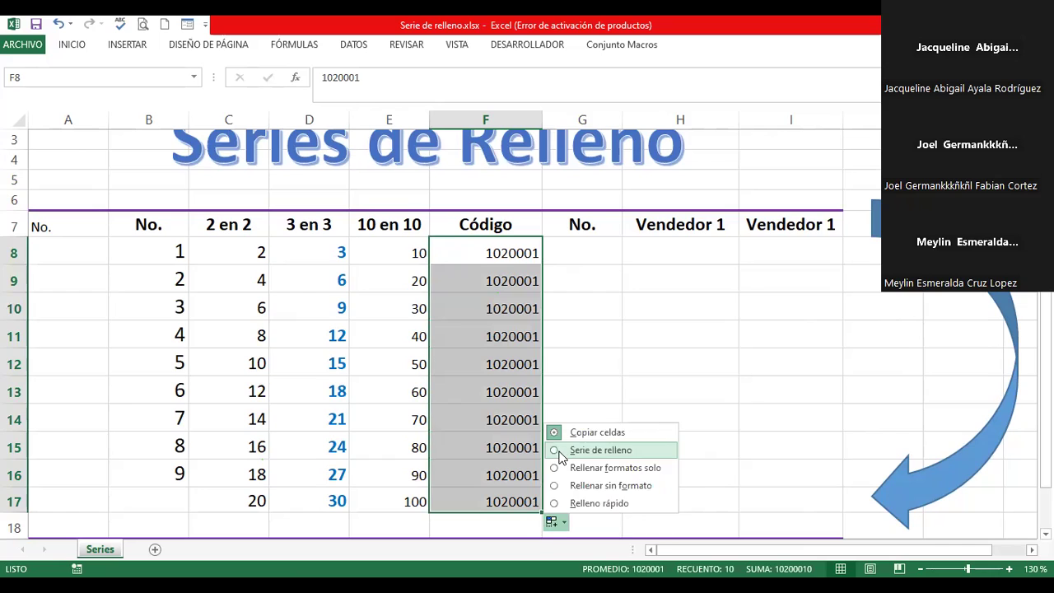
pyautogui.click(560, 451)
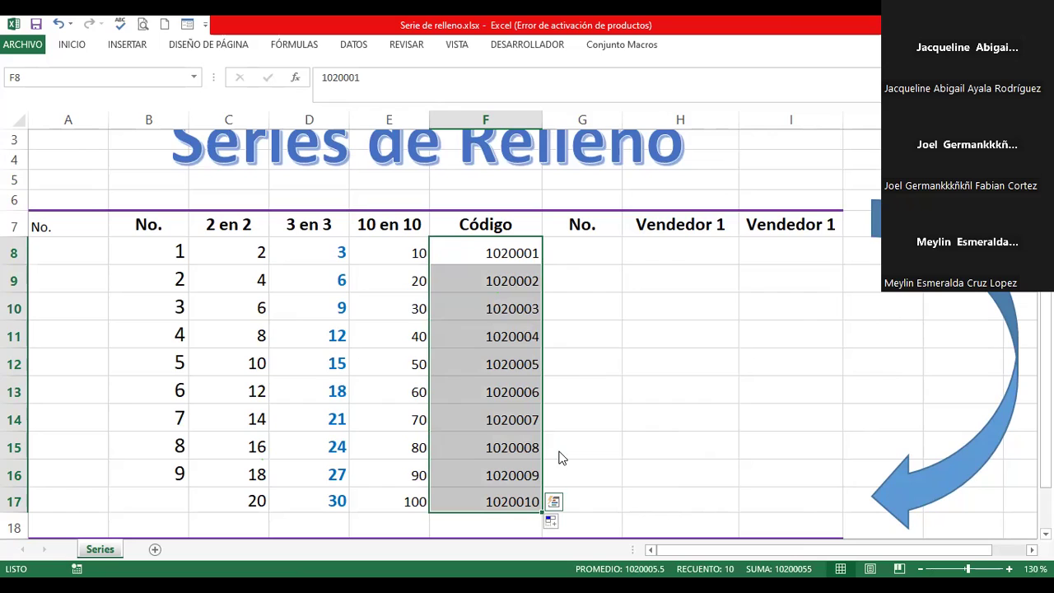
# - Rename header G7 to 'Código 2' and begin entering 00010 in G8
pyautogui.click(561, 216)
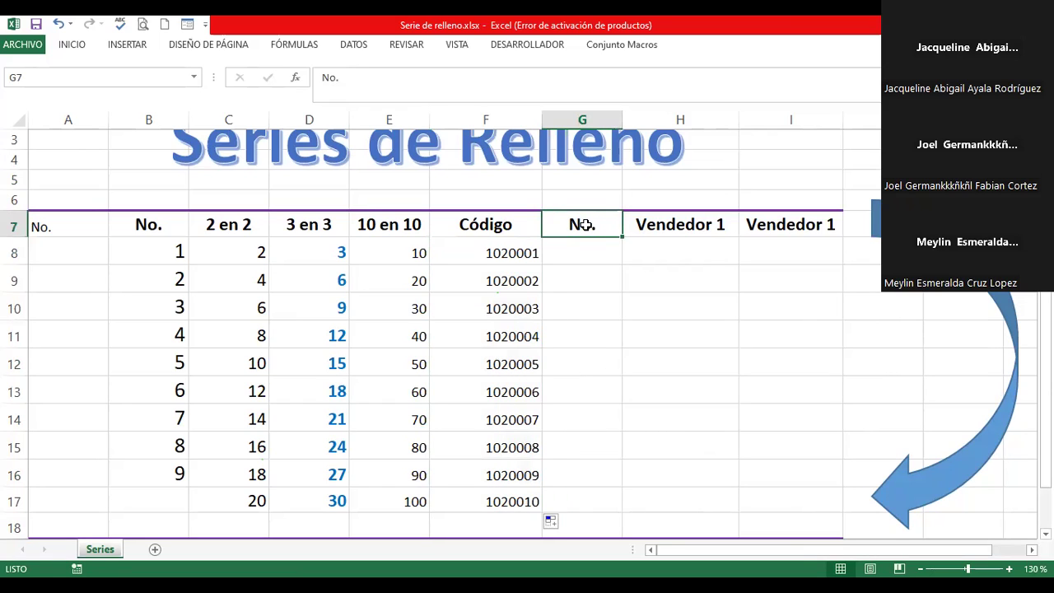
pyautogui.write('Código')
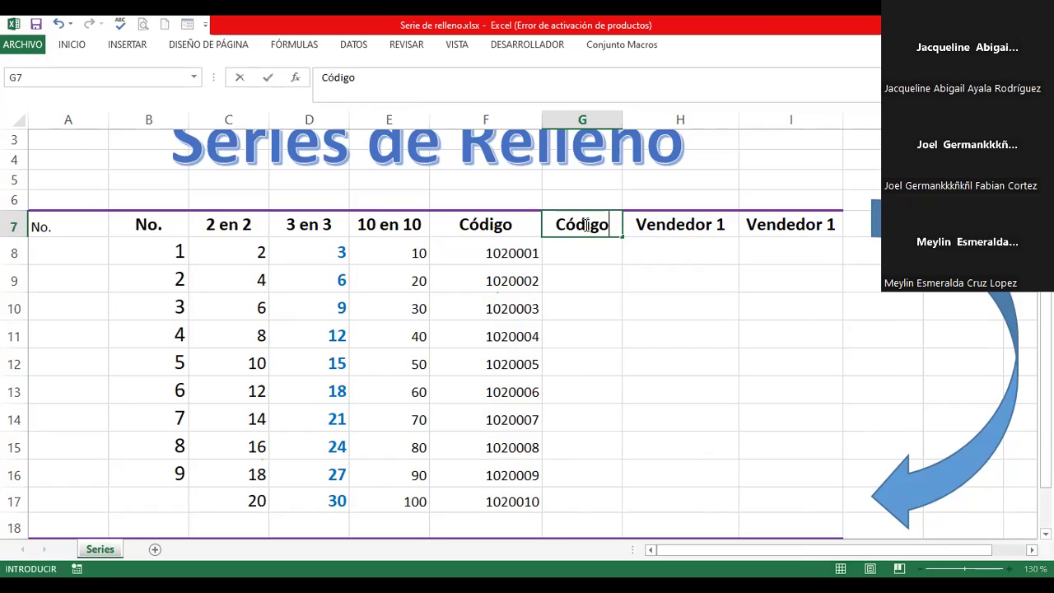
pyautogui.write(' 2')
pyautogui.press('Return')
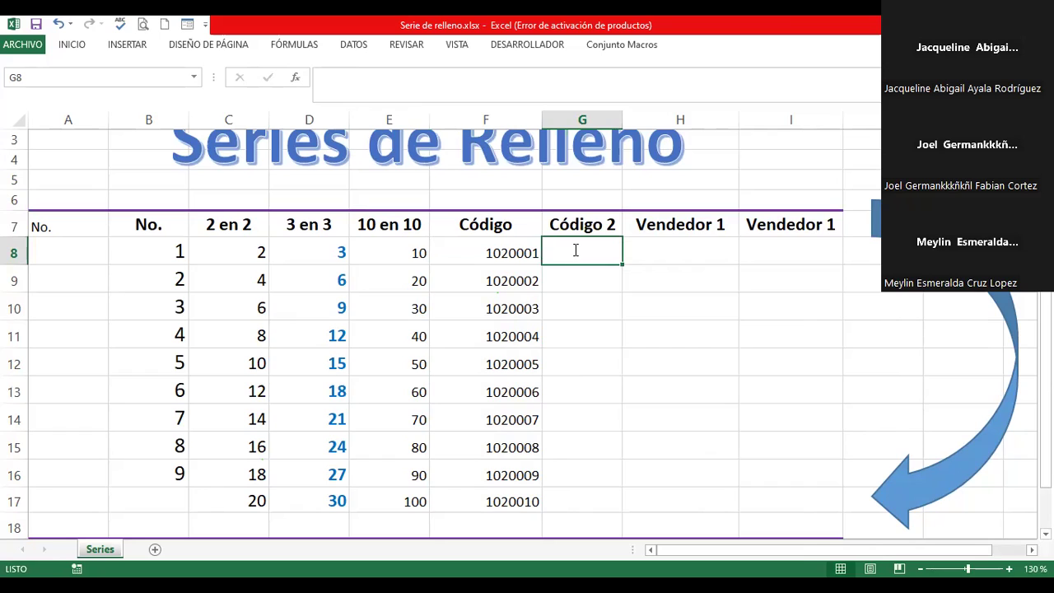
pyautogui.write('00010')
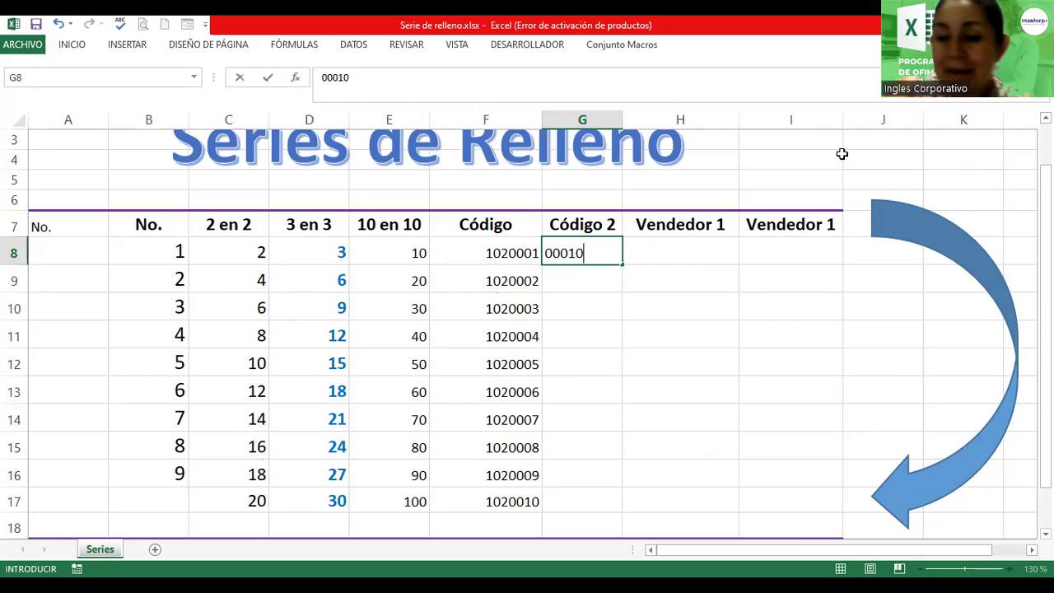
# - Confirm the G8 entry, select G8:G14 and apply the Texto number format
pyautogui.press('Return')
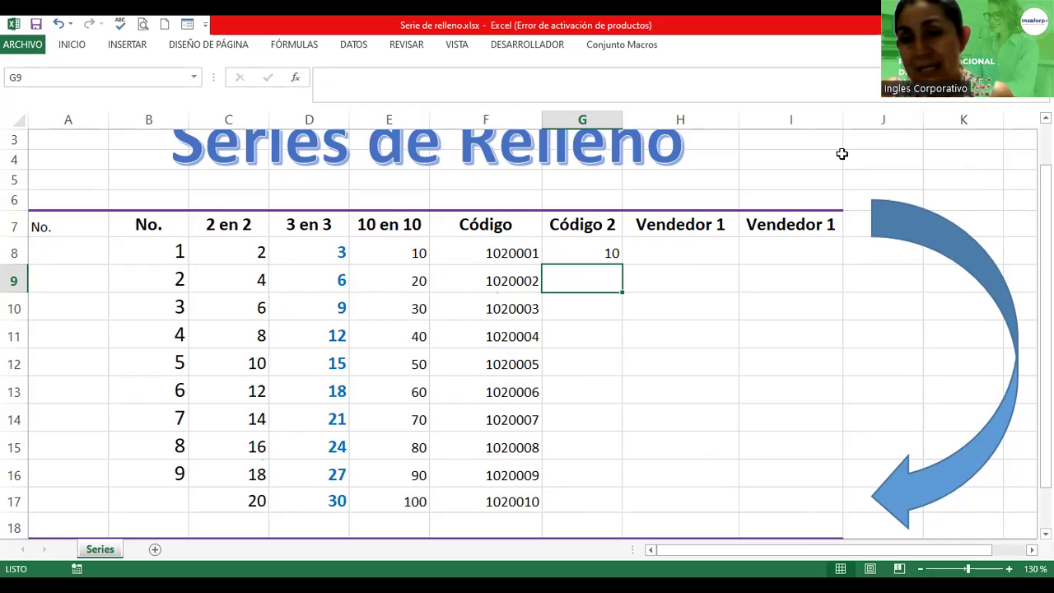
pyautogui.press('Up')
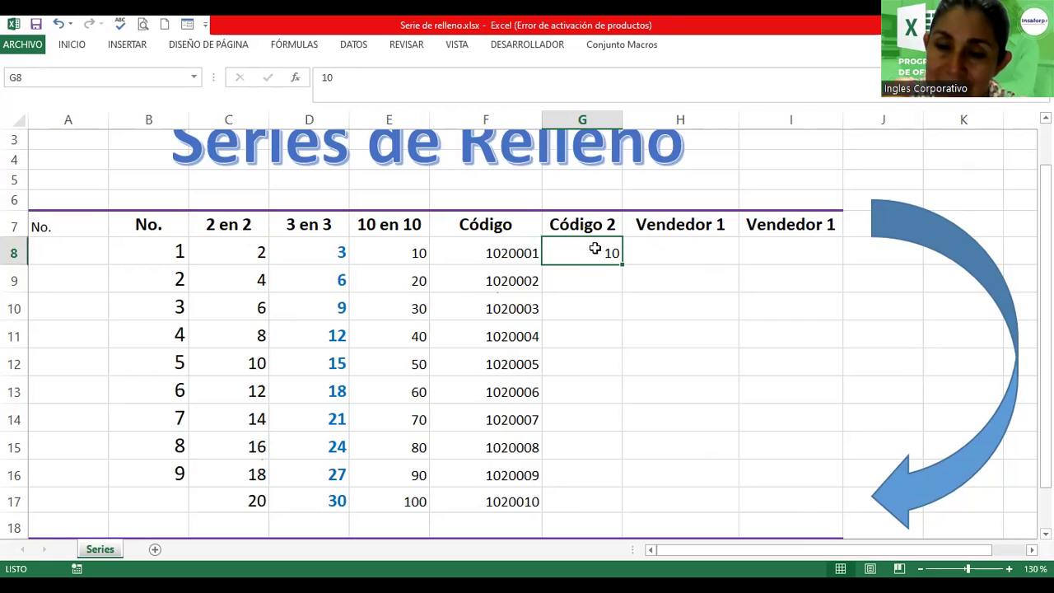
pyautogui.hotkey('shift', 'Down')
pyautogui.hotkey('shift', 'Down')
pyautogui.hotkey('shift', 'Down')
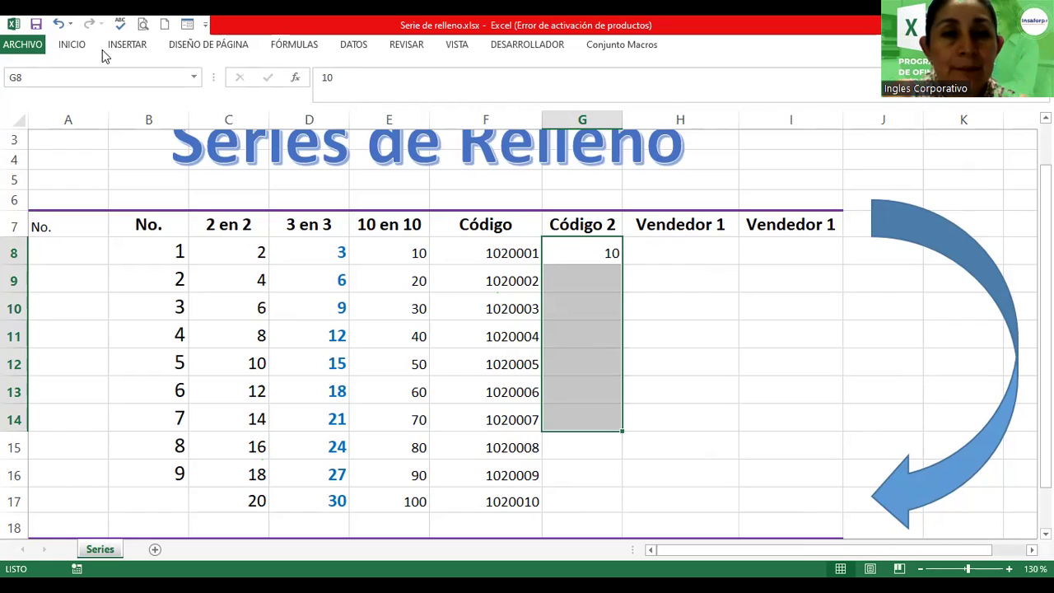
pyautogui.click(73, 46)
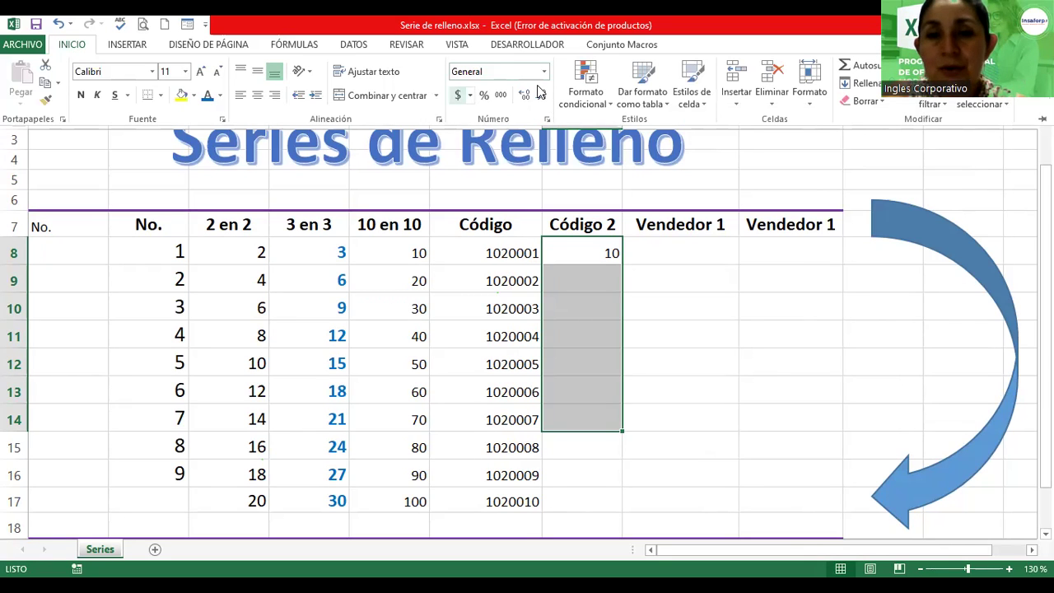
pyautogui.click(543, 72)
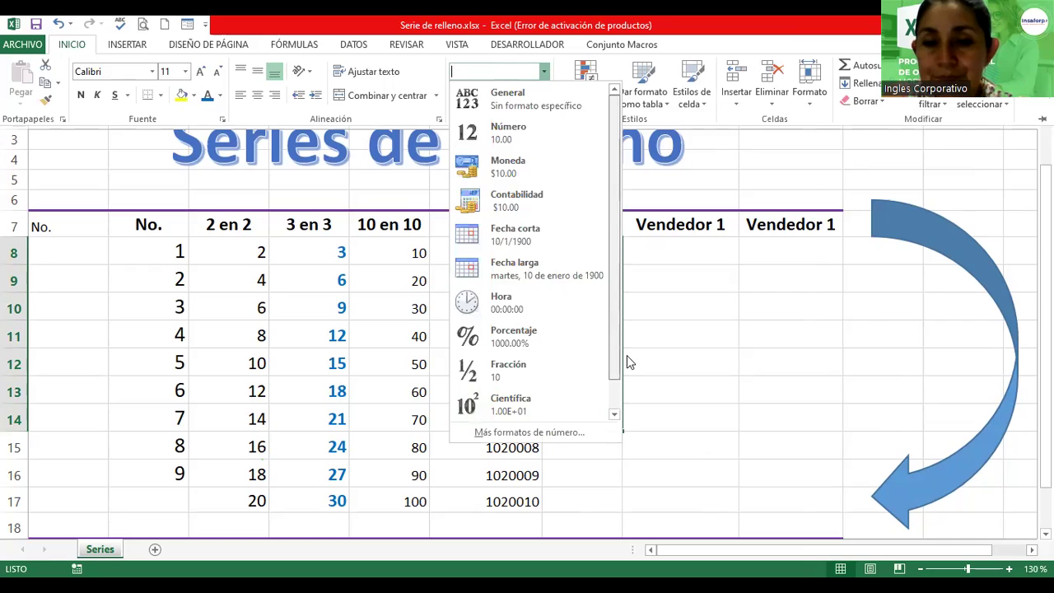
pyautogui.scroll(-1, 477, 407)
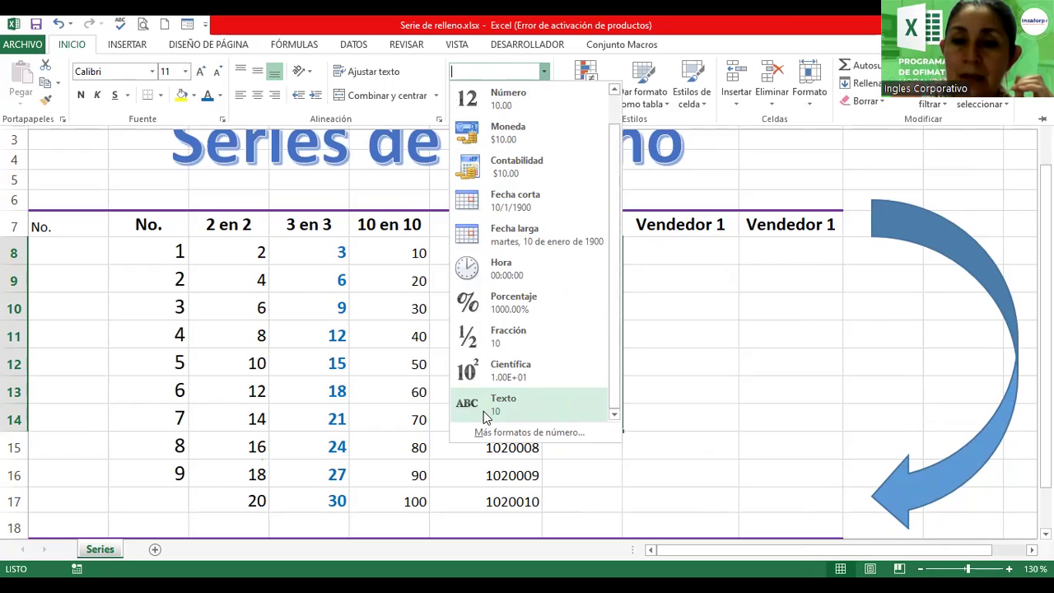
pyautogui.click(484, 412)
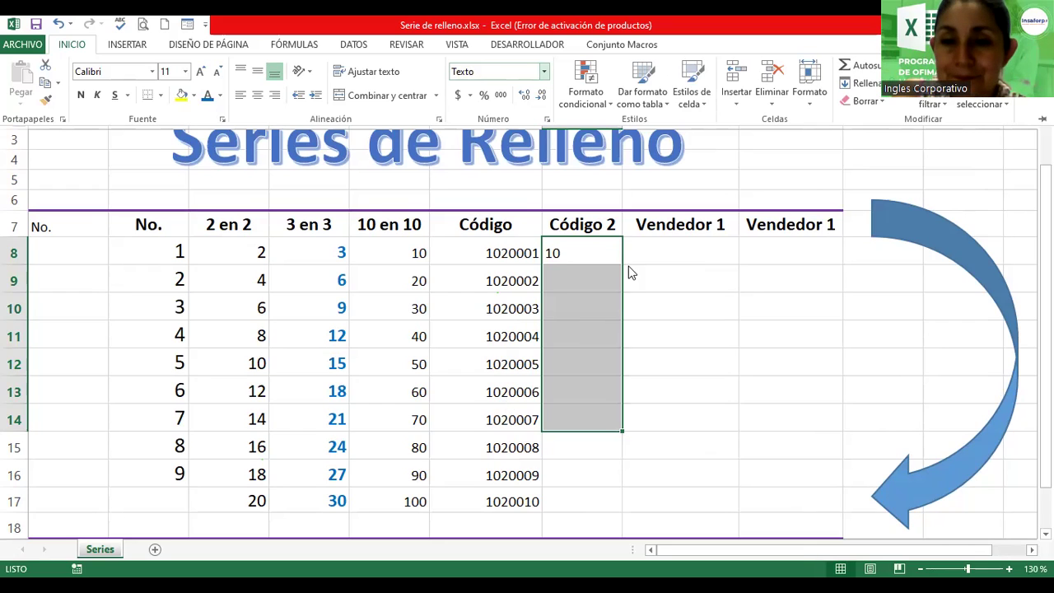
pyautogui.click(585, 256)
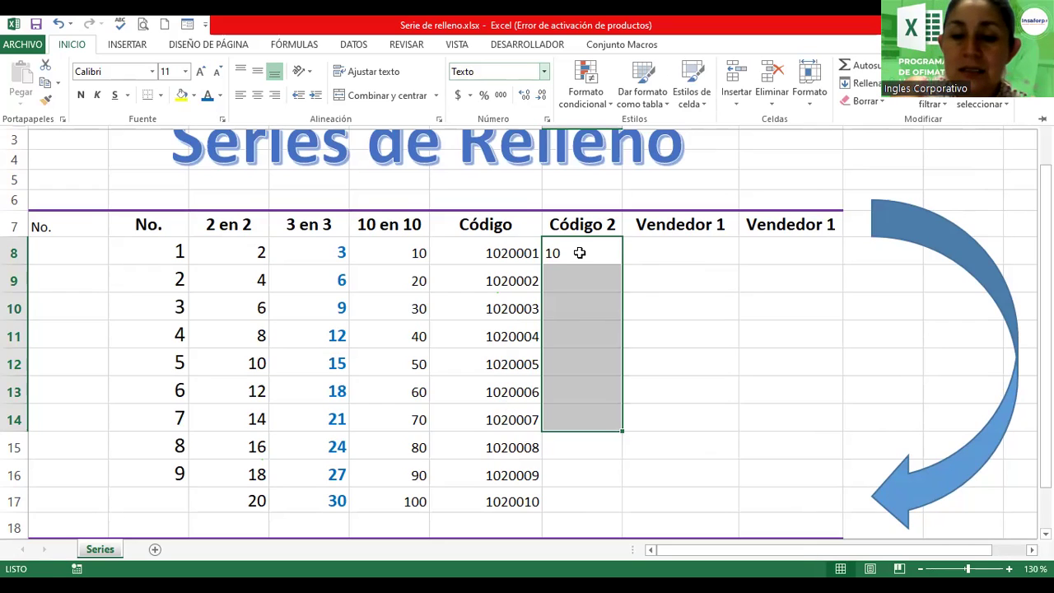
# - Enter 0001020 in G8 and fill it down to G17 as codes 0001020–0001029
pyautogui.write('000')
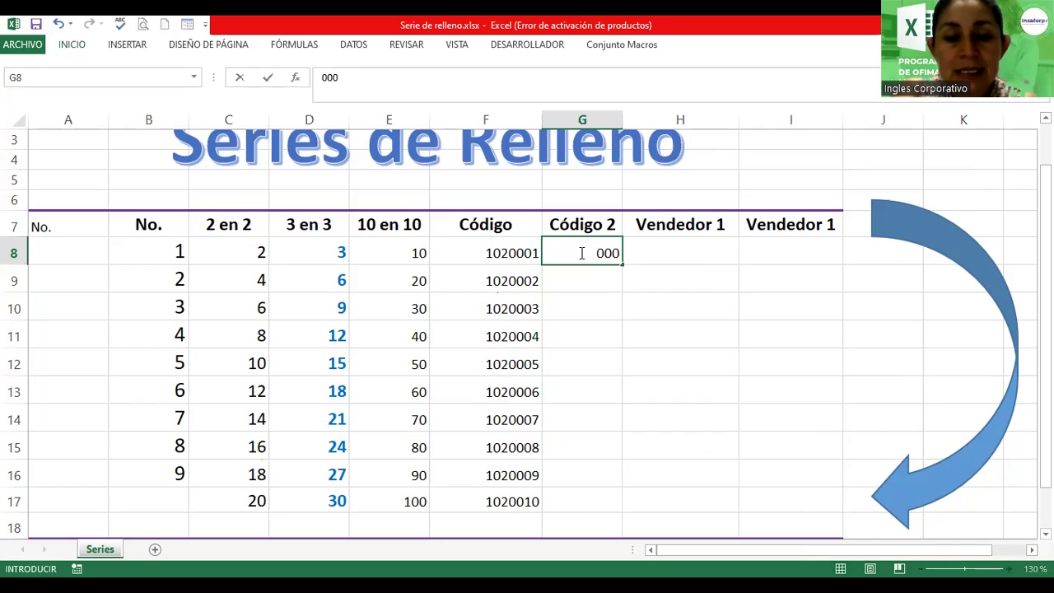
pyautogui.write('1020')
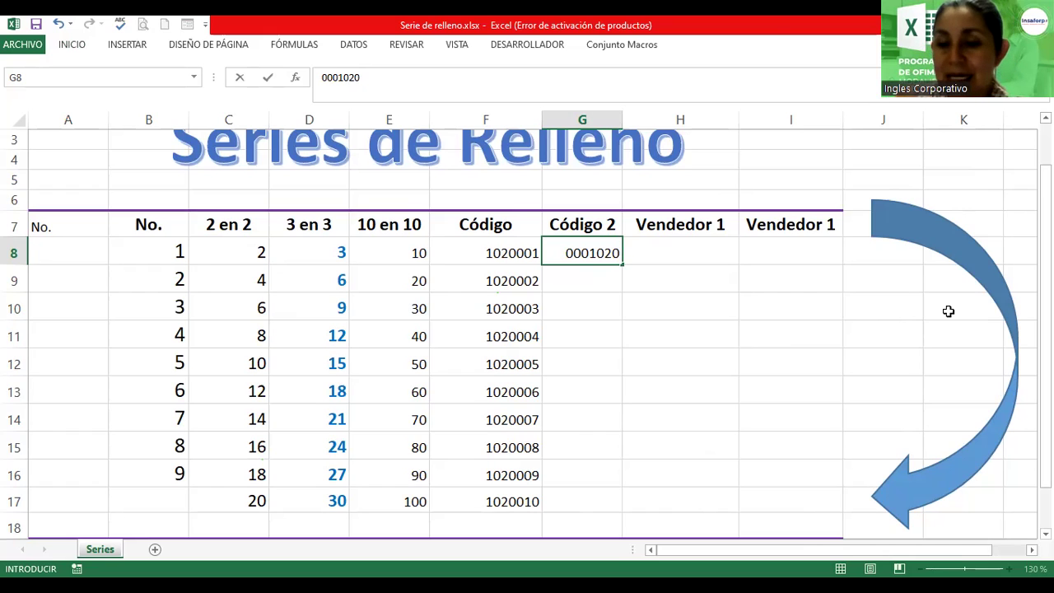
pyautogui.press('Return')
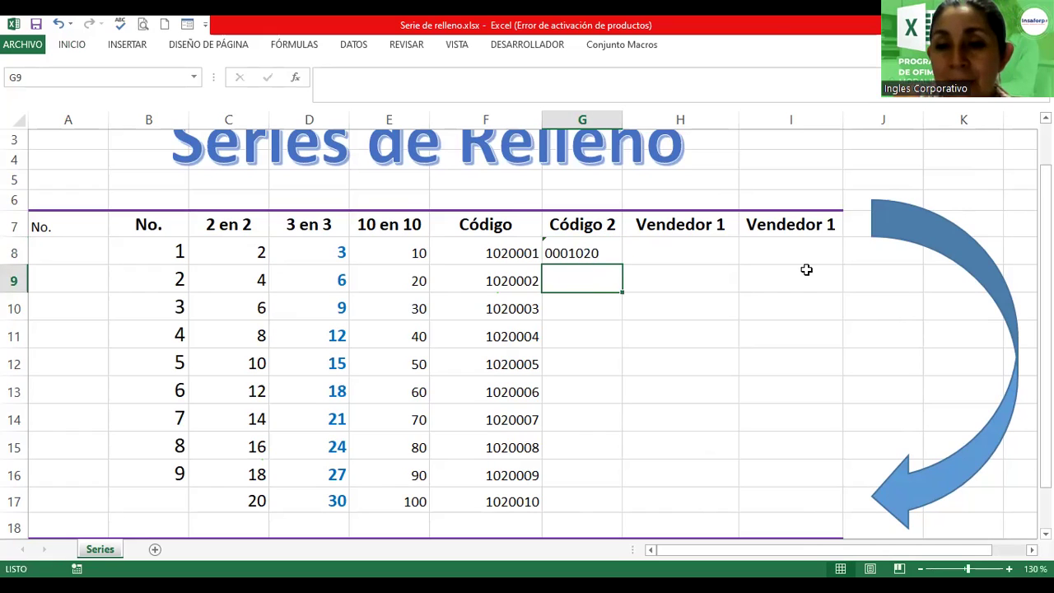
pyautogui.click(618, 263)
pyautogui.moveTo(620, 267); pyautogui.dragTo(636, 480)
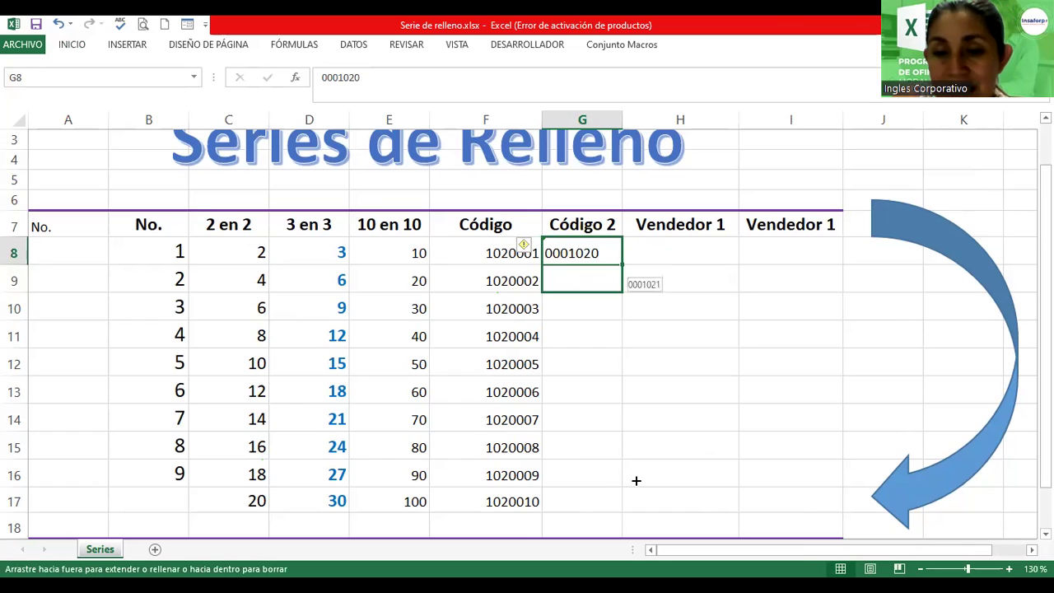
pyautogui.moveTo(636, 480); pyautogui.dragTo(634, 501)
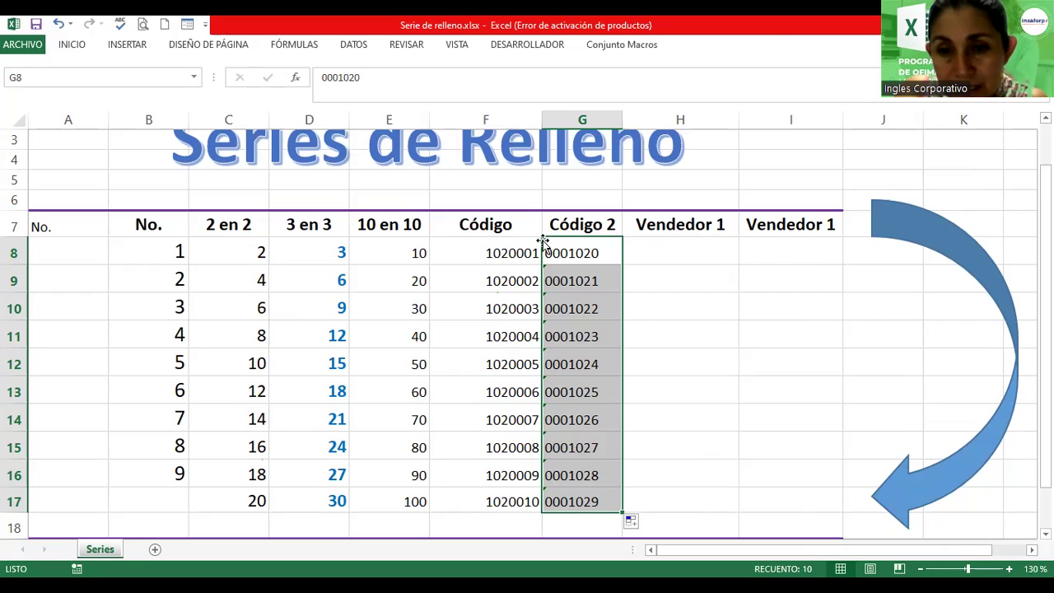
# - Choose Omitir error from G8's smart tag to ignore its number-stored-as-text warning
pyautogui.click(555, 252)
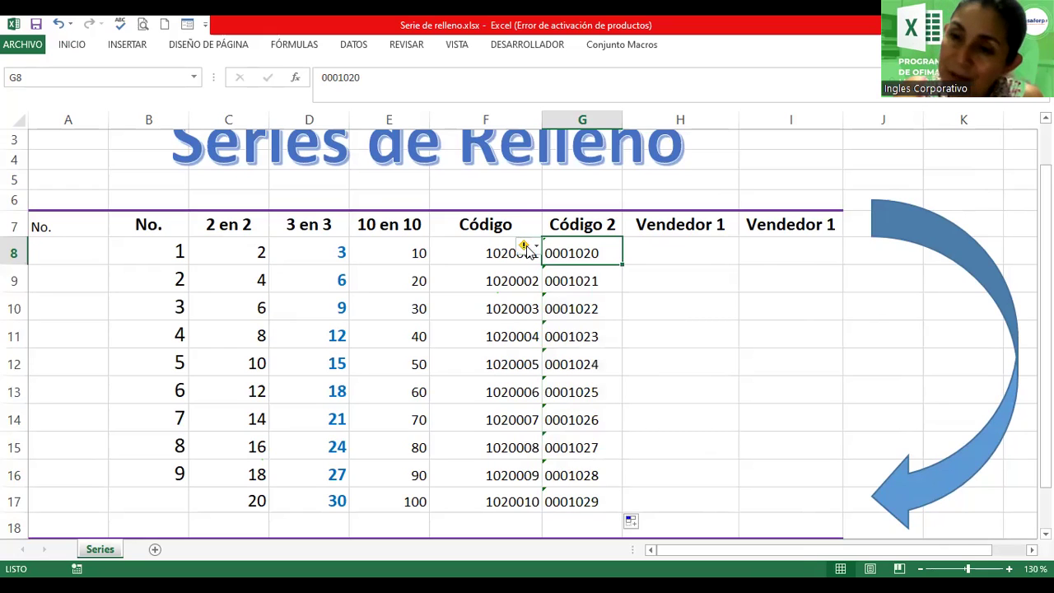
pyautogui.moveTo(527, 251)
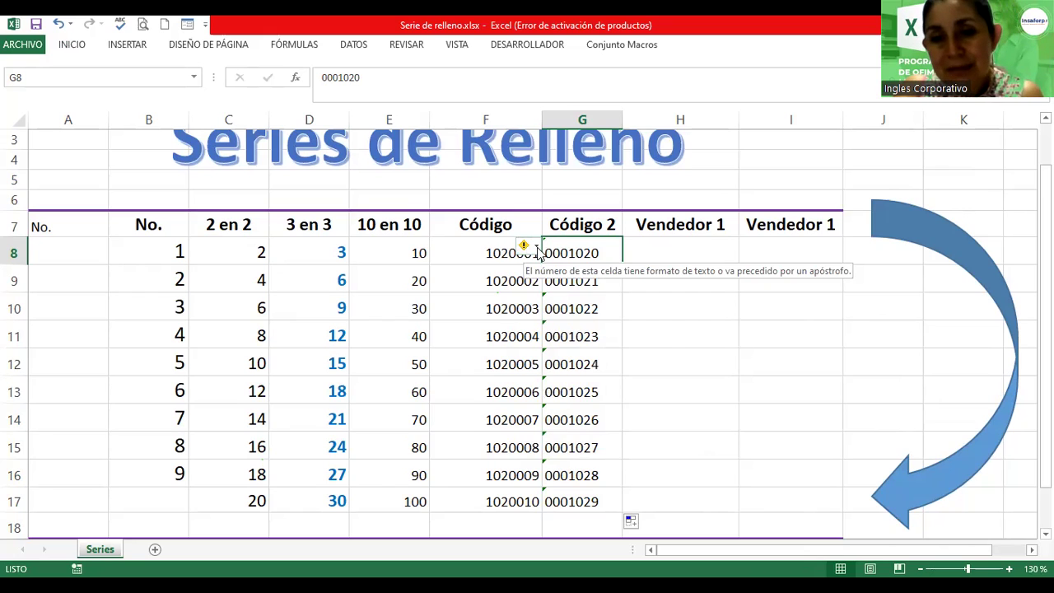
pyautogui.click(537, 249)
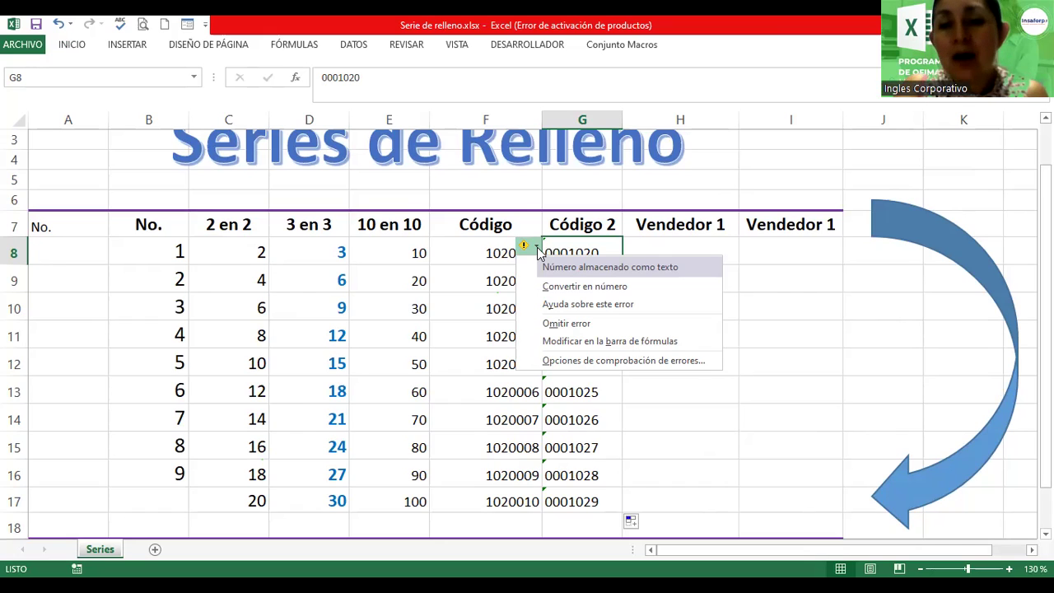
pyautogui.click(567, 327)
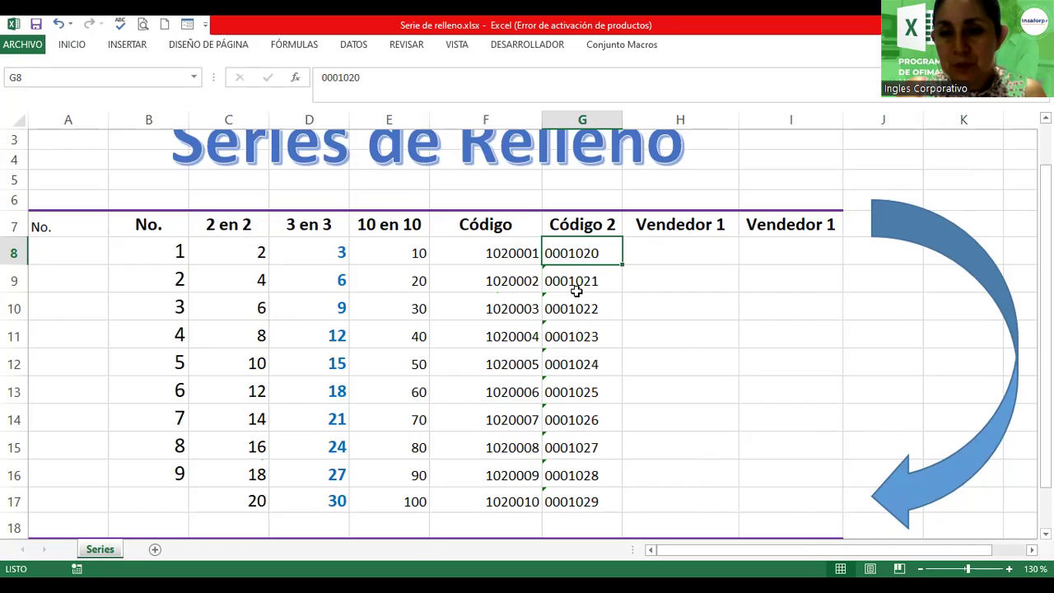
# - Select G9:G17 and apply Omitir error to their number-stored-as-text warnings
pyautogui.moveTo(568, 281); pyautogui.dragTo(577, 504)
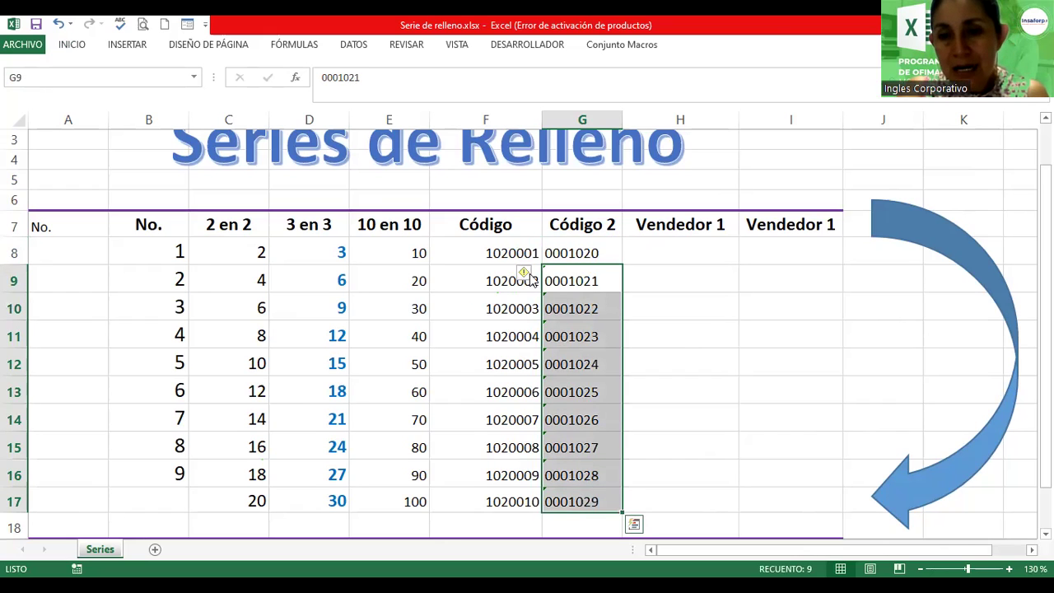
pyautogui.moveTo(534, 279)
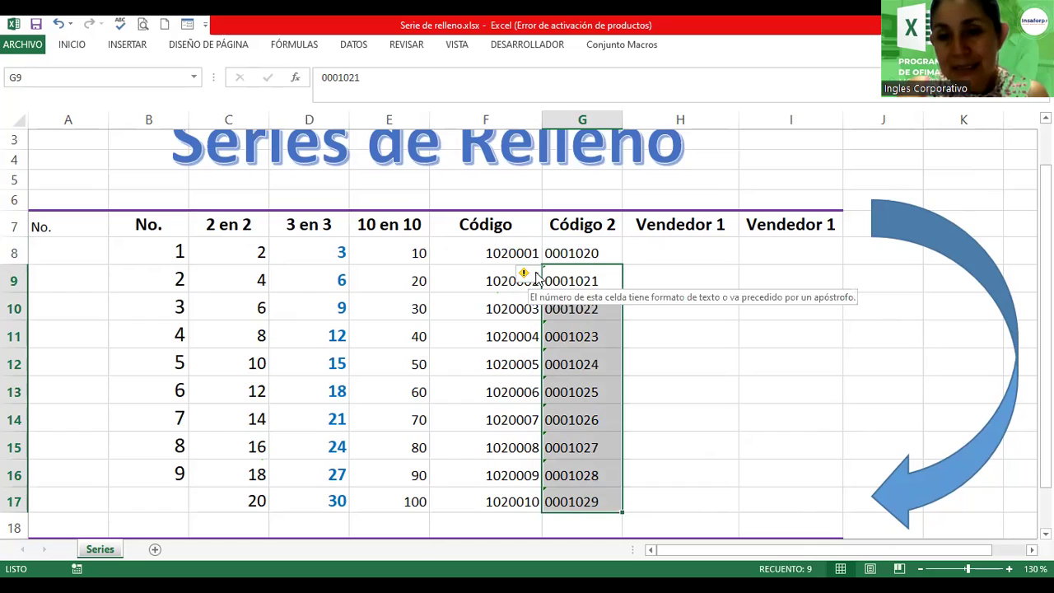
pyautogui.click(536, 278)
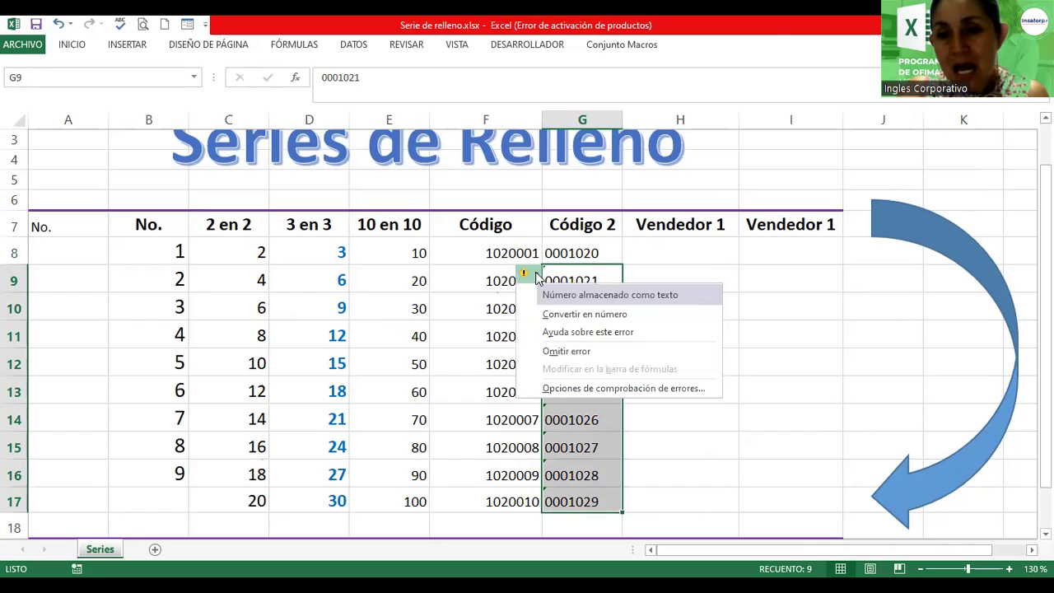
pyautogui.click(542, 352)
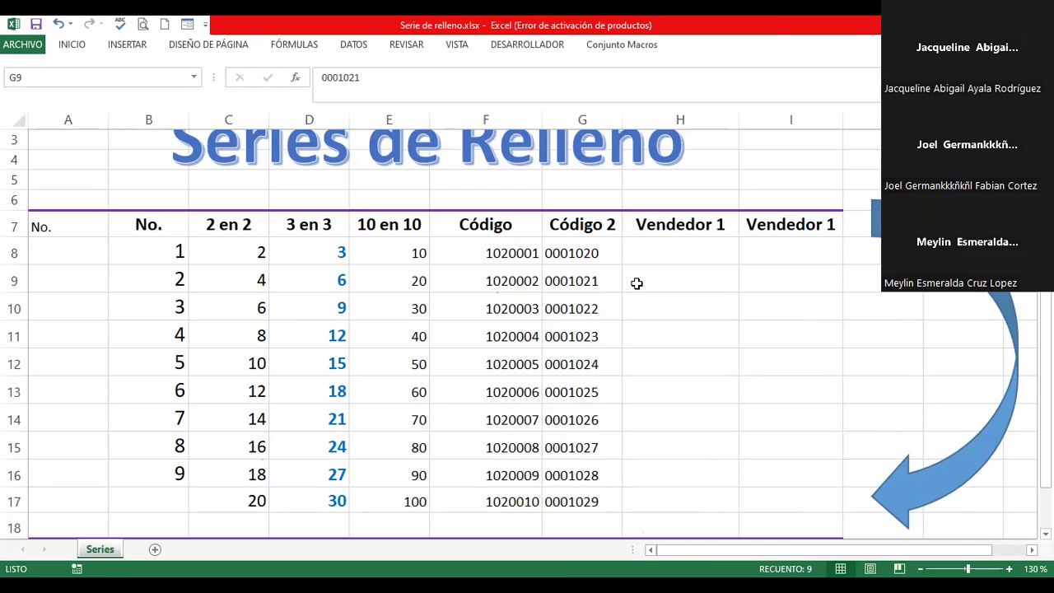
# - Enter Proveedor 01 in cell H8
pyautogui.press('Up')
pyautogui.press('Right')
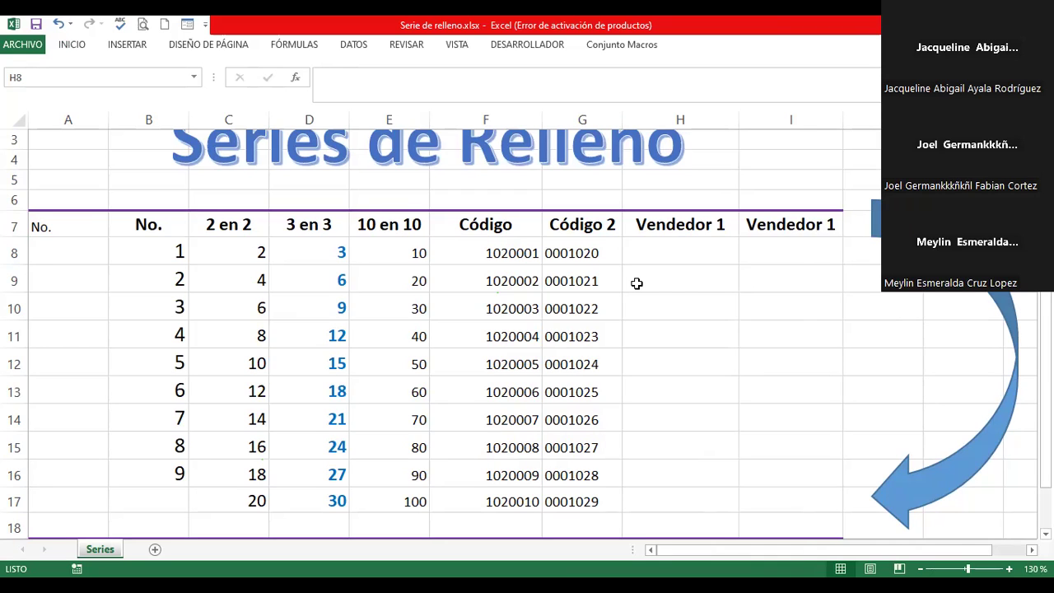
pyautogui.click(672, 249)
pyautogui.doubleClick(673, 250)
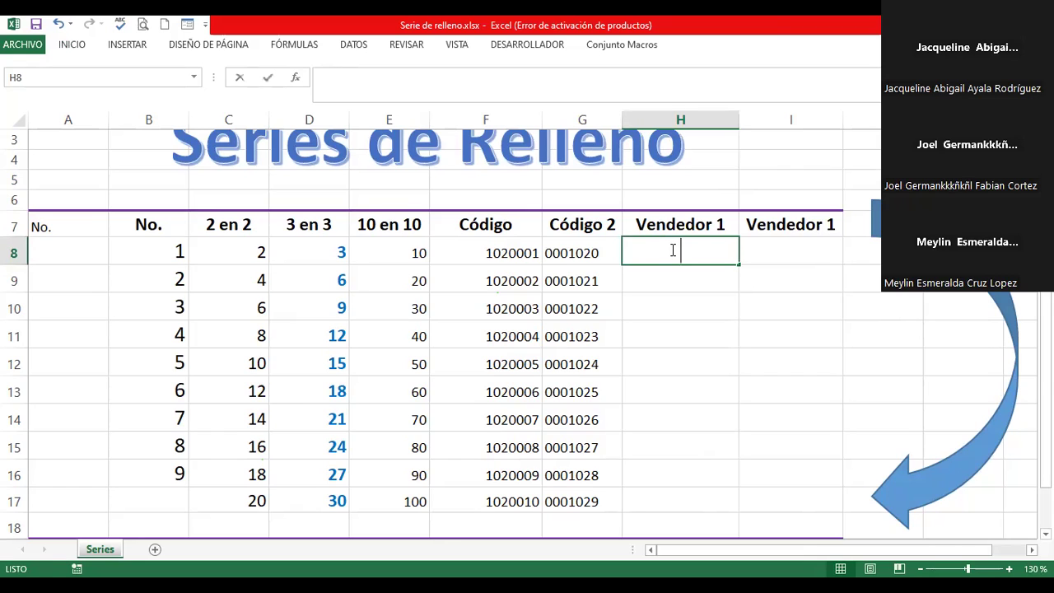
pyautogui.write('Proveedor')
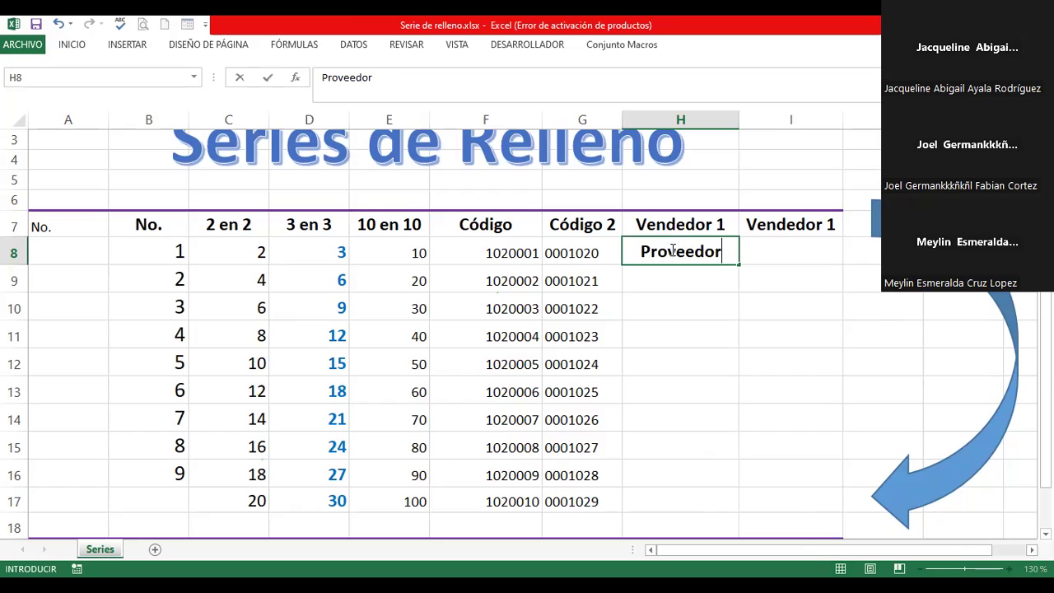
pyautogui.write(' 10')
pyautogui.press('BackSpace')
pyautogui.press('BackSpace')
pyautogui.write('01')
pyautogui.press('Return')
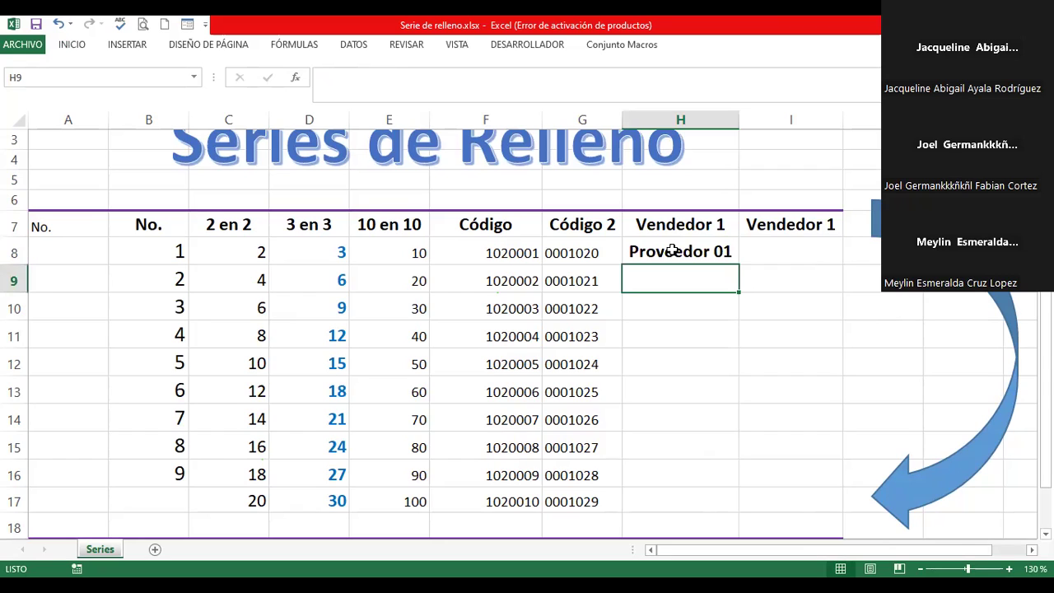
# - Fill H8 down to H17 to produce Proveedor 01 through Proveedor 10
pyautogui.click(673, 251)
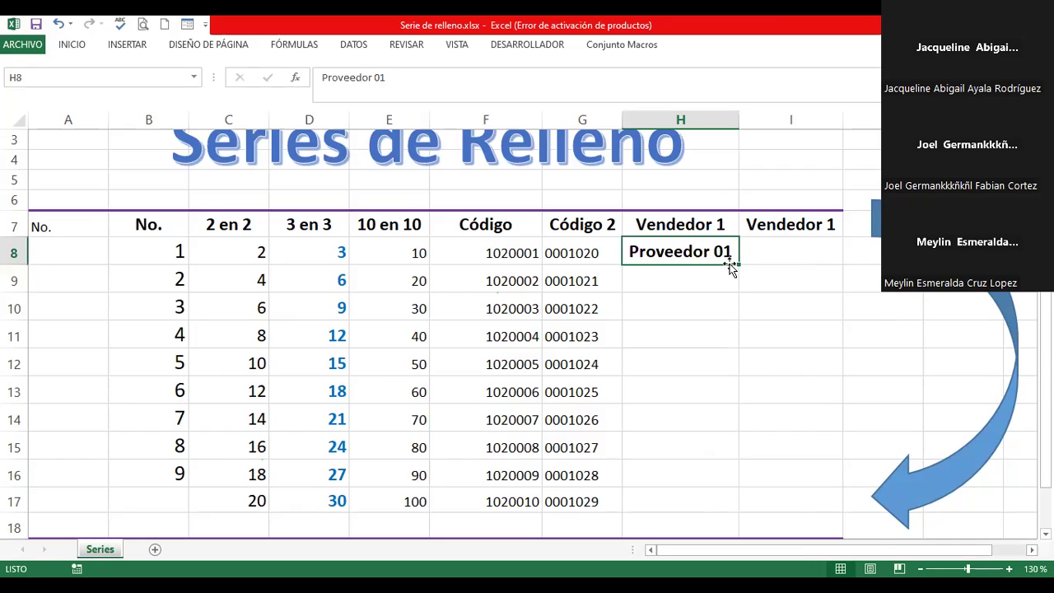
pyautogui.moveTo(739, 266); pyautogui.dragTo(756, 516)
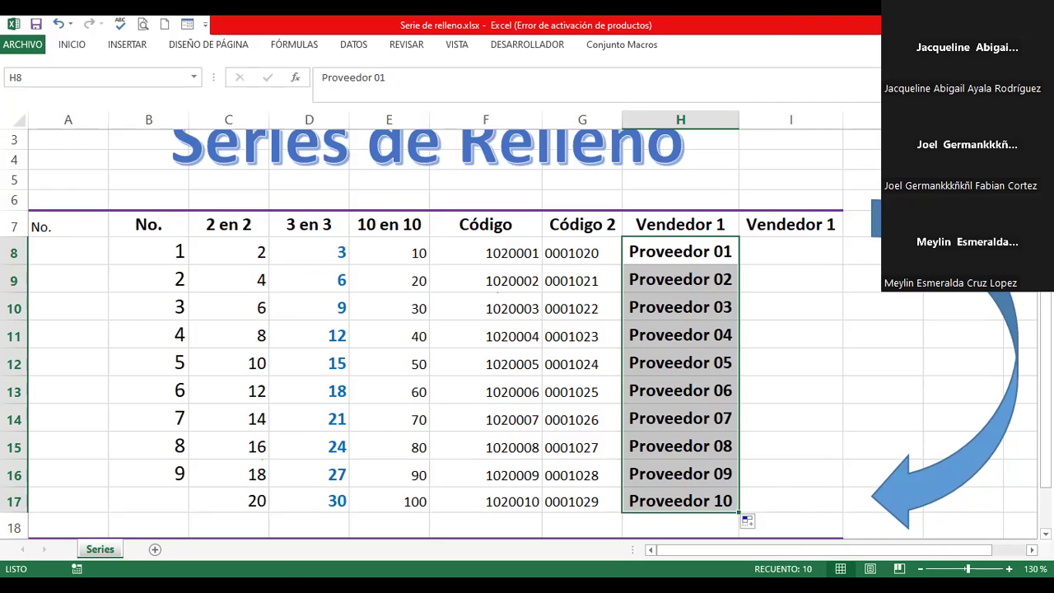
pyautogui.scroll(-1, 527, 329)
pyautogui.scroll(-1, 676, 374)
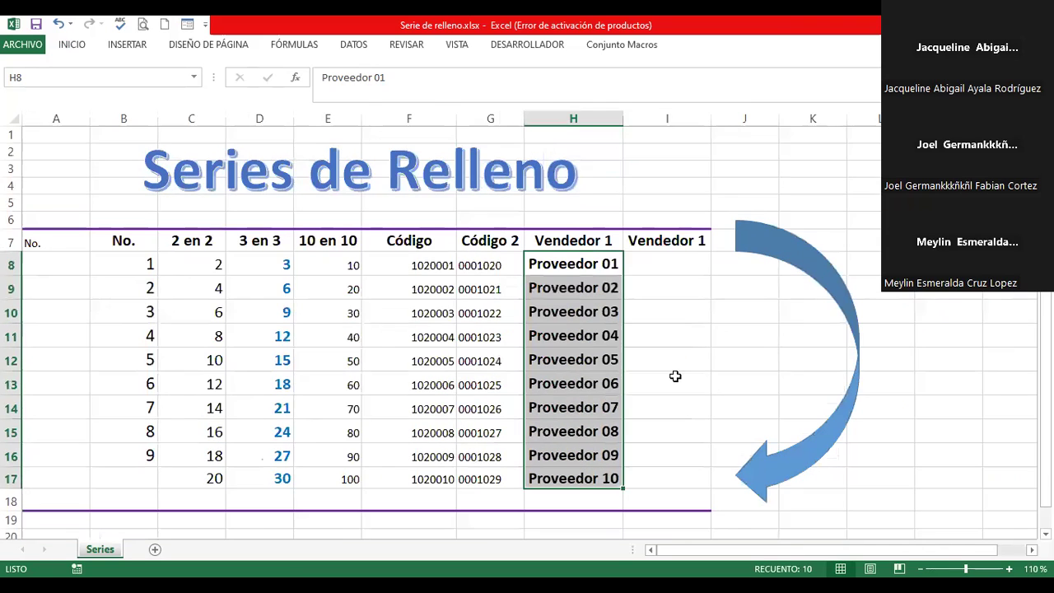
pyautogui.click(576, 266)
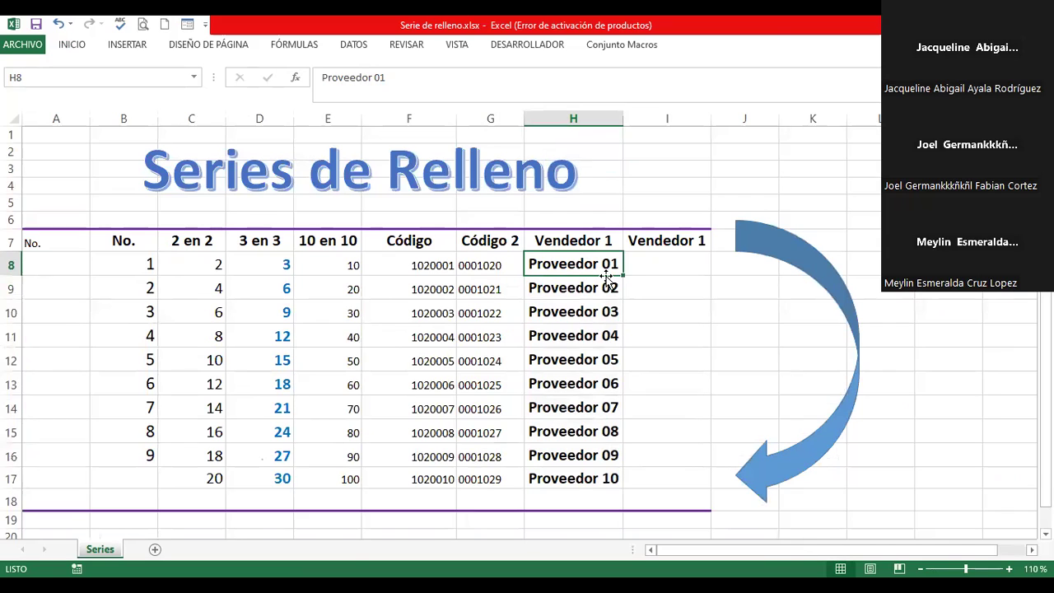
pyautogui.moveTo(625, 275); pyautogui.dragTo(626, 496)
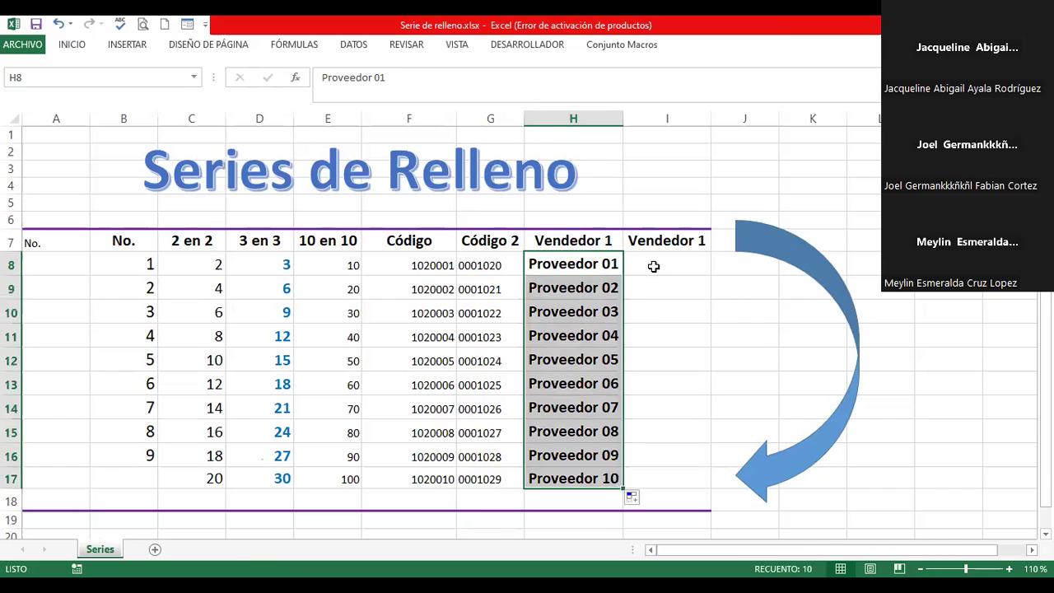
# - Fill I8:I17 with Cliente 1020 through Cliente 1029 and move the curved arrow right
pyautogui.click(656, 267)
pyautogui.write('Cli')
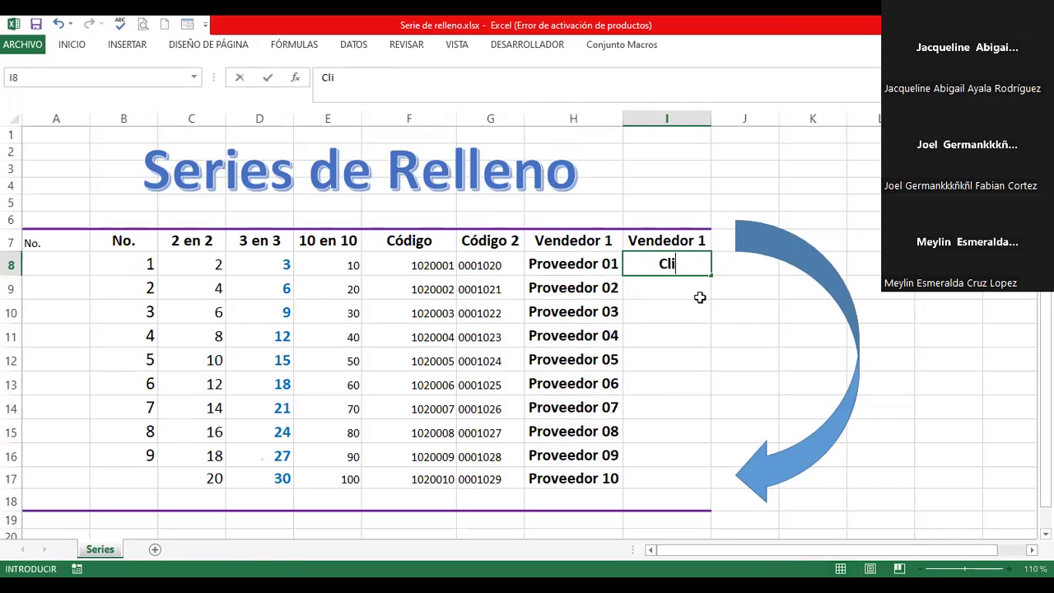
pyautogui.write('ente 10')
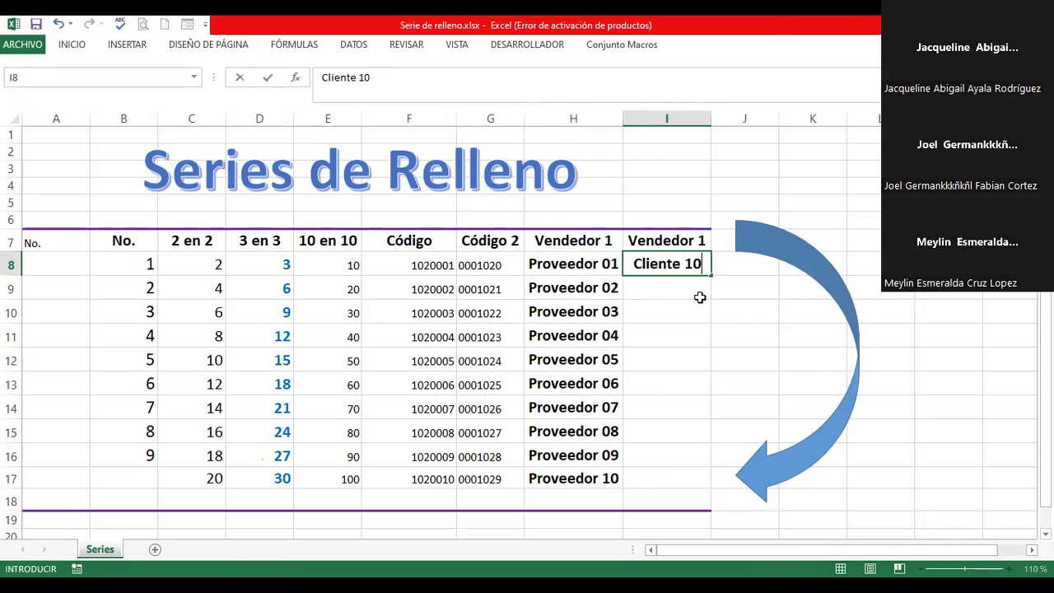
pyautogui.write('20')
pyautogui.press('Return')
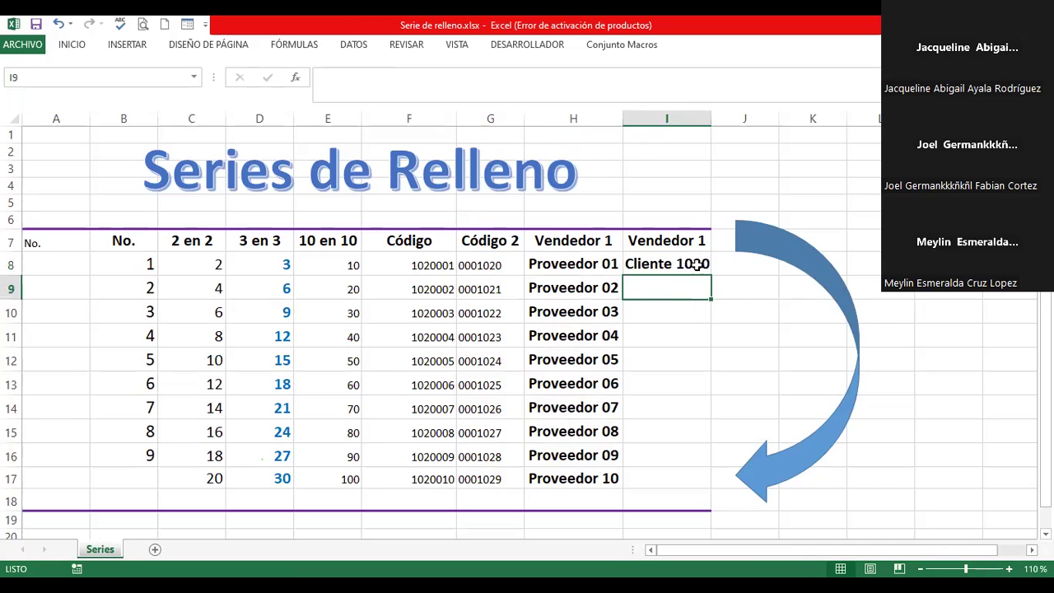
pyautogui.click(698, 266)
pyautogui.moveTo(711, 275); pyautogui.dragTo(719, 494)
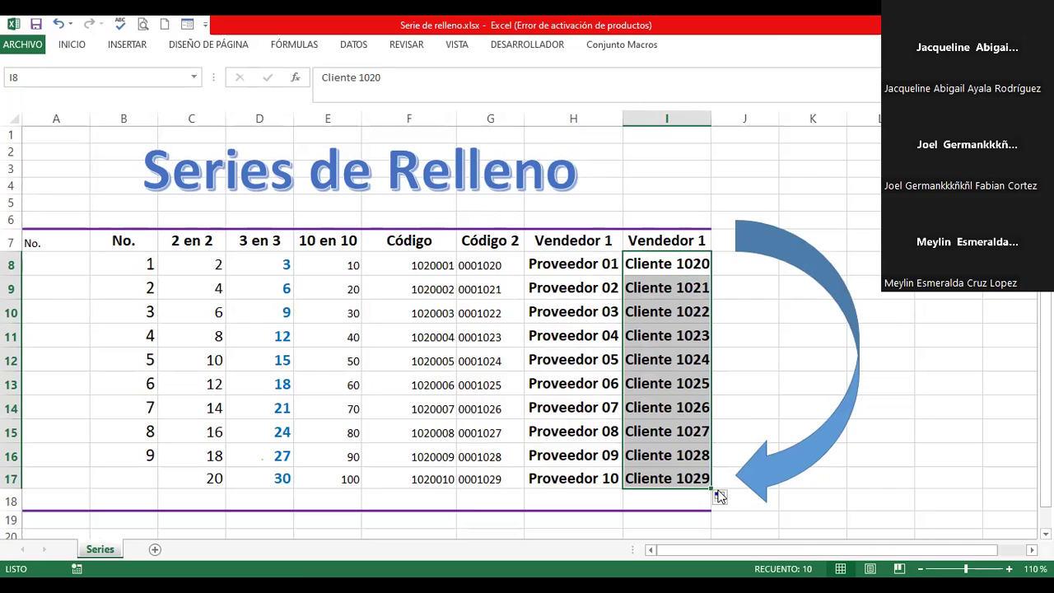
pyautogui.moveTo(796, 455); pyautogui.dragTo(945, 475)
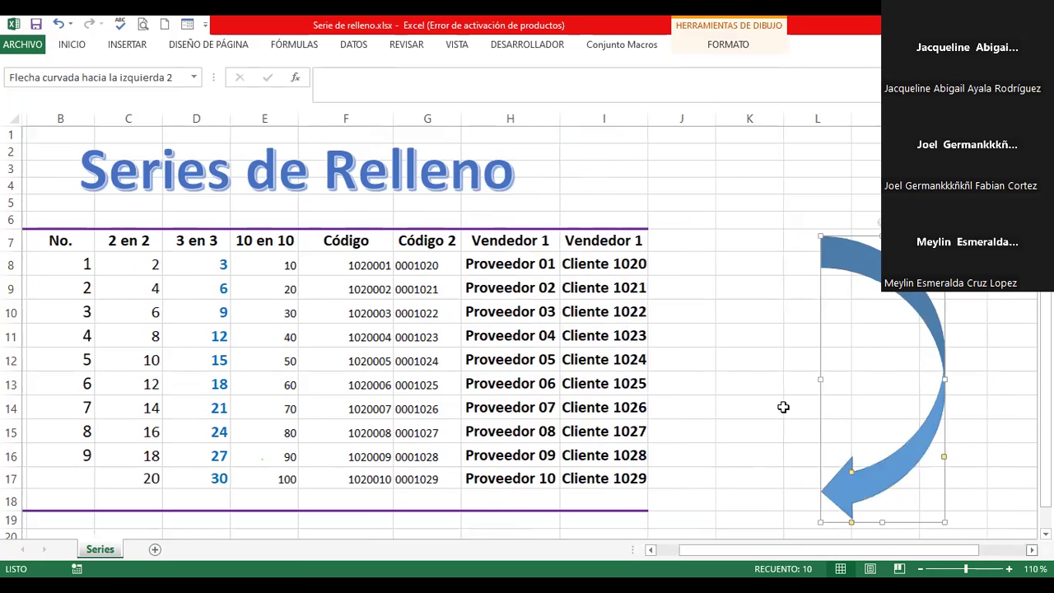
# - Add the Dias heading in K7 and shift the curved arrow further right
pyautogui.hscroll(1, 654, 303)
pyautogui.hscroll(1, 671, 239)
pyautogui.click(672, 243)
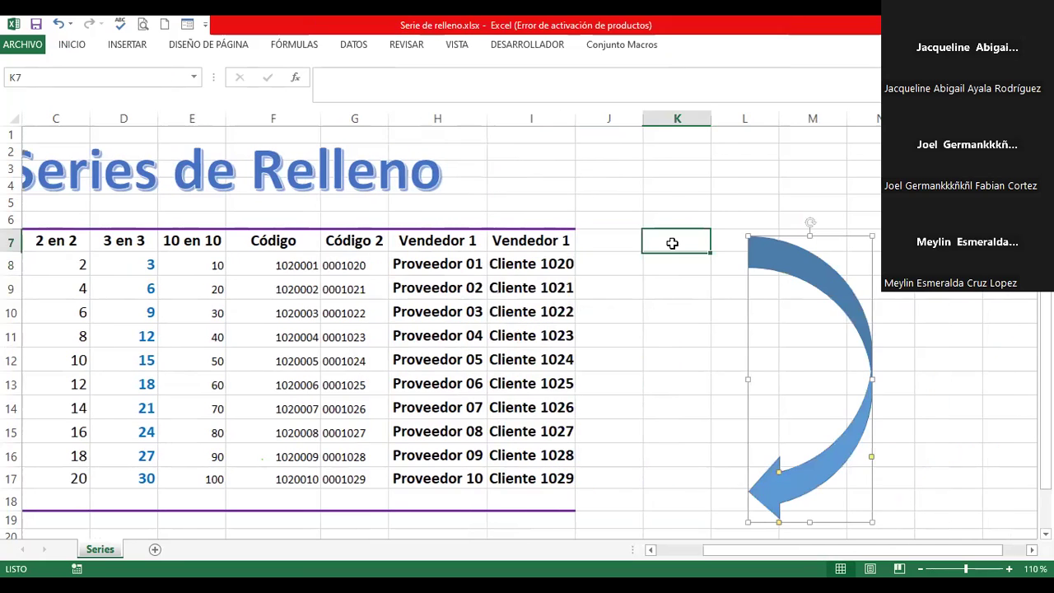
pyautogui.write('Dias')
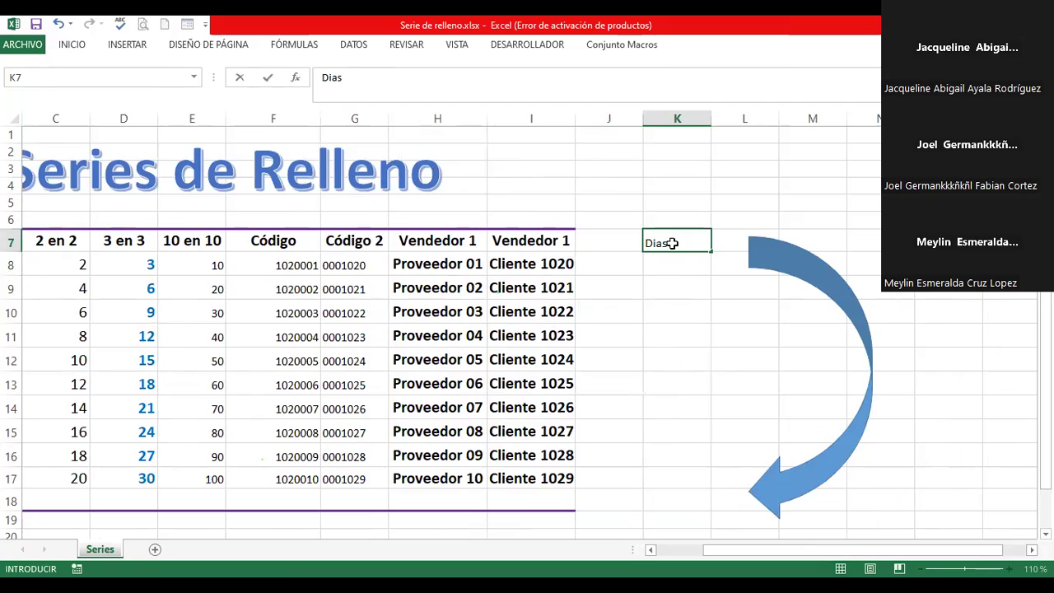
pyautogui.press('Return')
pyautogui.scroll(1, 777, 404)
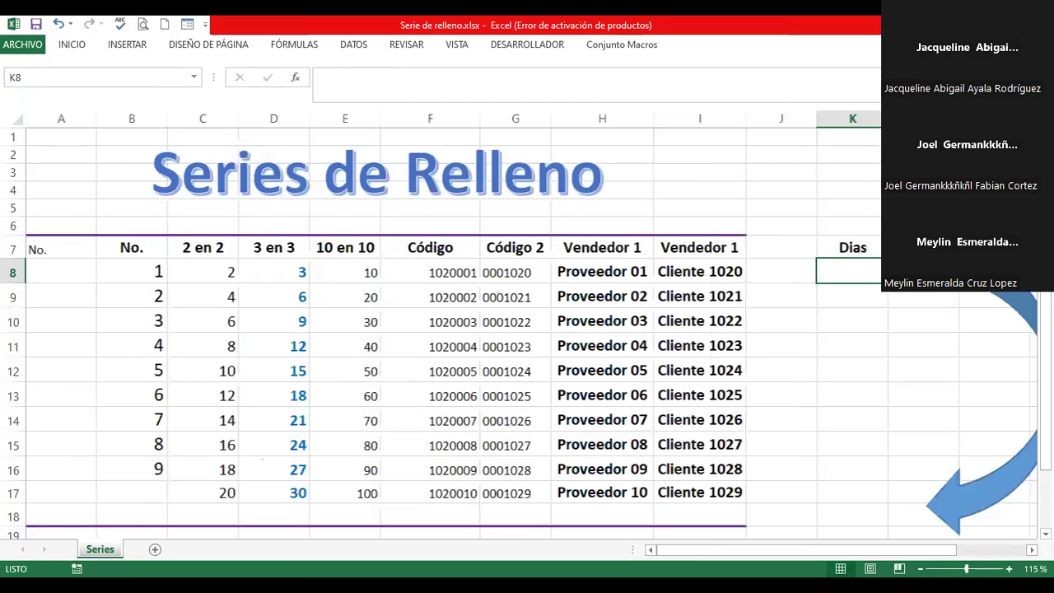
pyautogui.moveTo(915, 550); pyautogui.dragTo(982, 551)
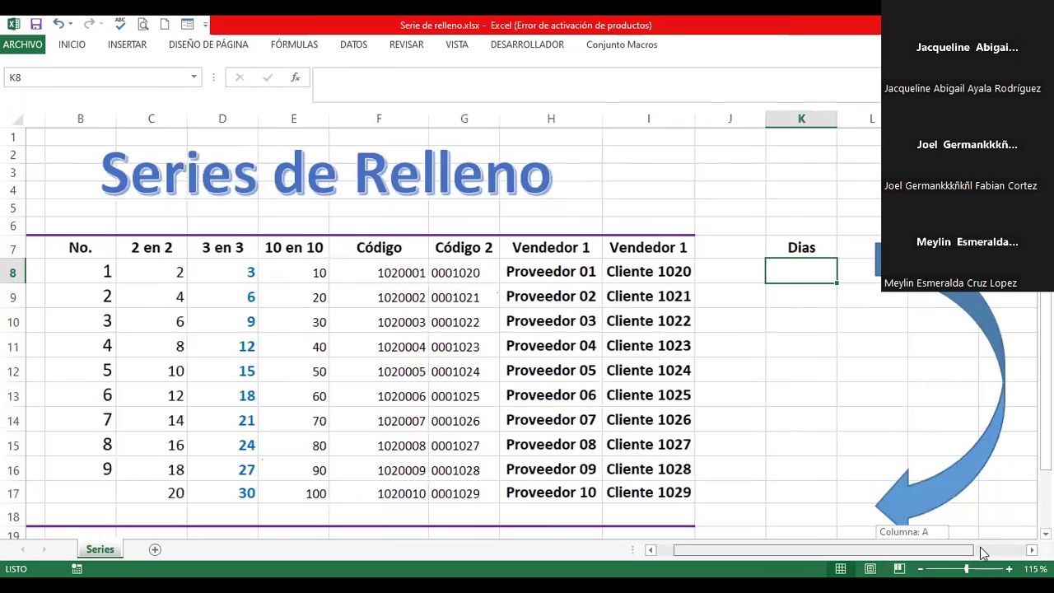
pyautogui.moveTo(764, 260); pyautogui.dragTo(841, 257)
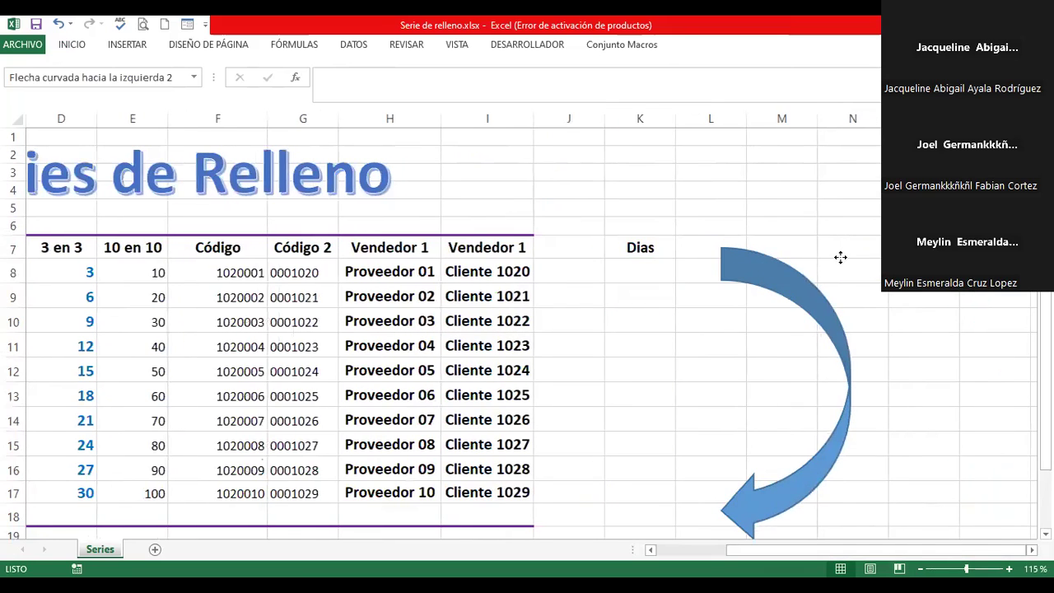
# - Add the Meses heading in L7 and enter Domingo in K8
pyautogui.click(701, 252)
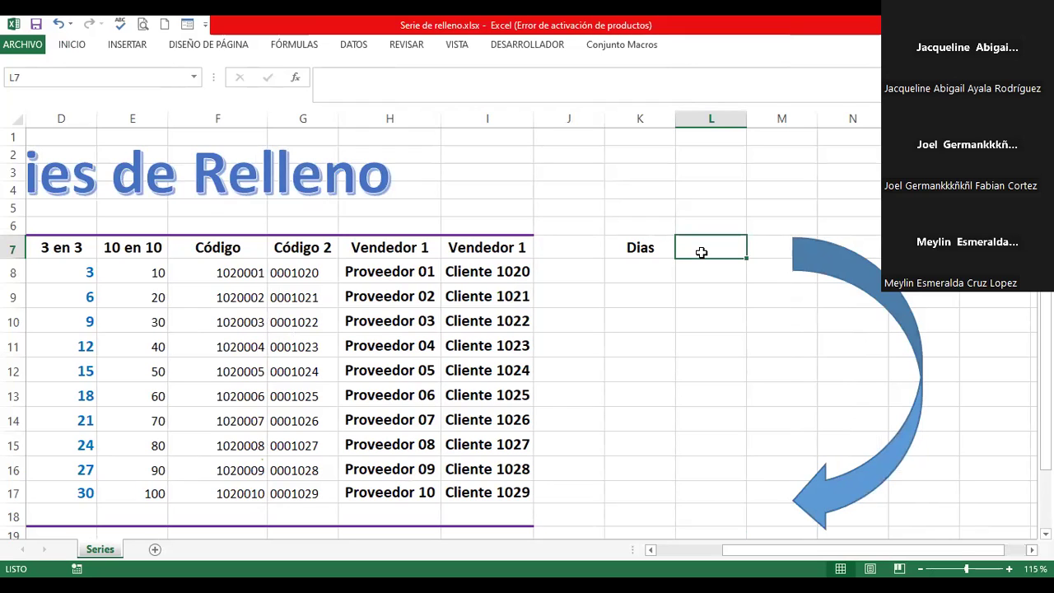
pyautogui.write('Meses')
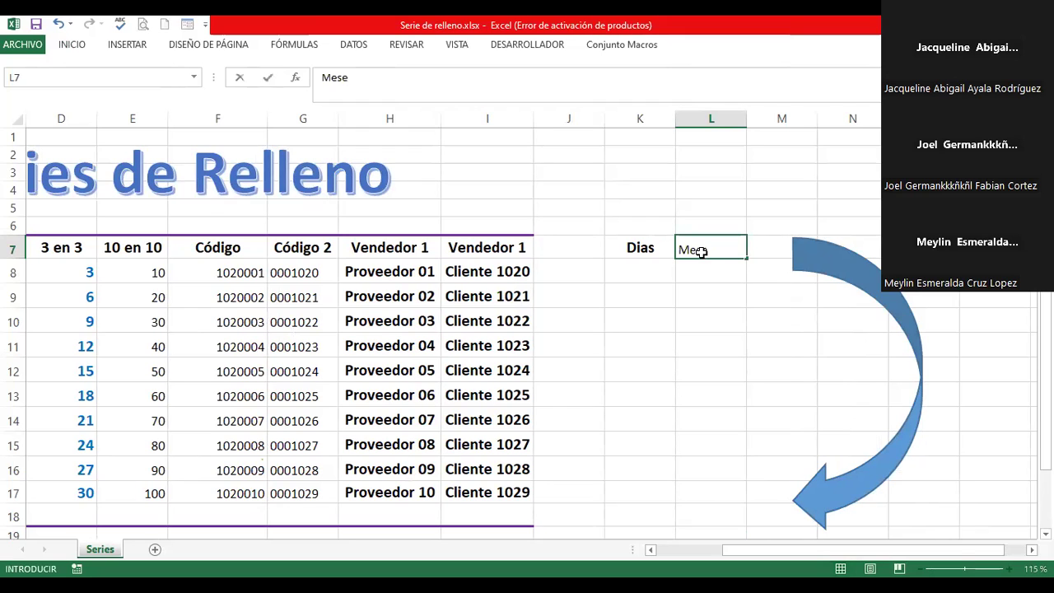
pyautogui.press('Return')
pyautogui.click(644, 269)
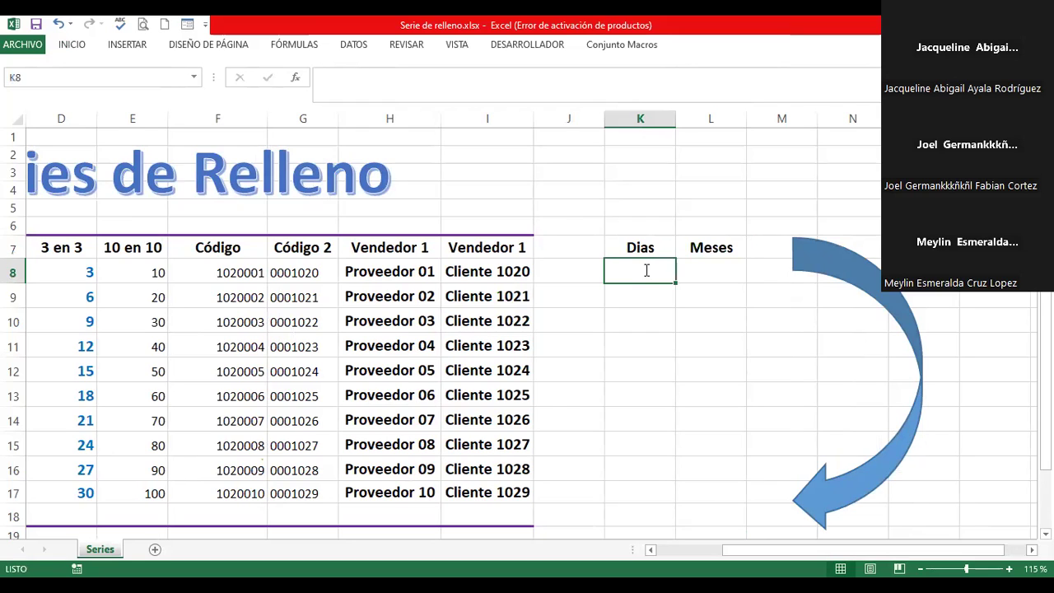
pyautogui.write('Dommi')
pyautogui.press('BackSpace')
pyautogui.press('BackSpace')
pyautogui.write('i')
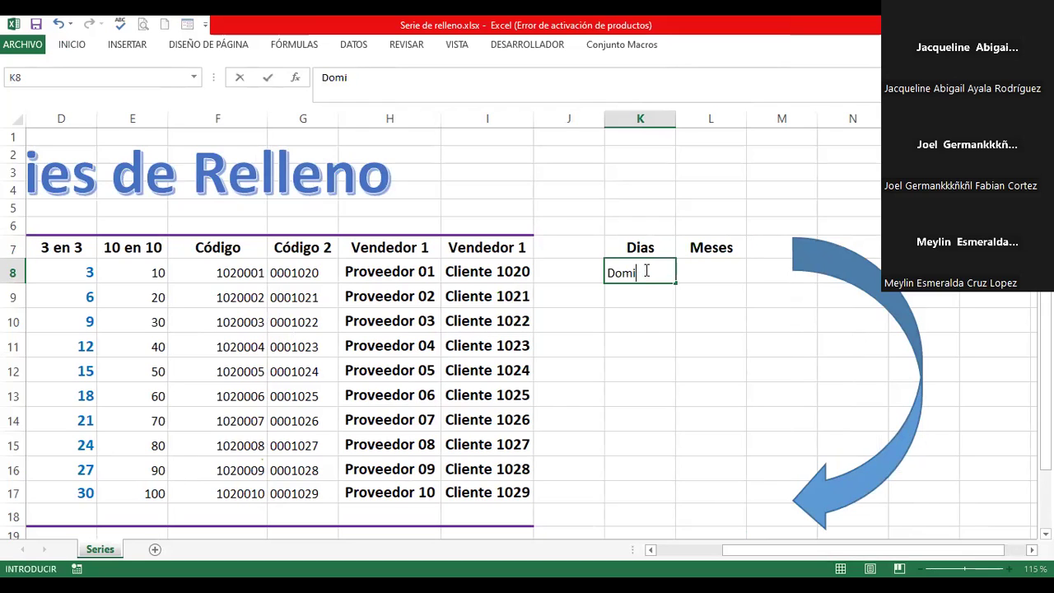
pyautogui.write('ngo')
pyautogui.press('Return')
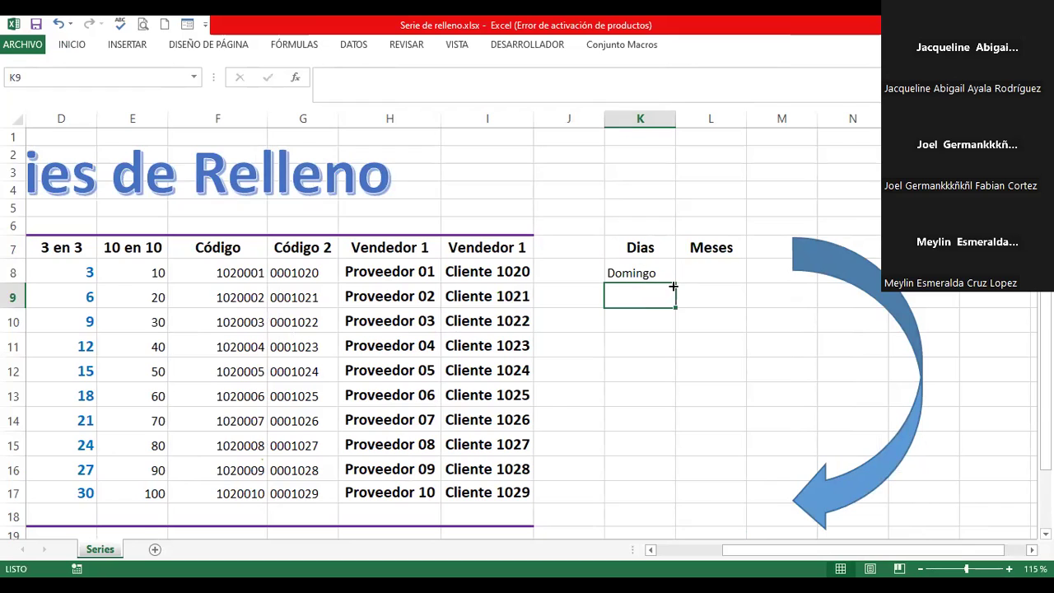
# - Fill K8 down to K15 with weekdays from Domingo through Sábado to Domingo
pyautogui.click(674, 280)
pyautogui.moveTo(675, 282); pyautogui.dragTo(684, 400)
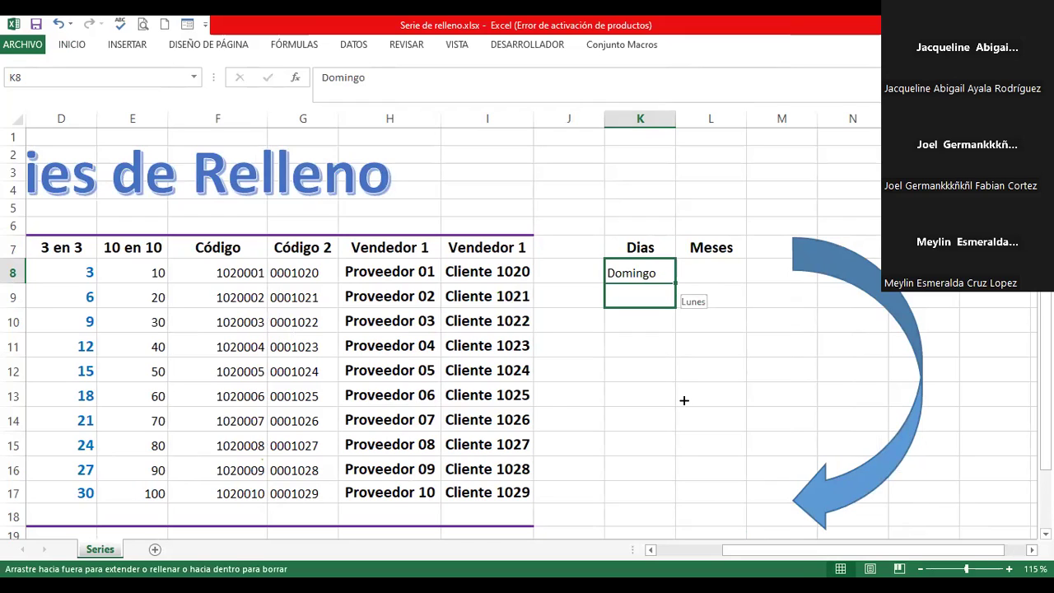
pyautogui.moveTo(684, 401); pyautogui.dragTo(683, 400)
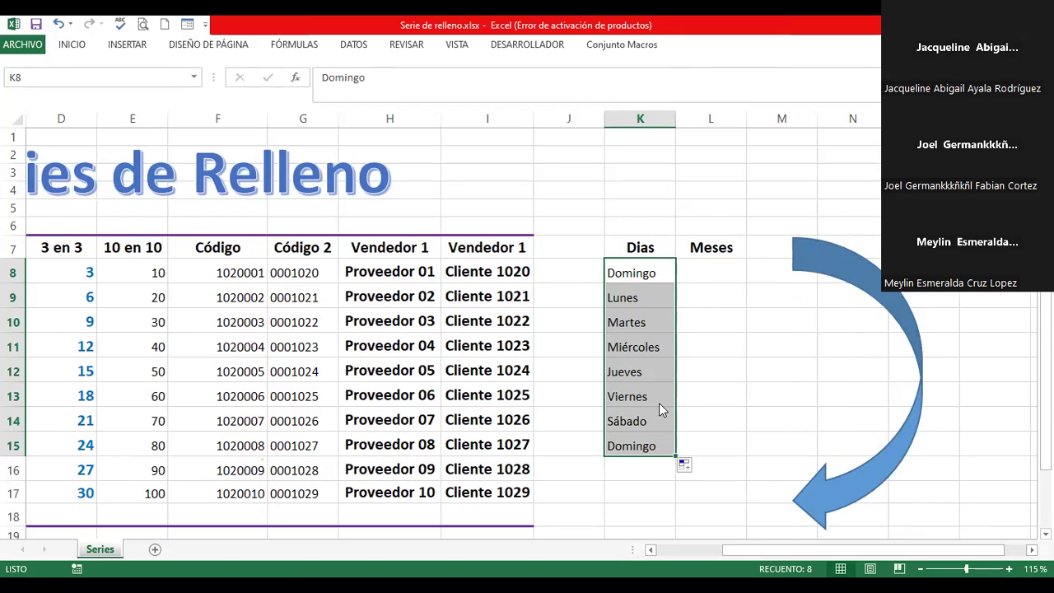
pyautogui.click(659, 404)
# - Enter Enero in L8 and fill month names down the Meses column to L18
pyautogui.click(694, 267)
pyautogui.write('Enero')
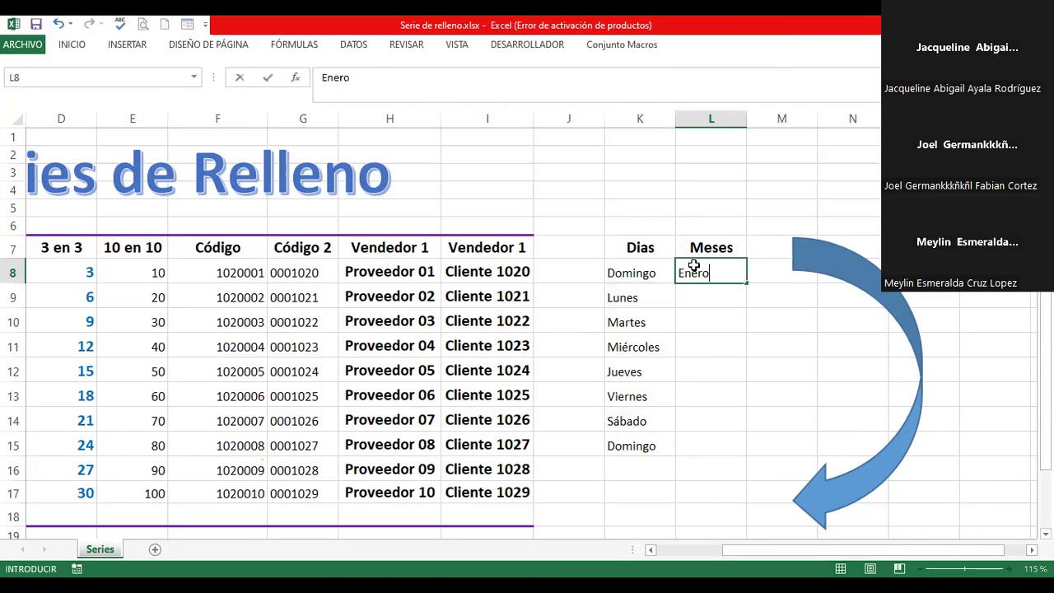
pyautogui.press('Return')
pyautogui.click(694, 266)
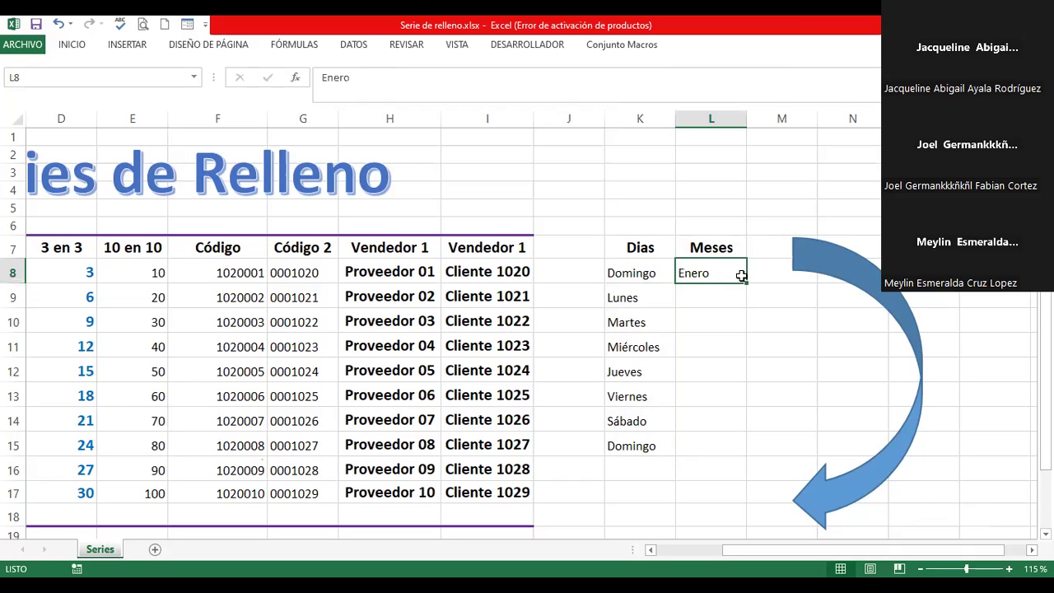
pyautogui.moveTo(745, 285); pyautogui.dragTo(754, 468)
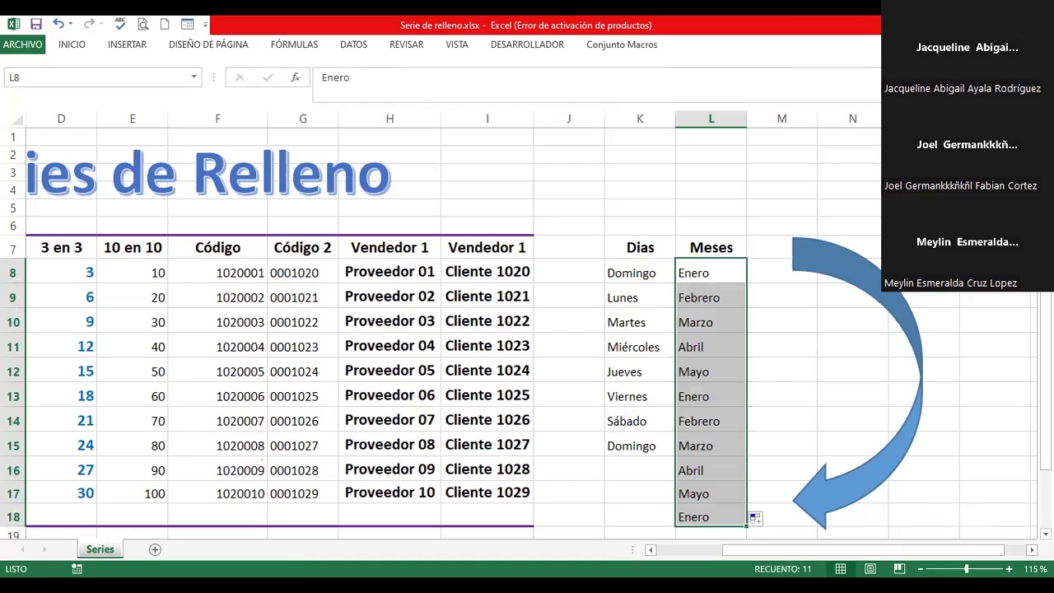
pyautogui.scroll(-1, 527, 330)
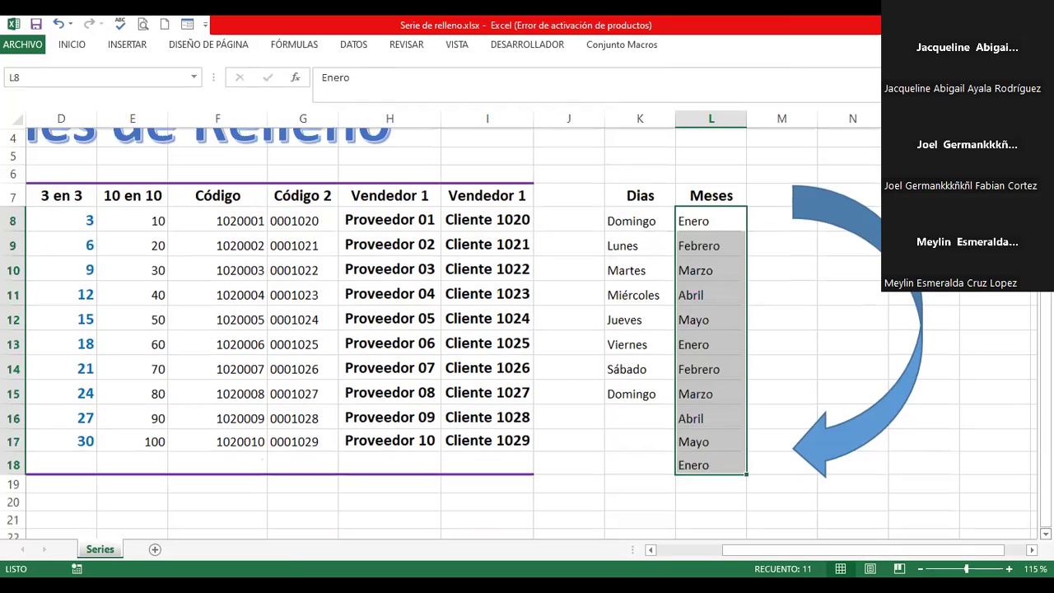
pyautogui.scroll(-1, 781, 476)
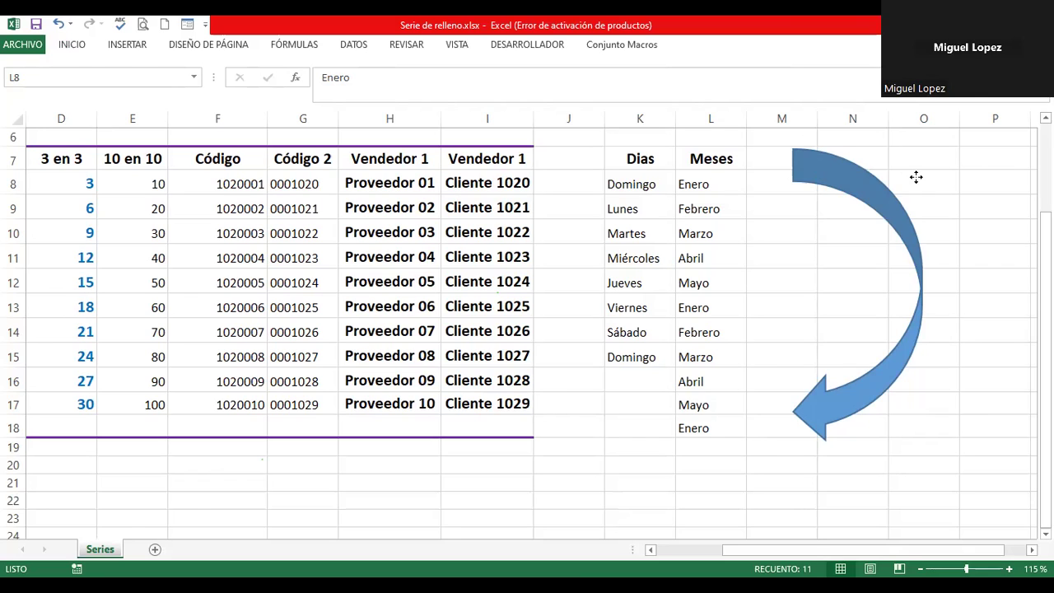
# - Move the curved arrow right and add the ABCDario heading in M7
pyautogui.moveTo(819, 169); pyautogui.dragTo(916, 177)
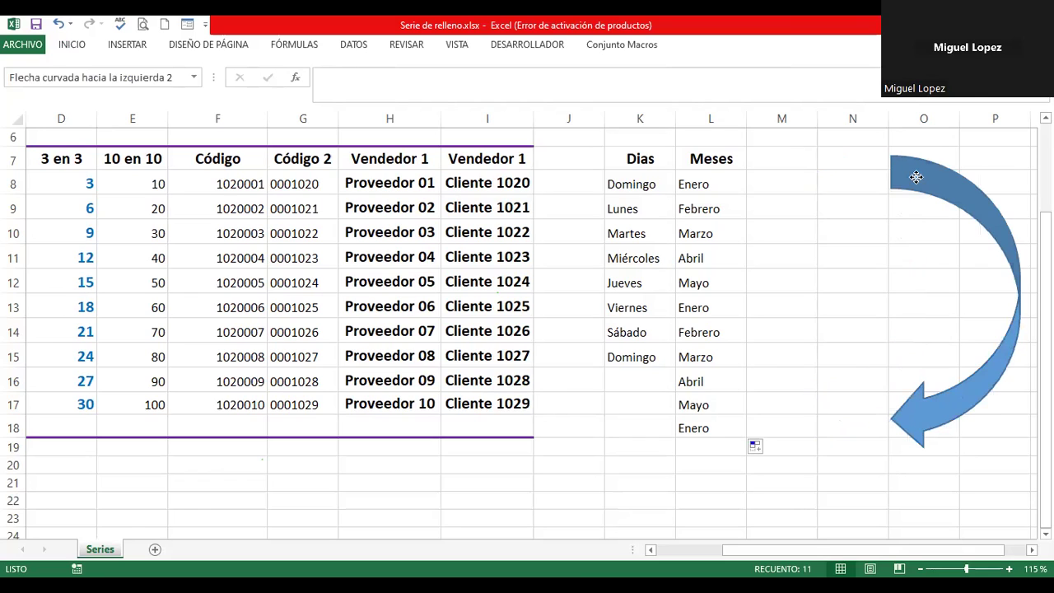
pyautogui.click(794, 167)
pyautogui.write('A')
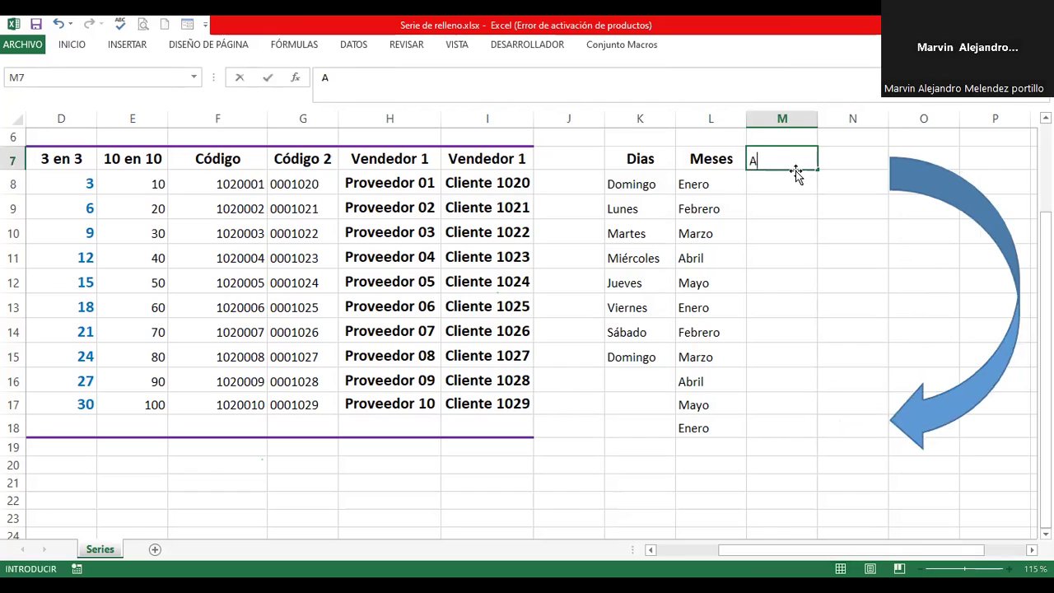
pyautogui.write('BCD')
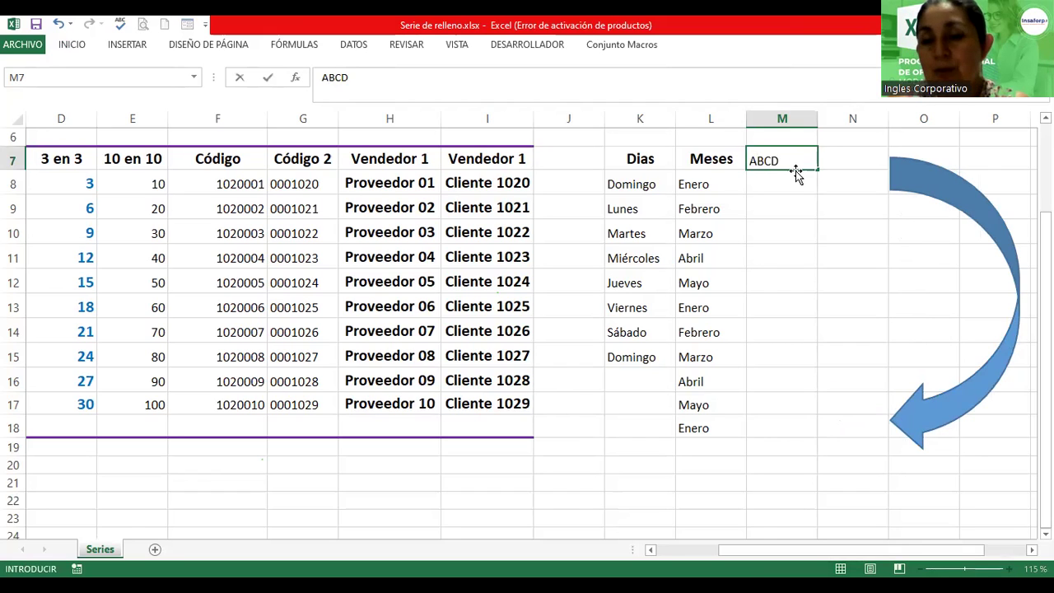
pyautogui.write('ario')
pyautogui.press('Return')
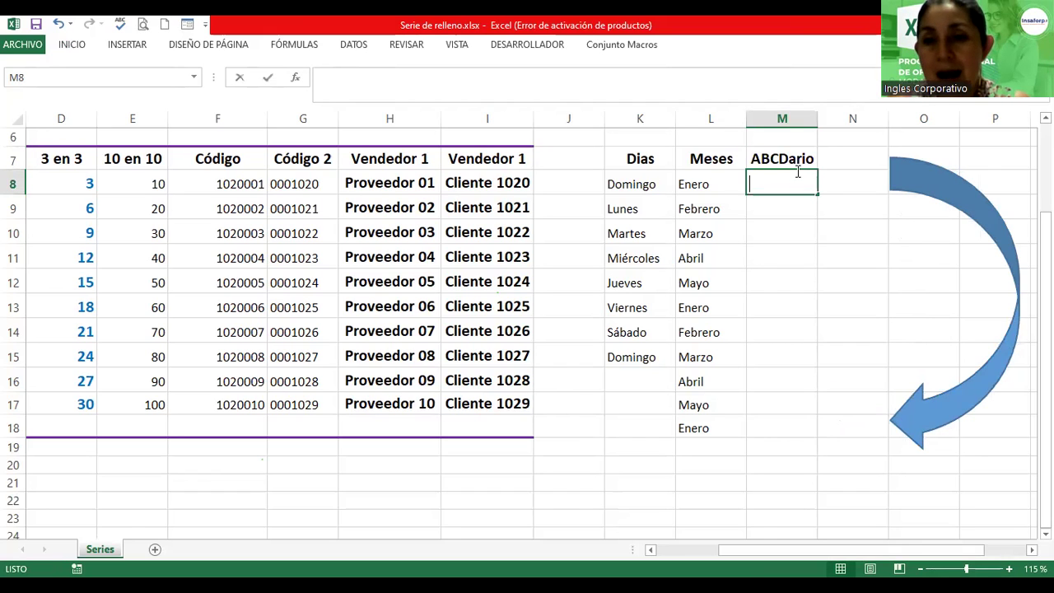
# - Enter A in M8 and fill letters A through O, including Ñ, down to M23
pyautogui.write('A')
pyautogui.press('Return')
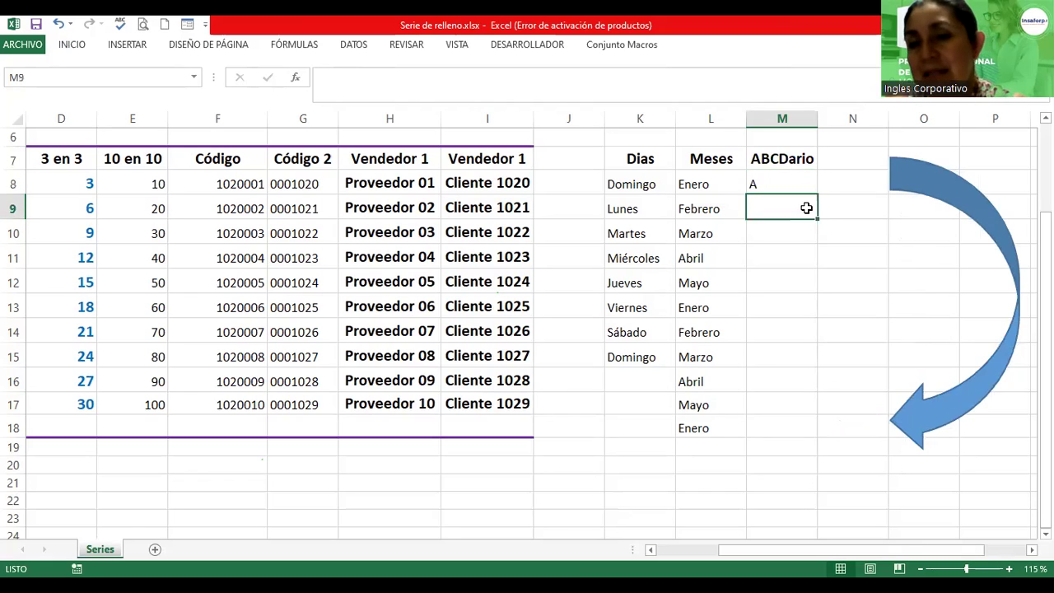
pyautogui.click(803, 188)
pyautogui.moveTo(817, 195); pyautogui.dragTo(824, 291)
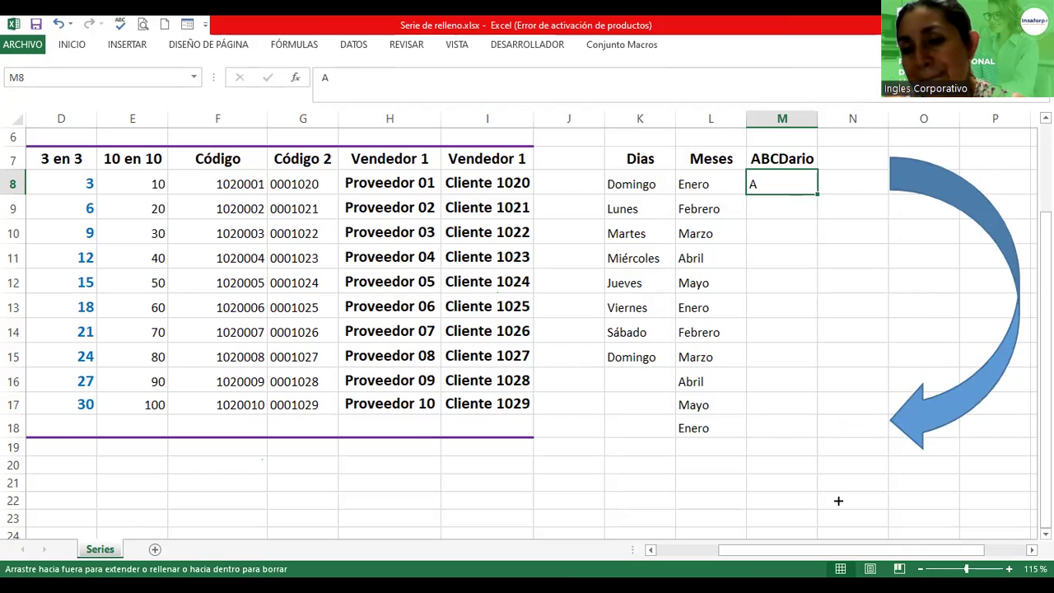
pyautogui.moveTo(837, 521); pyautogui.dragTo(837, 521)
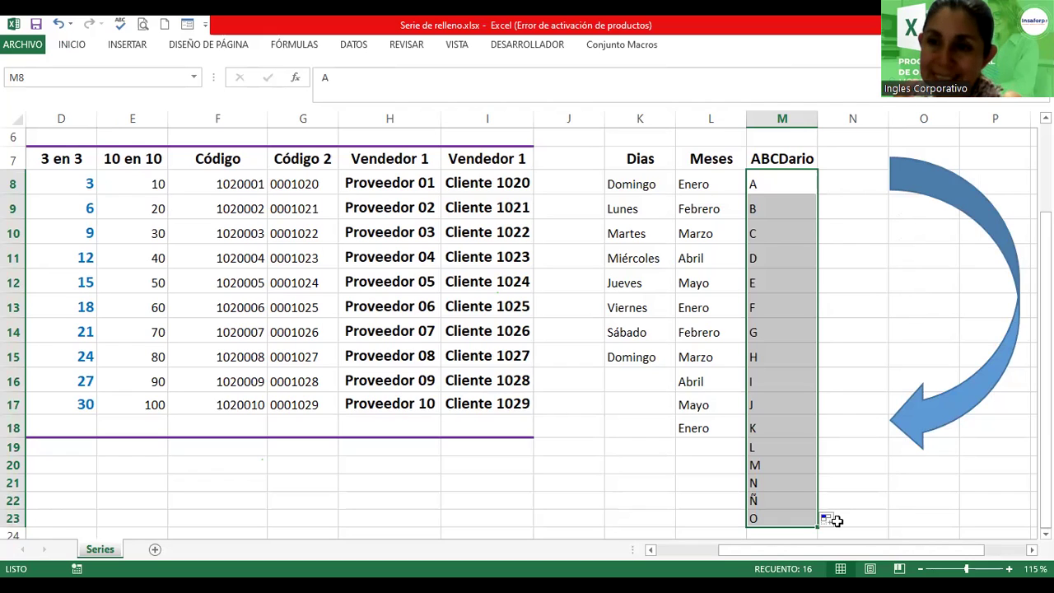
pyautogui.click(851, 423)
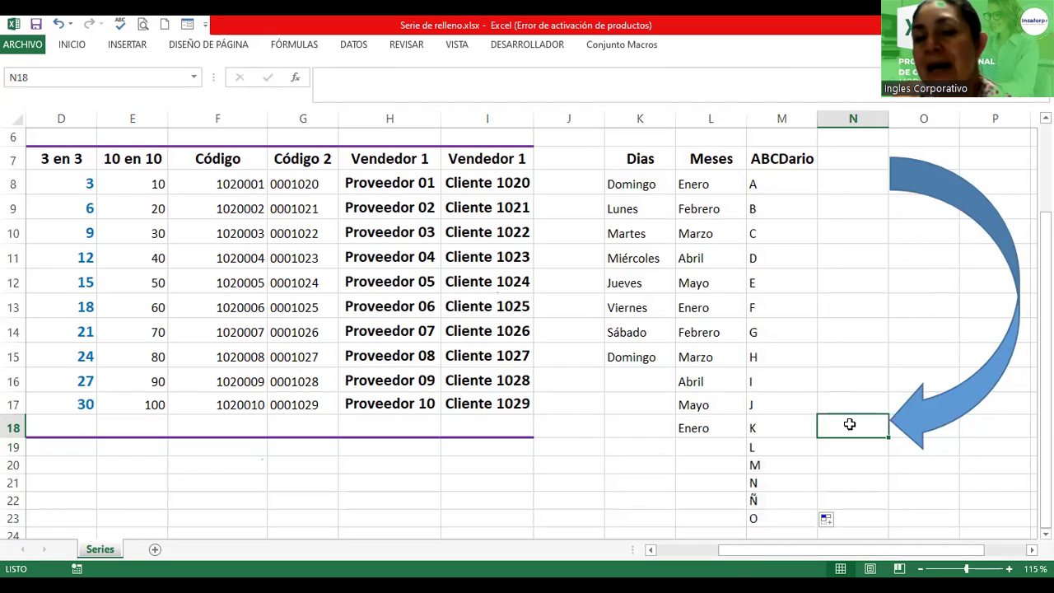
# - Check the Meses column's month cells from Enero to where the series restarts
pyautogui.click(710, 252)
pyautogui.click(683, 185)
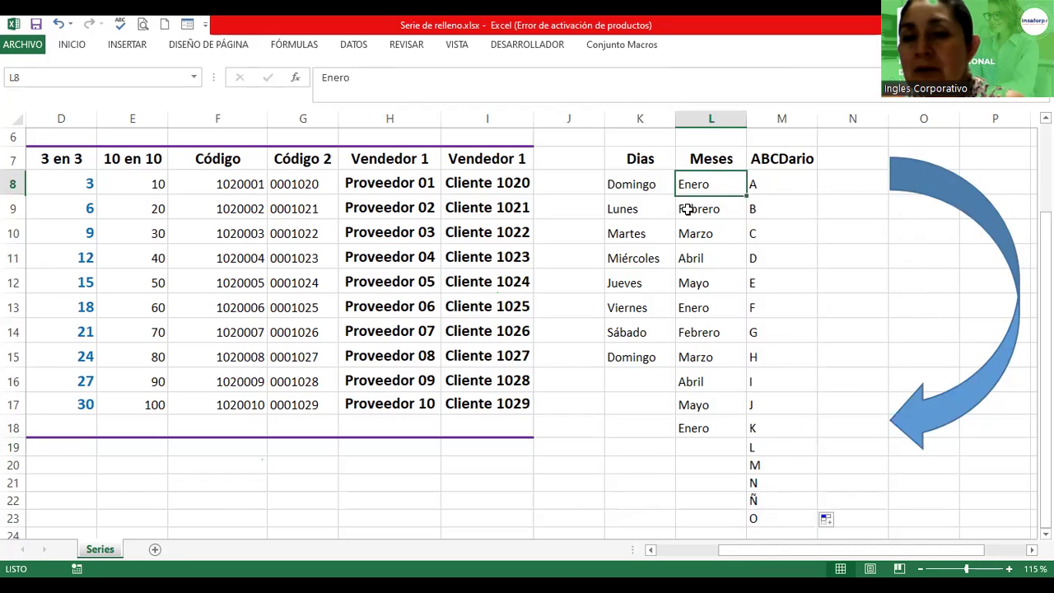
pyautogui.click(689, 208)
pyautogui.click(688, 253)
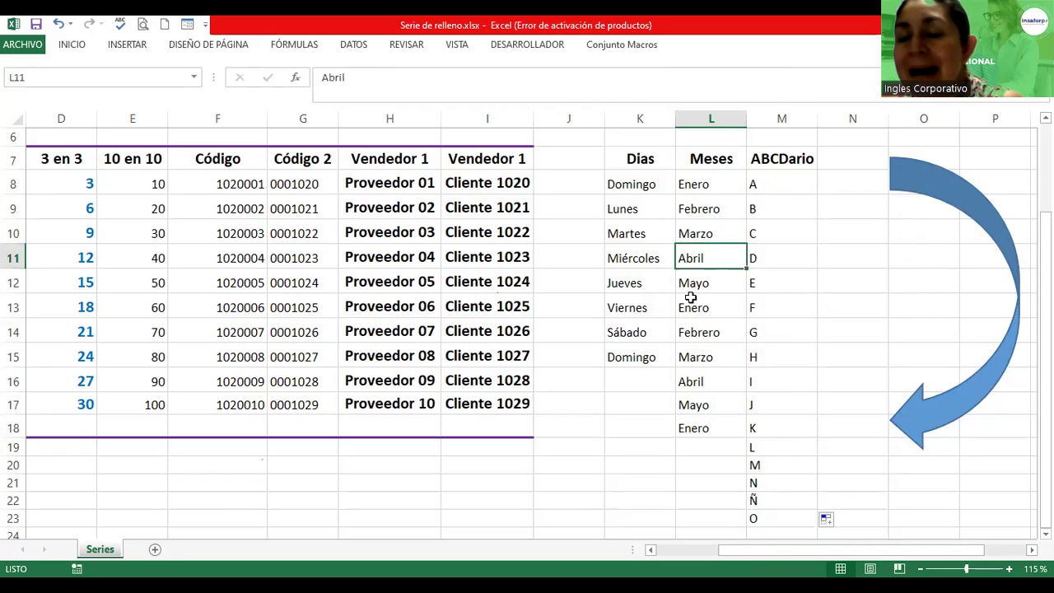
pyautogui.click(690, 287)
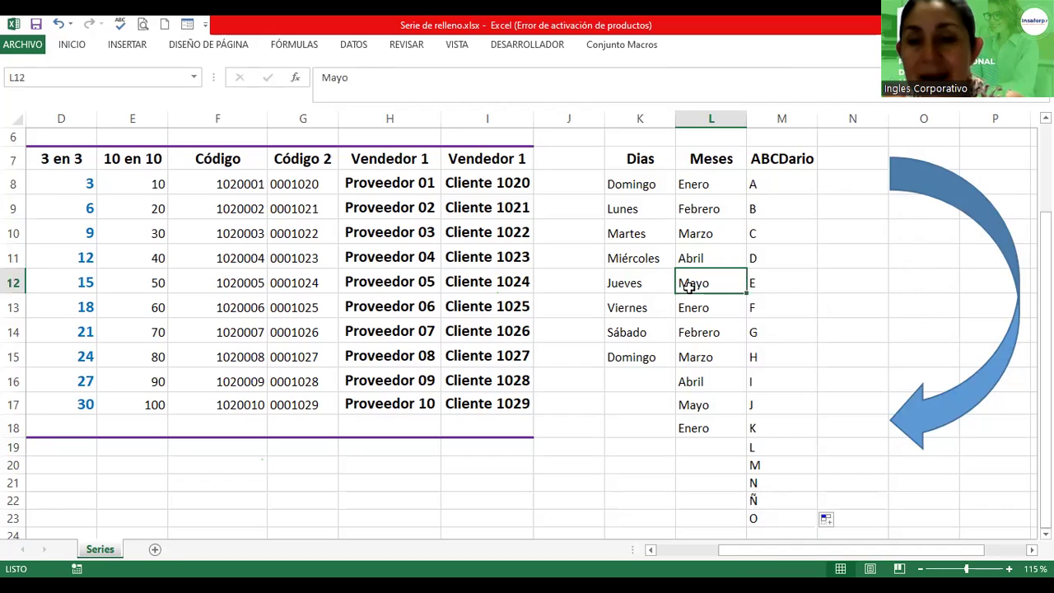
pyautogui.click(686, 318)
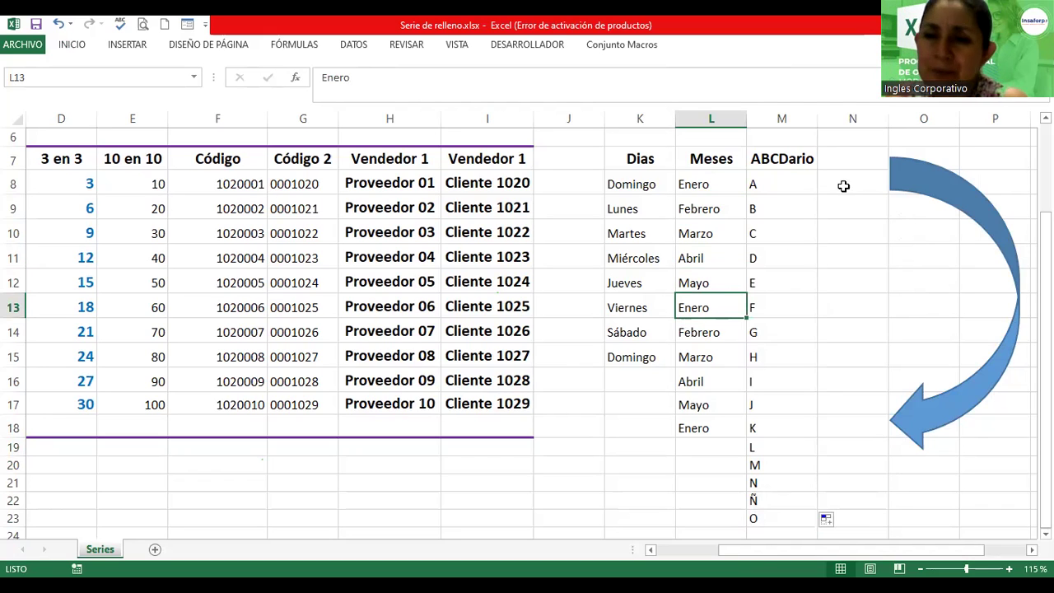
# - Enter the abbreviation Ene. in cell N8
pyautogui.click(843, 186)
pyautogui.write('Ener')
pyautogui.press('BackSpace')
pyautogui.press('Return')
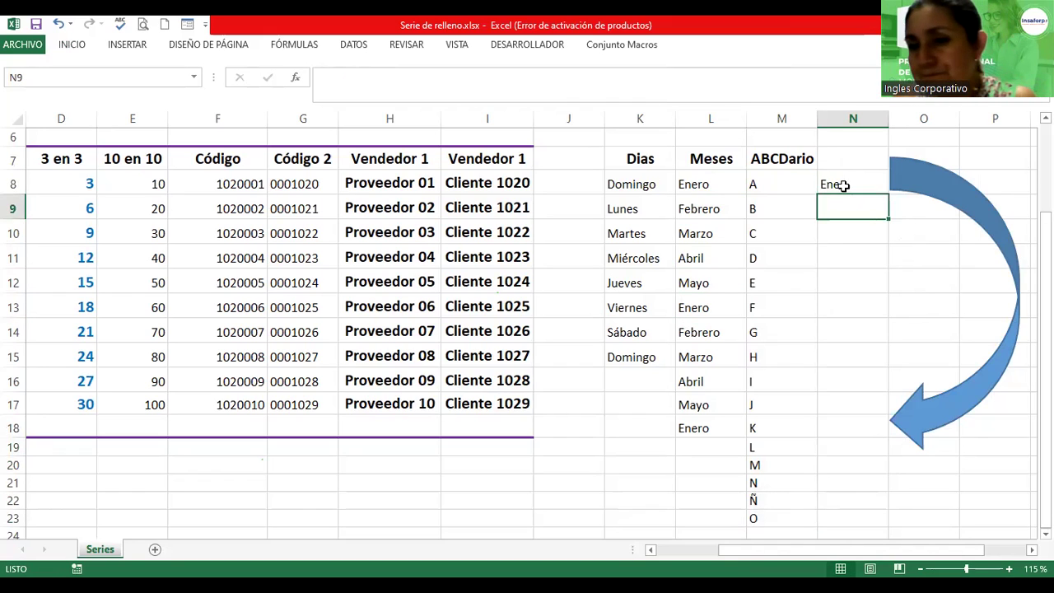
pyautogui.click(845, 186)
pyautogui.doubleClick(846, 187)
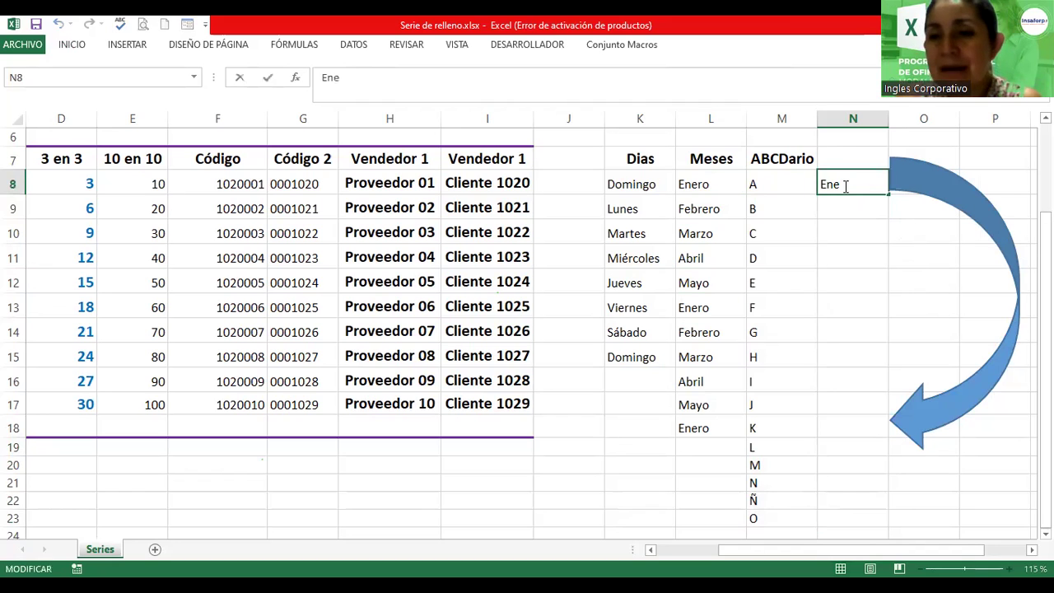
pyautogui.press('Return')
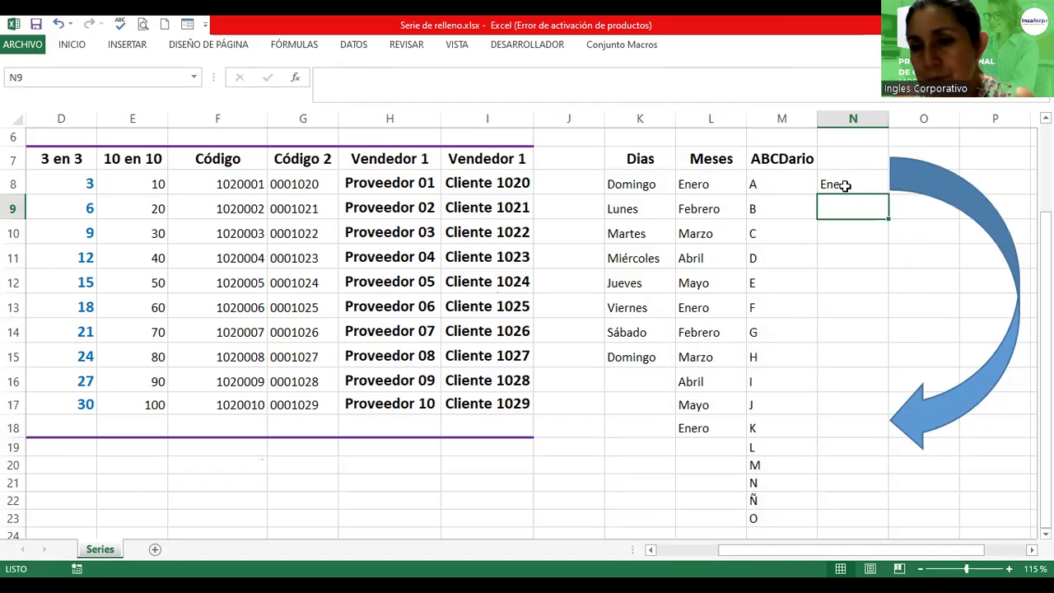
pyautogui.keyDown('ctrl'); pyautogui.click(845, 186); pyautogui.keyUp('ctrl')
# - Fill N8 down to N19 to get the abbreviated months Ene. through Dic
pyautogui.scroll(1, 845, 186)
pyautogui.keyDown('ctrl'); pyautogui.click(845, 201); pyautogui.keyUp('ctrl')
pyautogui.scroll(1, 864, 364)
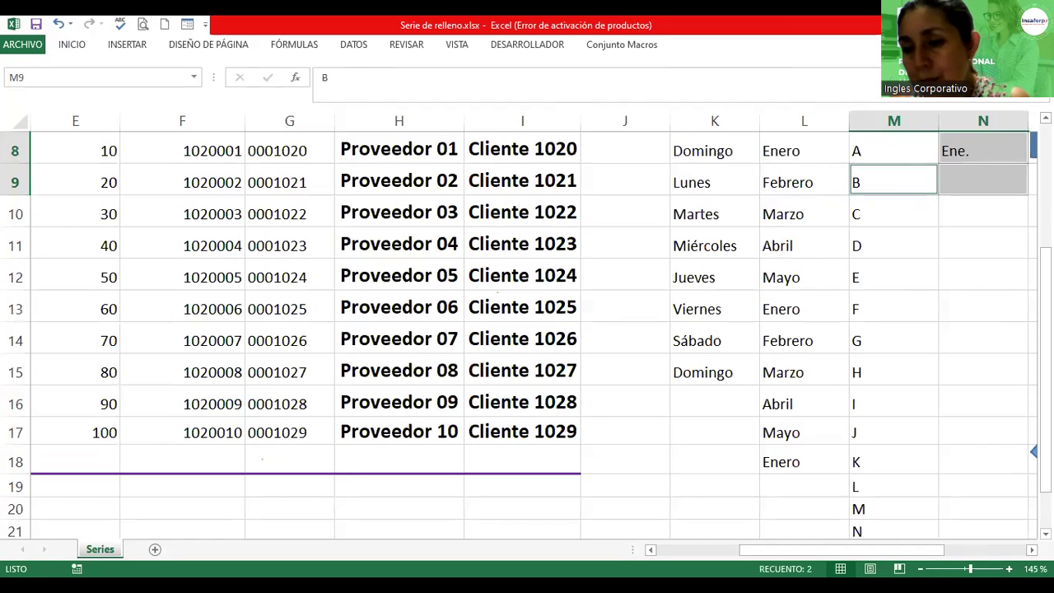
pyautogui.hscroll(1, 577, 165)
pyautogui.hscroll(3, 576, 164)
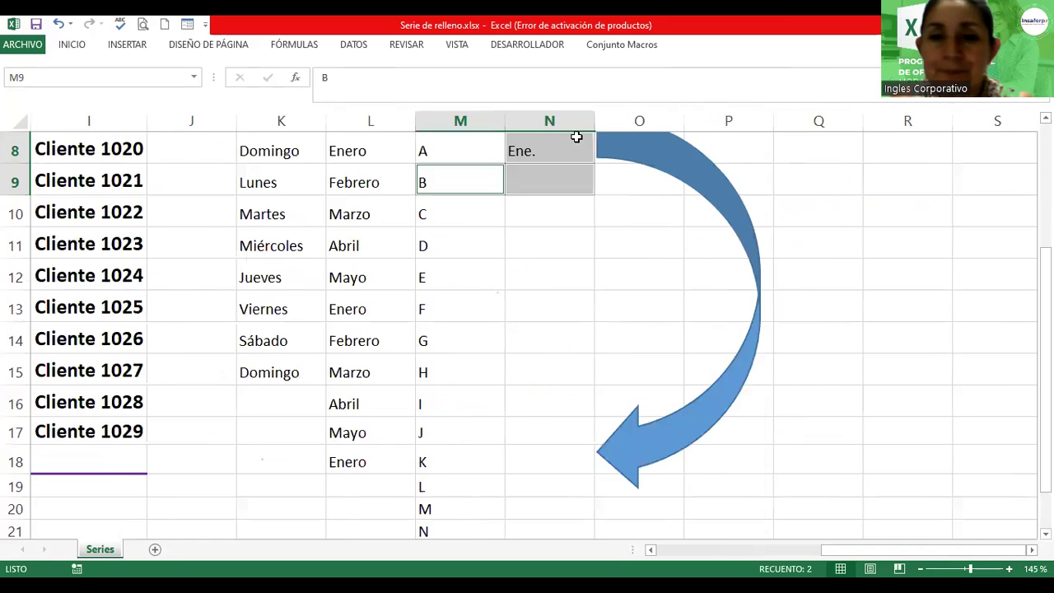
pyautogui.click(539, 177)
pyautogui.click(545, 157)
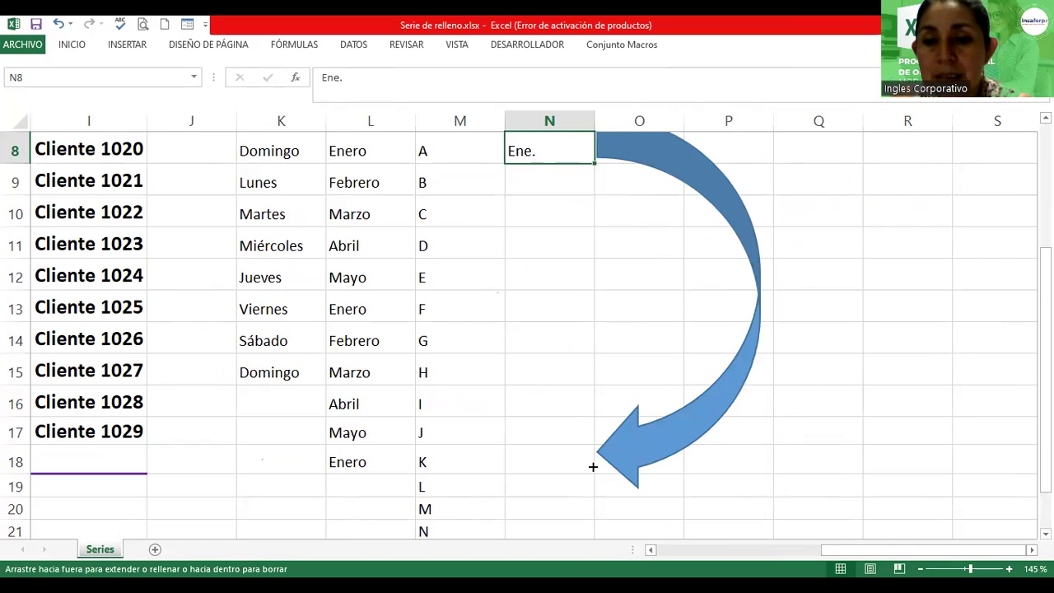
pyautogui.moveTo(593, 467); pyautogui.dragTo(592, 498)
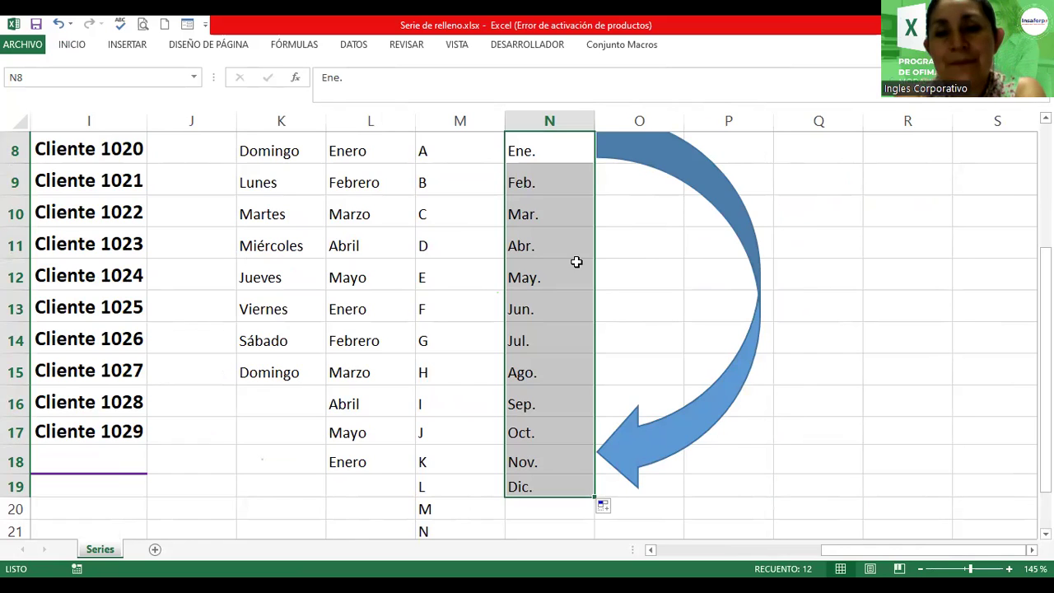
pyautogui.click(639, 353)
pyautogui.scroll(1, 1024, 332)
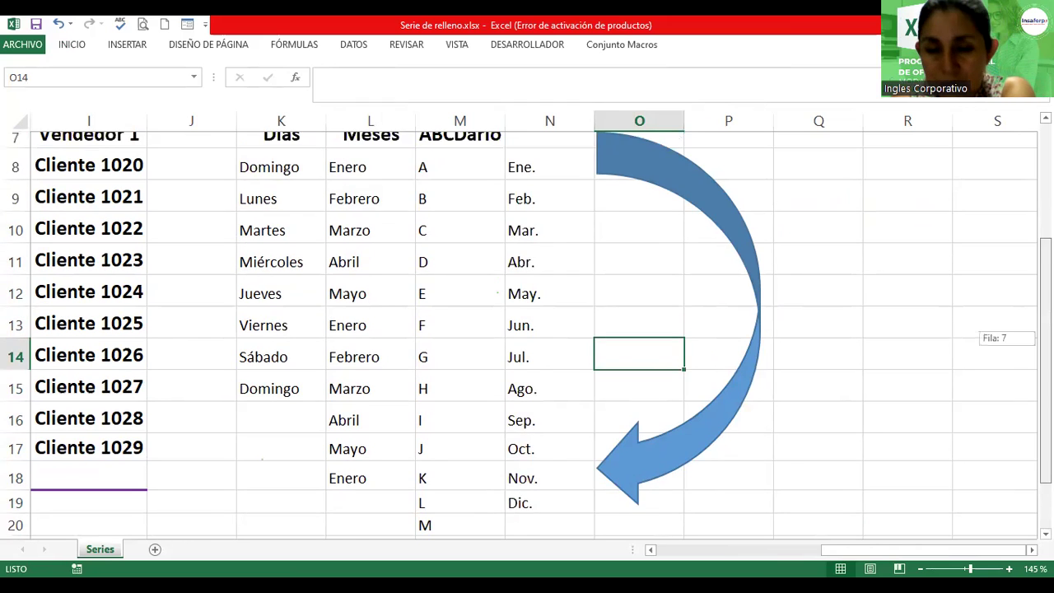
pyautogui.scroll(1, 1024, 332)
pyautogui.scroll(-1, 1024, 332)
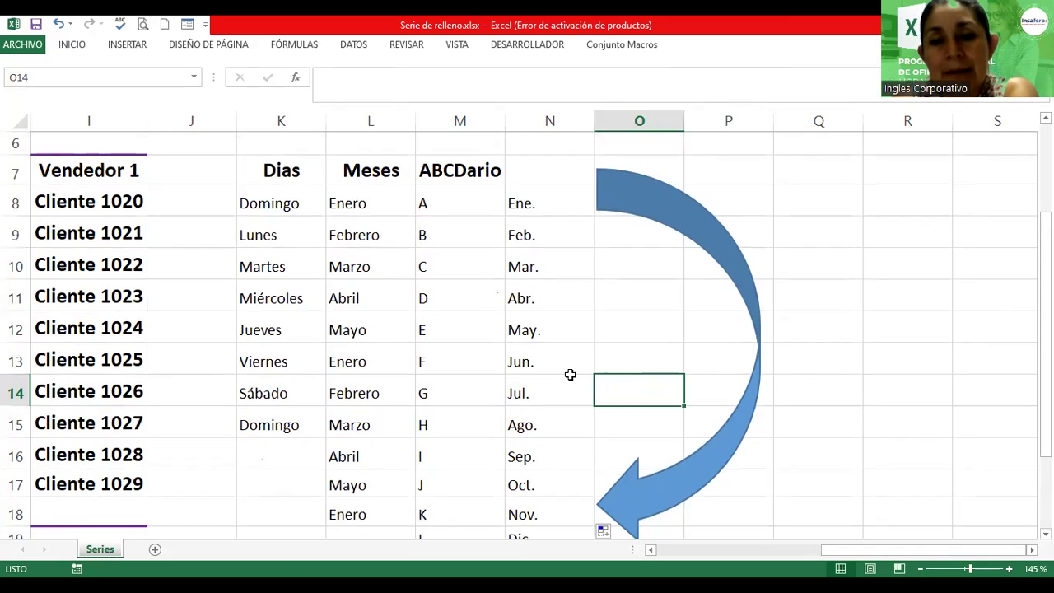
# - Open Excel Options at Avanzadas and scroll down to Modificar listas personalizadas
pyautogui.click(545, 346)
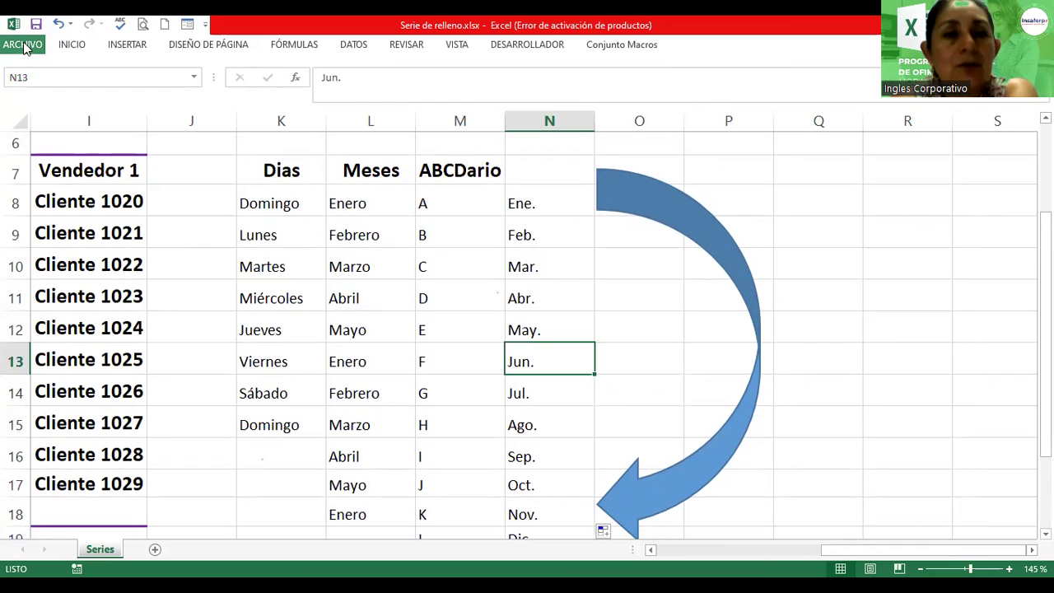
pyautogui.click(24, 48)
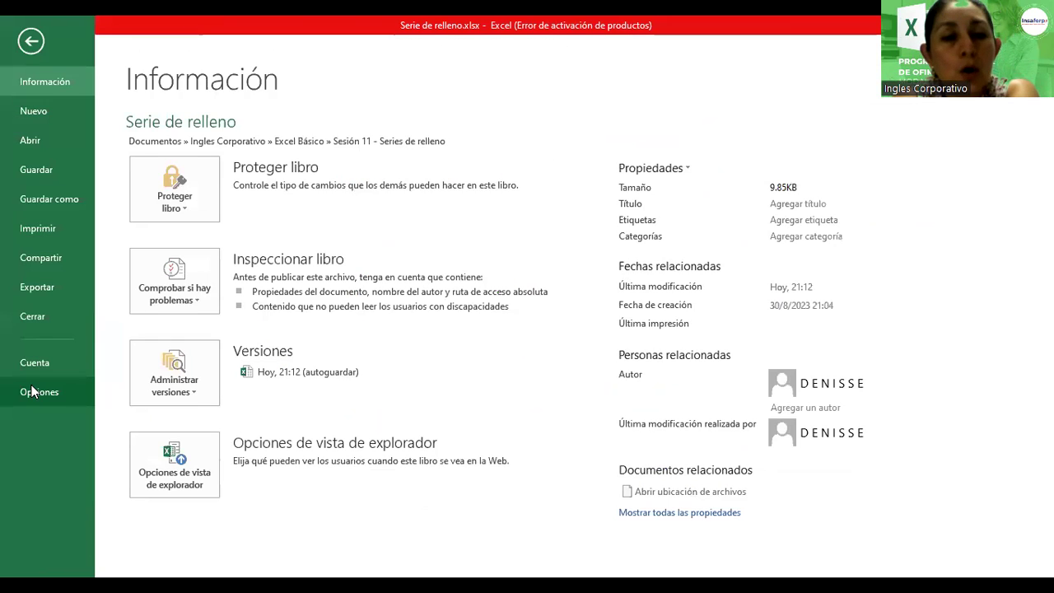
pyautogui.click(31, 390)
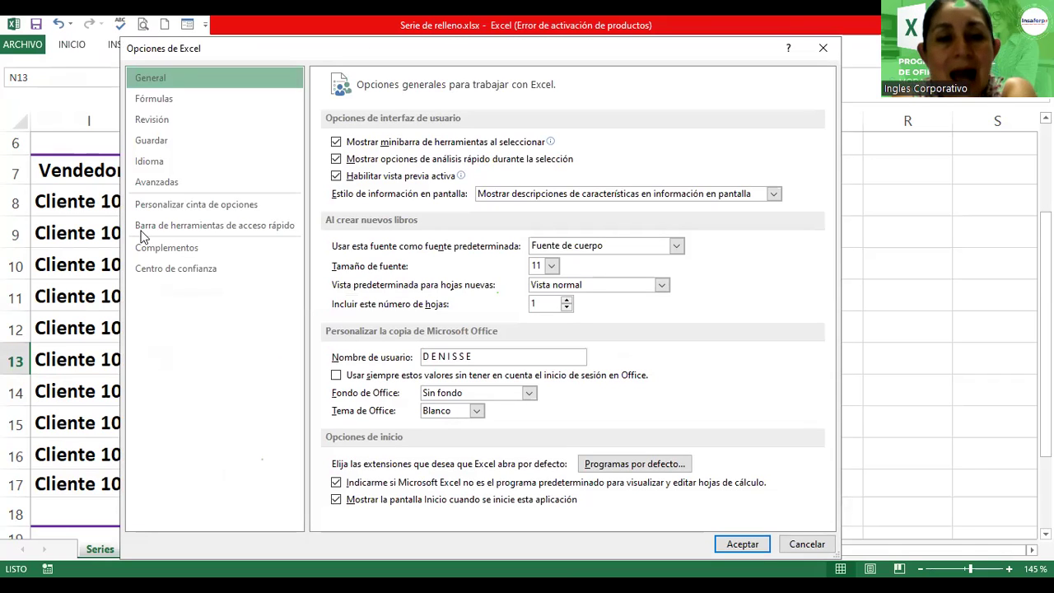
pyautogui.click(158, 187)
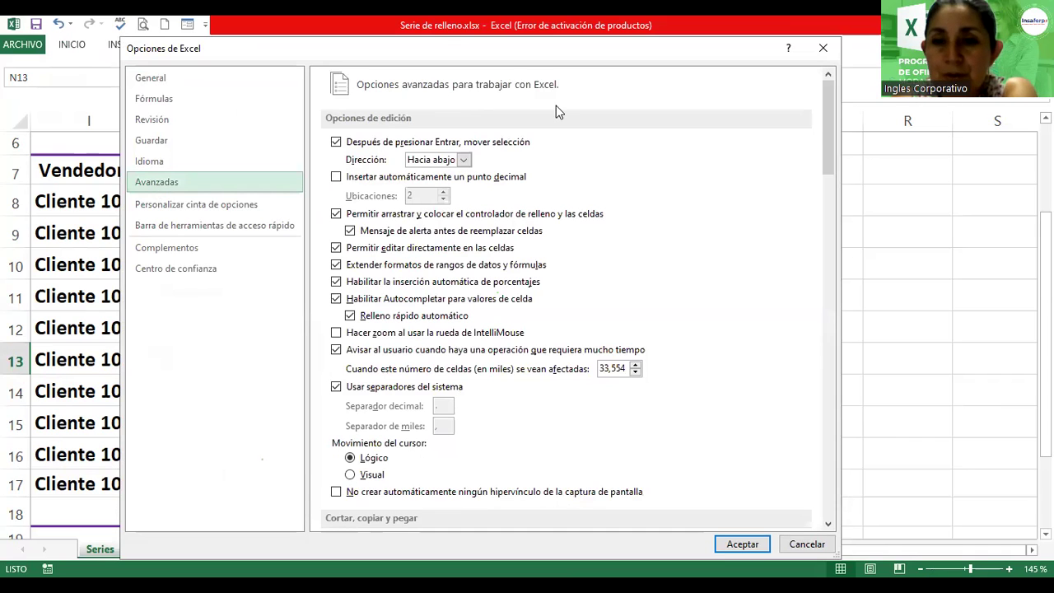
pyautogui.moveTo(830, 124); pyautogui.dragTo(864, 327)
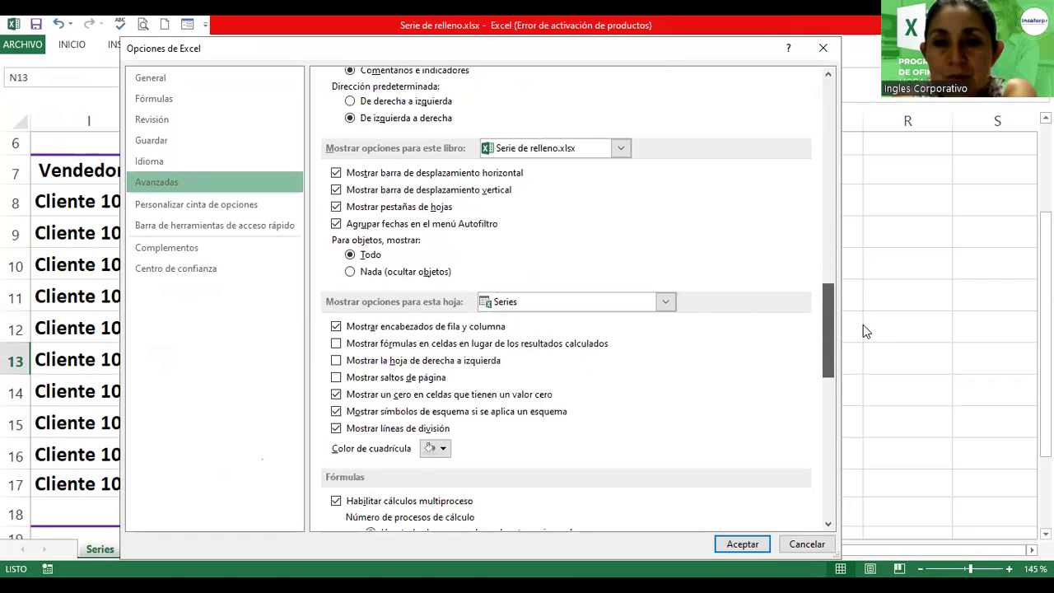
pyautogui.moveTo(864, 331); pyautogui.dragTo(882, 451)
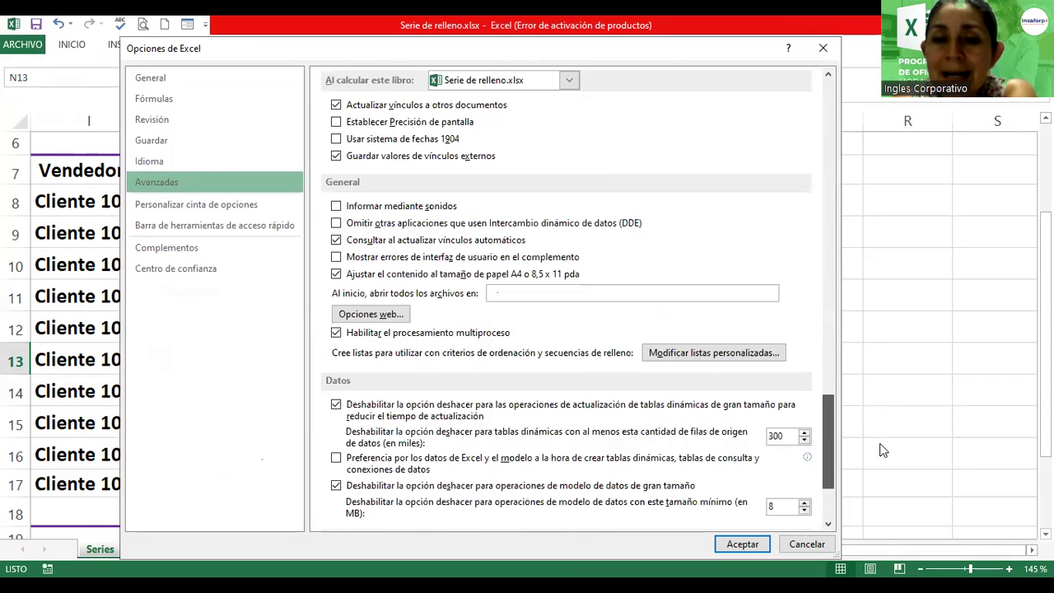
pyautogui.scroll(-1, 720, 307)
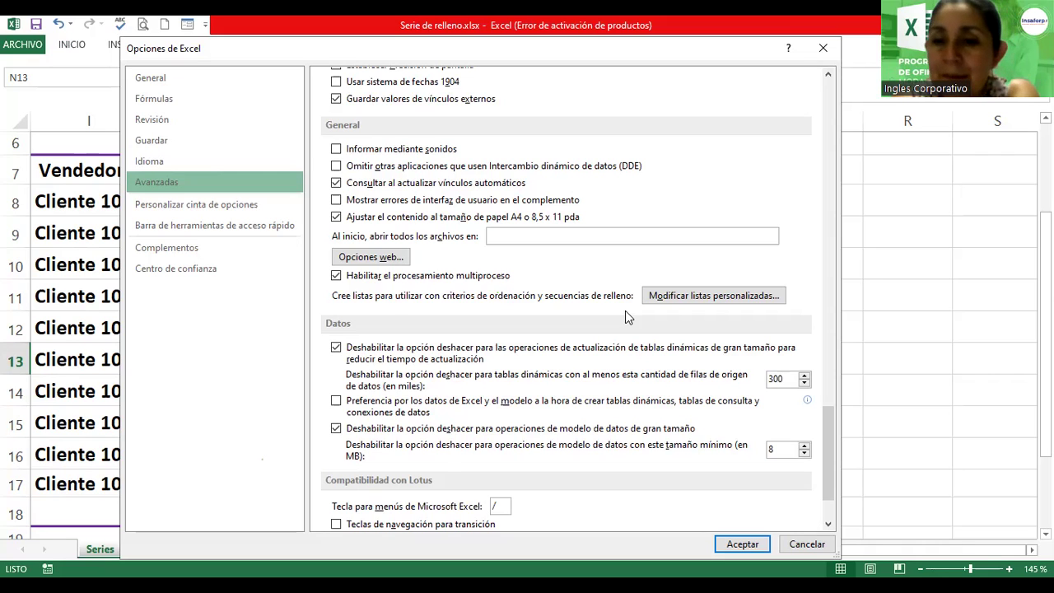
# - Open the custom lists and view the English weekday, English month and Spanish month lists
pyautogui.click(670, 295)
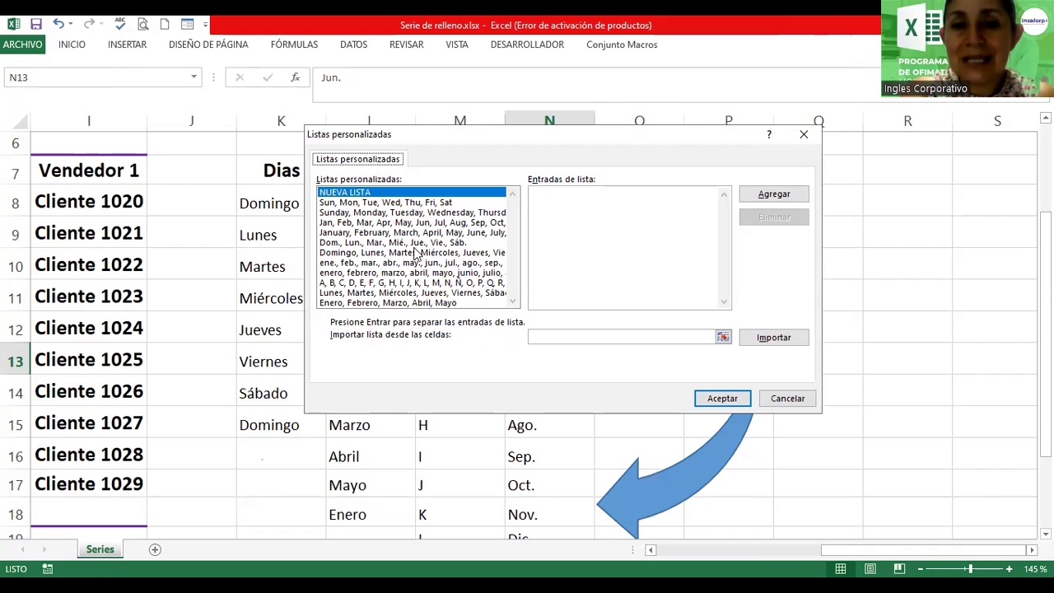
pyautogui.click(367, 213)
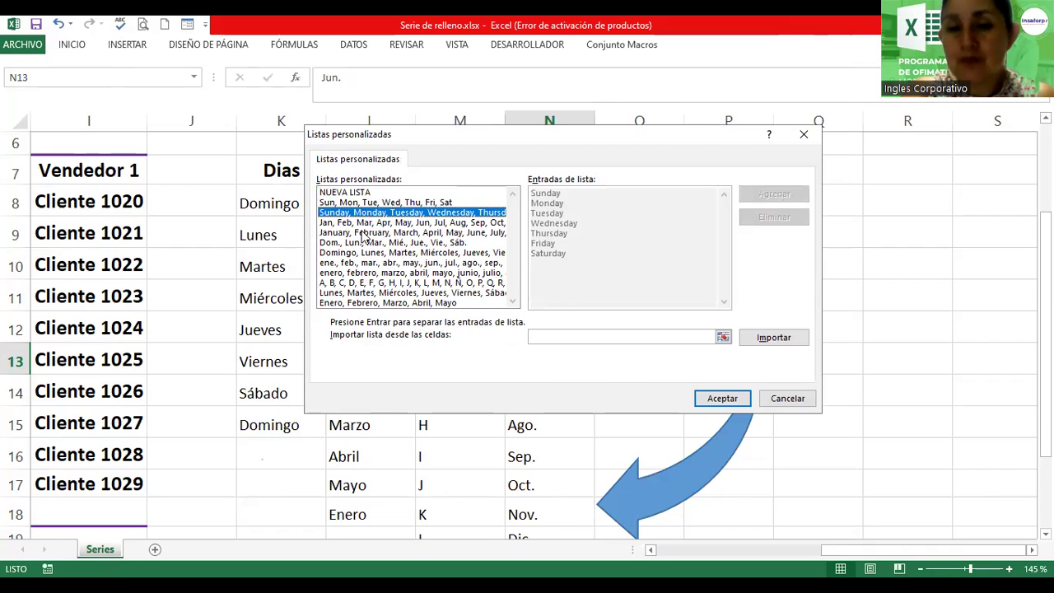
pyautogui.click(362, 233)
pyautogui.click(362, 272)
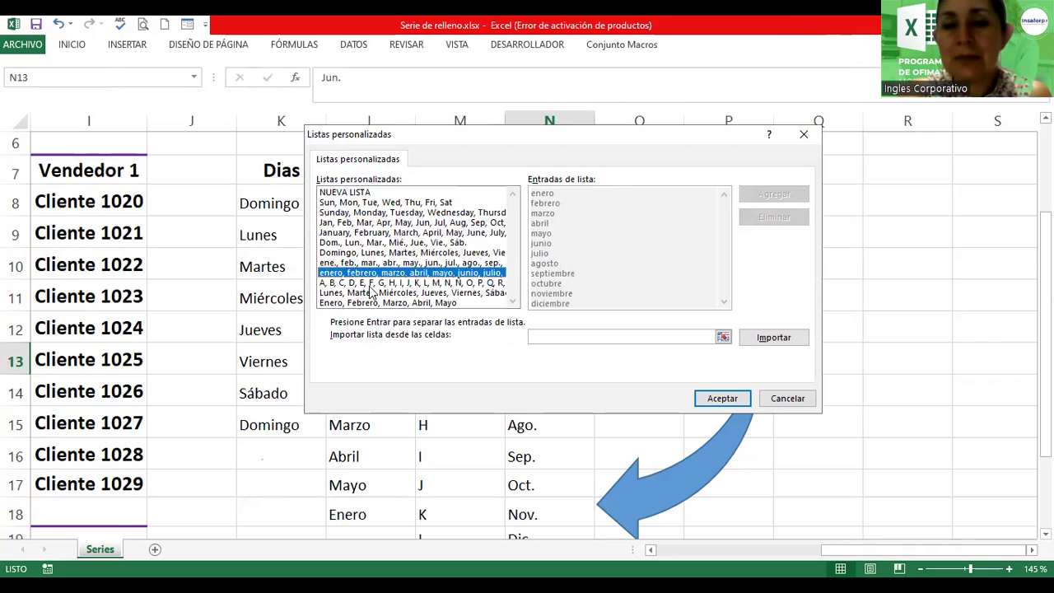
# - Display the A–Z alphabet list's entries, then close the Custom Lists window
pyautogui.click(484, 281)
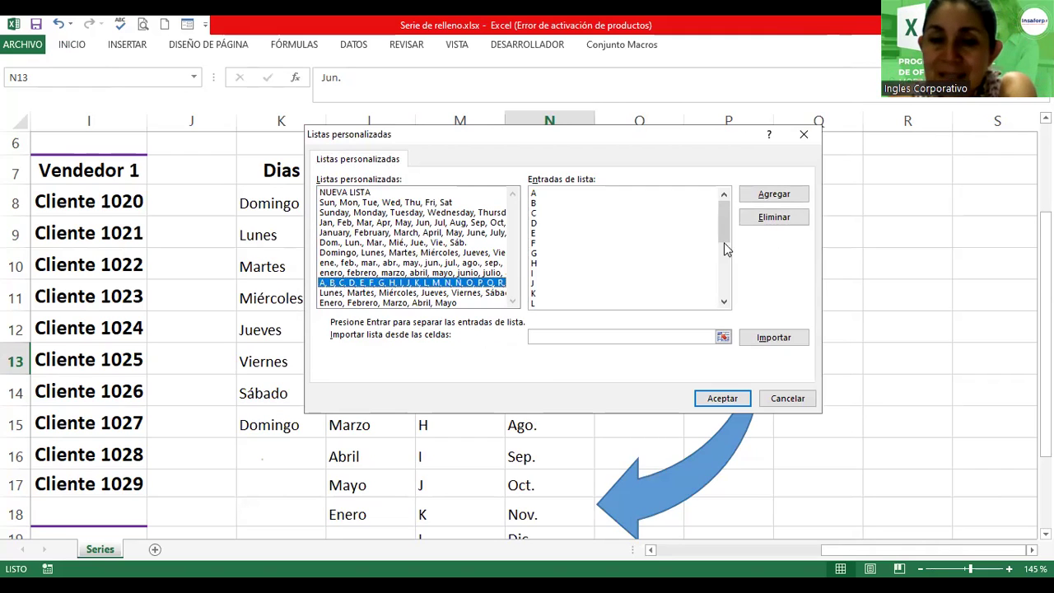
pyautogui.moveTo(724, 243); pyautogui.dragTo(727, 287)
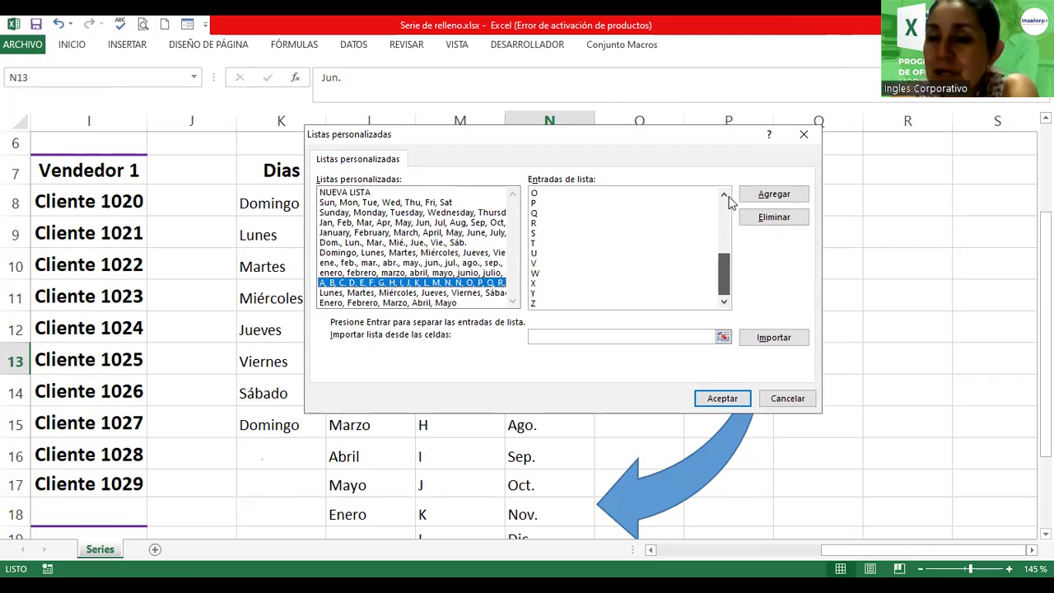
pyautogui.click(726, 203)
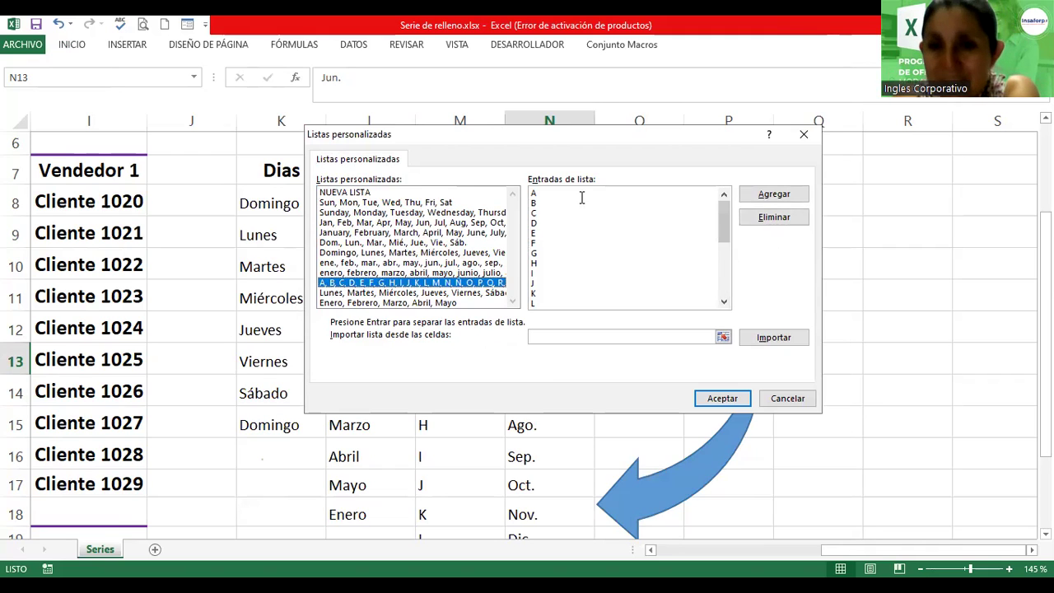
pyautogui.click(546, 192)
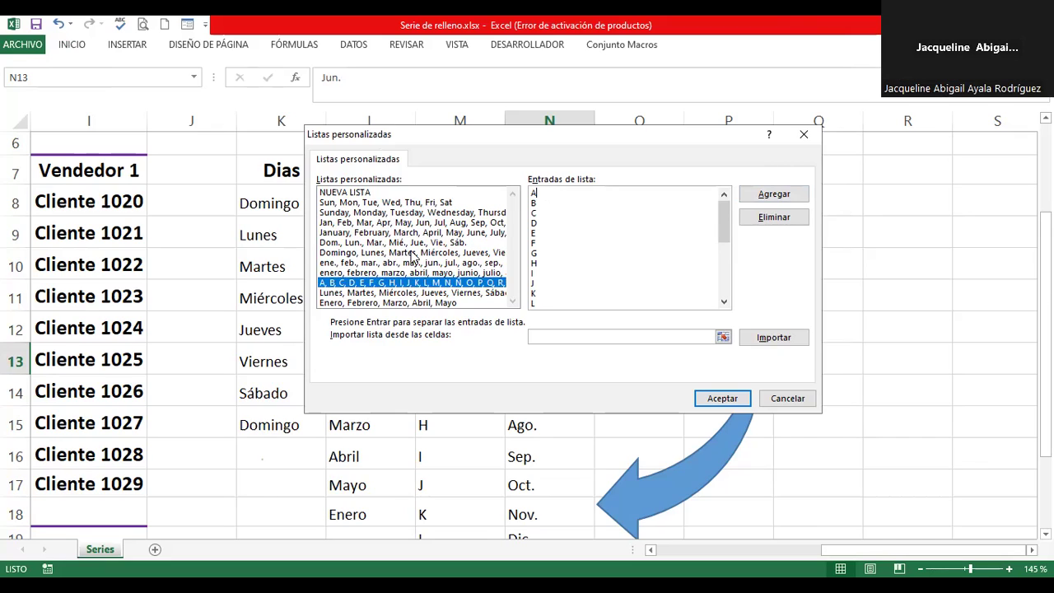
pyautogui.click(804, 137)
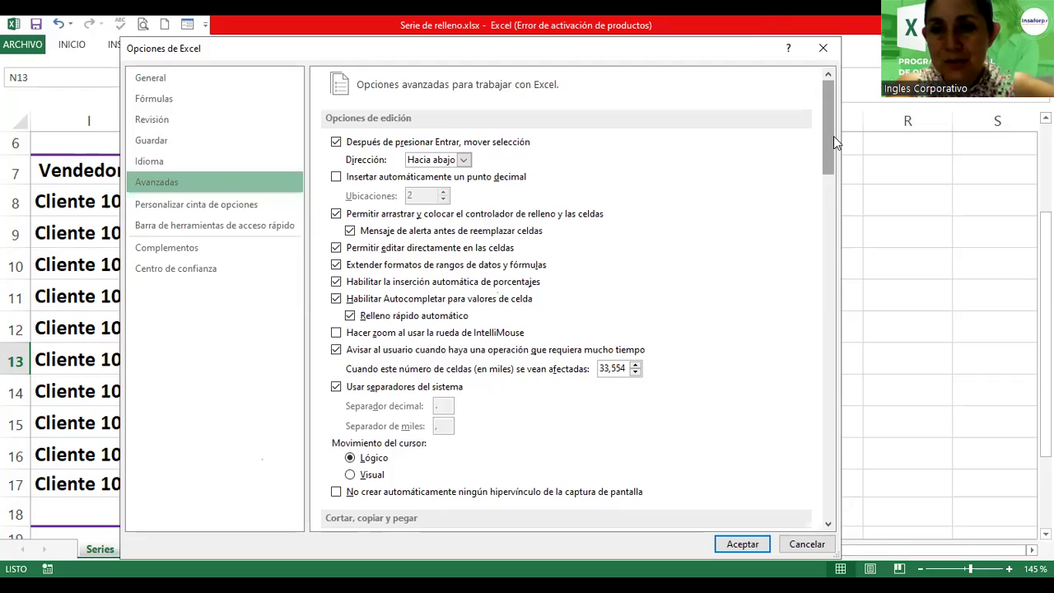
# - Scroll down the Advanced options and reopen the Listas personalizadas editor
pyautogui.moveTo(831, 136); pyautogui.dragTo(833, 174)
pyautogui.scroll(-5, 844, 239)
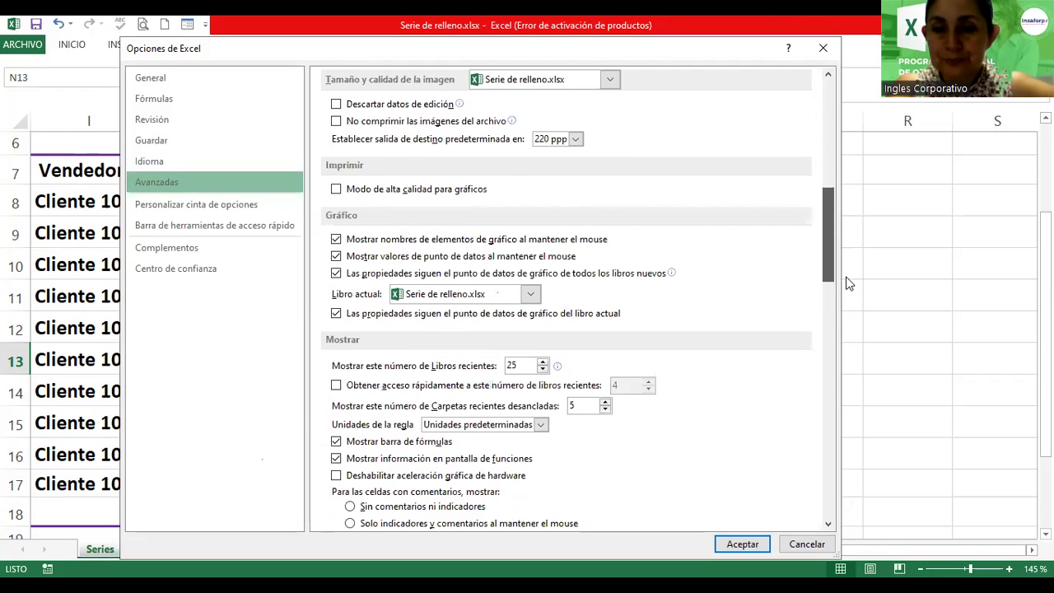
pyautogui.scroll(-3, 849, 280)
pyautogui.scroll(-10, 861, 366)
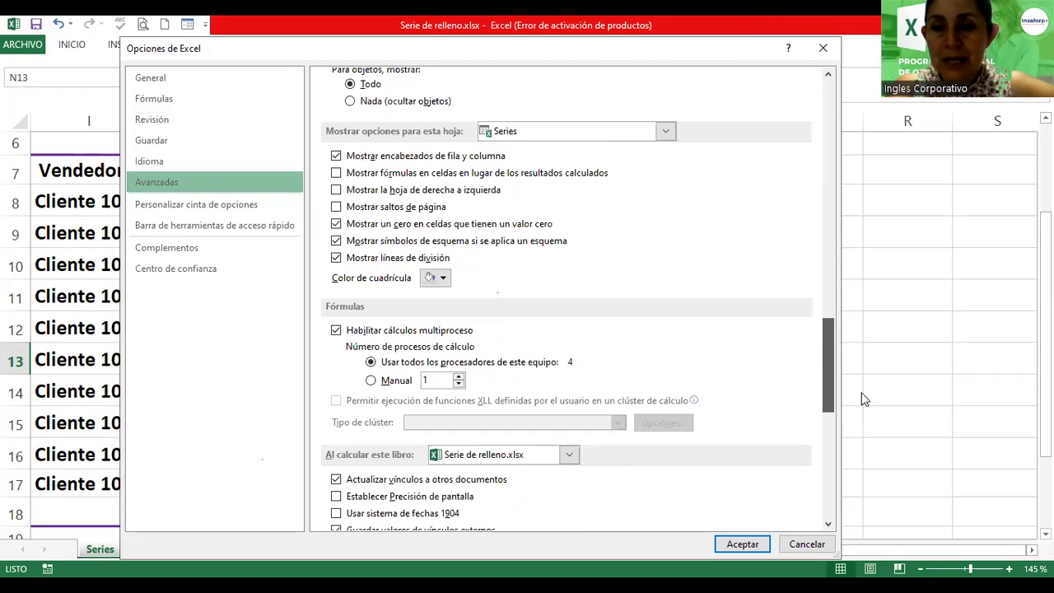
pyautogui.scroll(-5, 863, 412)
pyautogui.scroll(-2, 864, 449)
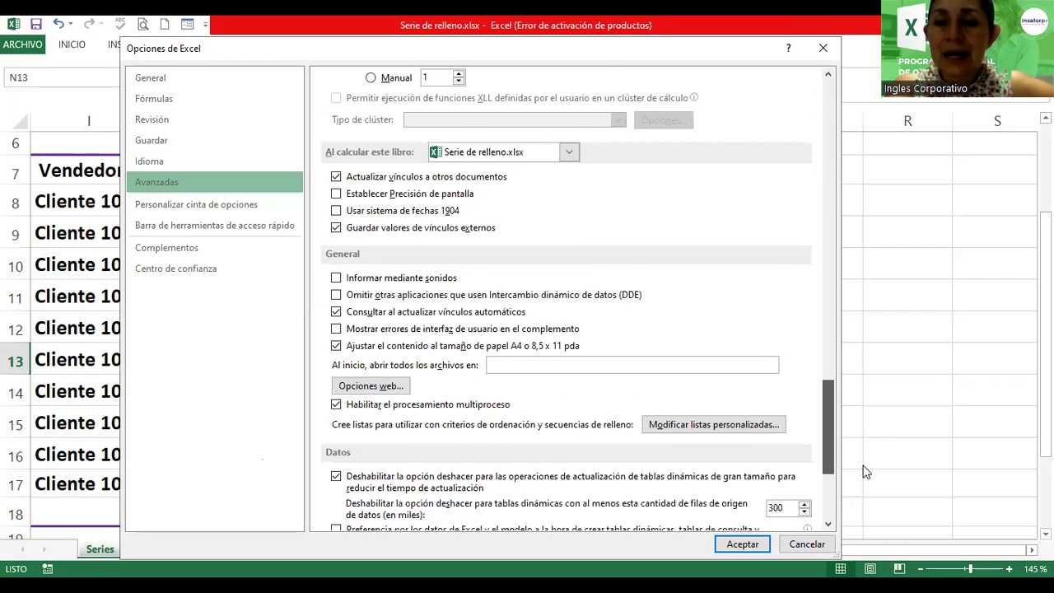
pyautogui.scroll(-3, 863, 471)
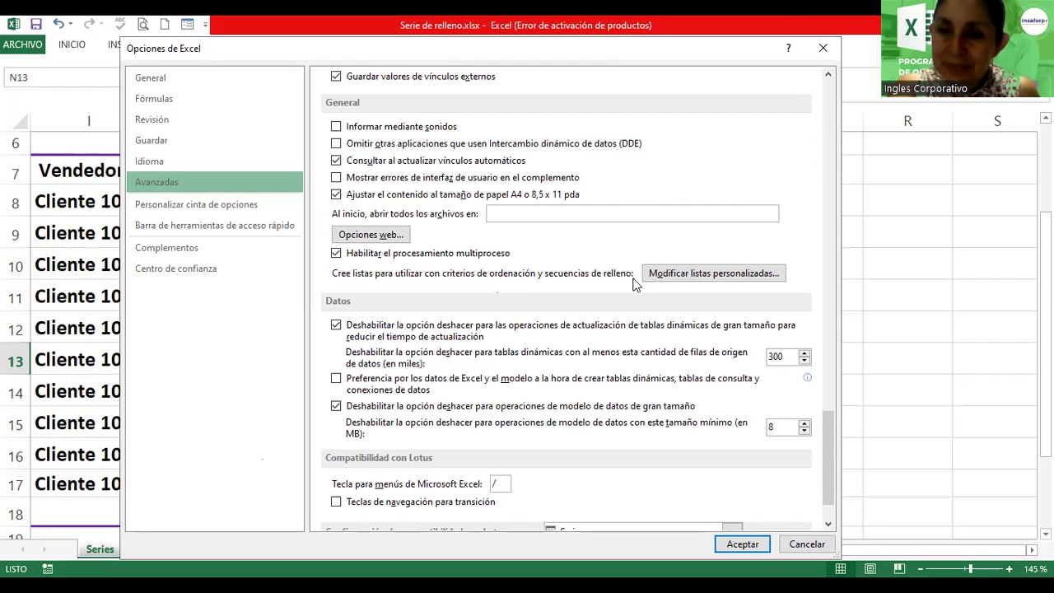
pyautogui.click(664, 271)
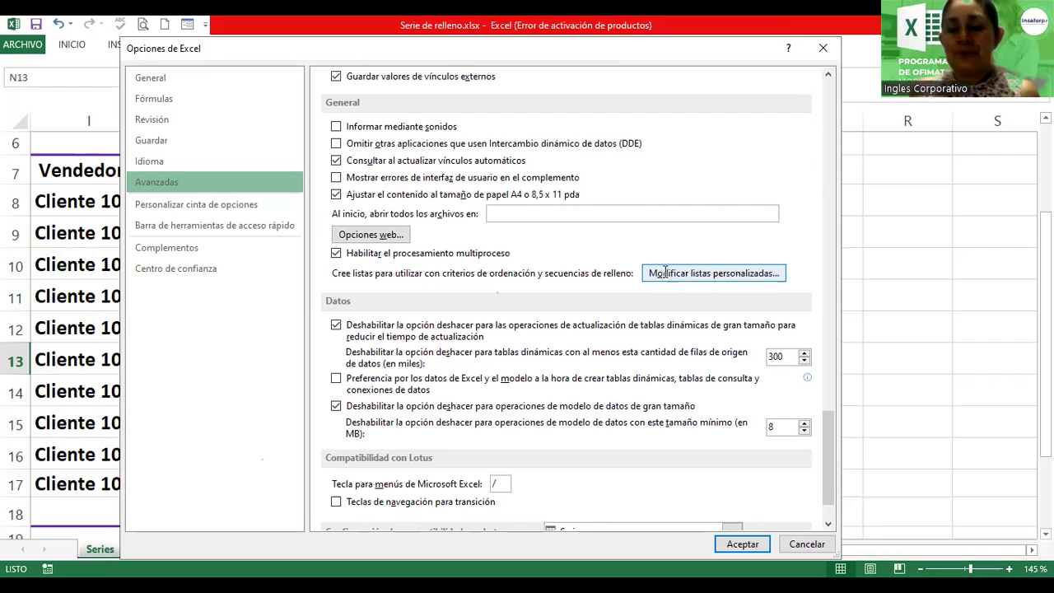
pyautogui.click(665, 273)
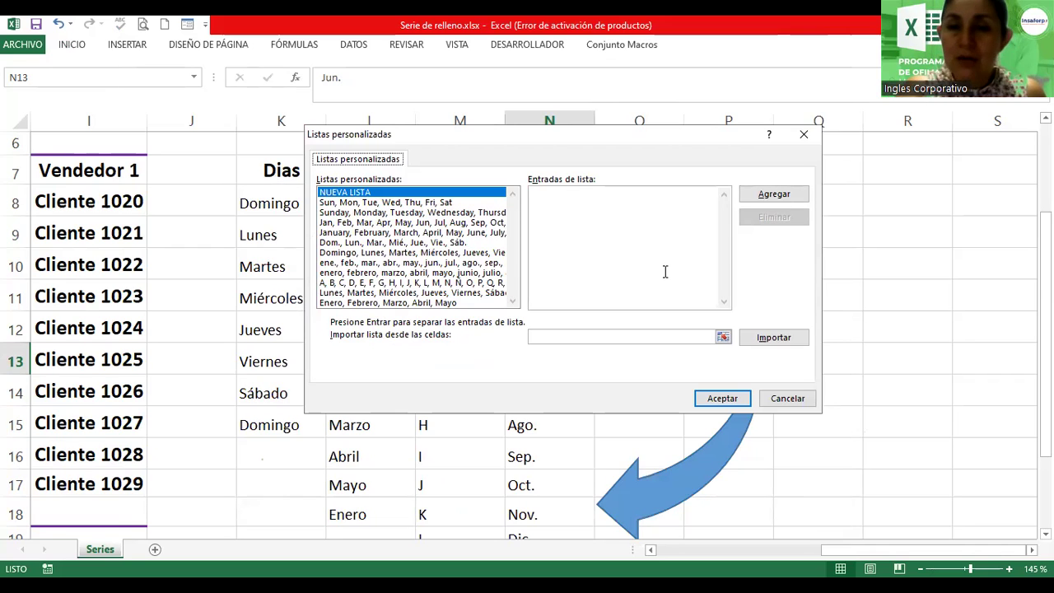
# - Enter A, B, C and D as the entries of a new custom list
pyautogui.click(585, 210)
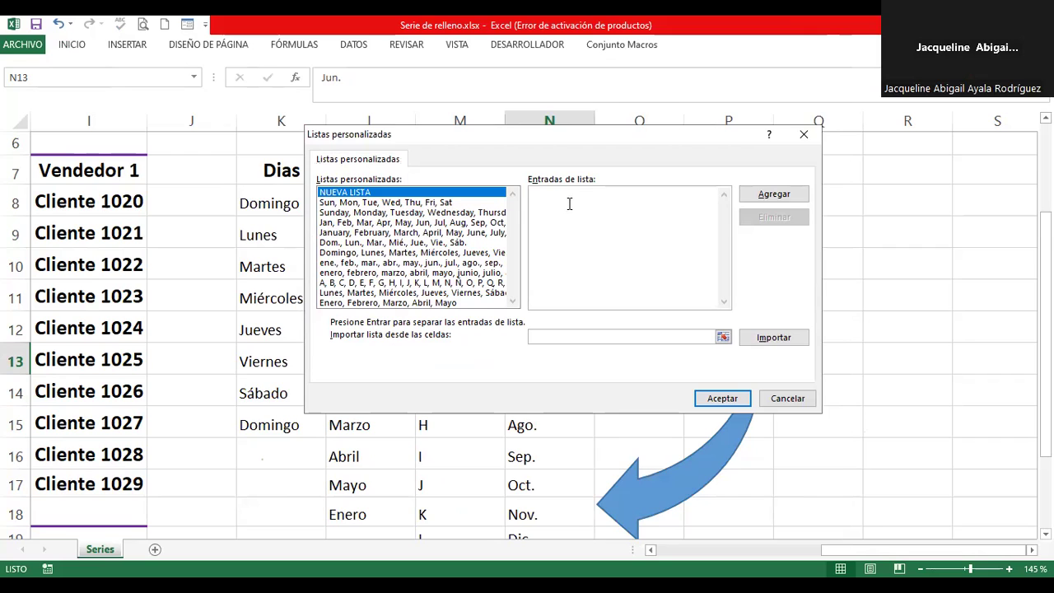
pyautogui.write('A')
pyautogui.press('Return')
pyautogui.write('B')
pyautogui.press('Return')
pyautogui.write('C')
pyautogui.press('Return')
pyautogui.write('D')
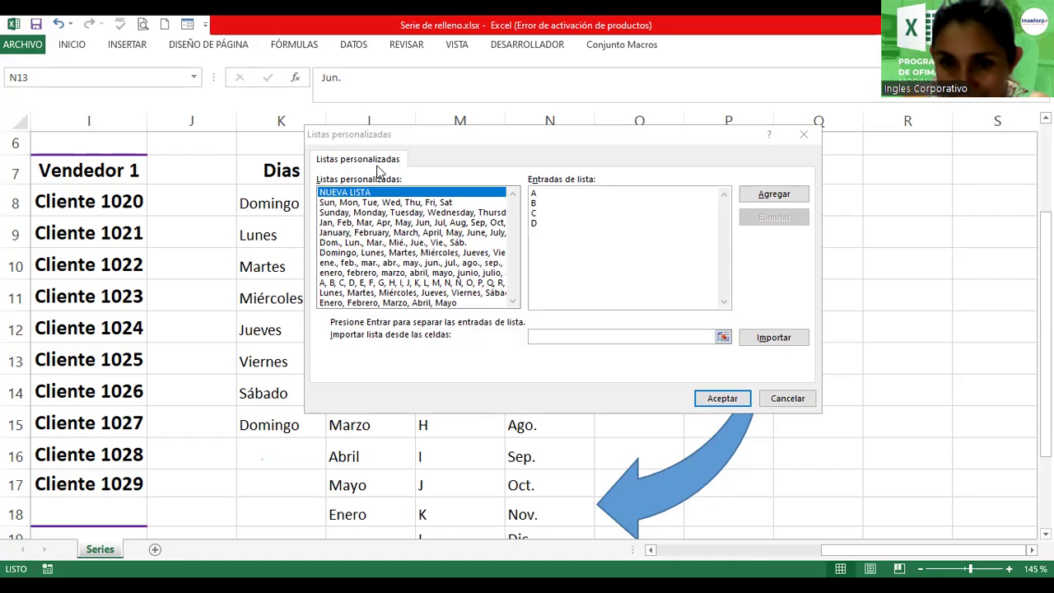
pyautogui.click(549, 228)
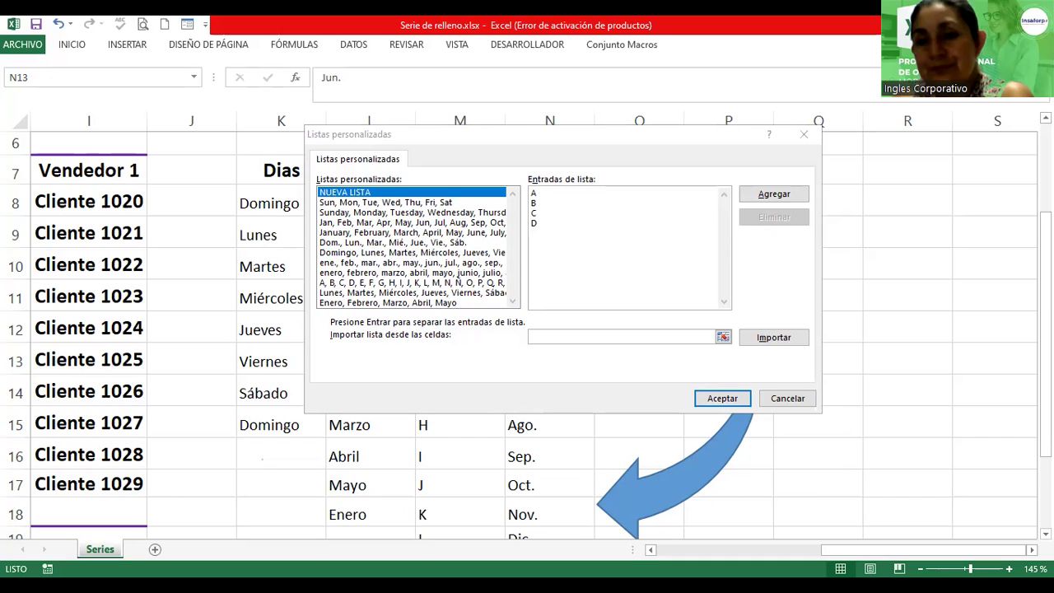
# - Cancel the Custom Lists dialog and close Excel Options without adding the new list
pyautogui.click(772, 402)
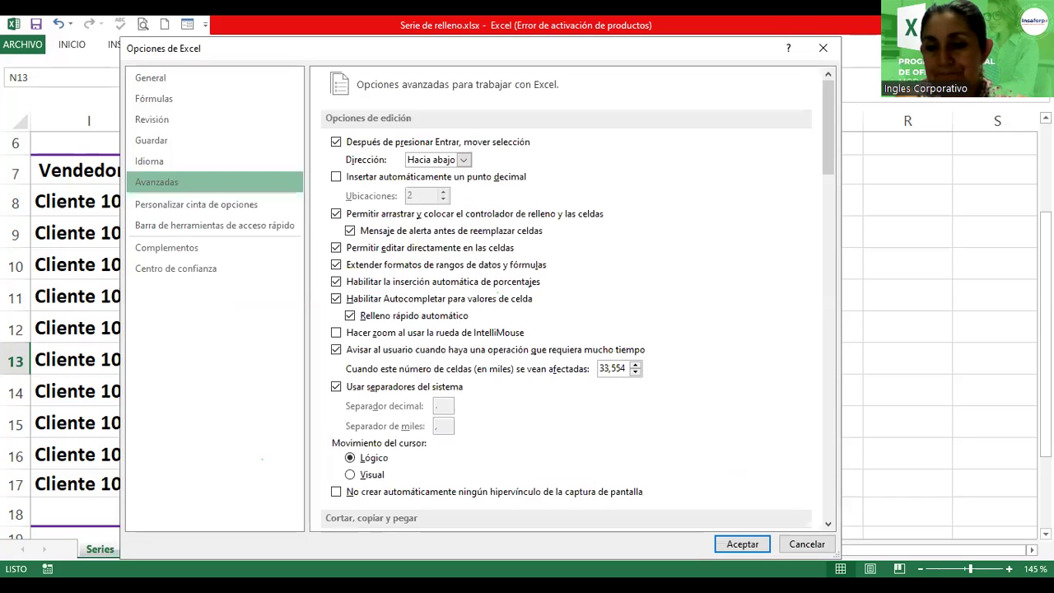
pyautogui.press('Return')
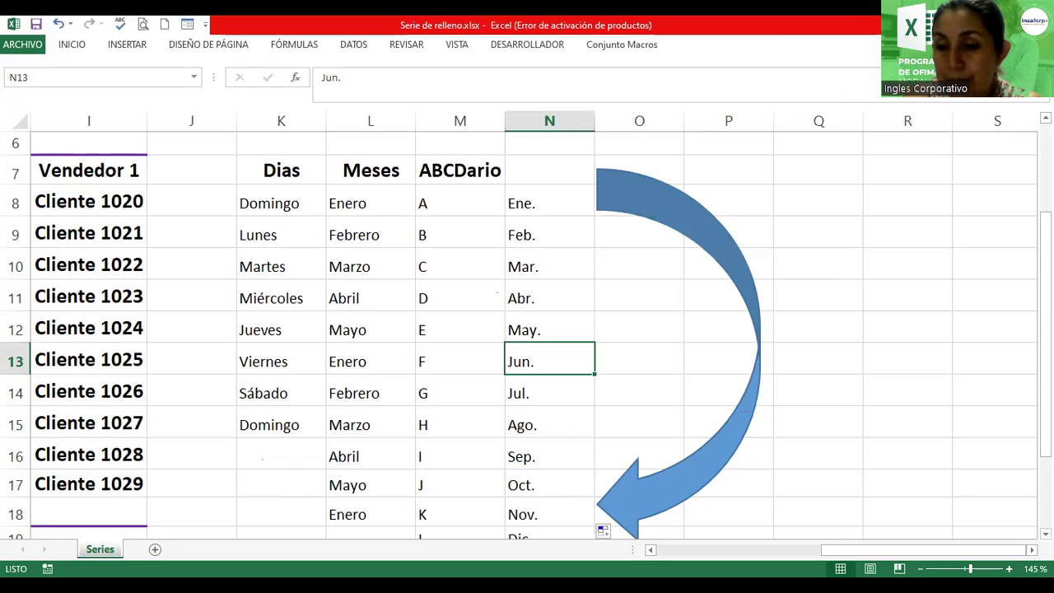
pyautogui.scroll(-2, 916, 568)
pyautogui.scroll(-1, 917, 569)
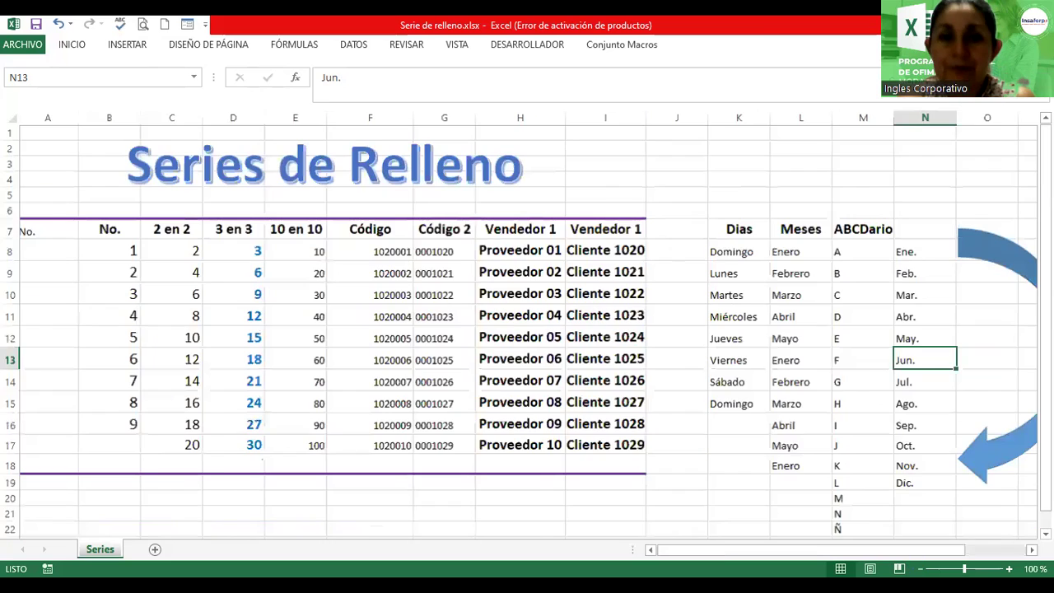
# - Zoom the sheet out to 80% and select column A
pyautogui.click(920, 568)
pyautogui.click(920, 569)
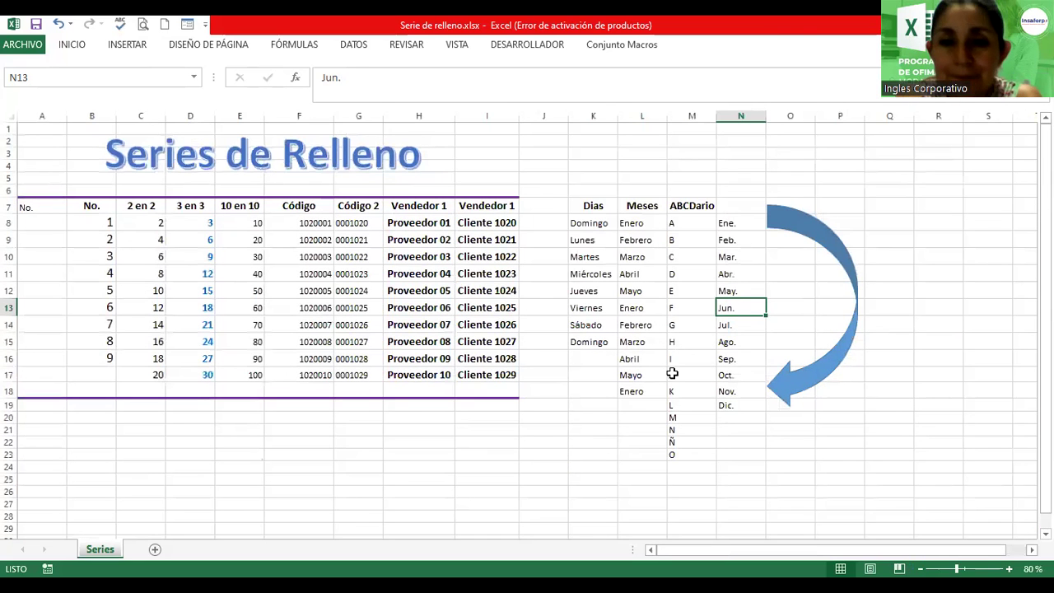
pyautogui.click(26, 206)
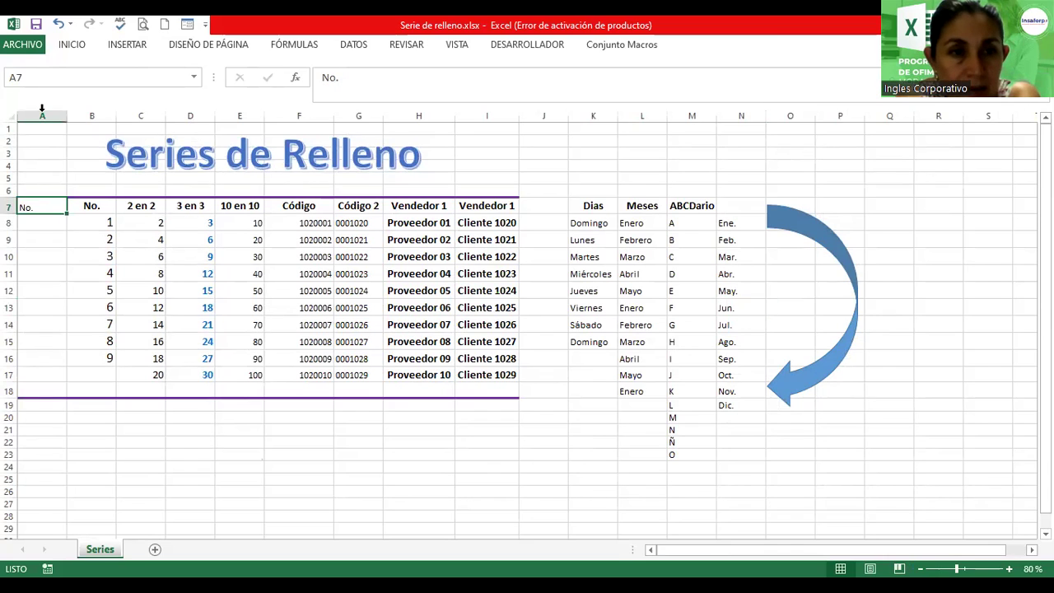
pyautogui.click(42, 114)
# - Delete the stray column A and select the series range A7:H18
pyautogui.rightClick(42, 114)
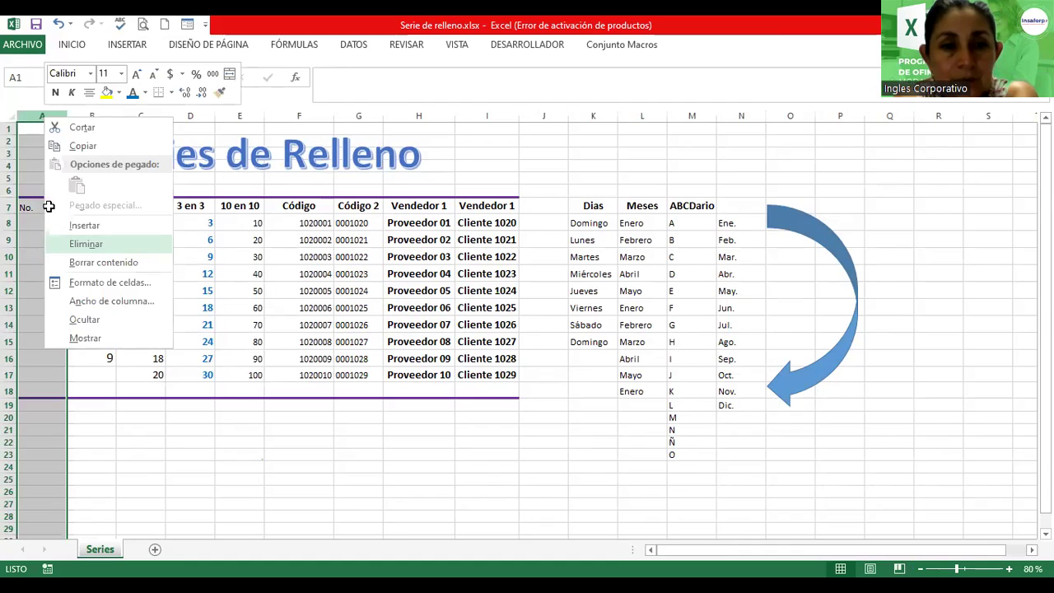
pyautogui.click(86, 245)
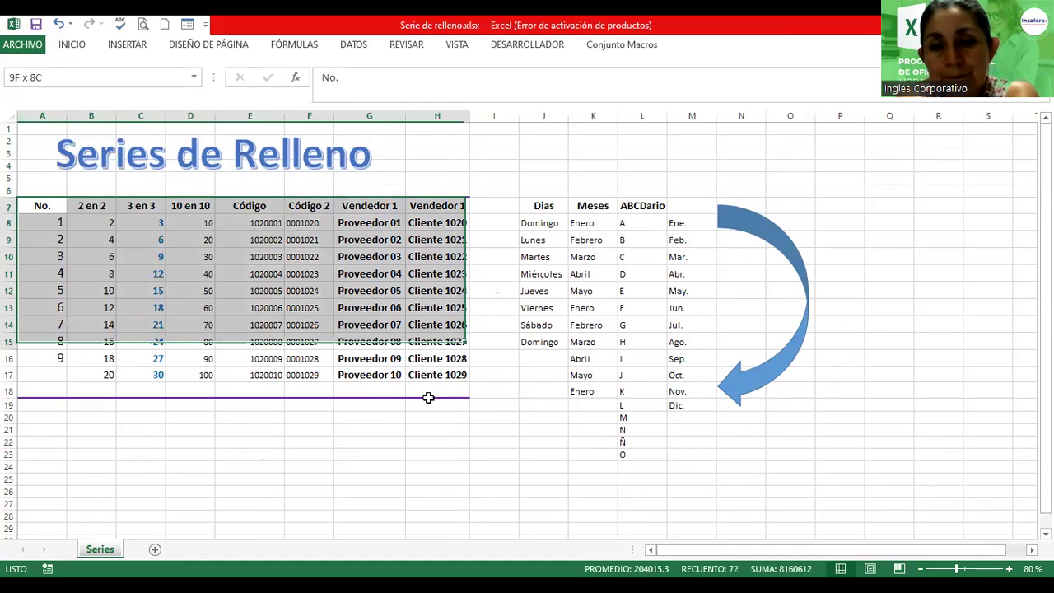
pyautogui.moveTo(388, 299); pyautogui.dragTo(426, 395)
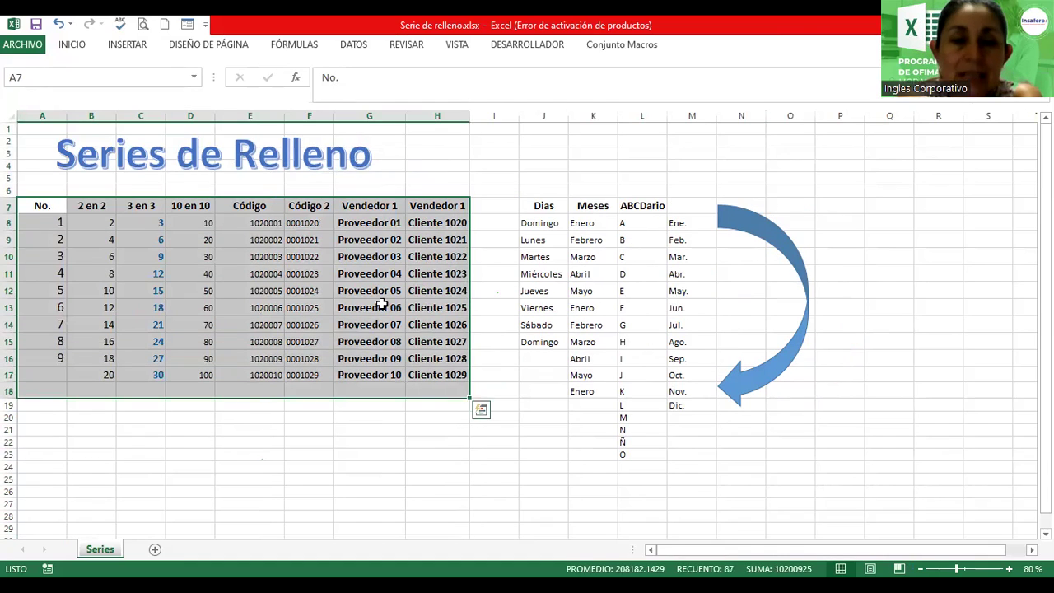
# - Format A7:H18 as a table without filter buttons and nudge the curved arrow right
pyautogui.click(76, 45)
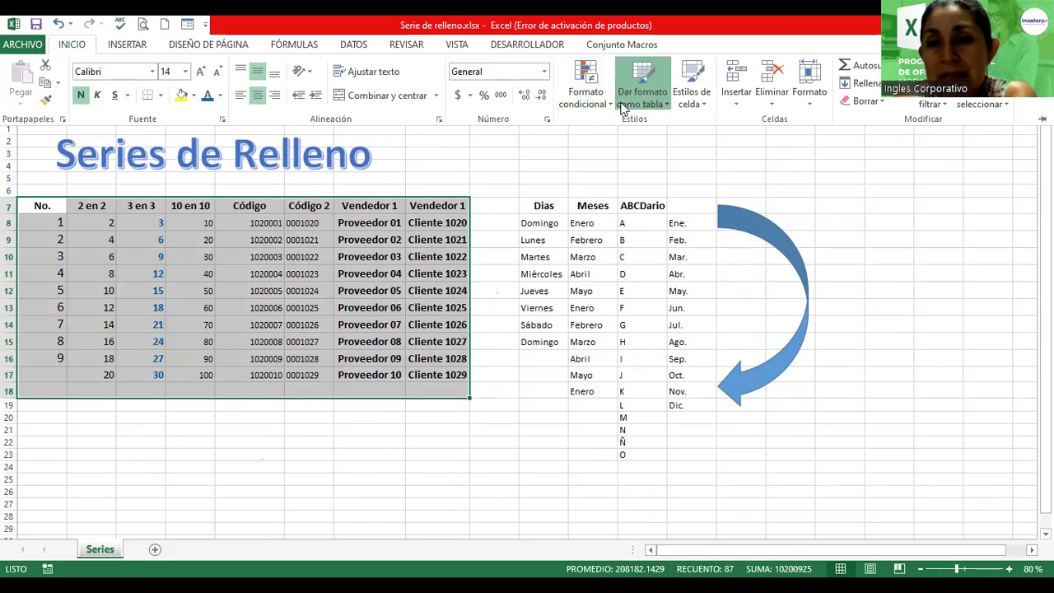
pyautogui.click(568, 315)
pyautogui.click(569, 315)
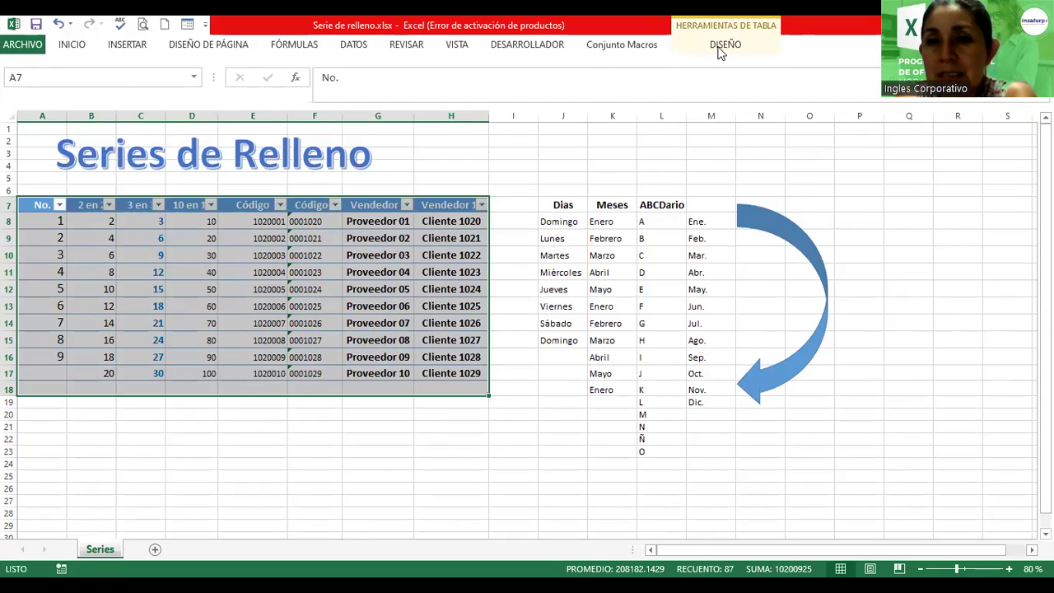
pyautogui.click(720, 52)
pyautogui.click(705, 65)
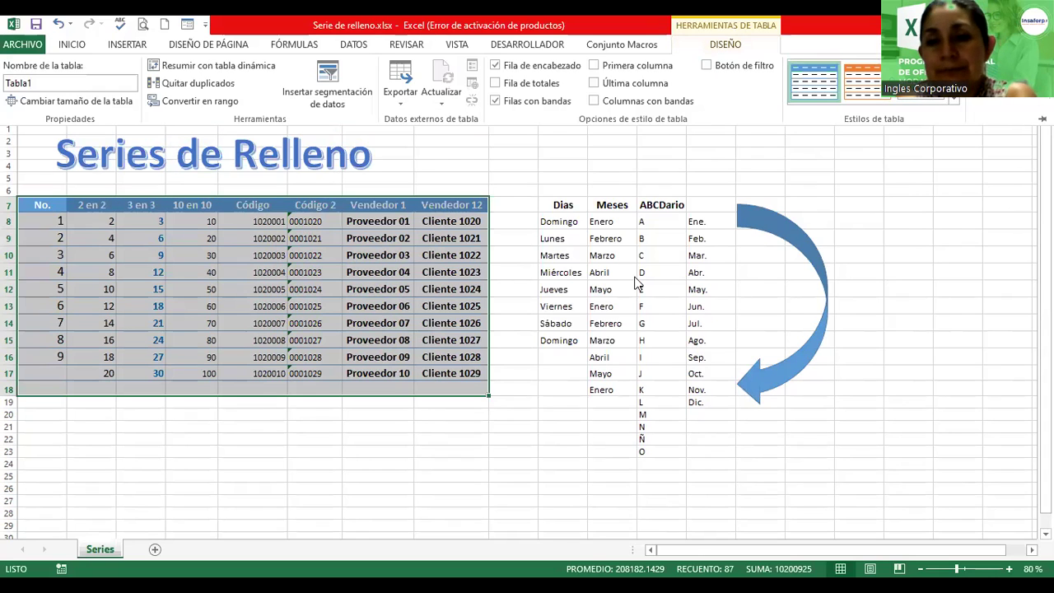
pyautogui.moveTo(802, 364); pyautogui.dragTo(810, 363)
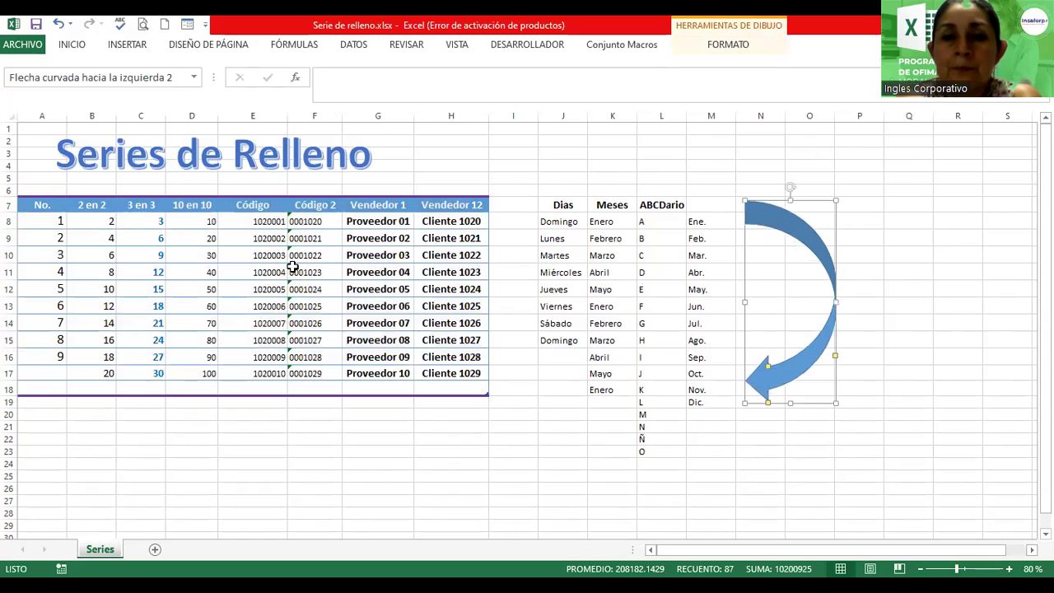
# - Widen the Series de Relleno title box from column A to column M to centre it
pyautogui.click(383, 161)
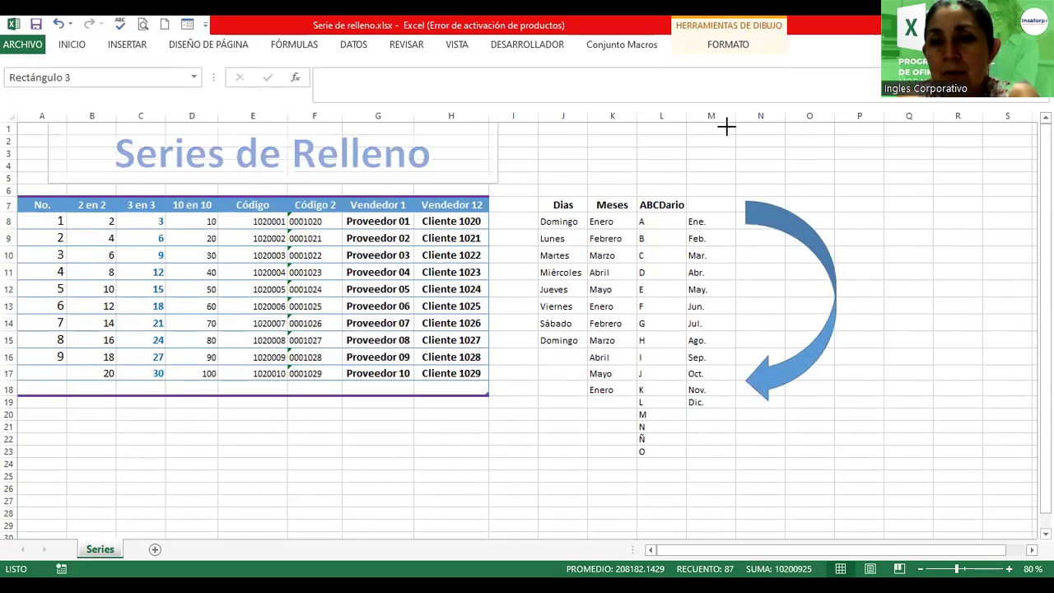
pyautogui.moveTo(726, 125); pyautogui.dragTo(735, 125)
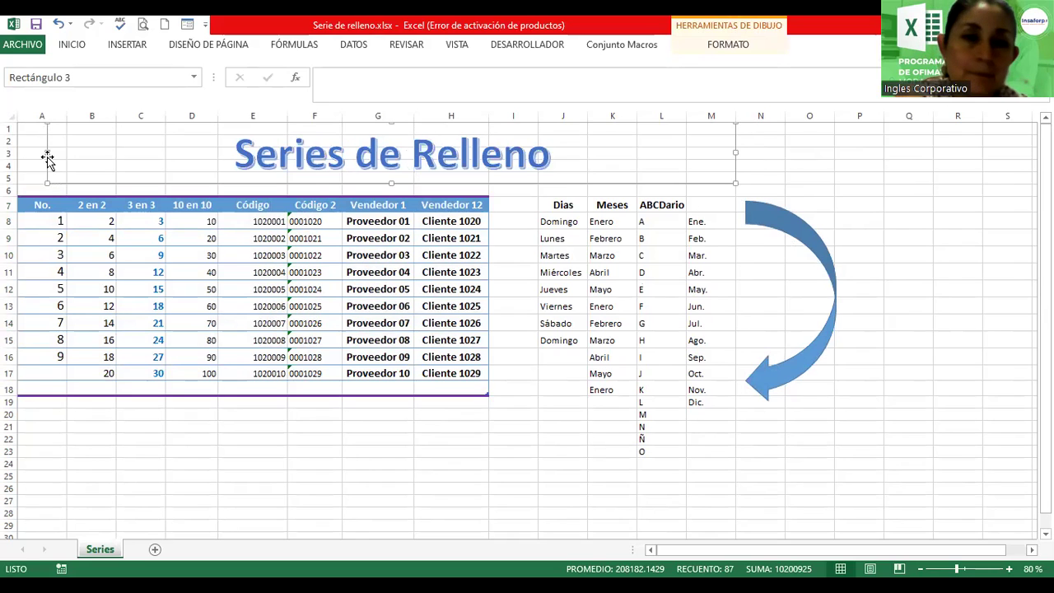
pyautogui.moveTo(47, 156); pyautogui.dragTo(18, 152)
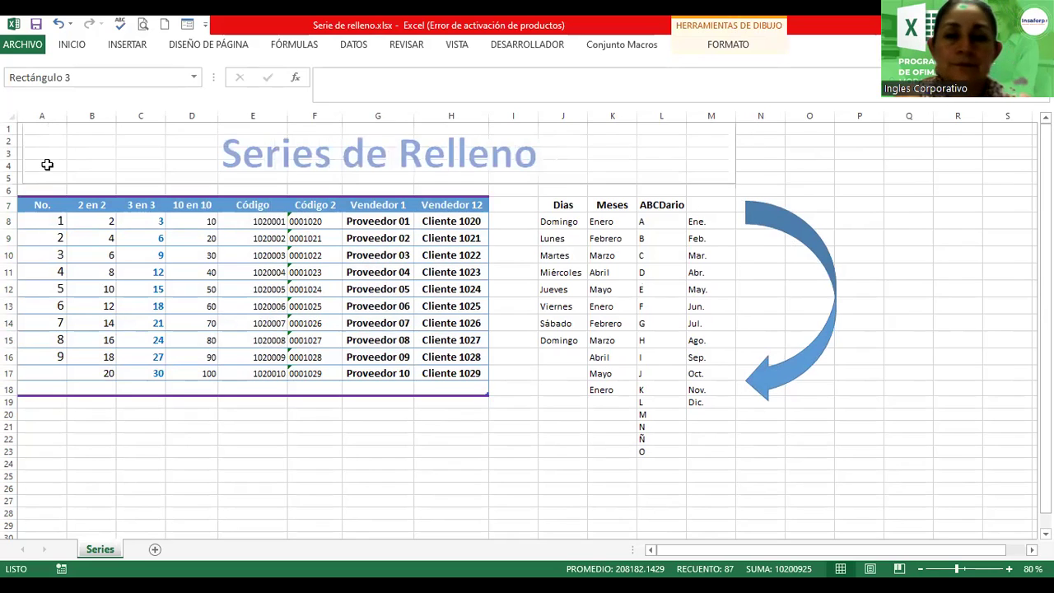
pyautogui.click(370, 458)
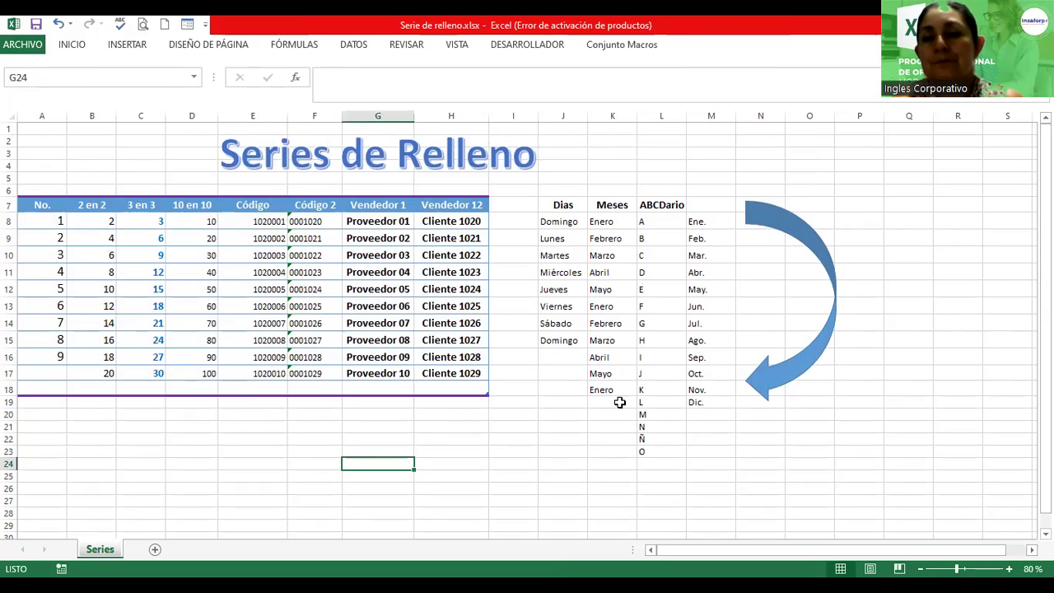
pyautogui.click(770, 366)
# - Apply a yellow Iluminado glow variation to the curved blue arrow
pyautogui.click(717, 43)
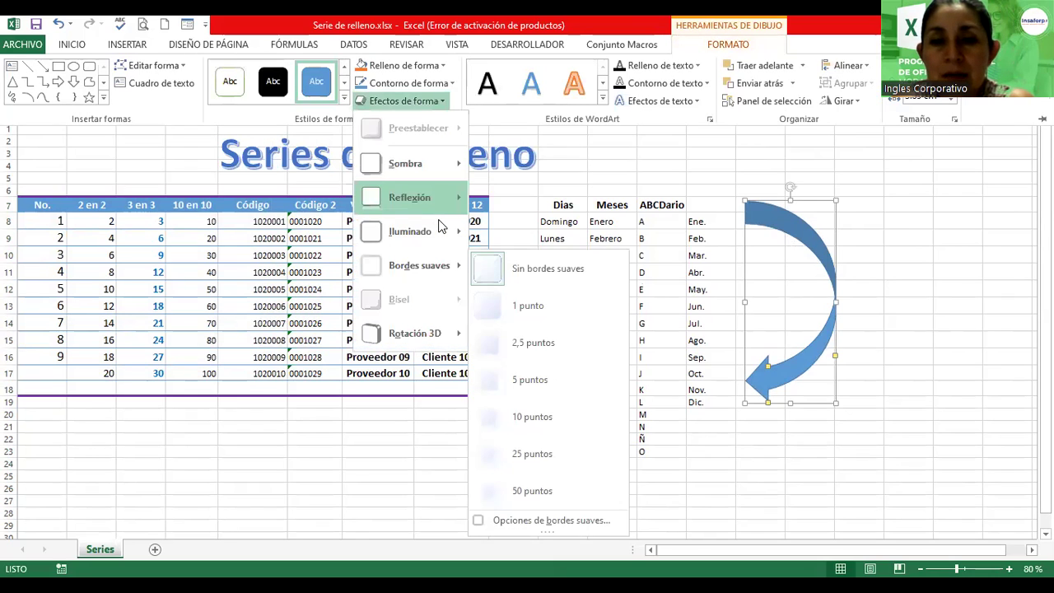
pyautogui.moveTo(440, 231)
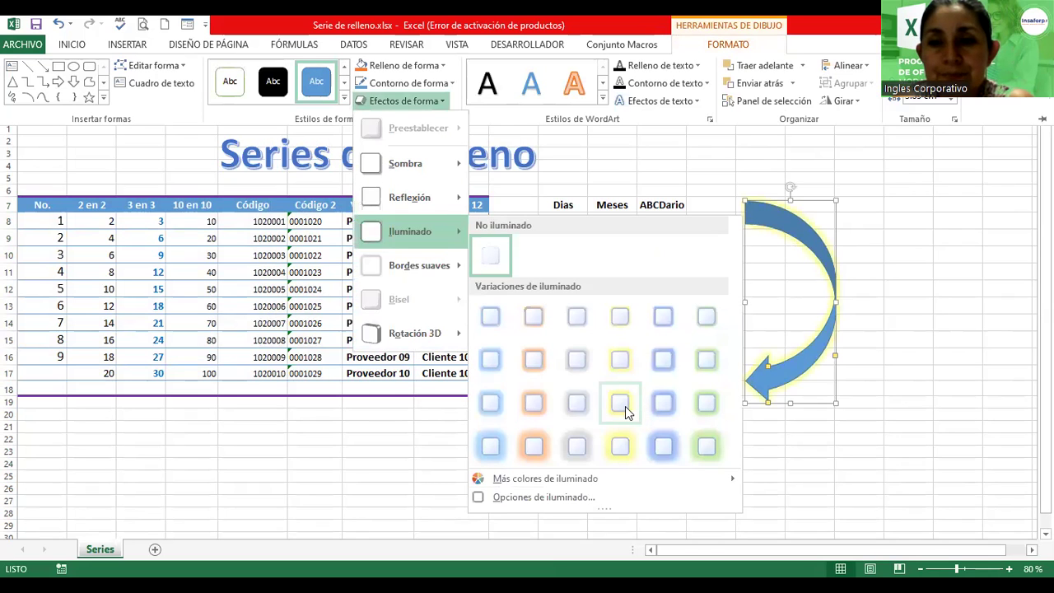
pyautogui.click(416, 454)
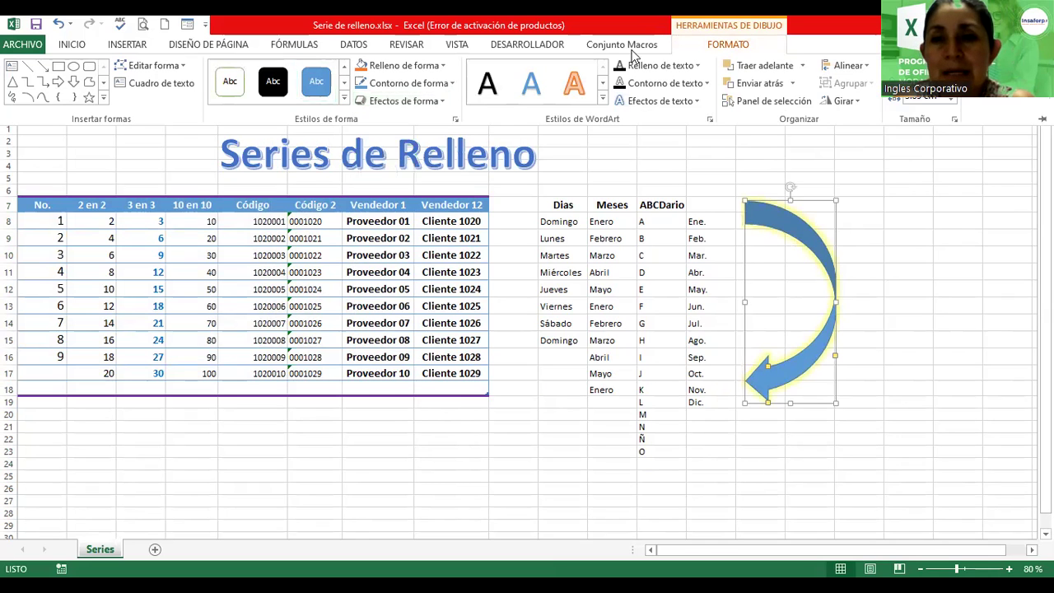
pyautogui.doubleClick(713, 47)
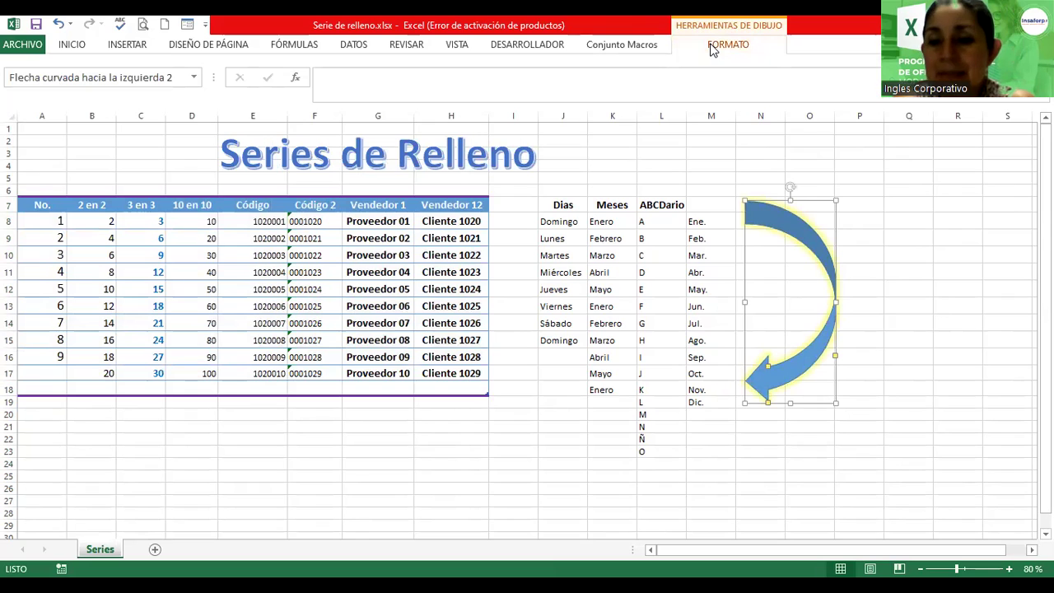
pyautogui.click(705, 48)
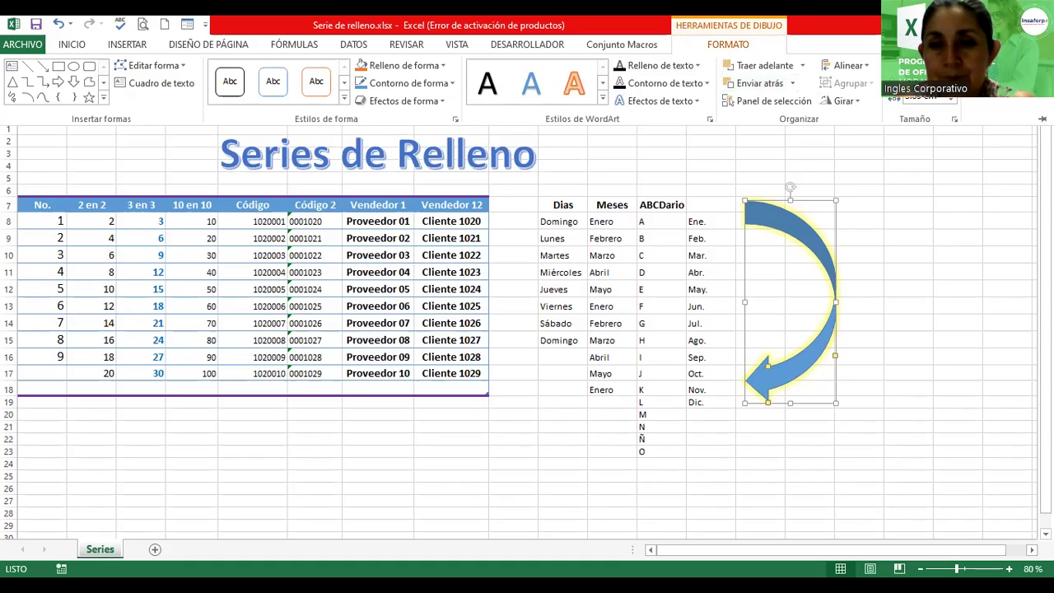
pyautogui.doubleClick(712, 48)
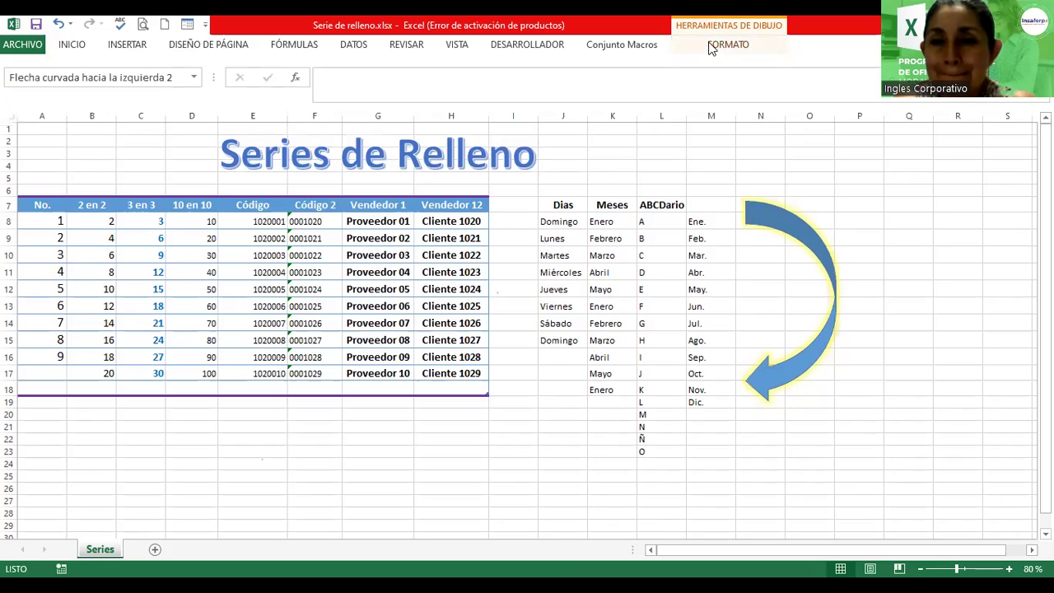
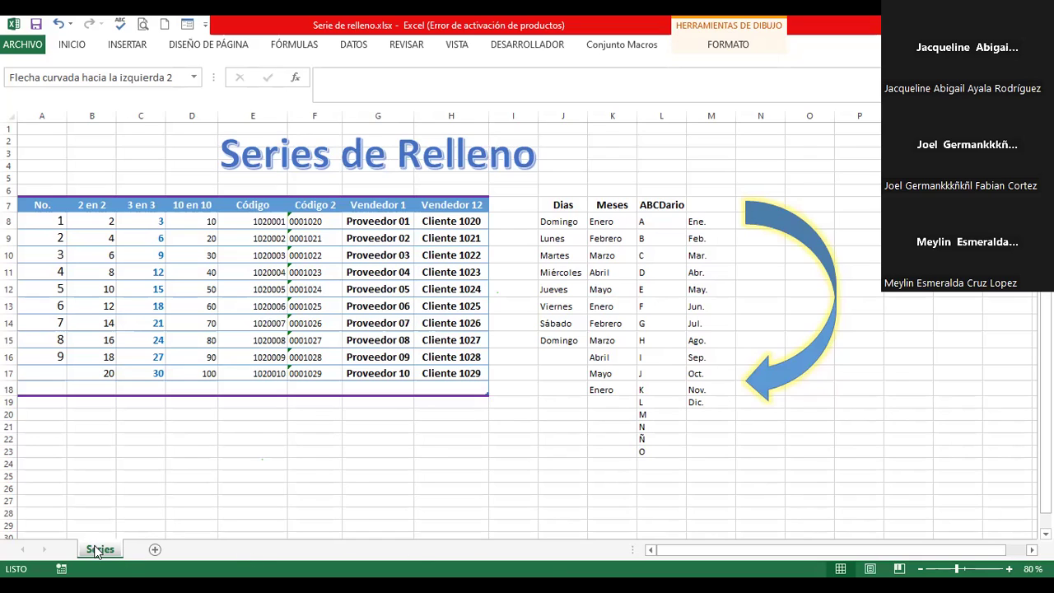
# - Add a new blank worksheet Hoja1, then return to the Series sheet
pyautogui.click(142, 491)
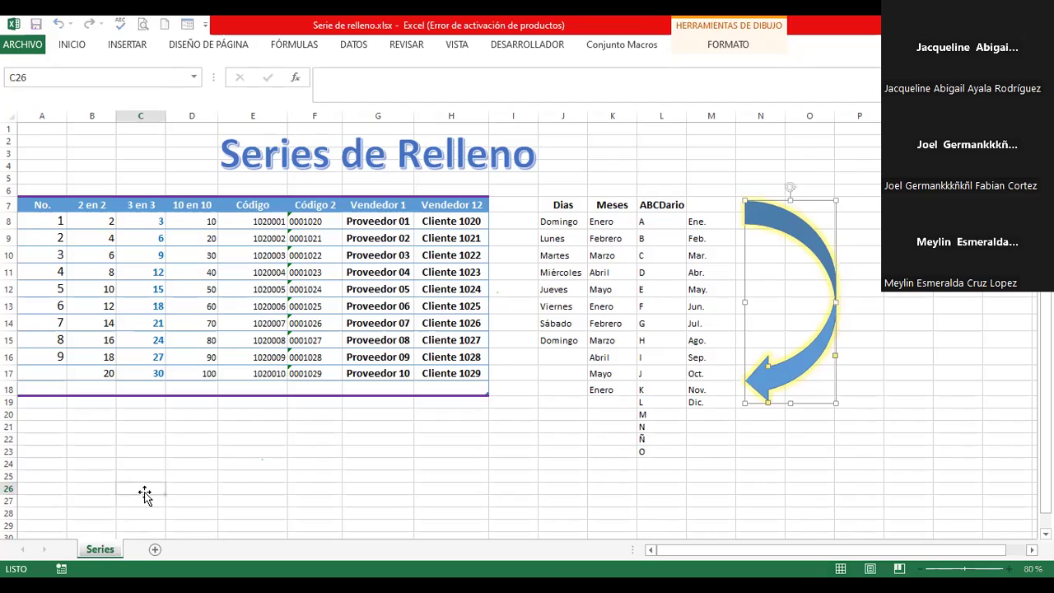
pyautogui.click(155, 549)
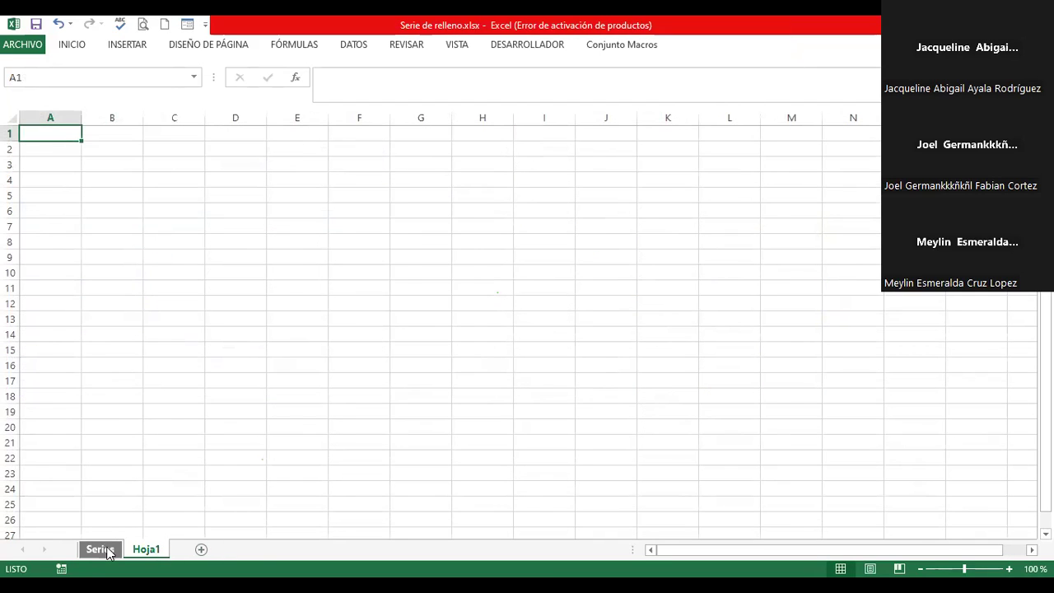
pyautogui.click(102, 549)
pyautogui.press('Up')
pyautogui.press('Up')
pyautogui.press('Up')
pyautogui.press('Right')
pyautogui.press('Right')
pyautogui.press('Right')
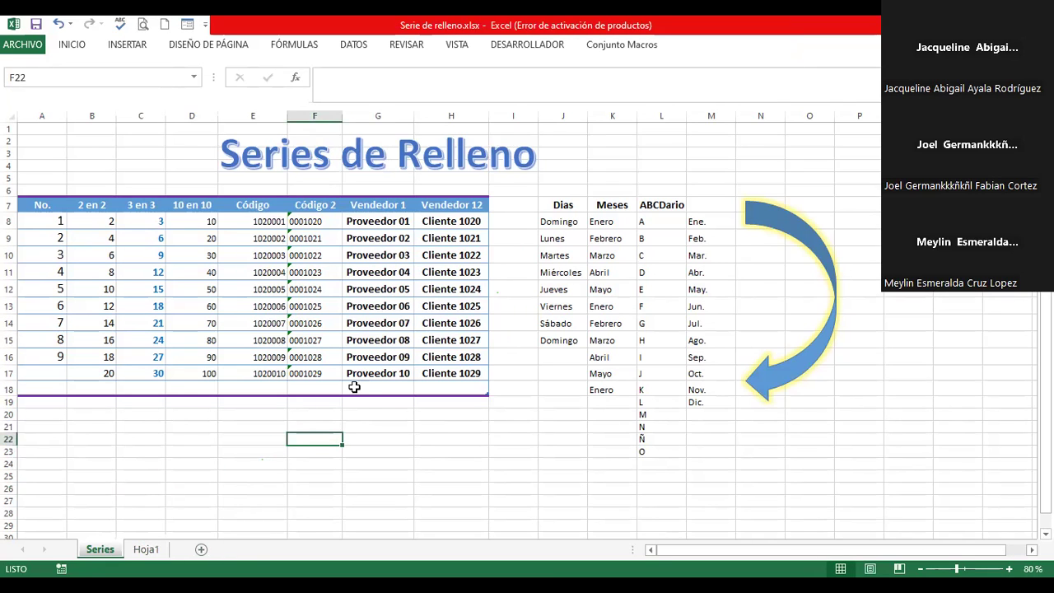
# - Hide the Series sheet's gridlines by unchecking Líneas de cuadrícula on VISTA
pyautogui.click(448, 46)
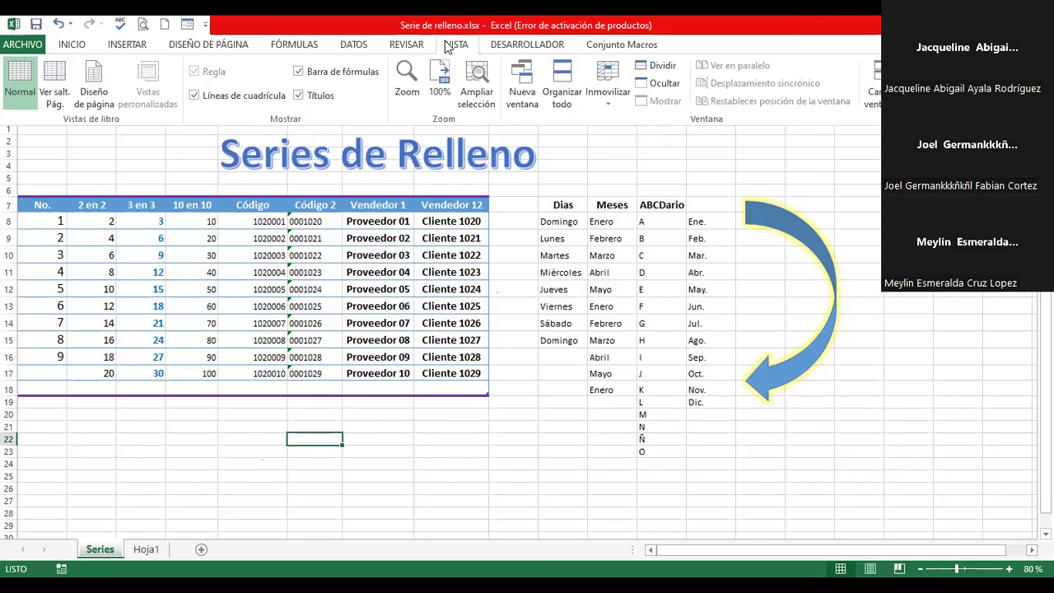
pyautogui.click(410, 46)
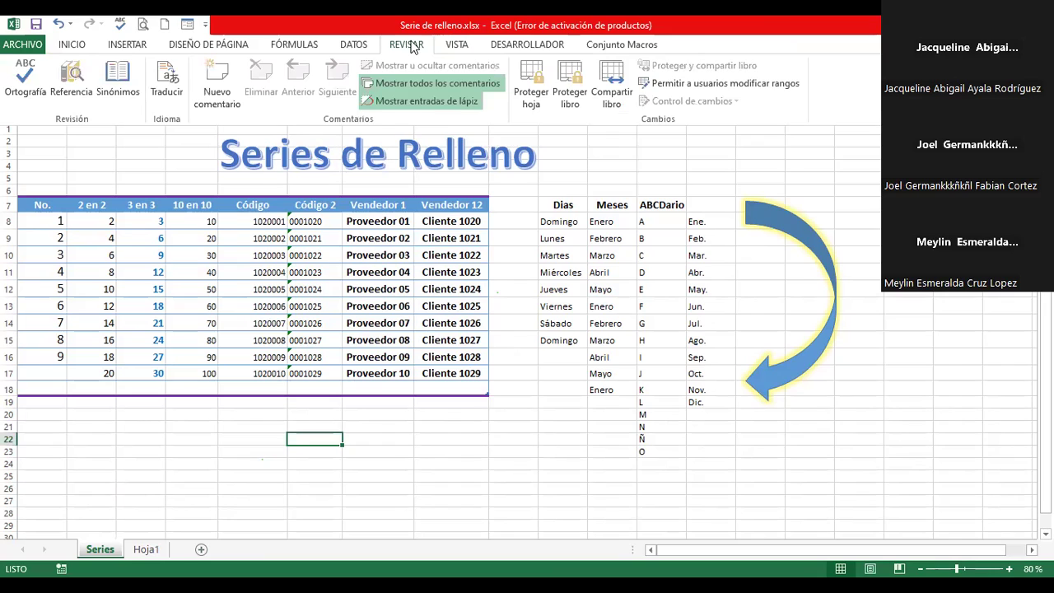
pyautogui.click(460, 47)
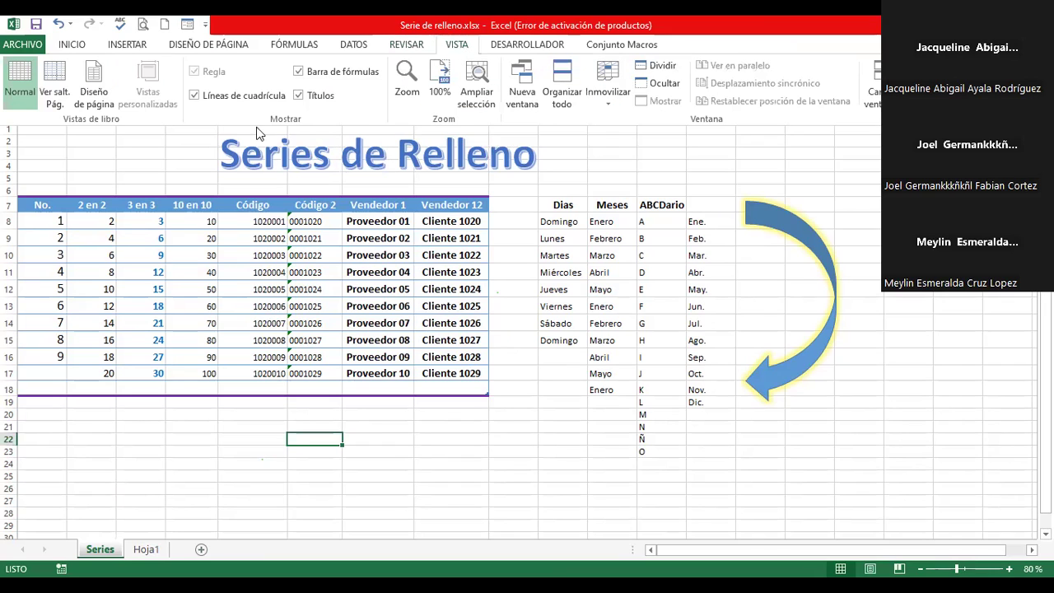
pyautogui.click(195, 96)
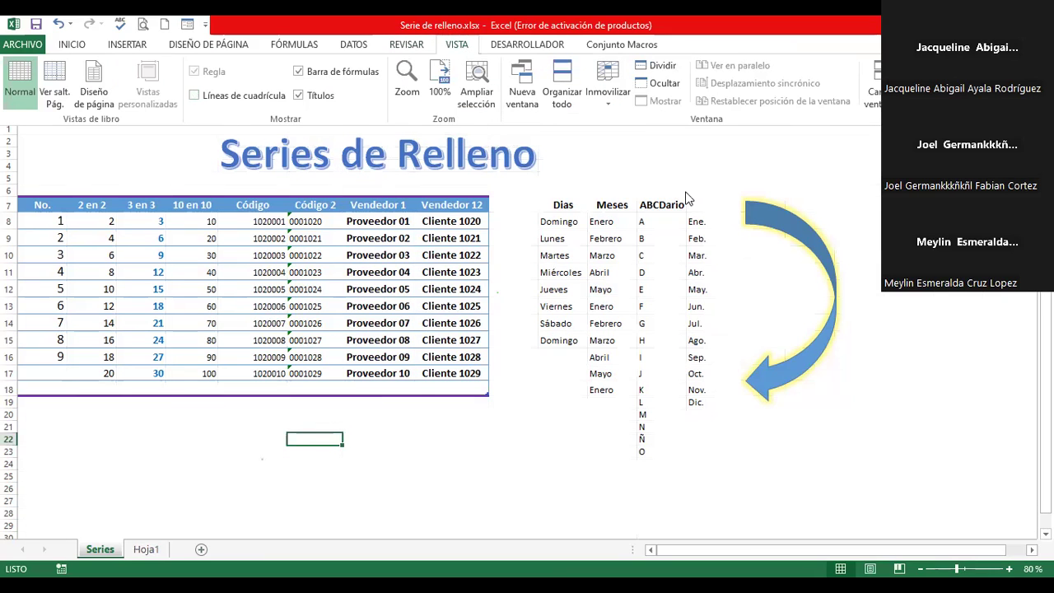
pyautogui.click(667, 163)
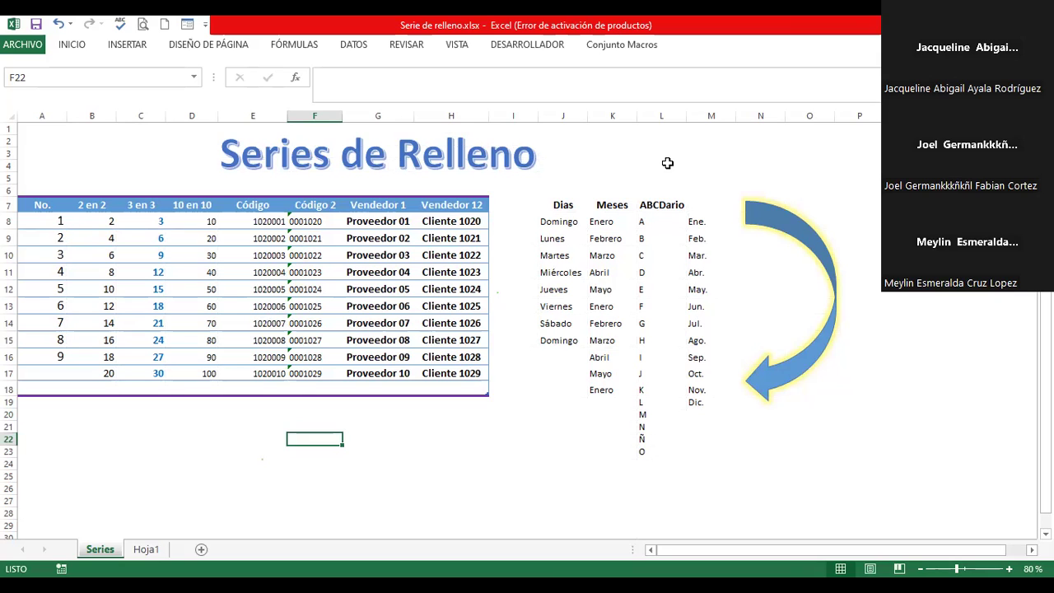
# - On Hoja1, enter 'DATOS DE USUARIO' in A2 and 'Total de Impulsos Trimestrales' in A3
pyautogui.click(156, 550)
pyautogui.click(52, 149)
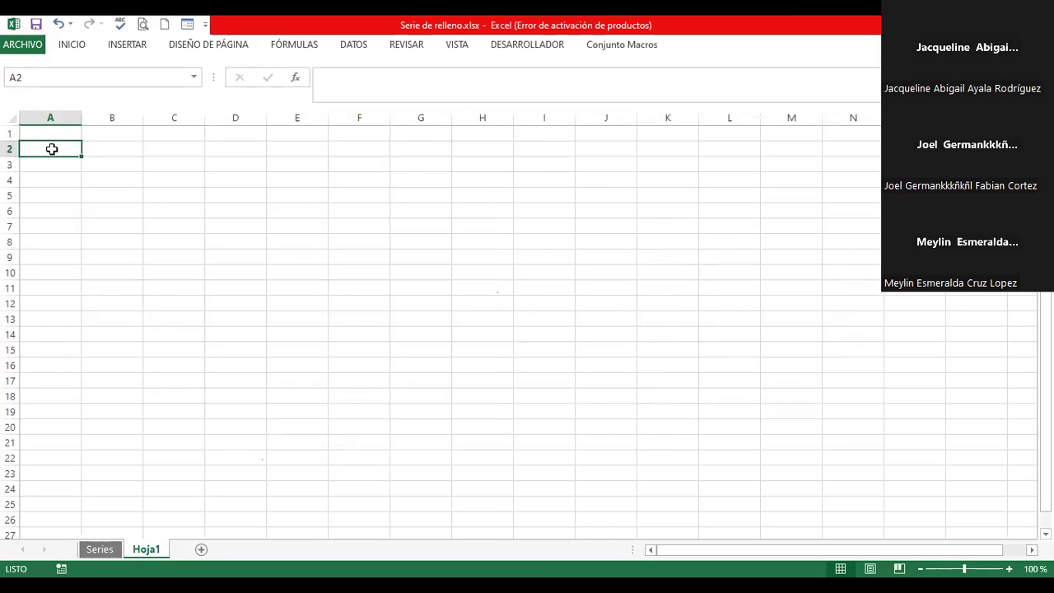
pyautogui.write('DATOS DE USUS')
pyautogui.press('BackSpace')
pyautogui.write('ARIO')
pyautogui.press('Return')
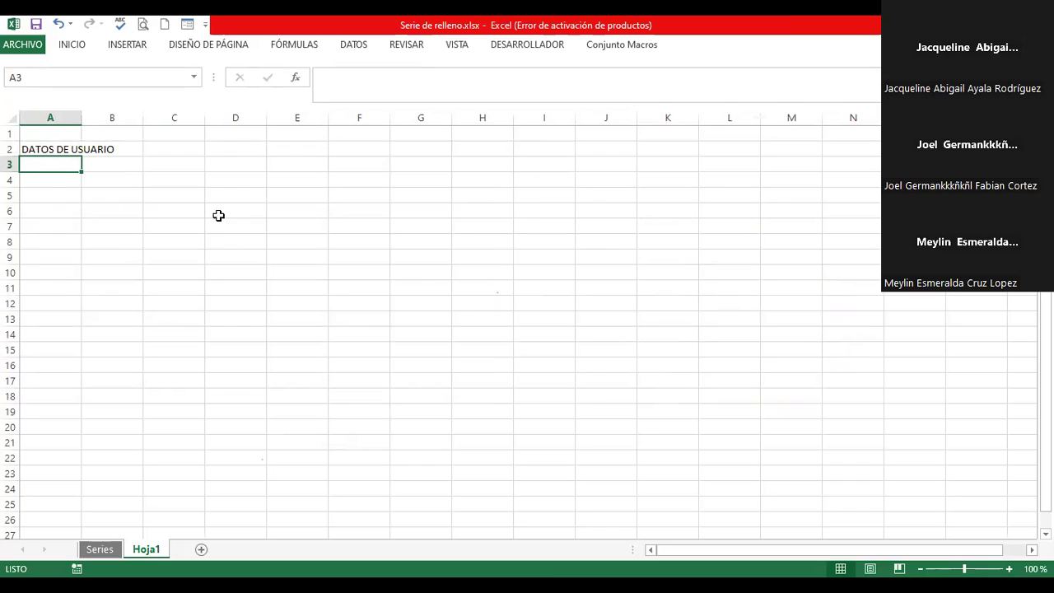
pyautogui.write('Total de Impulsos p')
pyautogui.press('BackSpace')
pyautogui.write('Trimestrales')
pyautogui.press('Return')
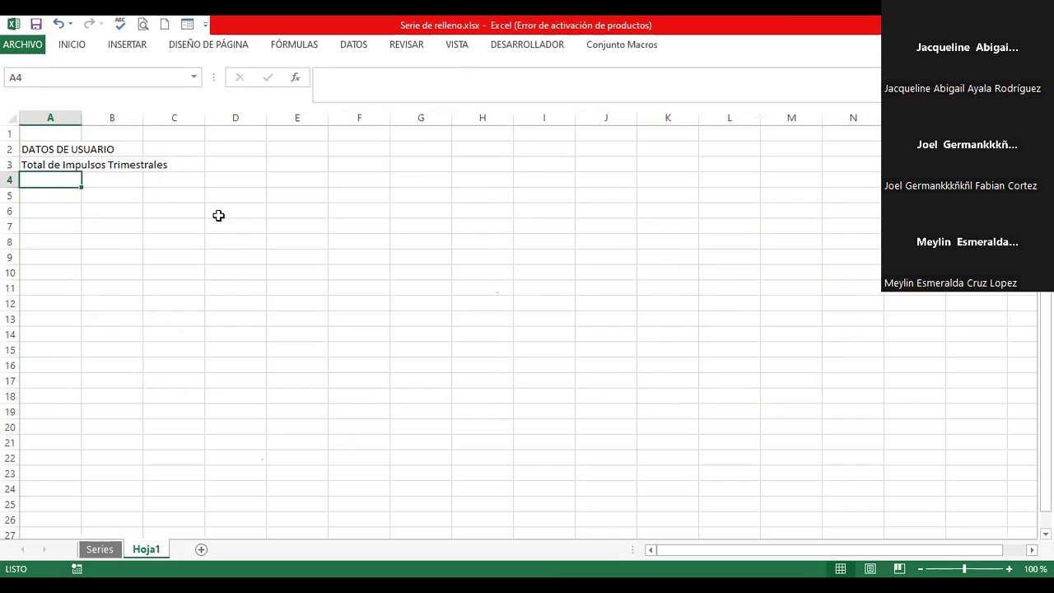
# - Enter headers 'Codigo Usuario', 'Celular Usuario' and 'Fecha de Vencimiento' across row 6
pyautogui.click(38, 196)
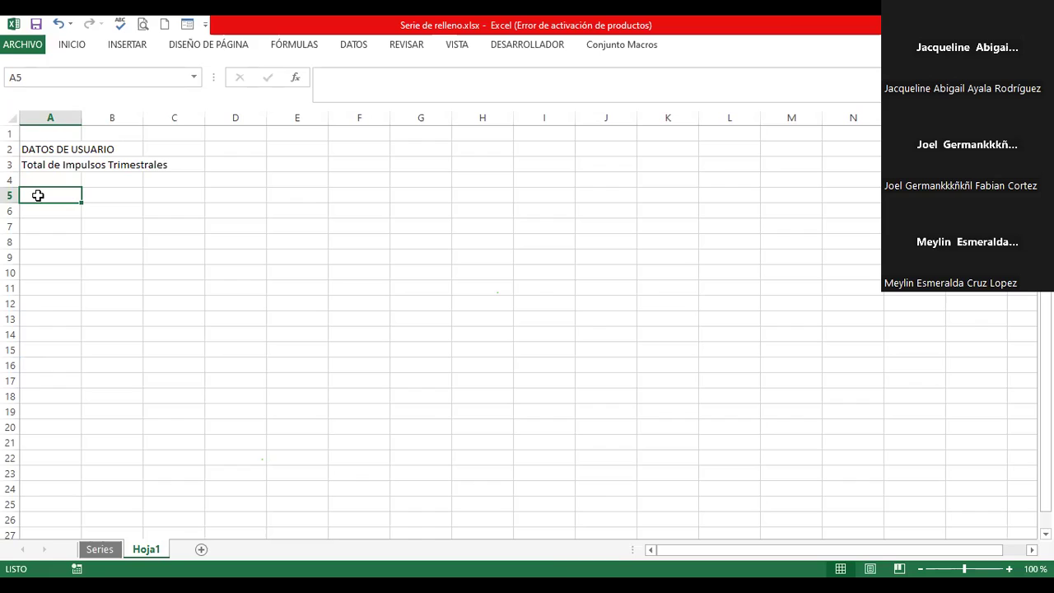
pyautogui.click(35, 211)
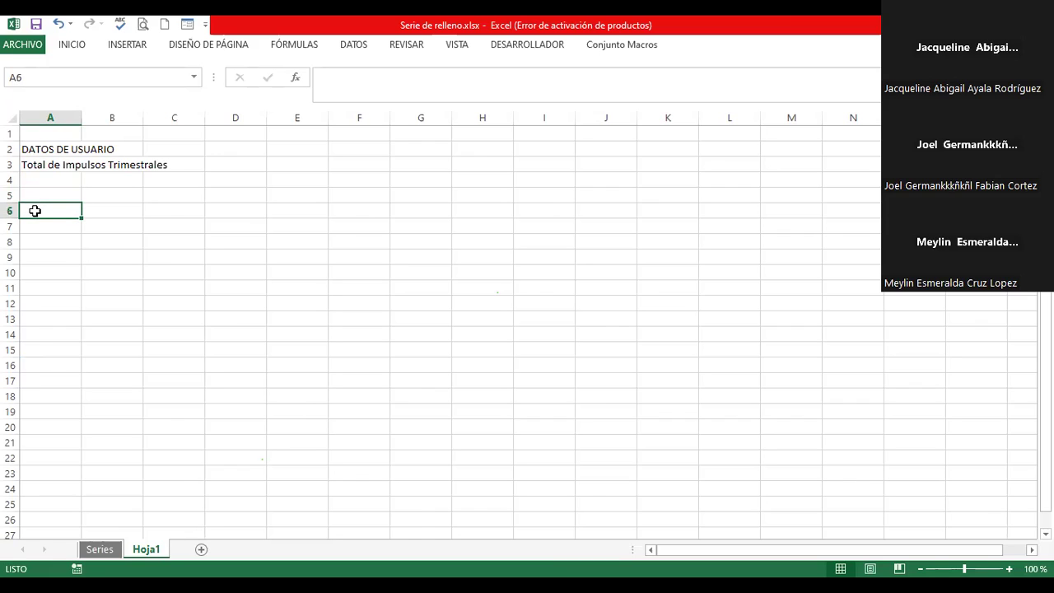
pyautogui.write('Codigo Usuario')
pyautogui.press('Return')
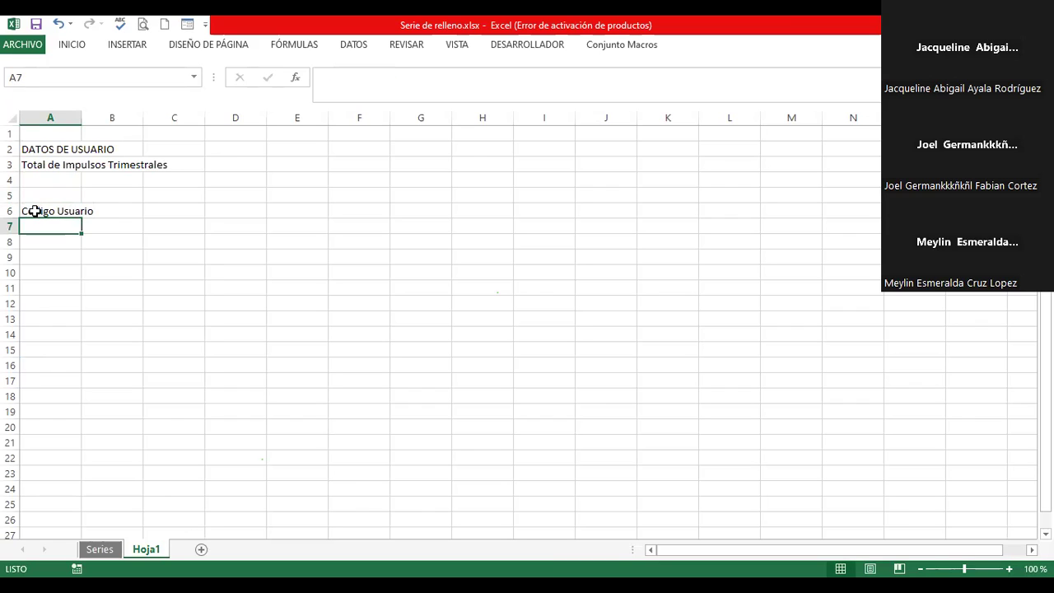
pyautogui.click(35, 211)
pyautogui.press('Right')
pyautogui.write('Ce')
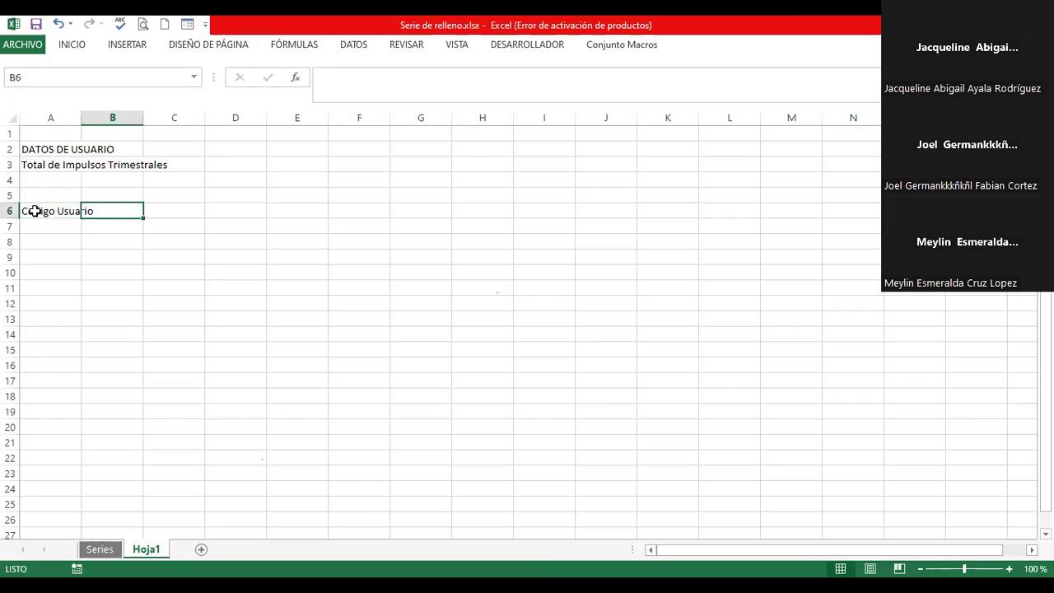
pyautogui.write('lular Usuario')
pyautogui.press('Right')
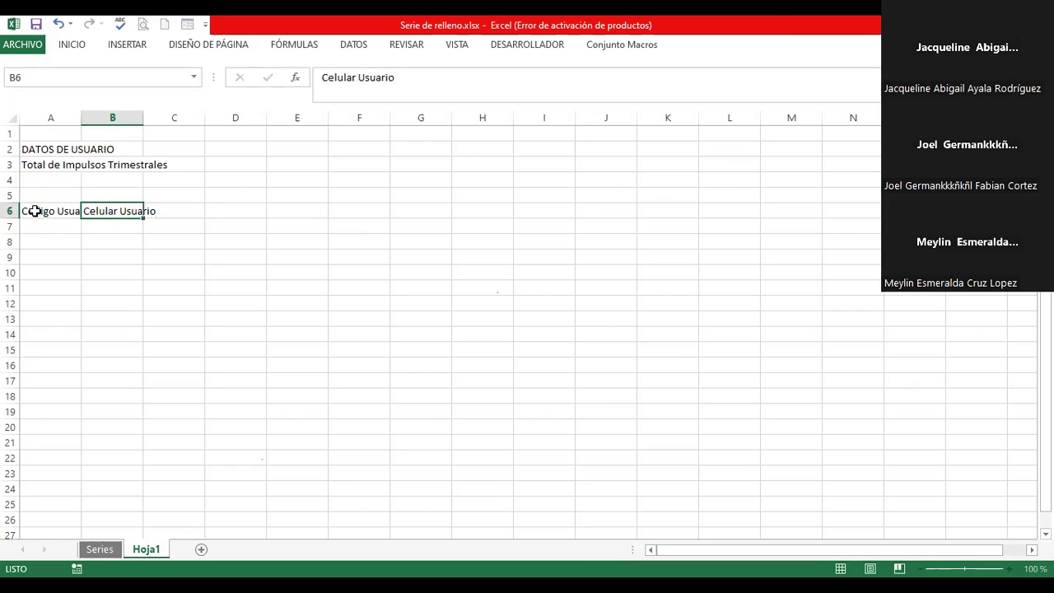
pyautogui.write('Fecha de Vencimiento')
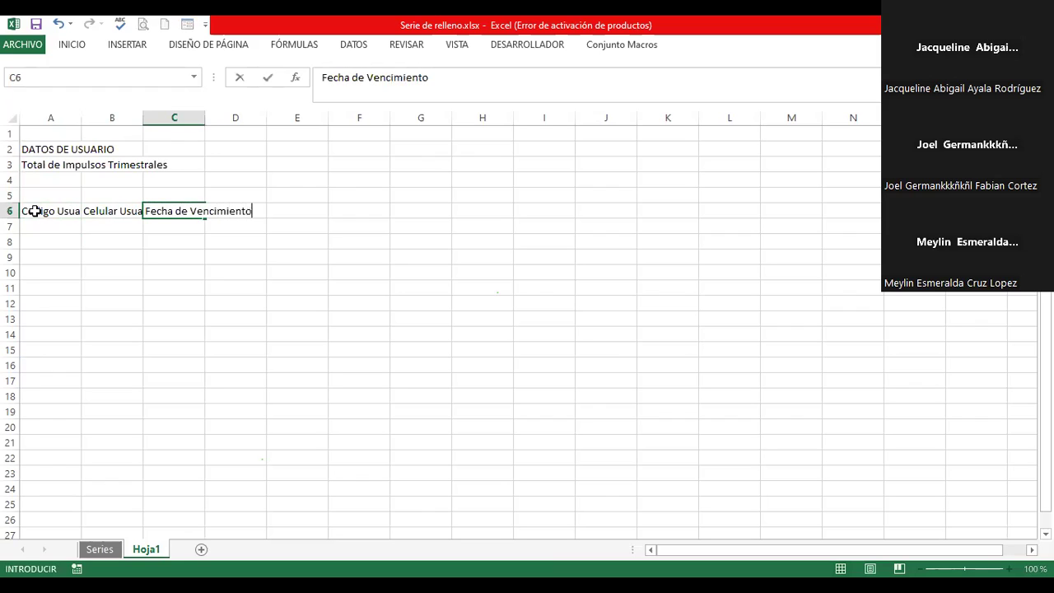
pyautogui.press('Right')
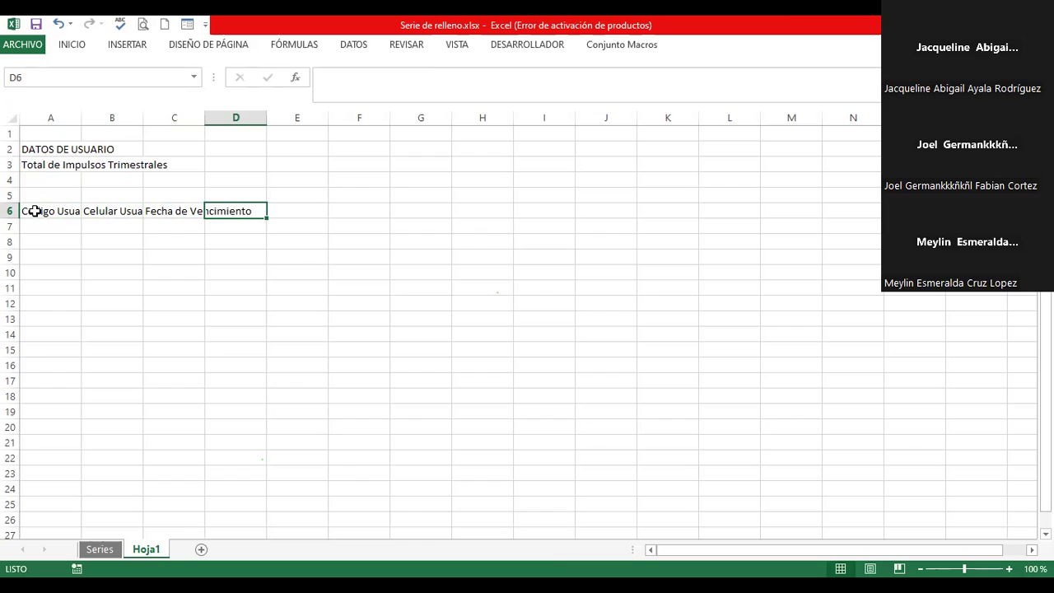
# - Type 'Hora de inicio Consumo' in E5 and 'Día de corte' in F5, then reselect A6
pyautogui.click(291, 195)
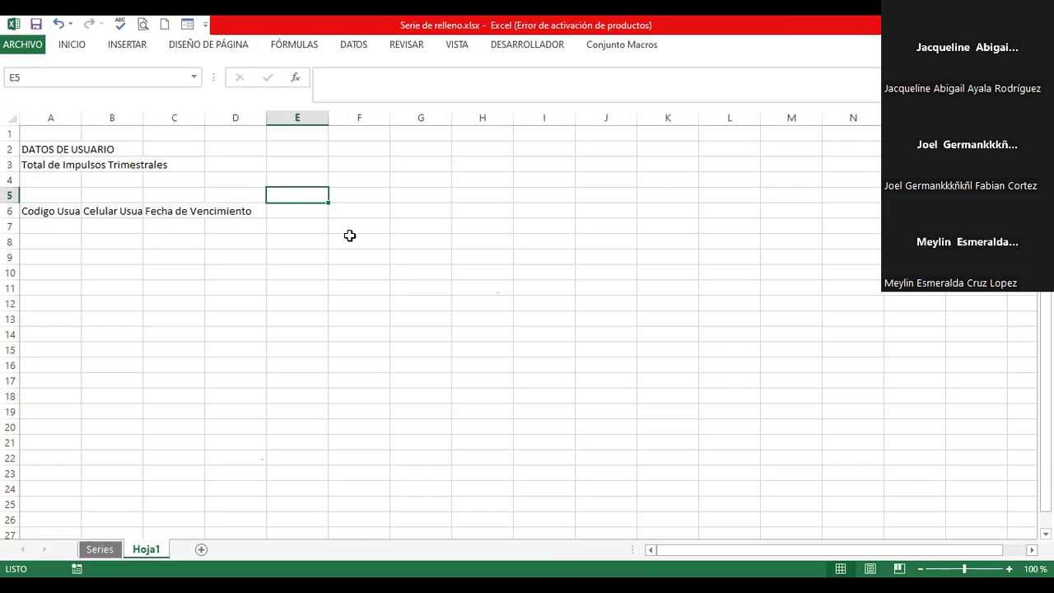
pyautogui.write('Hora de inicio')
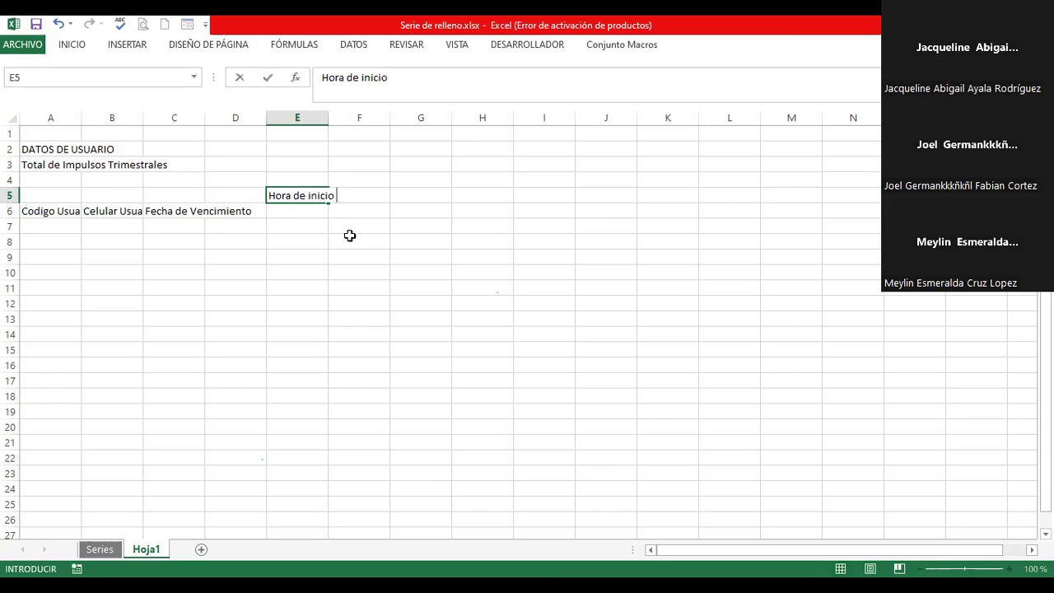
pyautogui.write(' d')
pyautogui.press('BackSpace')
pyautogui.write('Consumo')
pyautogui.press('Return')
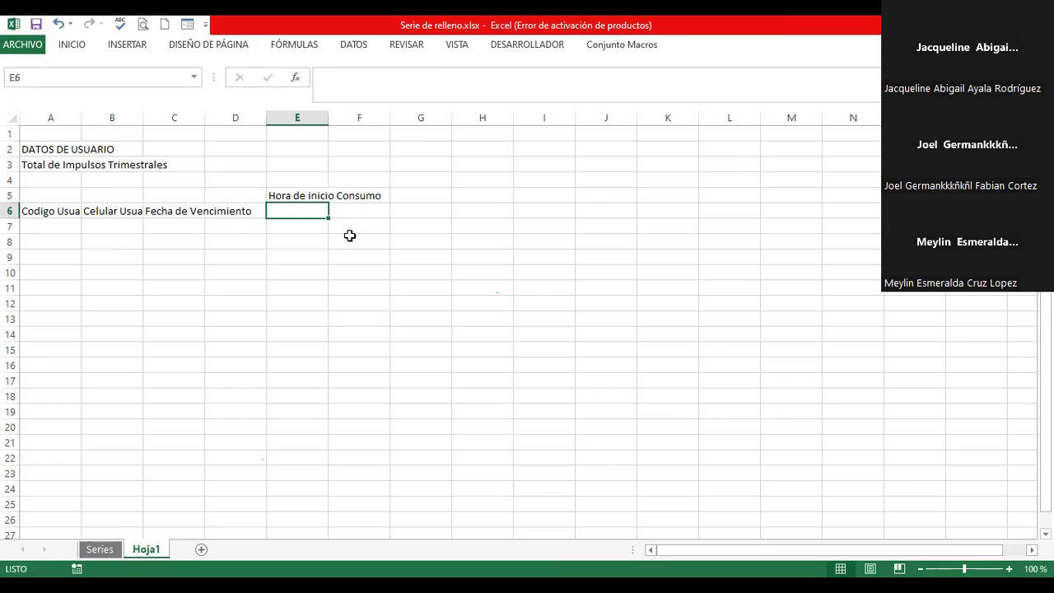
pyautogui.press('Up')
pyautogui.press('Right')
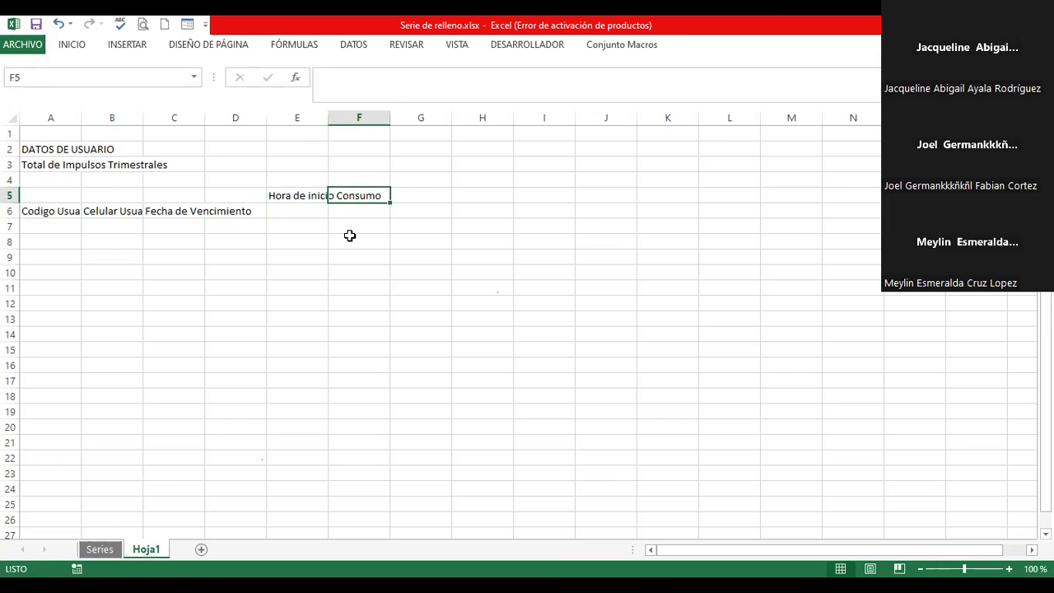
pyautogui.write('Día de corte')
pyautogui.press('Return')
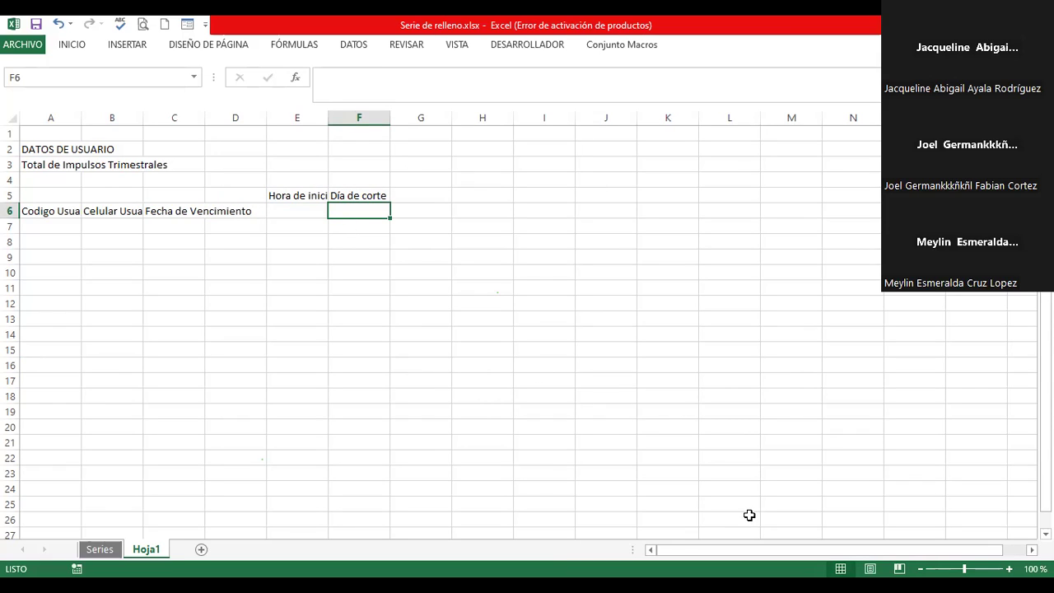
pyautogui.click(752, 556)
pyautogui.click(33, 211)
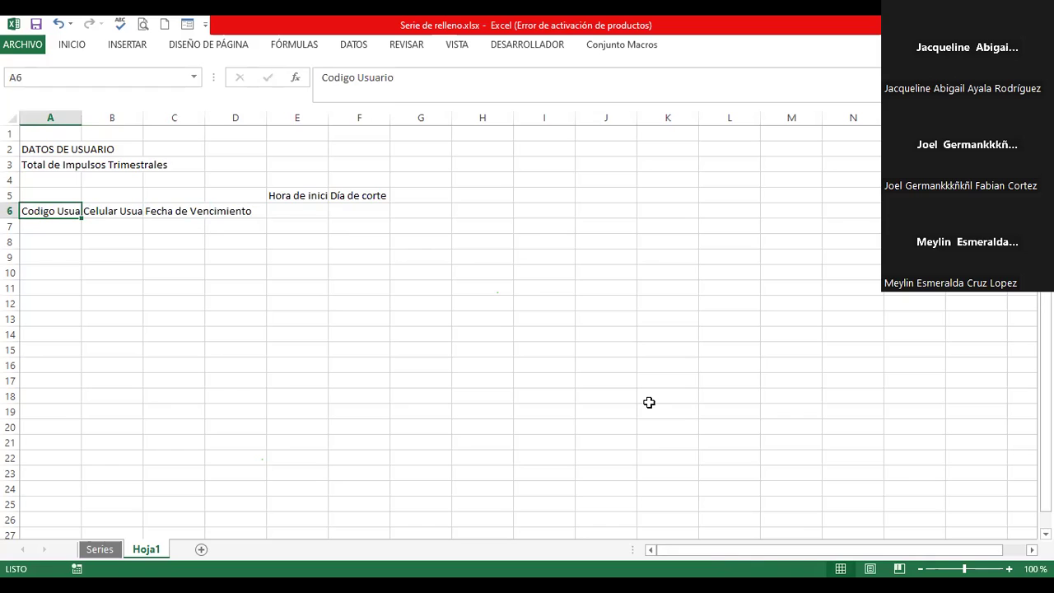
# - Select the Codigo Usuario and Celular Usuario headers and wrap their text
pyautogui.keyDown('ctrl'); pyautogui.scroll(4, 649, 402); pyautogui.keyUp('ctrl')
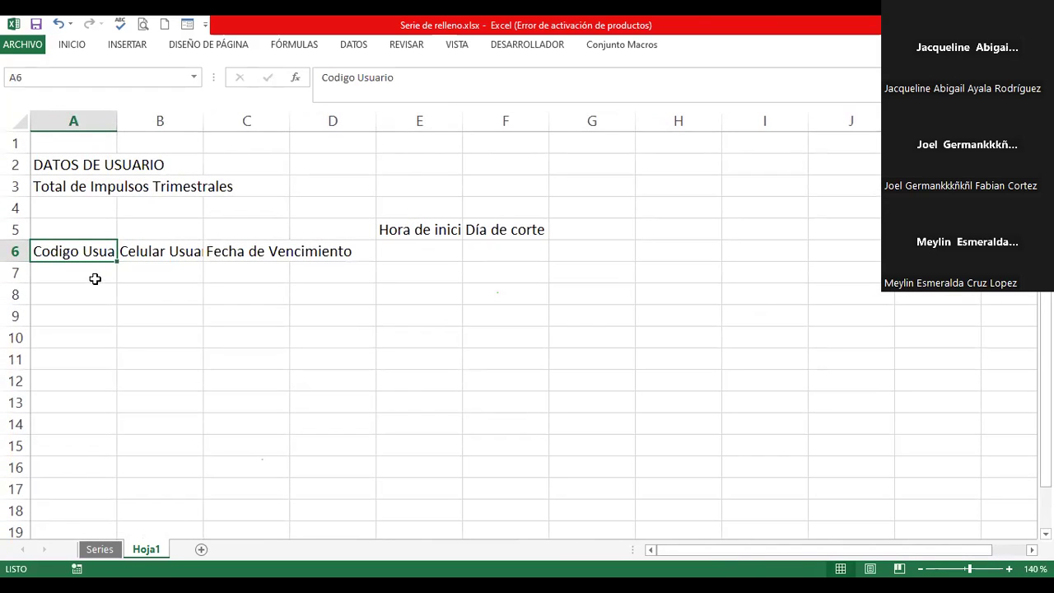
pyautogui.moveTo(85, 249); pyautogui.dragTo(132, 247)
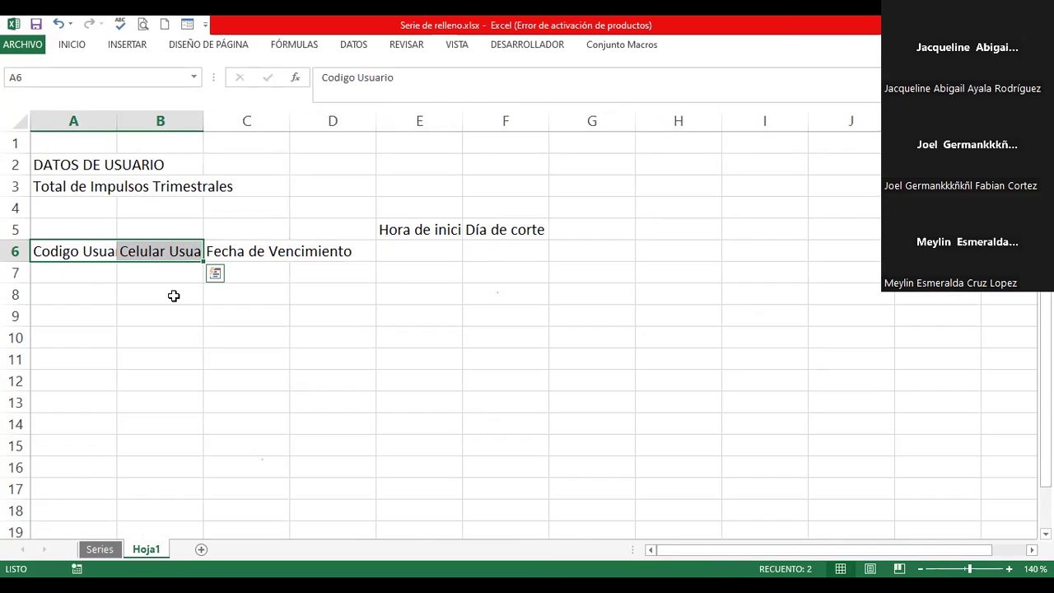
pyautogui.click(73, 46)
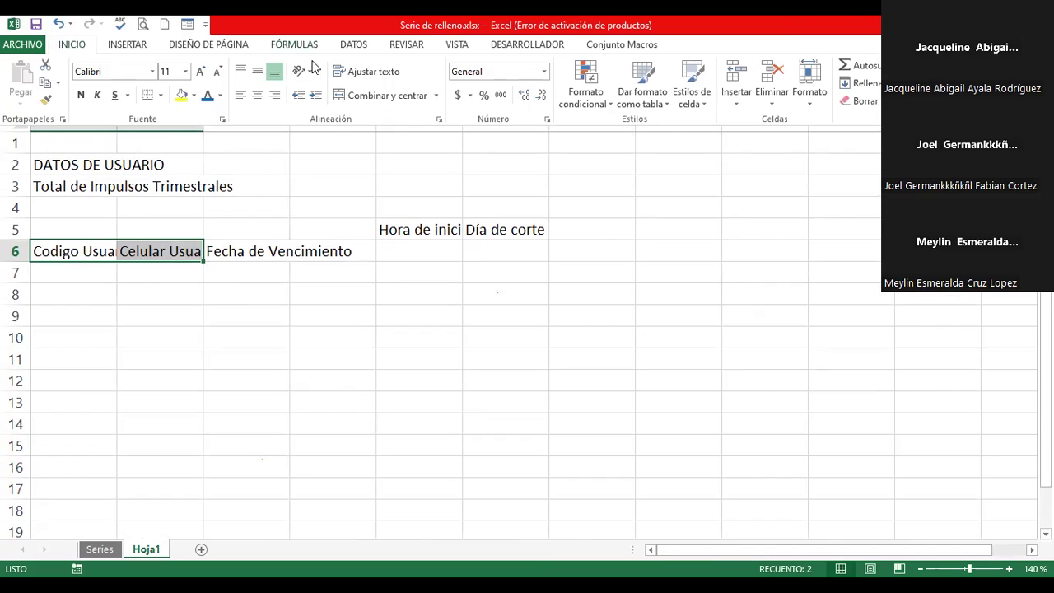
pyautogui.click(367, 73)
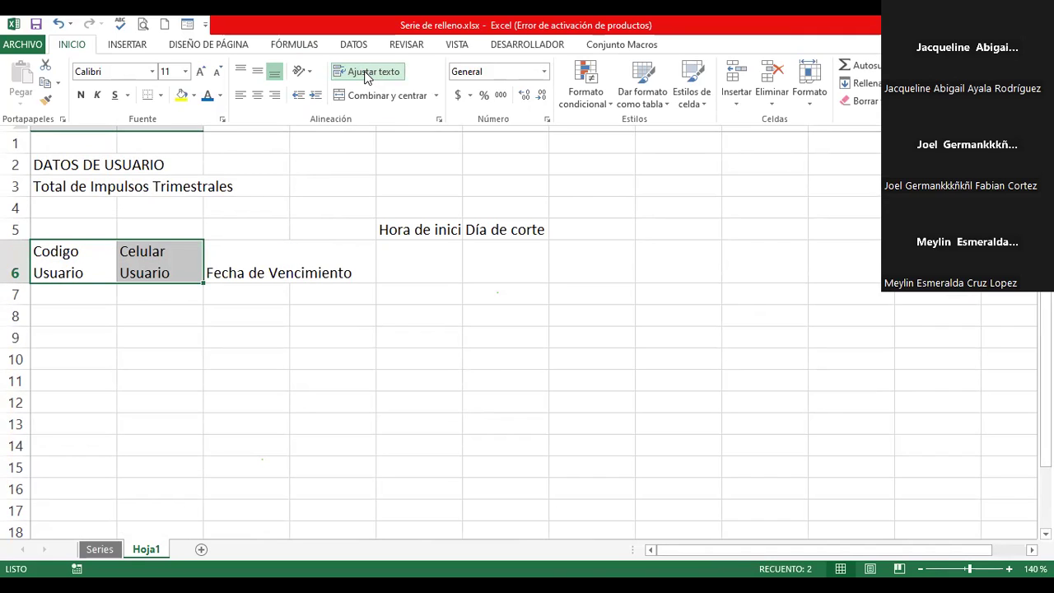
# - Set the headers to Angle Clockwise orientation and centre them horizontally and vertically
pyautogui.click(311, 70)
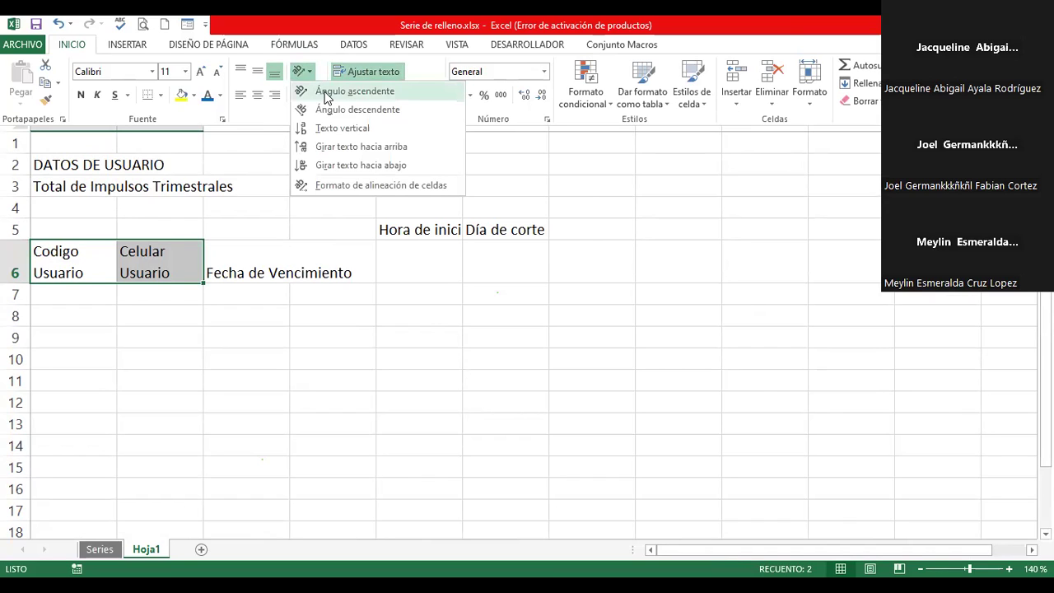
pyautogui.click(327, 95)
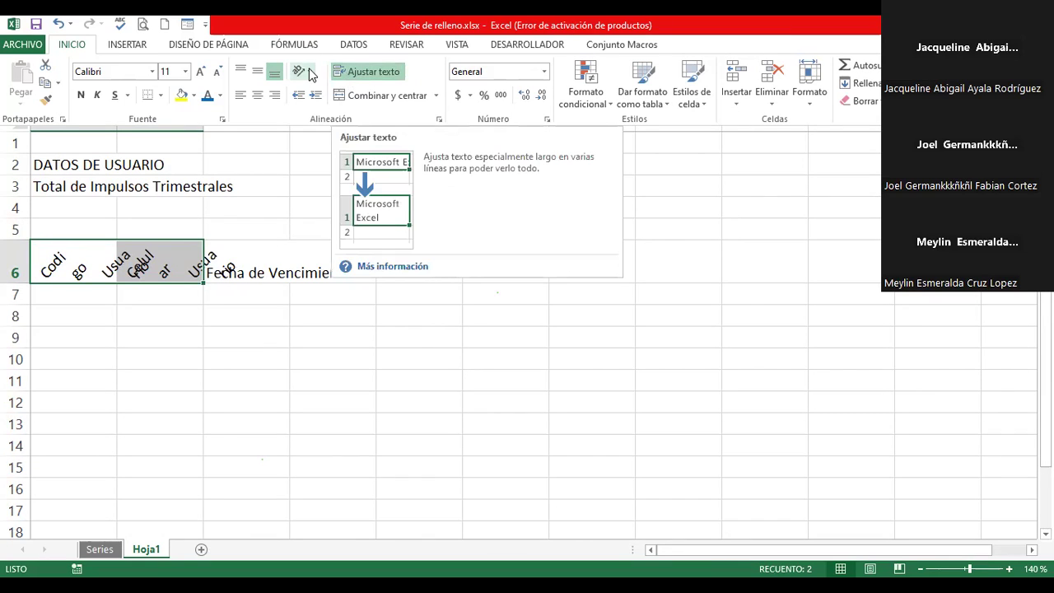
pyautogui.click(309, 73)
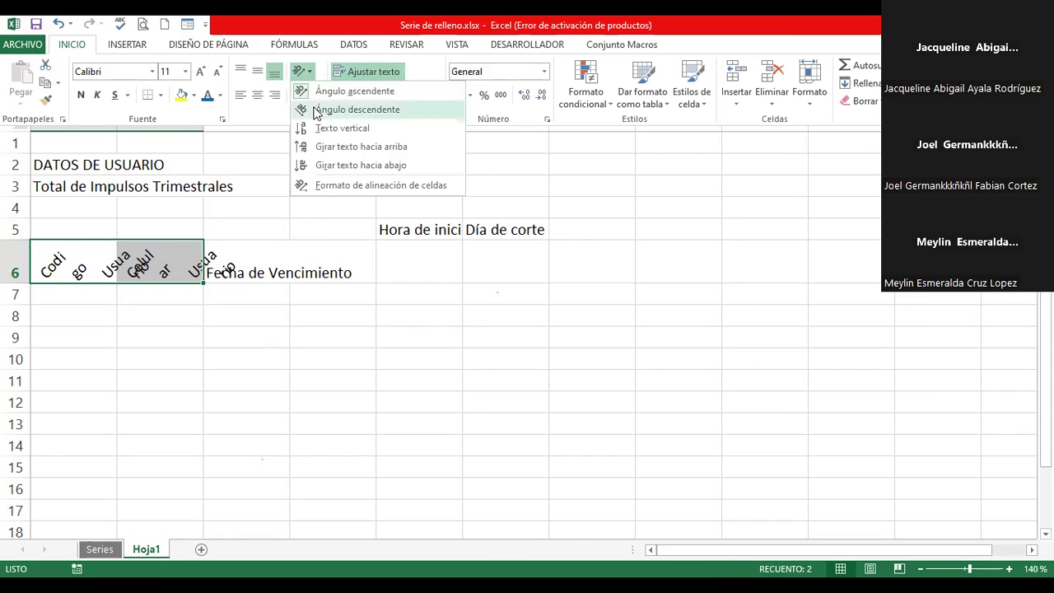
pyautogui.click(316, 112)
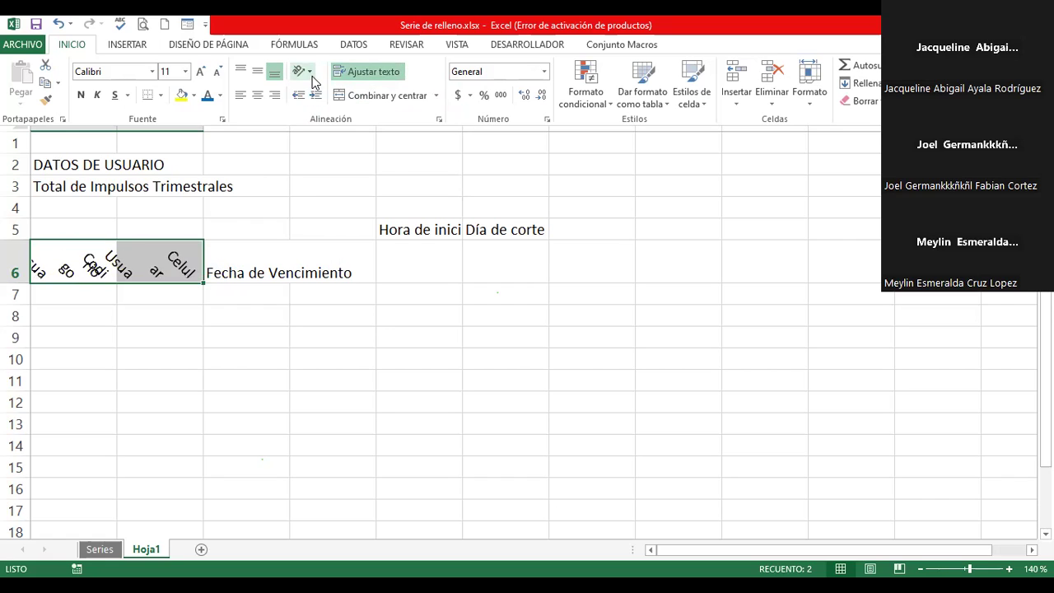
pyautogui.click(310, 73)
pyautogui.click(313, 110)
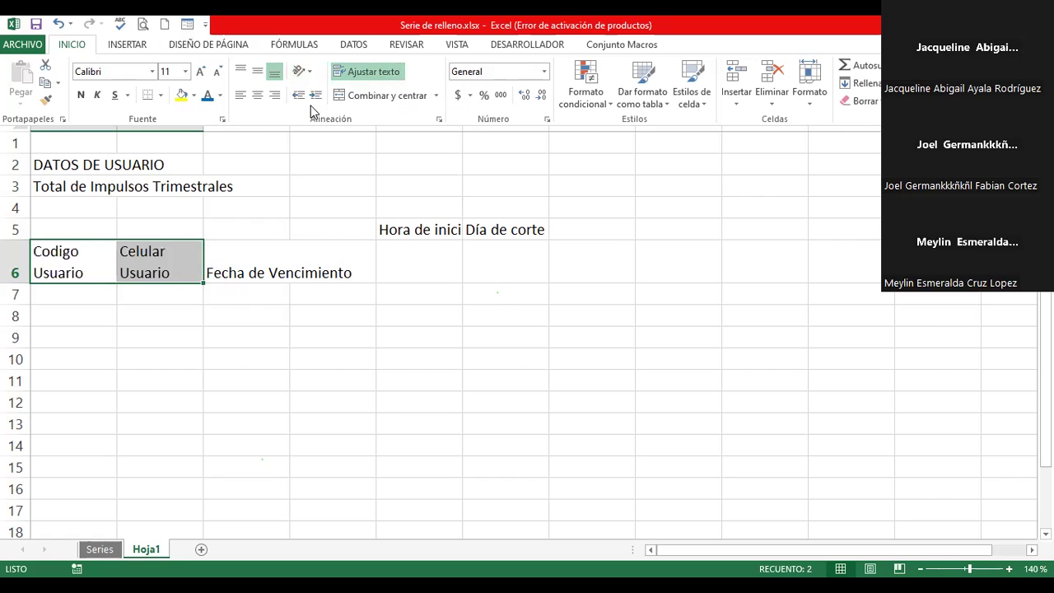
pyautogui.click(303, 72)
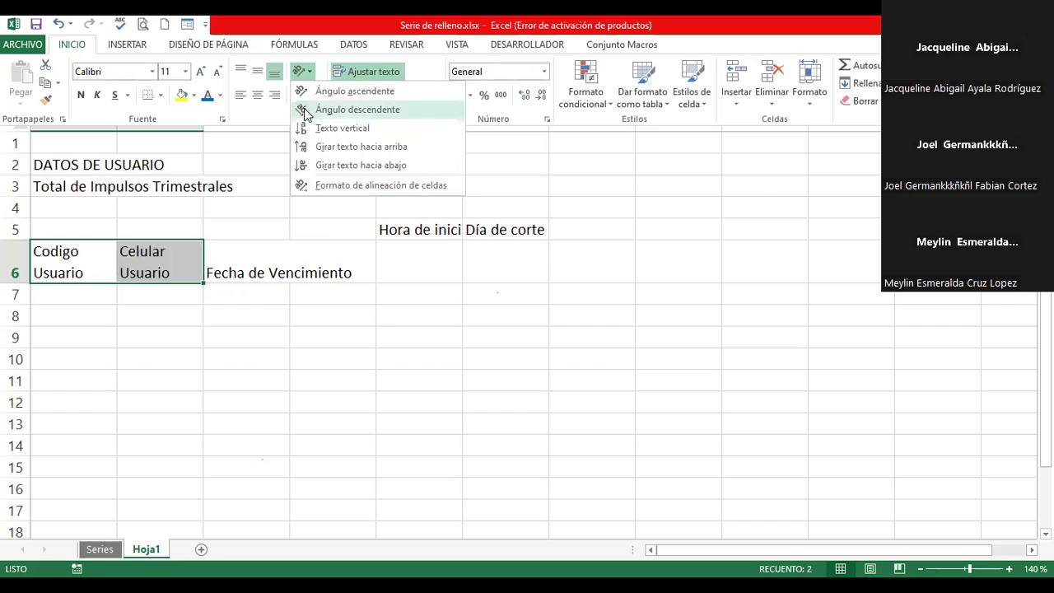
pyautogui.click(305, 112)
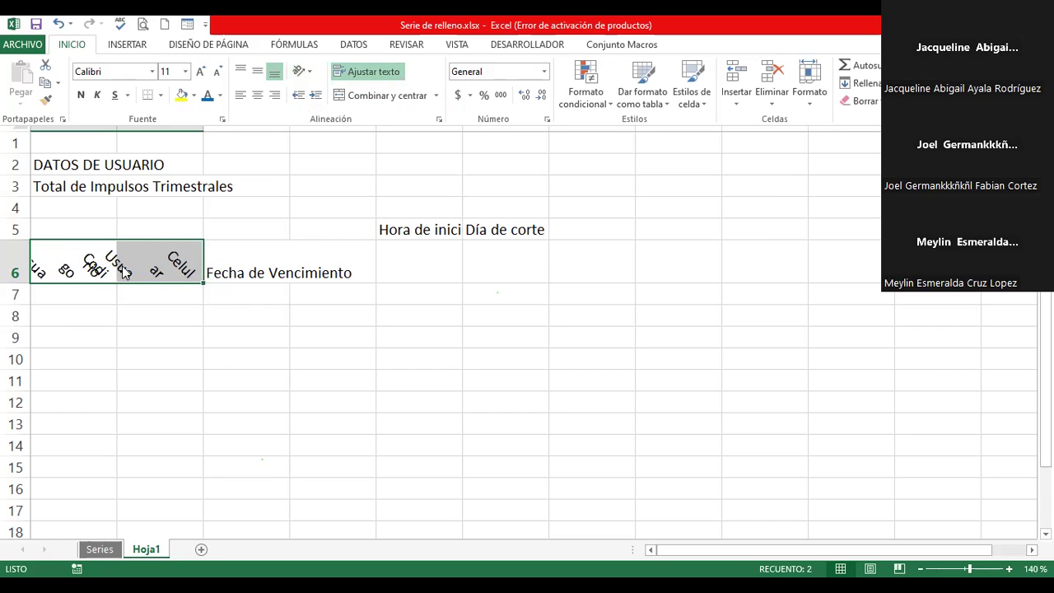
pyautogui.click(257, 75)
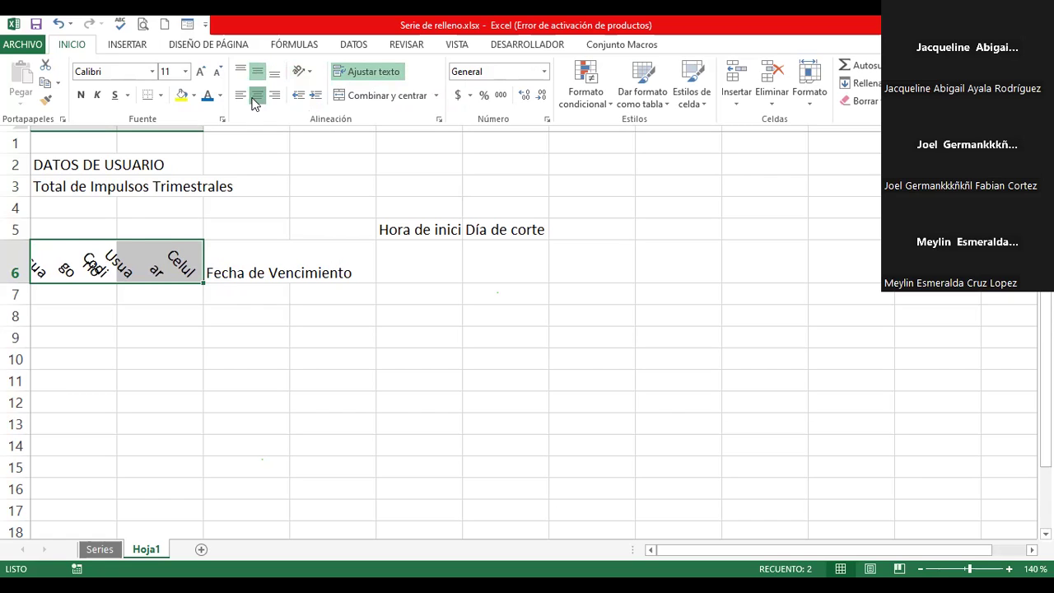
pyautogui.click(256, 96)
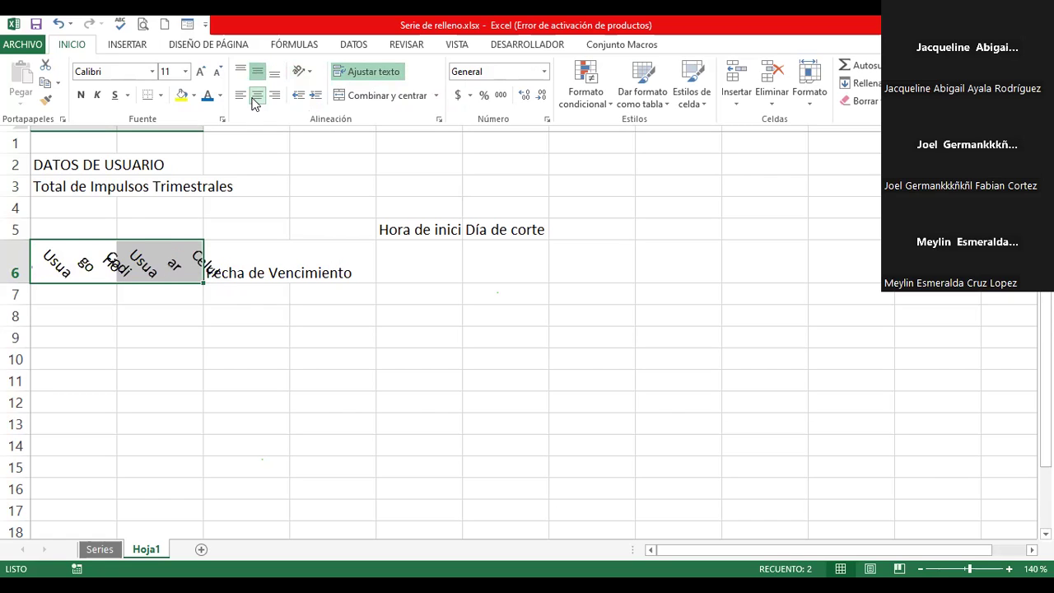
pyautogui.click(17, 285)
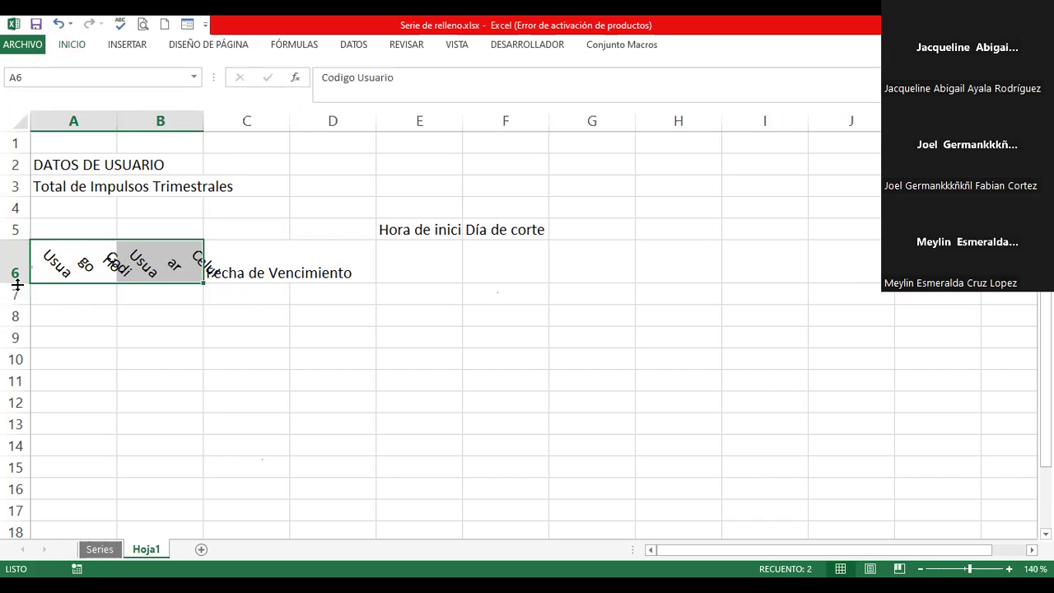
# - Drag row 6 taller to reveal the slanted headers and narrow columns A and B slightly
pyautogui.moveTo(18, 285); pyautogui.dragTo(23, 318)
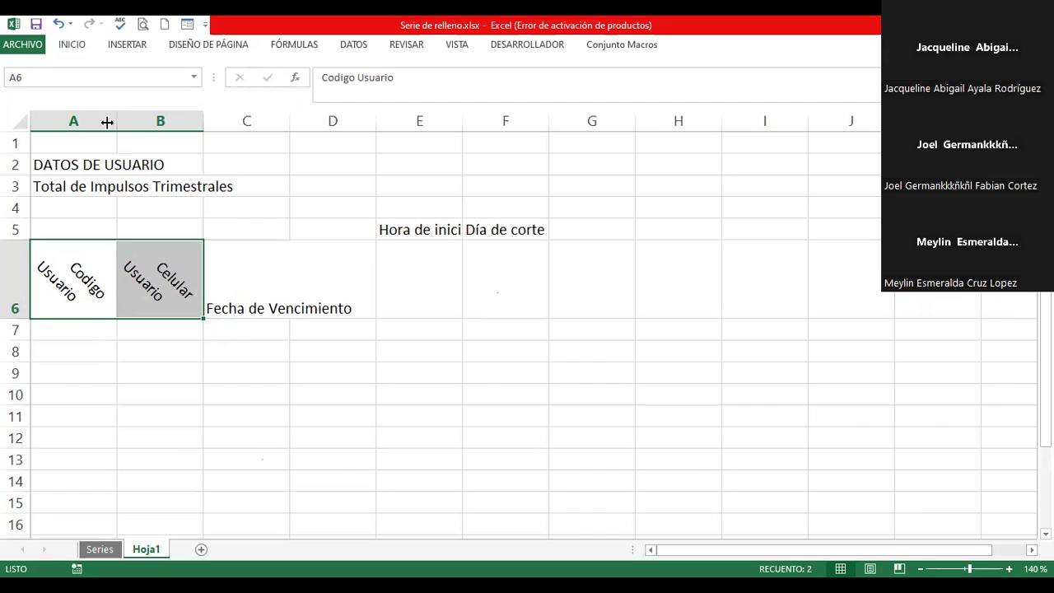
pyautogui.moveTo(107, 122); pyautogui.dragTo(108, 119)
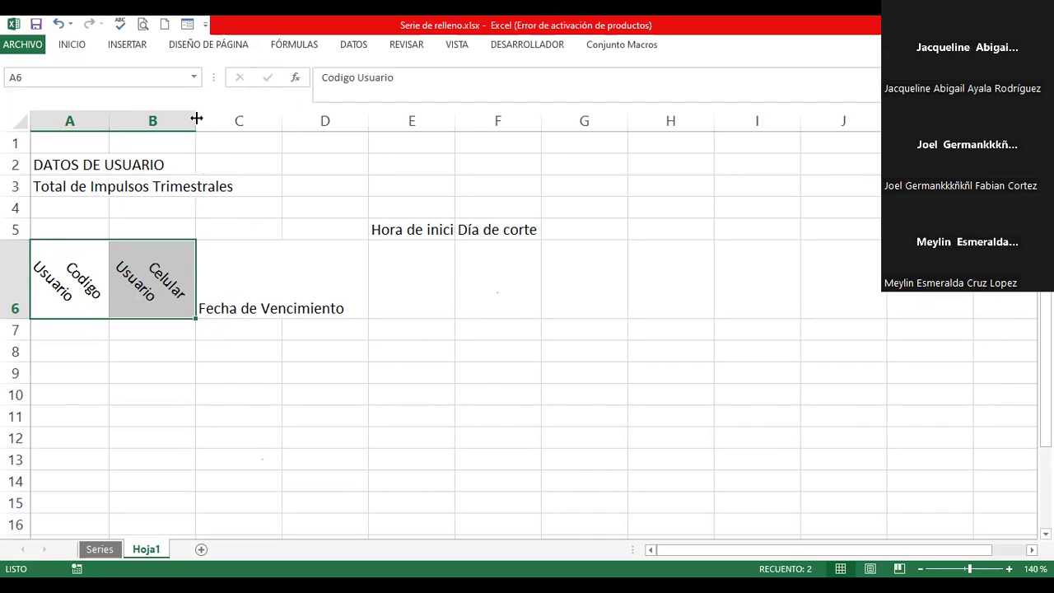
pyautogui.moveTo(196, 119); pyautogui.dragTo(189, 118)
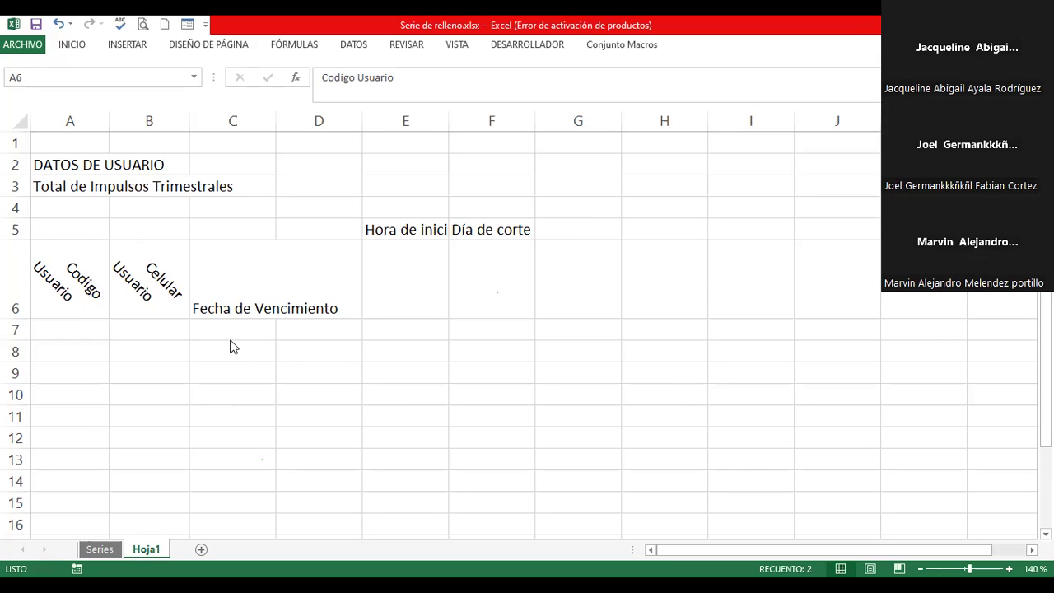
# - Widen column C to fit 'Fecha de Vencimiento' and make C6 bold, centred and middle-aligned
pyautogui.click(239, 285)
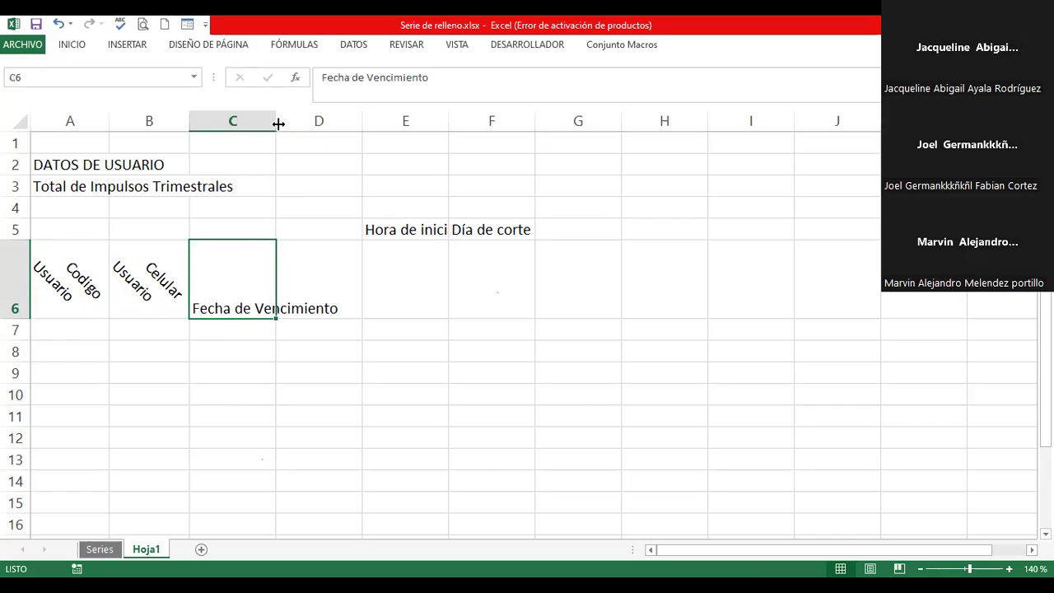
pyautogui.moveTo(276, 122)
pyautogui.mouseDown()
pyautogui.moveTo(344, 134)
pyautogui.moveTo(357, 125)
pyautogui.mouseUp()
pyautogui.click(80, 44)
pyautogui.click(258, 96)
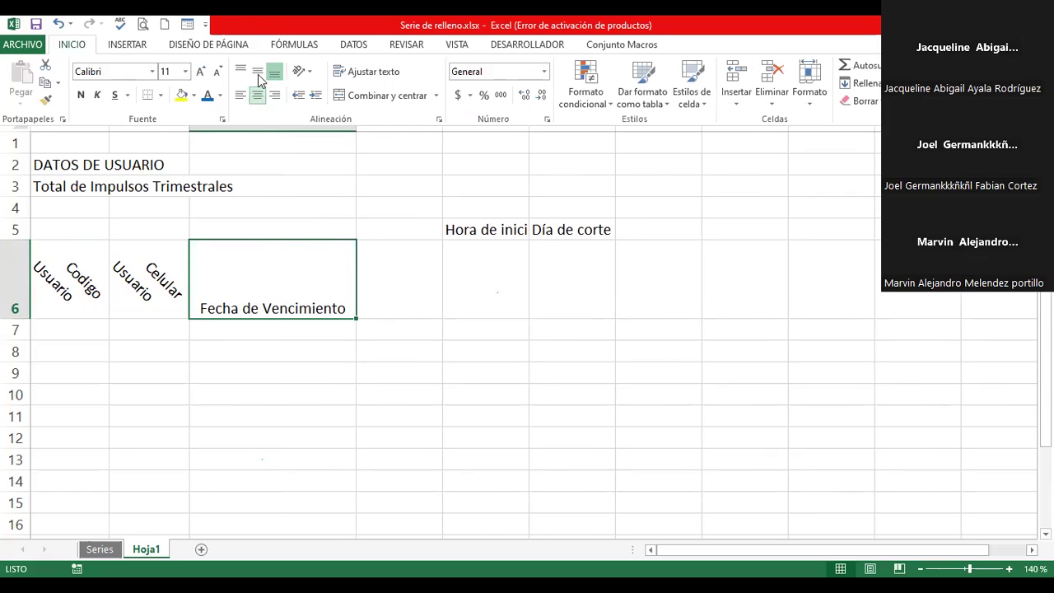
pyautogui.click(257, 74)
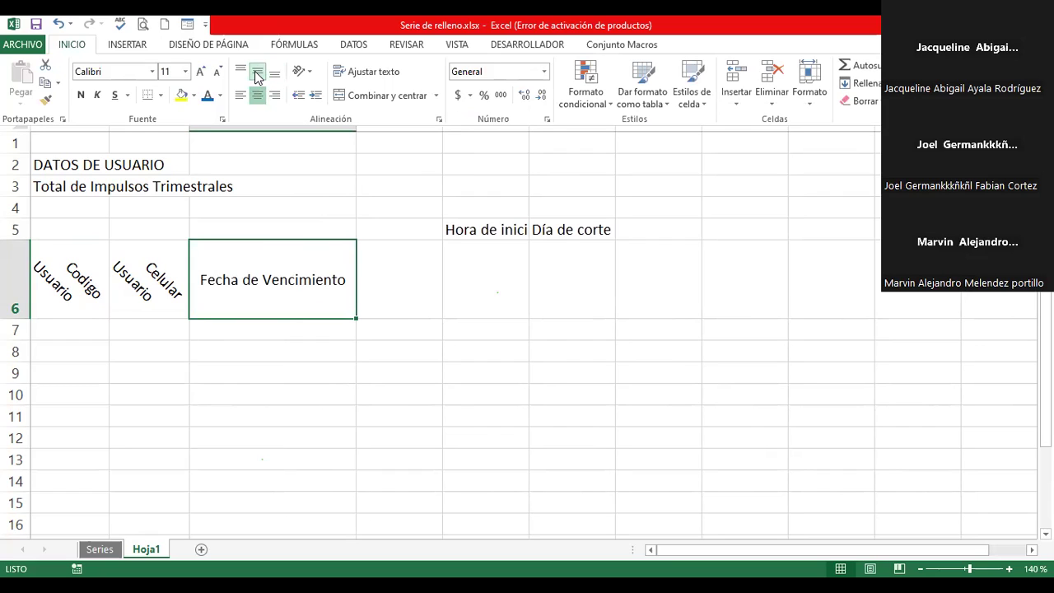
pyautogui.click(82, 96)
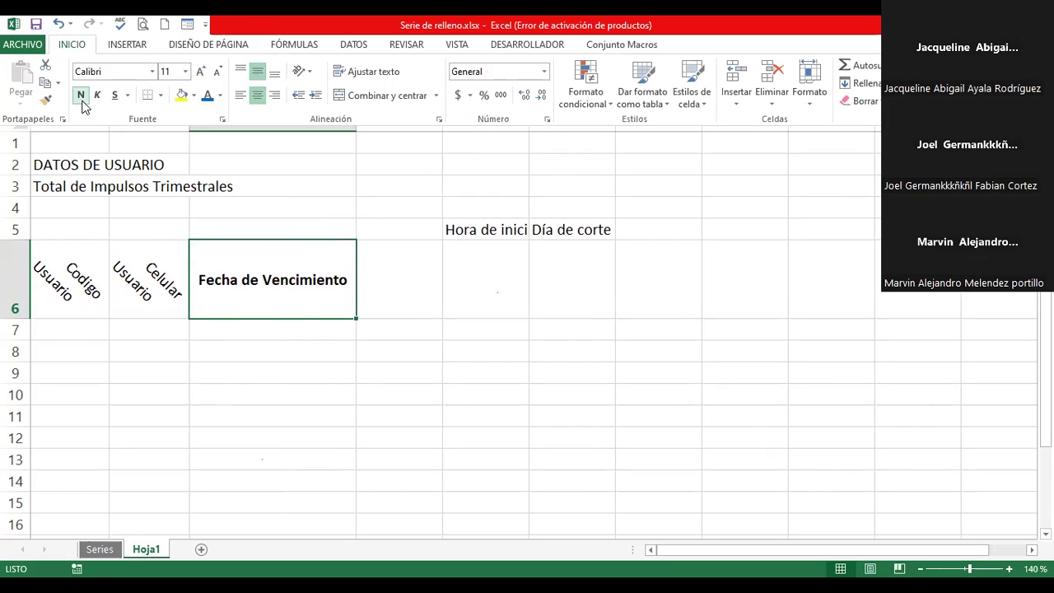
pyautogui.click(114, 294)
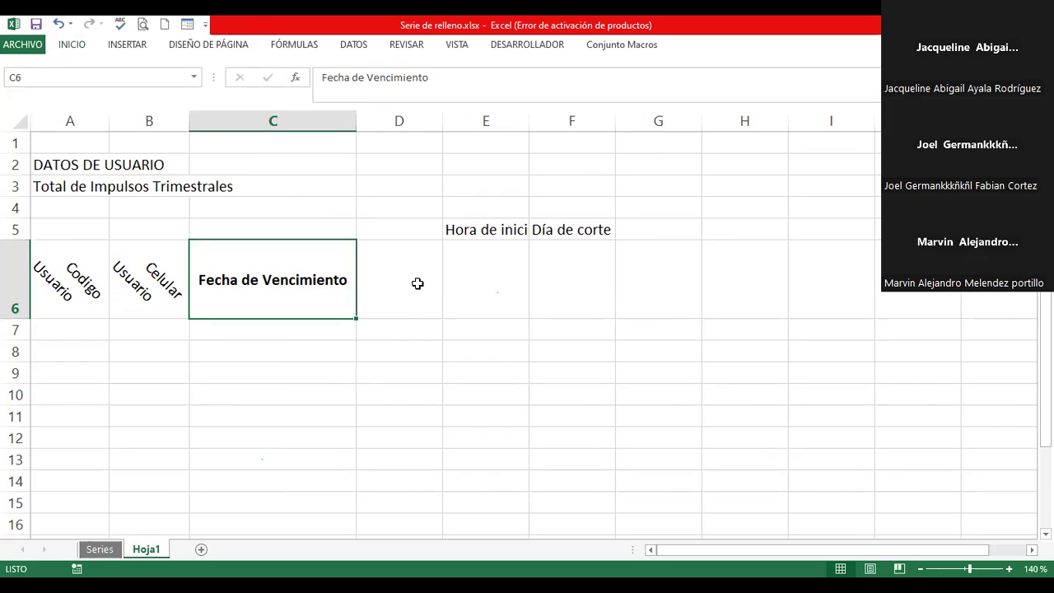
# - Merge D5:D6 for 'Hora de inicio Consumo' and wrap its text
pyautogui.click(391, 125)
pyautogui.rightClick(392, 124)
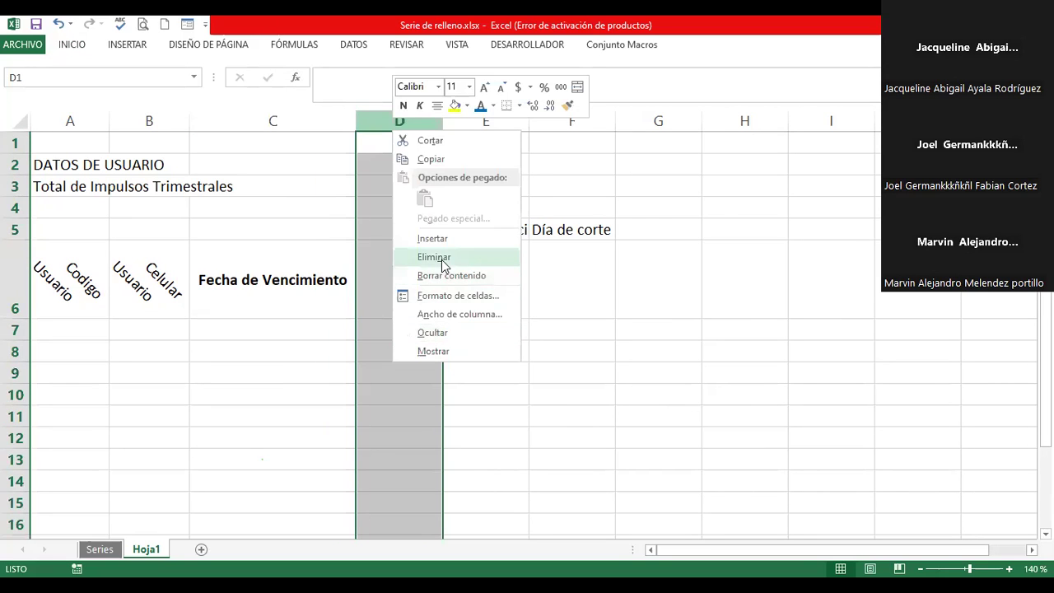
pyautogui.click(390, 230)
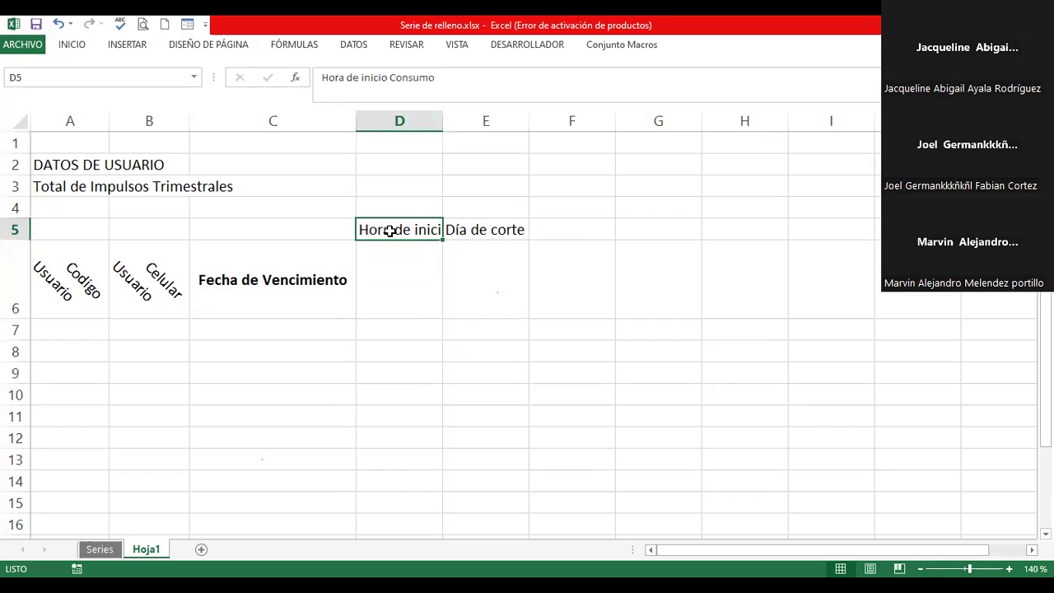
pyautogui.moveTo(390, 231); pyautogui.dragTo(391, 269)
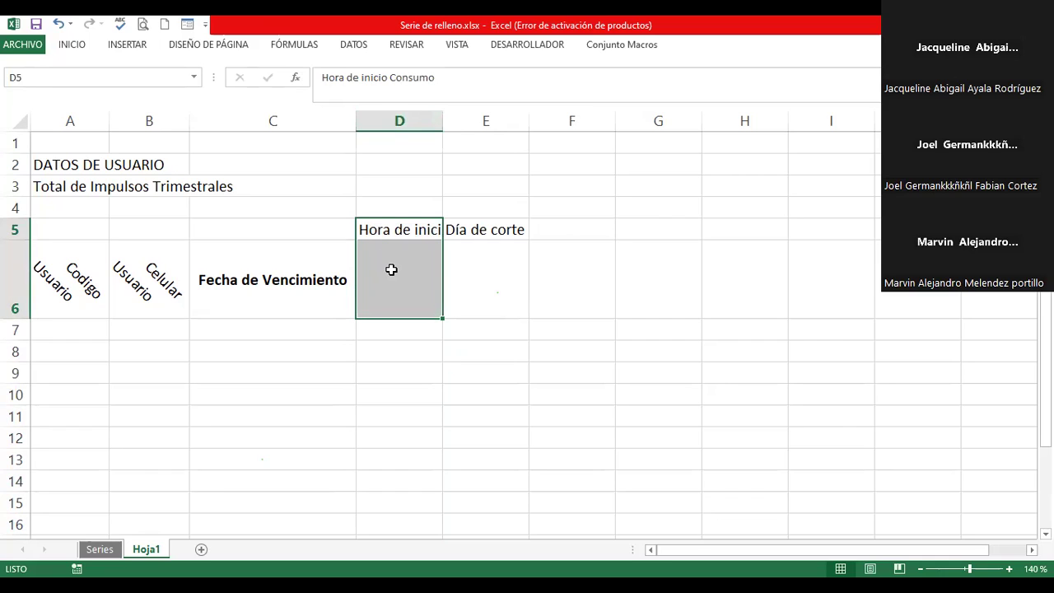
pyautogui.click(95, 45)
pyautogui.click(365, 97)
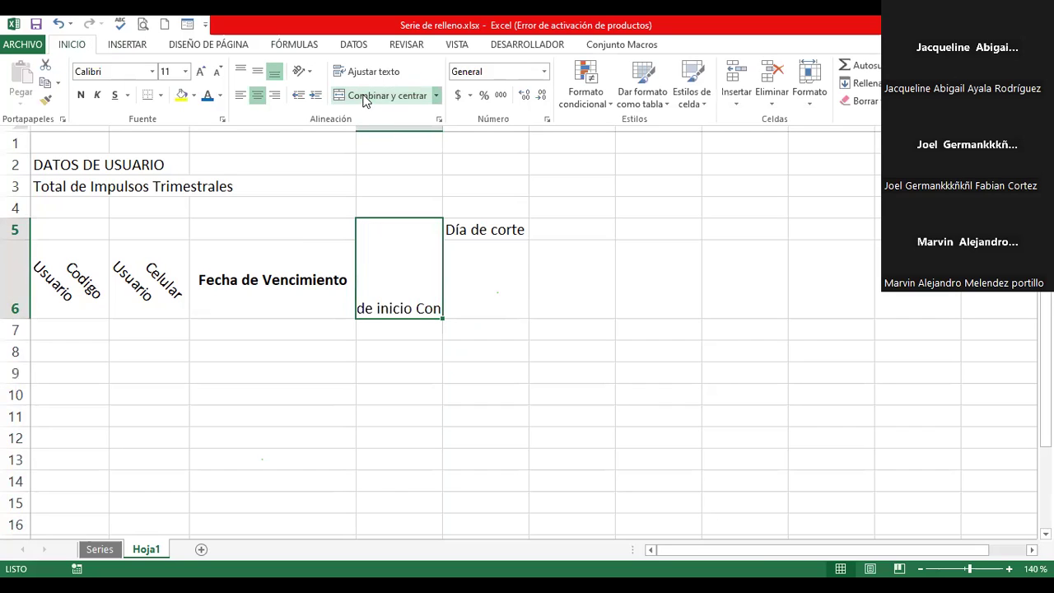
pyautogui.click(360, 74)
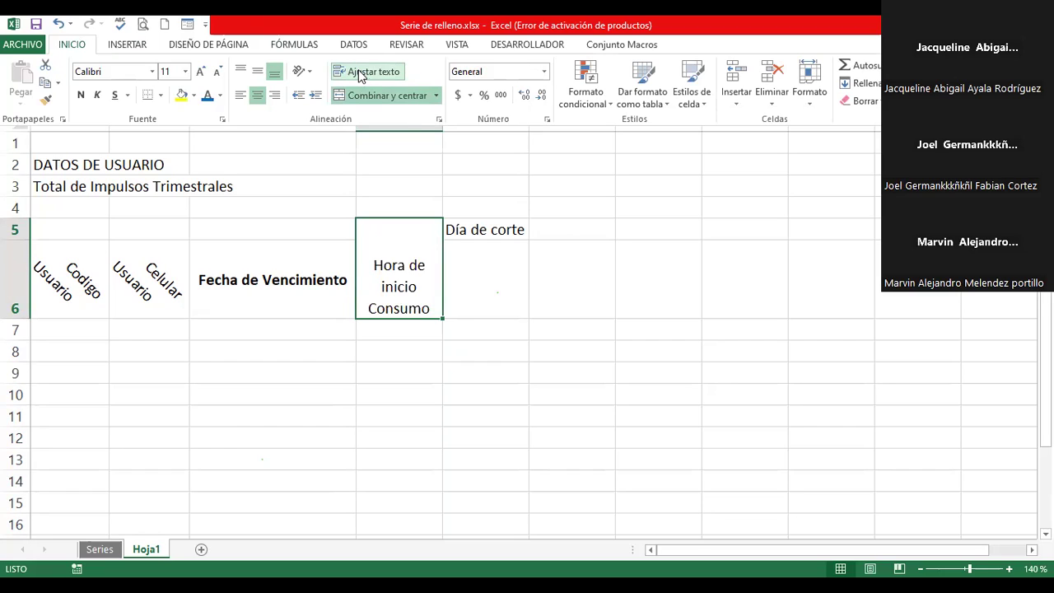
pyautogui.click(481, 224)
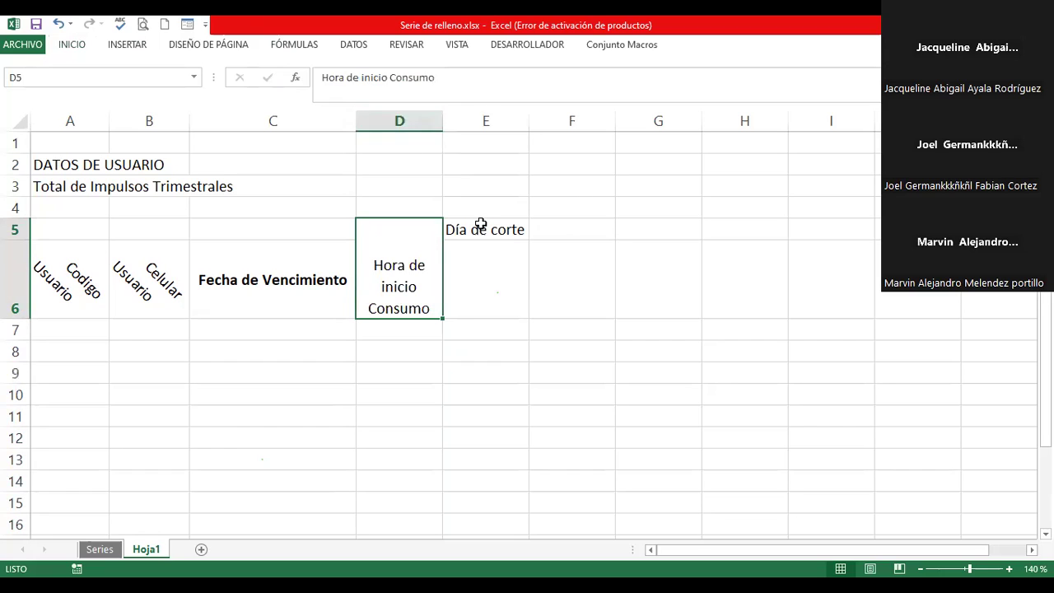
# - Merge E5:E6 for 'Día de corte', narrow column E, then middle-align and bold both headers
pyautogui.moveTo(481, 224); pyautogui.dragTo(490, 288)
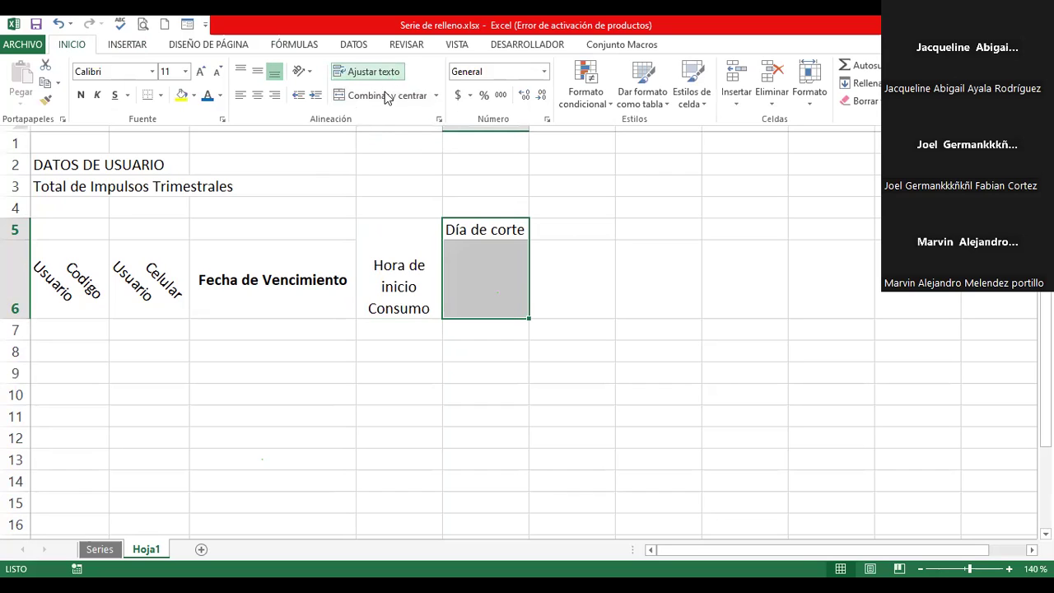
pyautogui.click(381, 97)
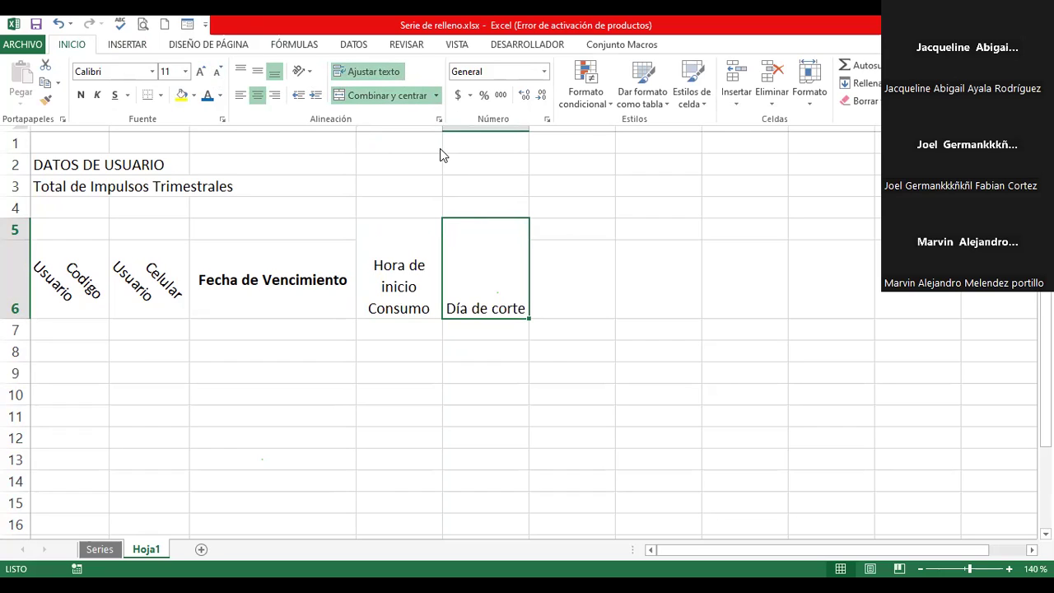
pyautogui.click(531, 147)
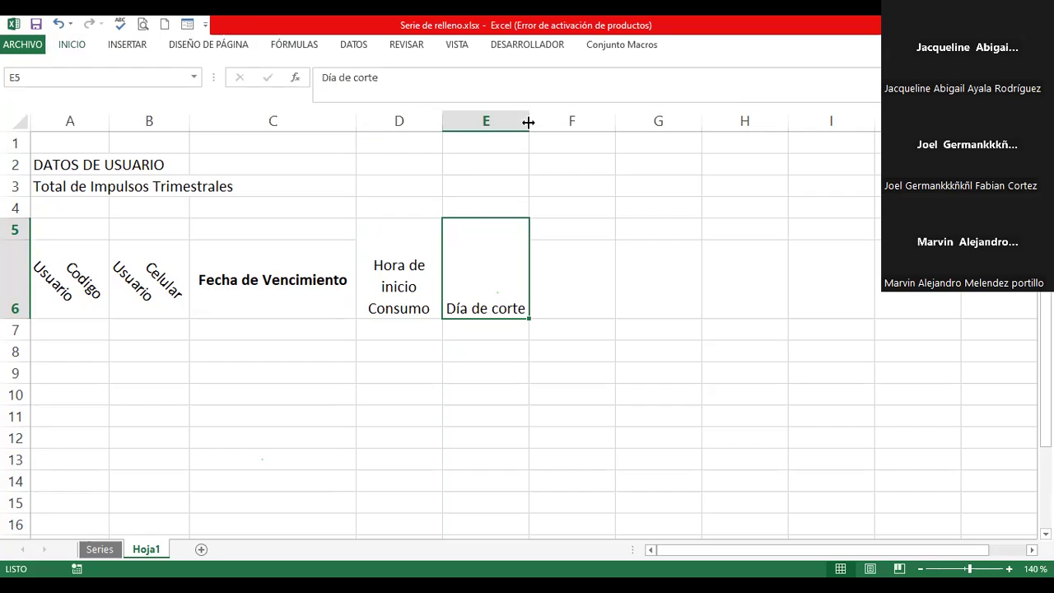
pyautogui.moveTo(528, 122); pyautogui.dragTo(522, 122)
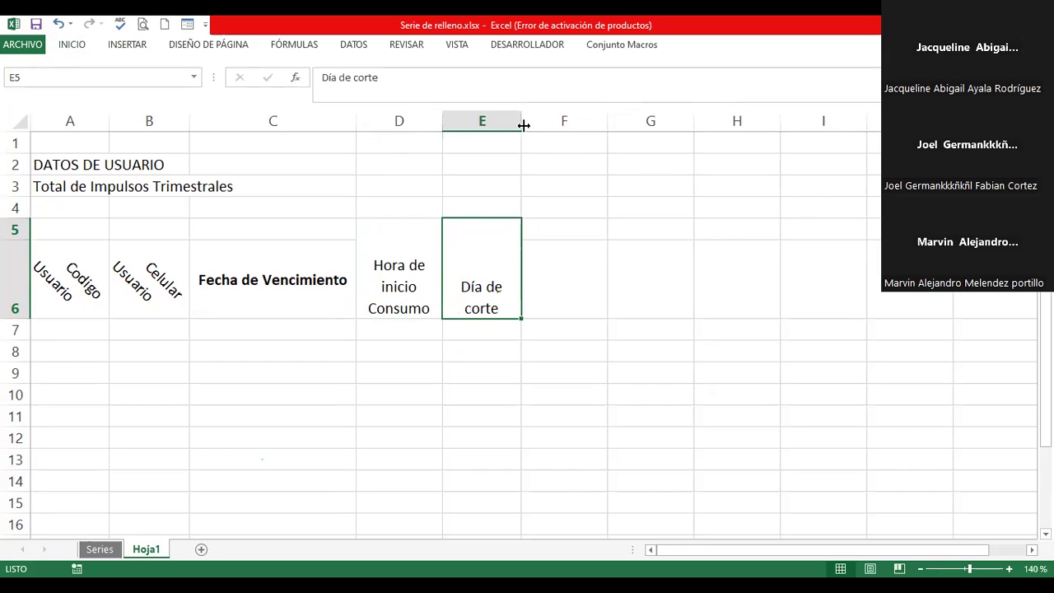
pyautogui.moveTo(384, 283); pyautogui.dragTo(465, 278)
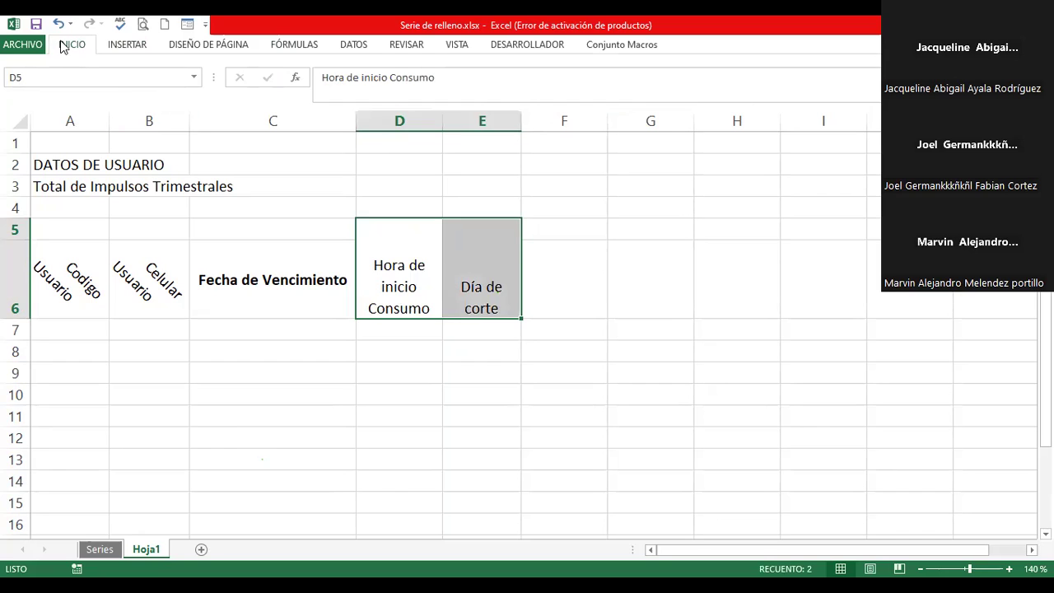
pyautogui.click(257, 71)
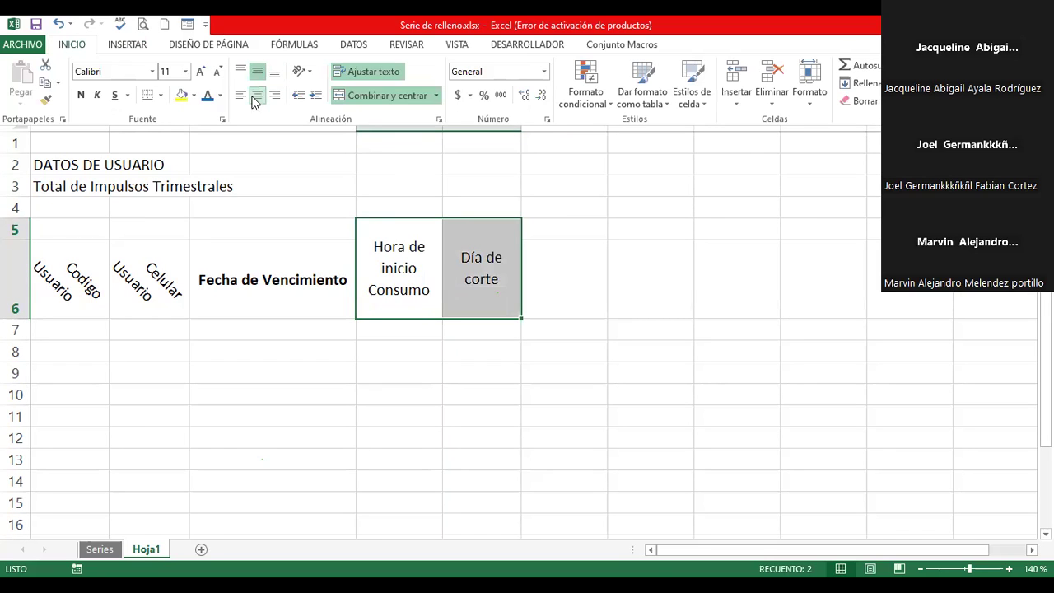
pyautogui.click(80, 95)
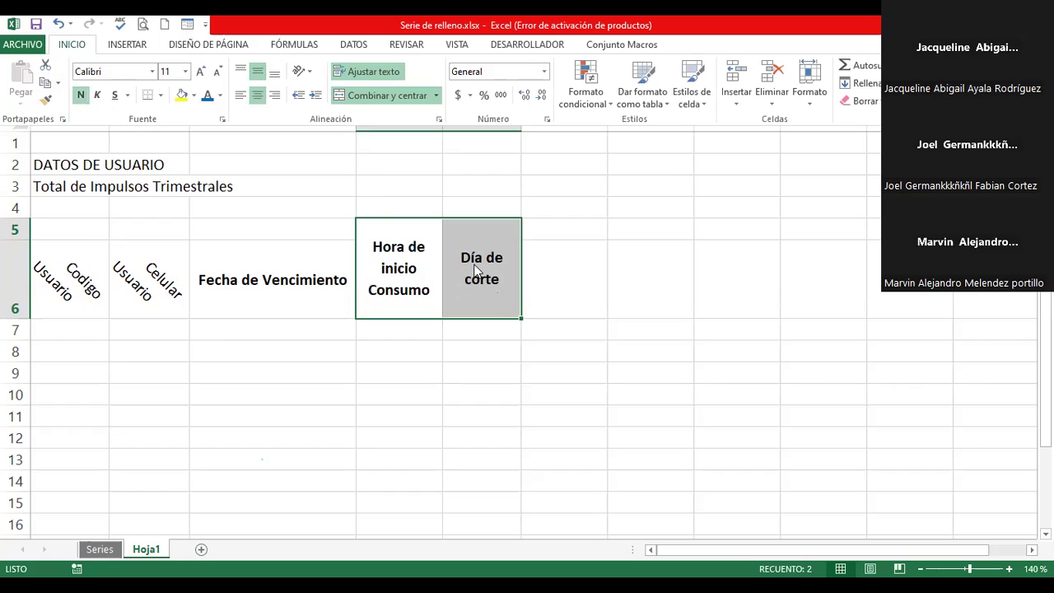
# - Enter 'Impulsos por Mes' in F5 and 'Enero' in F6
pyautogui.click(567, 229)
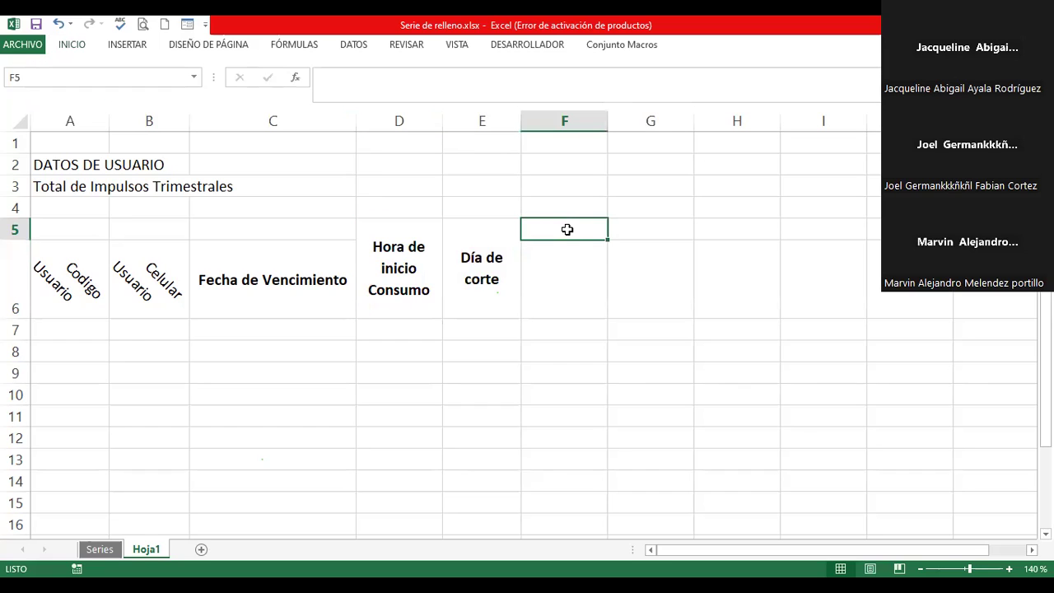
pyautogui.write('Impulsos por Mes')
pyautogui.press('Return')
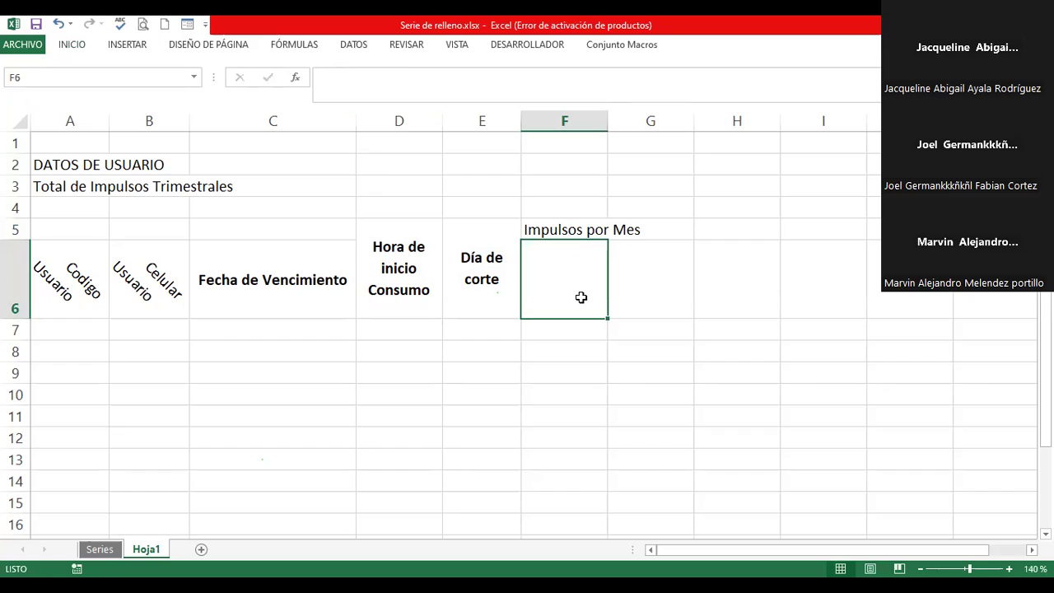
pyautogui.write('Enero')
pyautogui.press('Return')
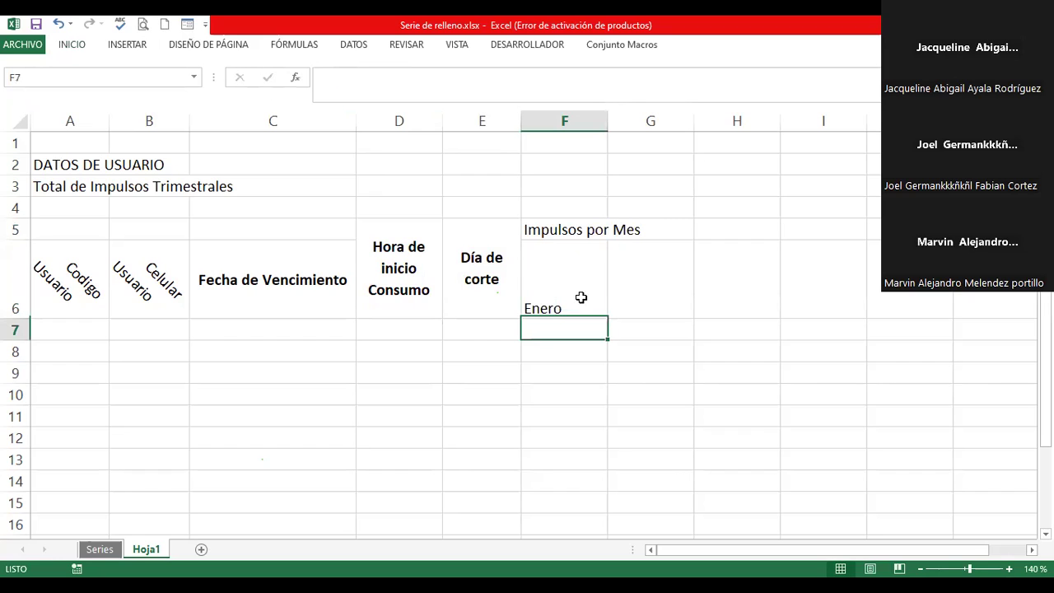
# - Fill Enero through Marzo across F6:H6 and centre the months horizontally and vertically
pyautogui.click(580, 298)
pyautogui.moveTo(604, 321)
pyautogui.mouseDown()
pyautogui.moveTo(699, 287)
pyautogui.moveTo(742, 287)
pyautogui.mouseUp()
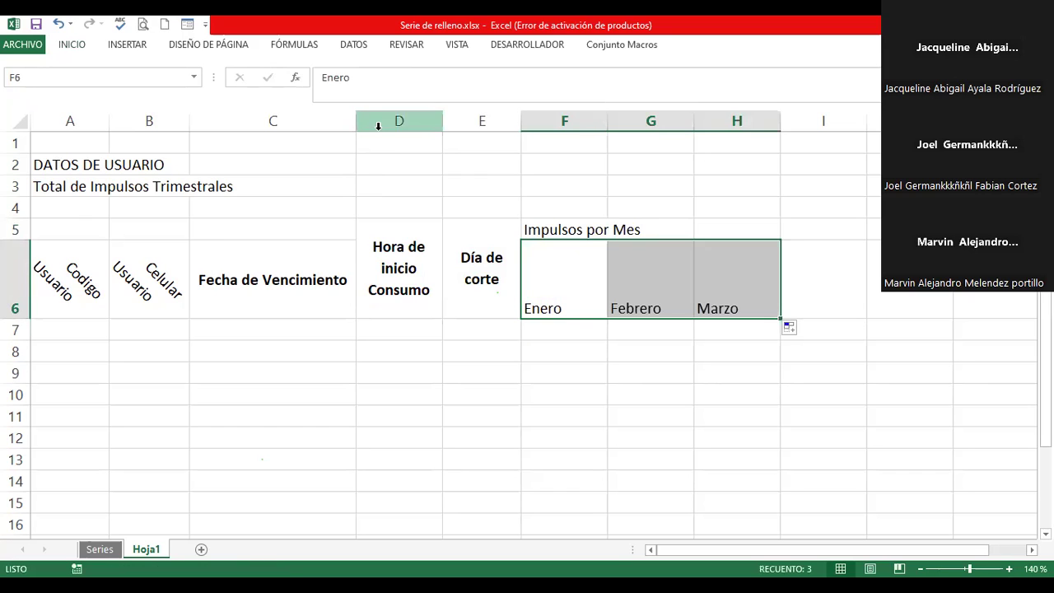
pyautogui.click(76, 44)
pyautogui.click(257, 95)
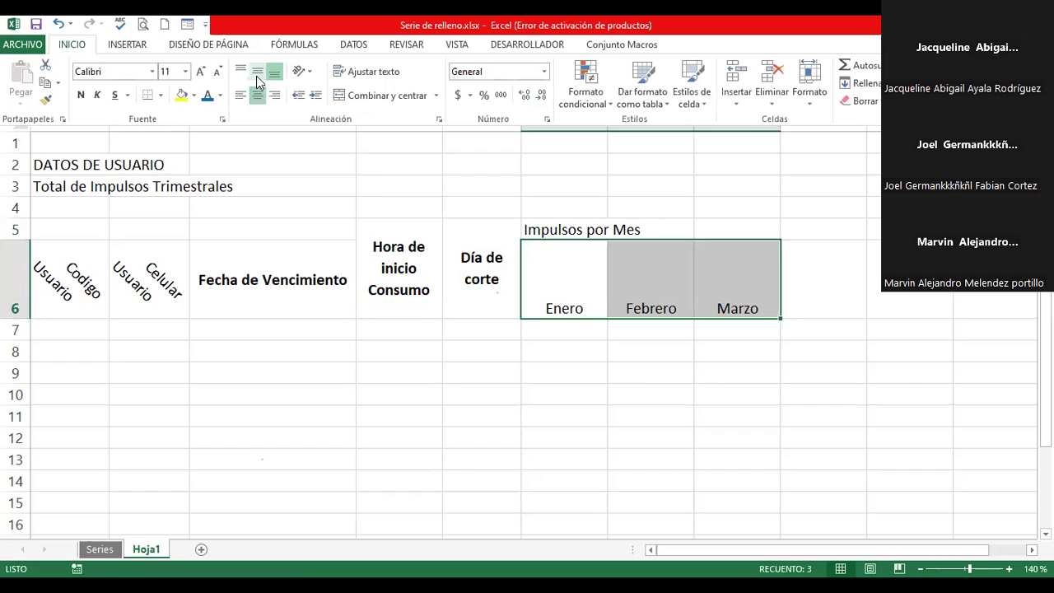
pyautogui.click(257, 72)
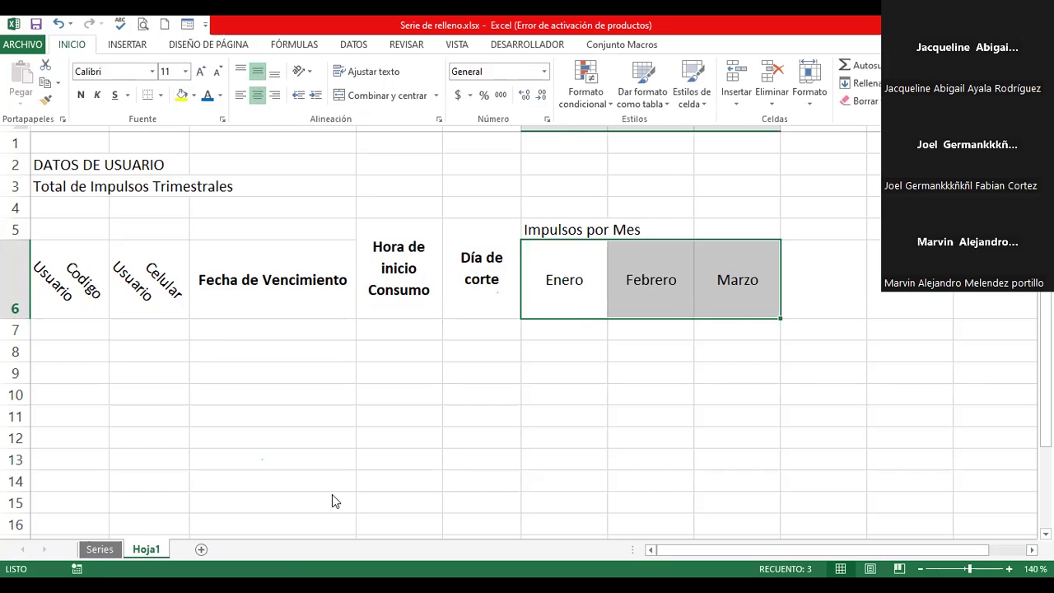
pyautogui.press('Escape')
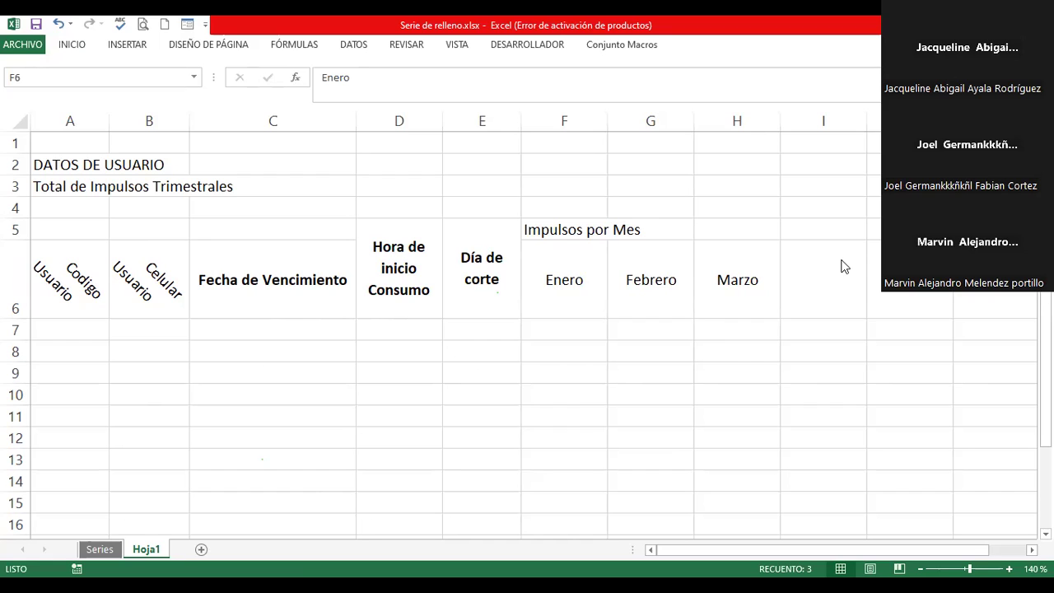
pyautogui.click(814, 270)
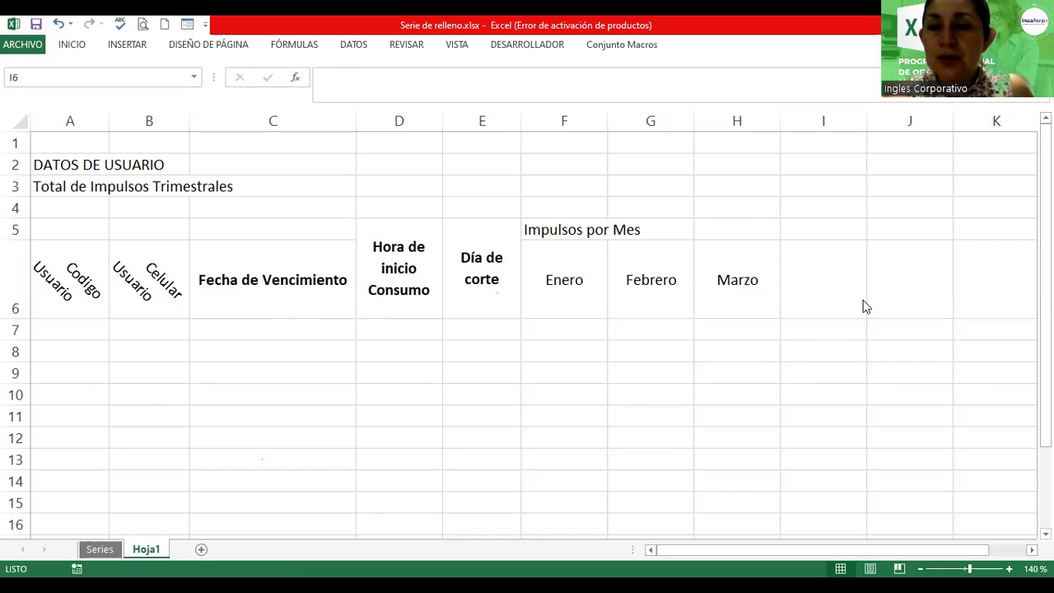
# - Enter 'Impulsos Trimestrales' in I6 with wrapped text, then select F5:I5
pyautogui.click(805, 285)
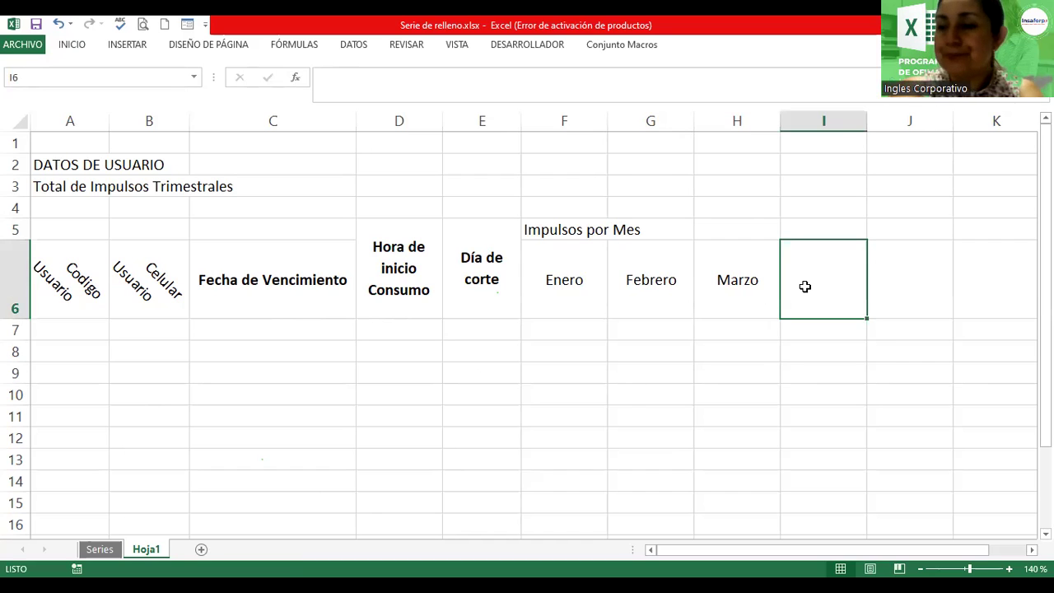
pyautogui.write('Impulsos Trimestrales')
pyautogui.press('Return')
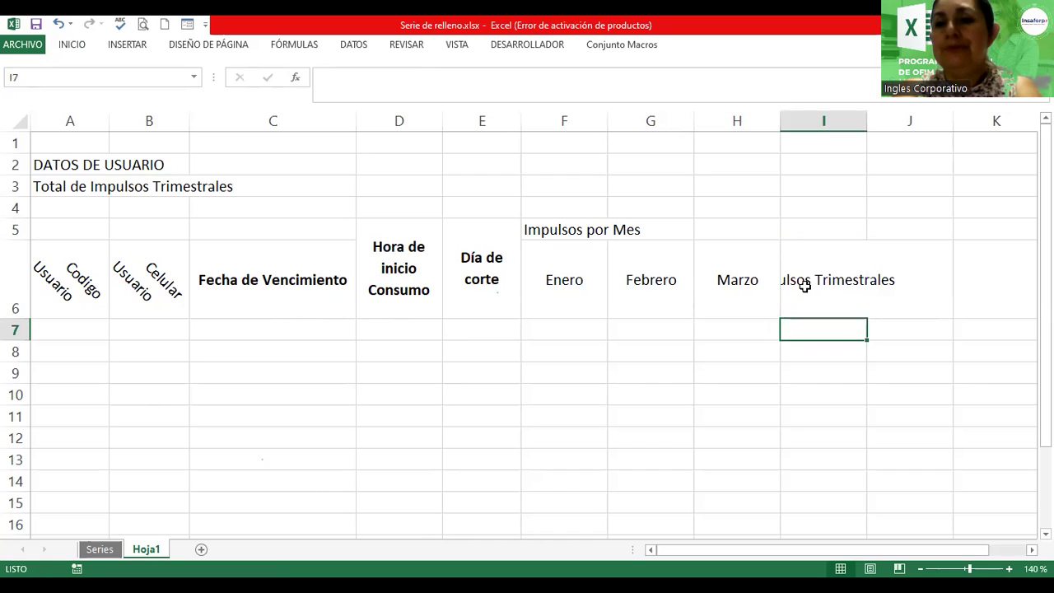
pyautogui.click(805, 286)
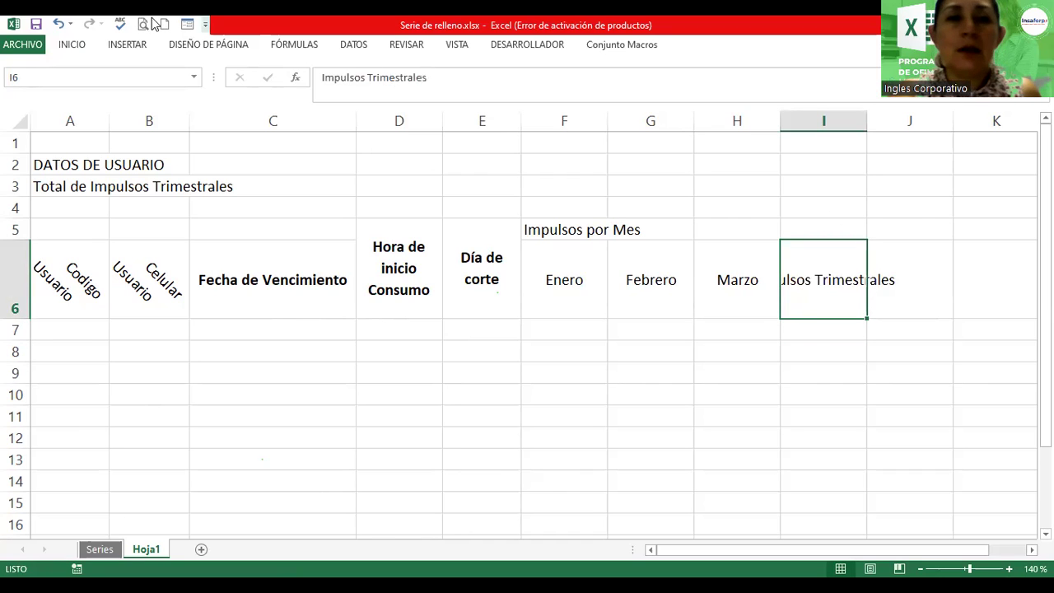
pyautogui.click(72, 44)
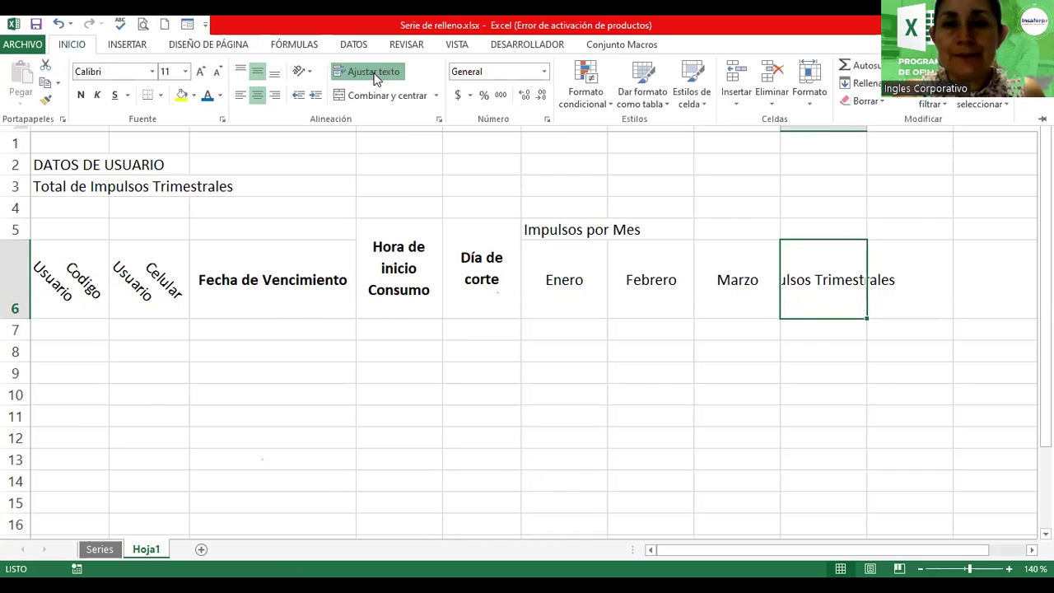
pyautogui.click(375, 71)
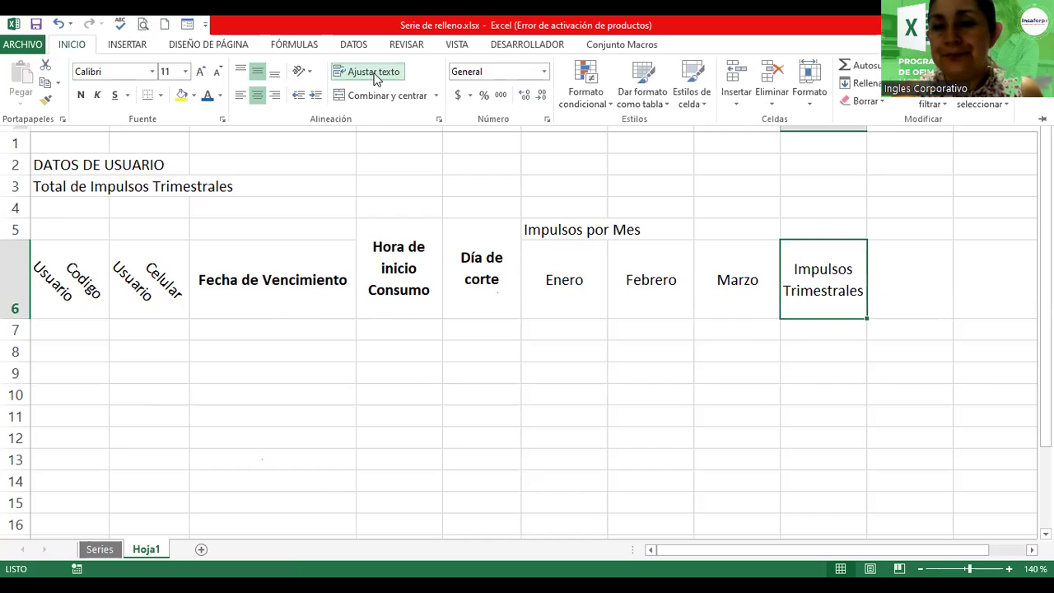
pyautogui.click(576, 233)
pyautogui.moveTo(552, 230); pyautogui.dragTo(796, 223)
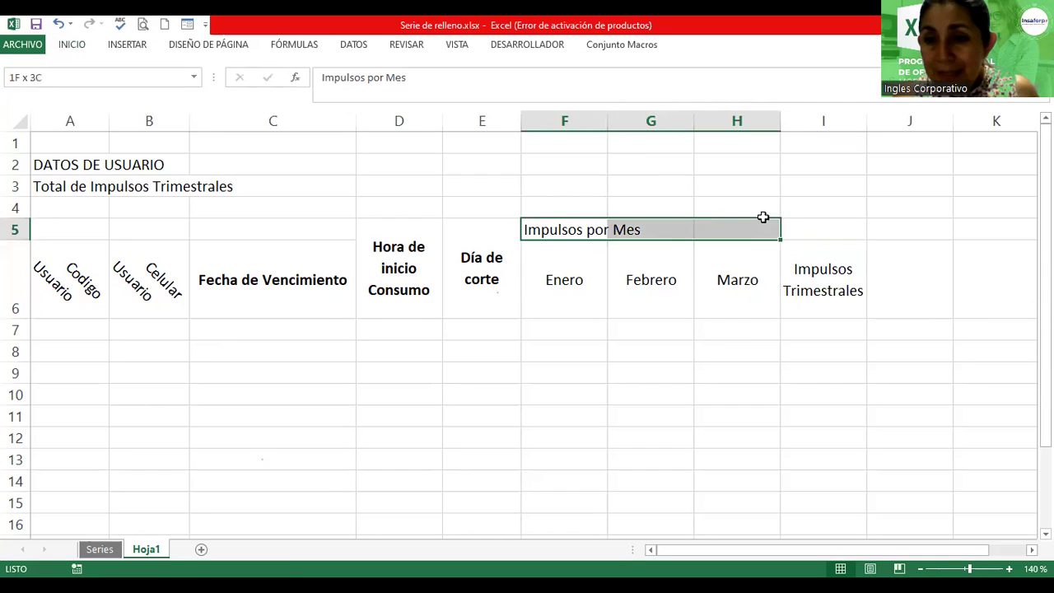
# - Merge and centre F5:I5, with gold fill and bold white size-14 text
pyautogui.click(71, 46)
pyautogui.click(392, 96)
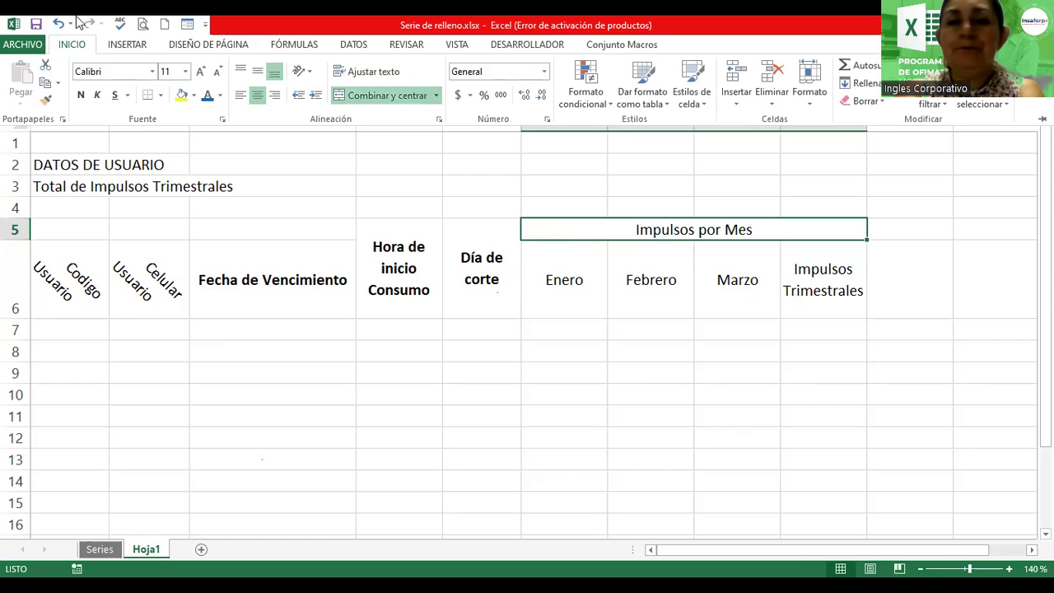
pyautogui.click(194, 95)
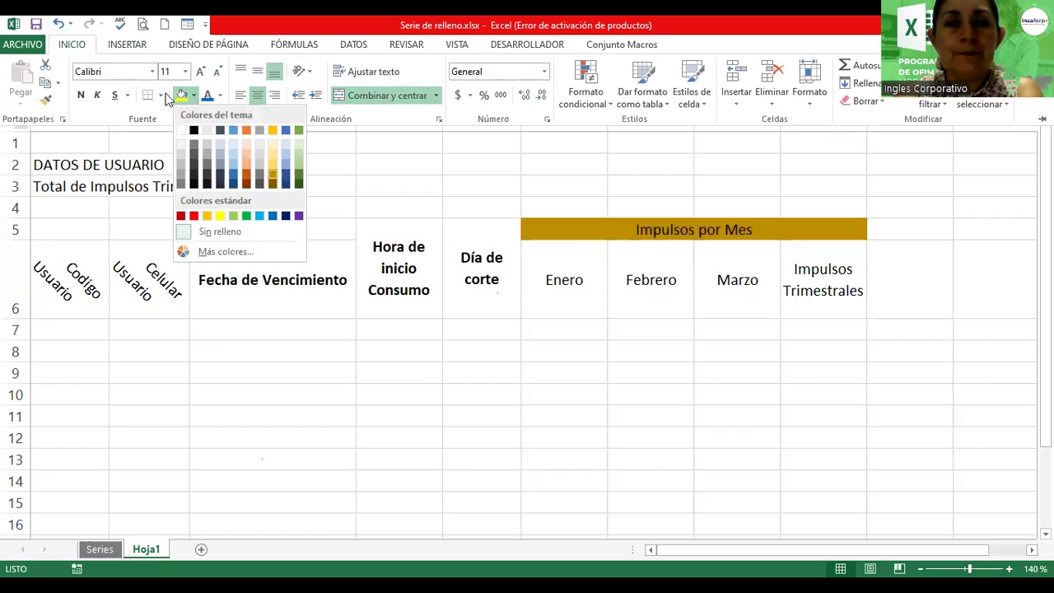
pyautogui.click(272, 181)
pyautogui.click(220, 99)
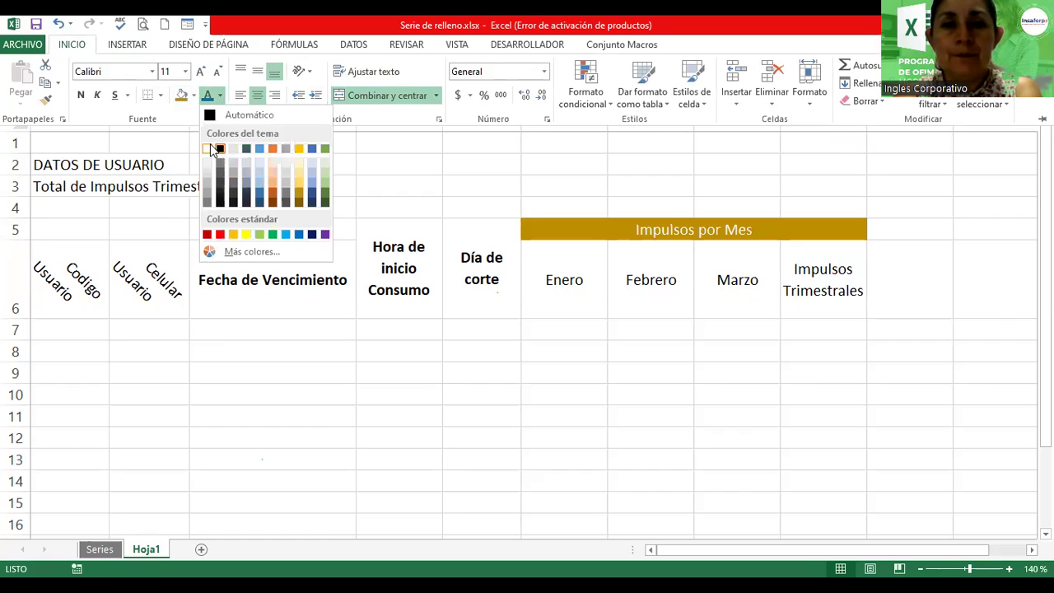
pyautogui.click(207, 145)
pyautogui.click(81, 95)
pyautogui.click(202, 72)
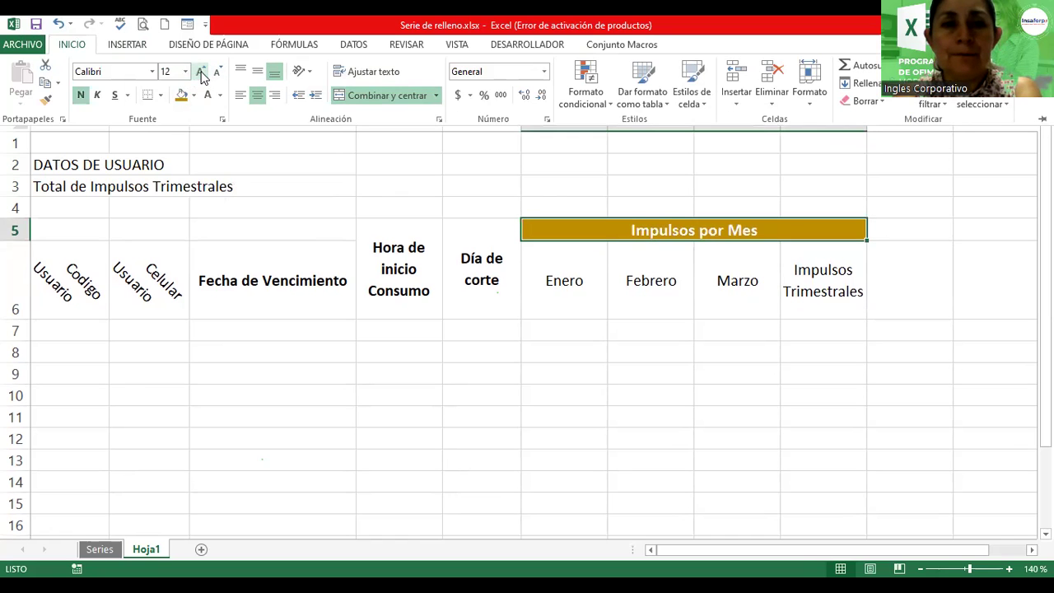
pyautogui.click(202, 72)
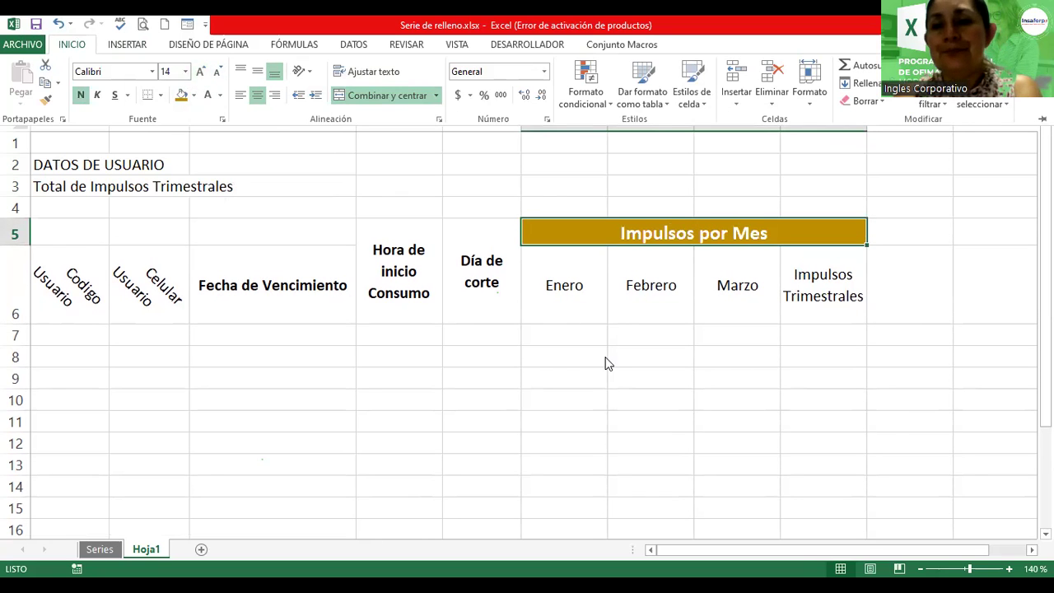
pyautogui.hotkey('ctrl', 'F1')
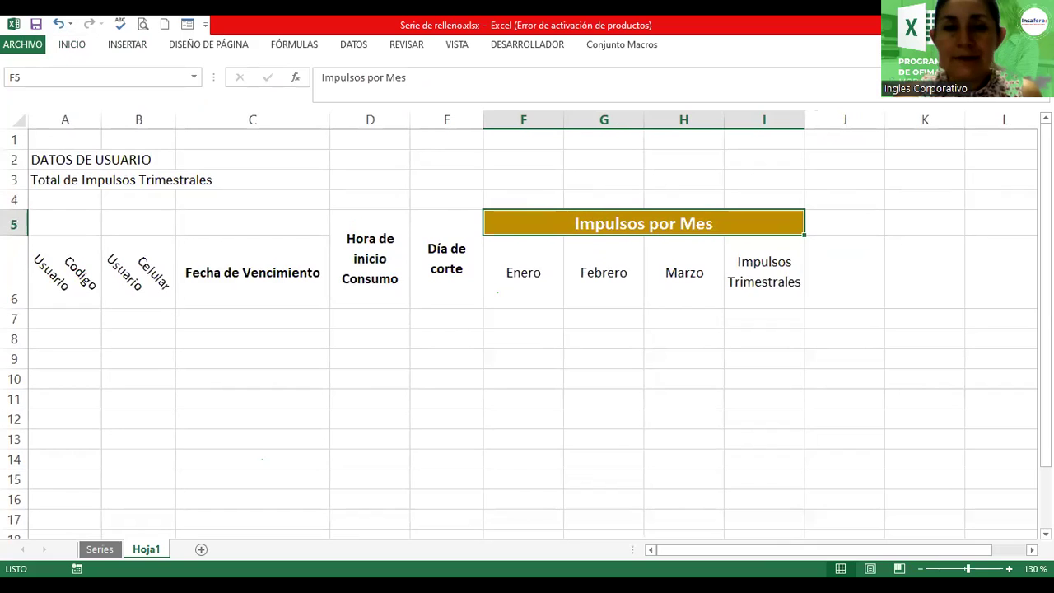
# - Select the DATOS DE USUARIO title in A2 and extend the selection rightward
pyautogui.moveTo(748, 547); pyautogui.dragTo(747, 546)
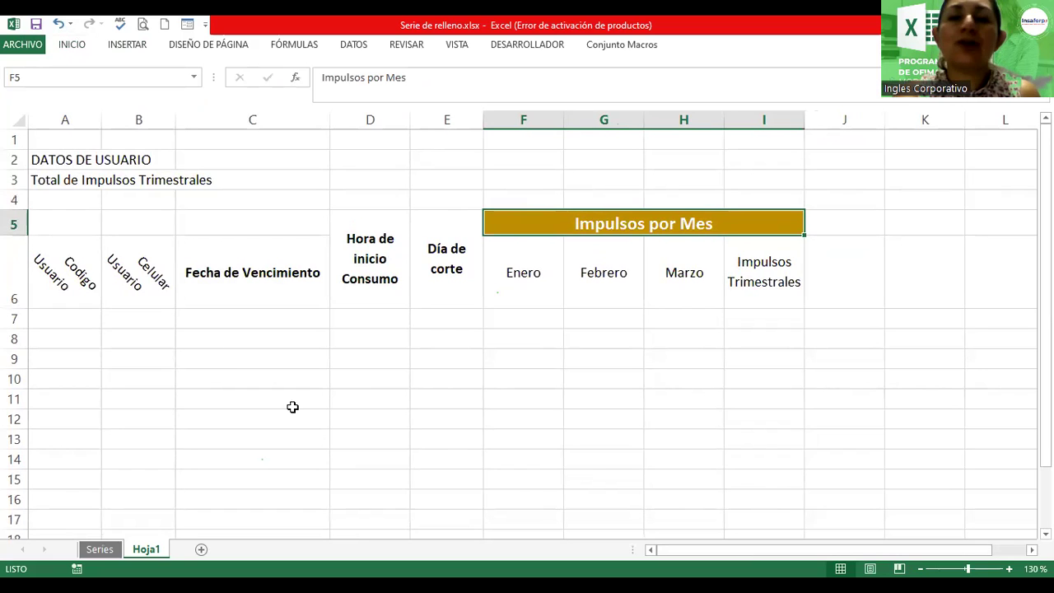
pyautogui.click(76, 174)
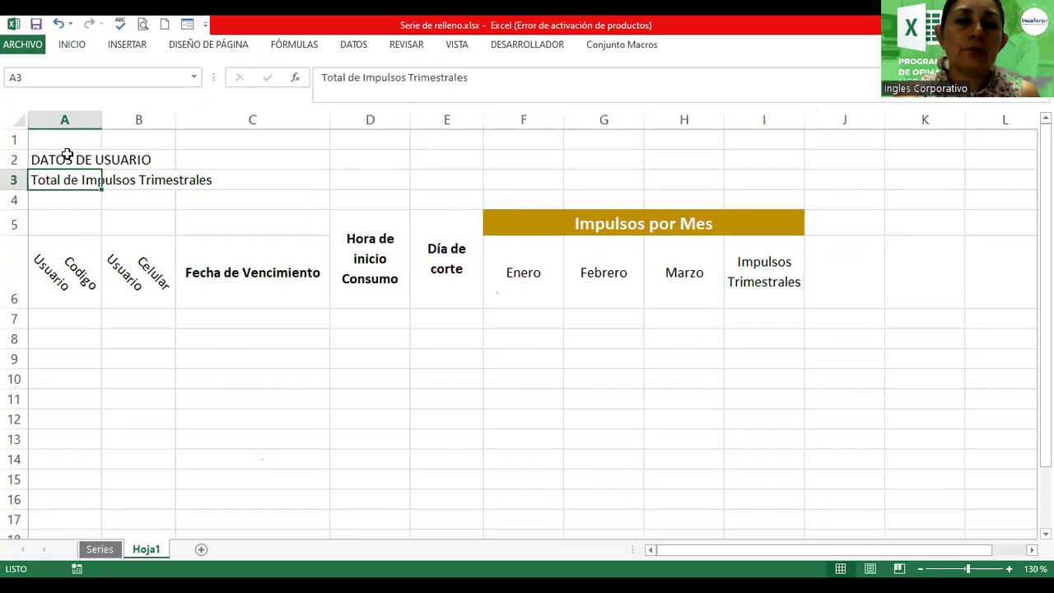
pyautogui.click(70, 156)
pyautogui.hotkey('shift', 'Right')
pyautogui.hotkey('shift', 'Right')
# - Merge and centre the DATOS DE USUARIO title across A2:I2
pyautogui.hotkey('shift', 'Right')
pyautogui.hotkey('shift', 'Right')
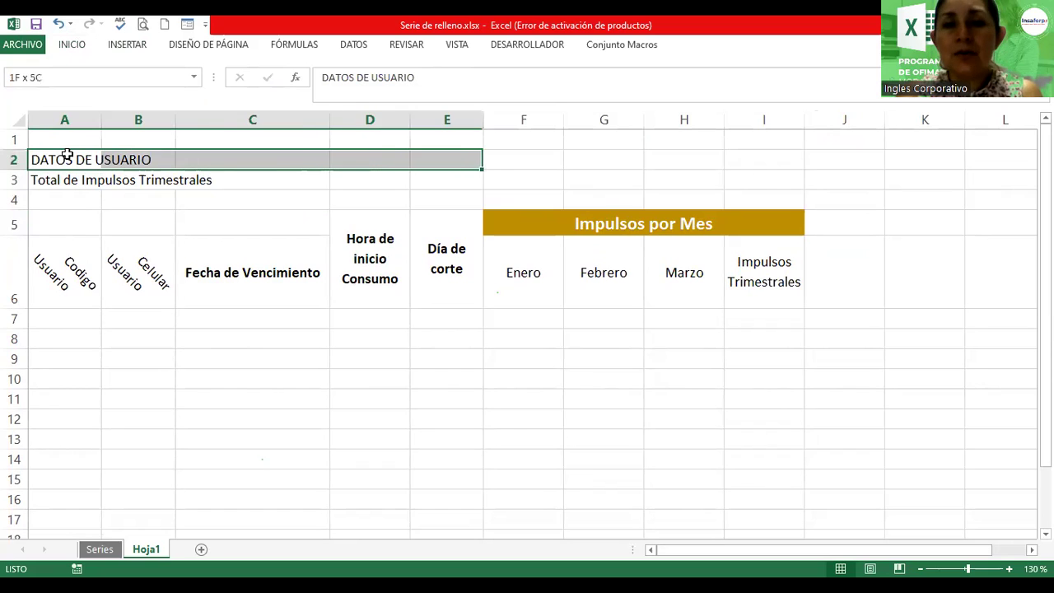
pyautogui.hotkey('shift', 'Right')
pyautogui.hotkey('shift', 'Right')
pyautogui.hotkey('shift', 'Right')
pyautogui.hotkey('shift', 'Right')
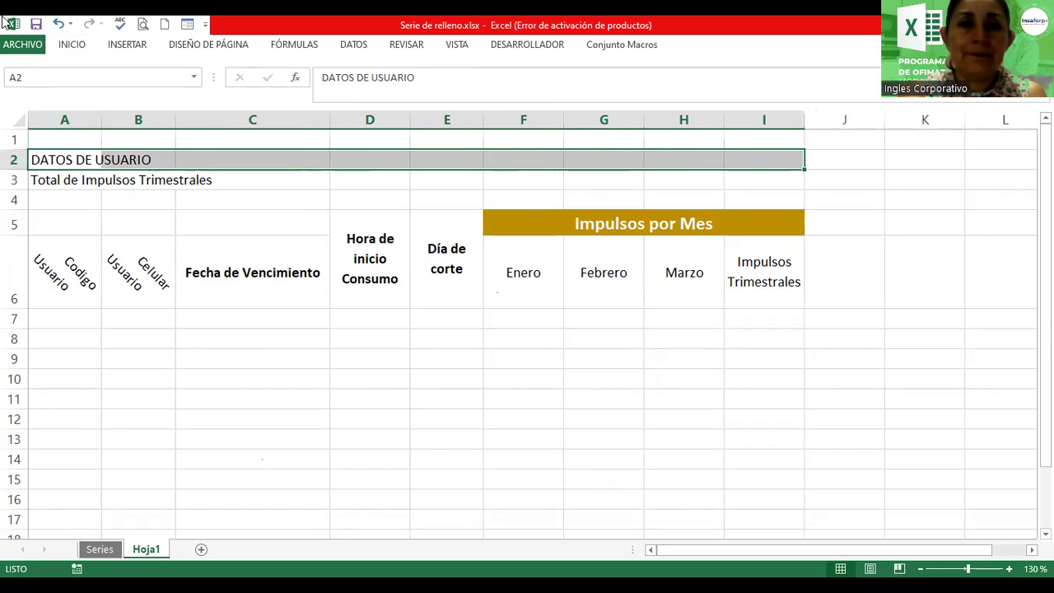
pyautogui.click(72, 44)
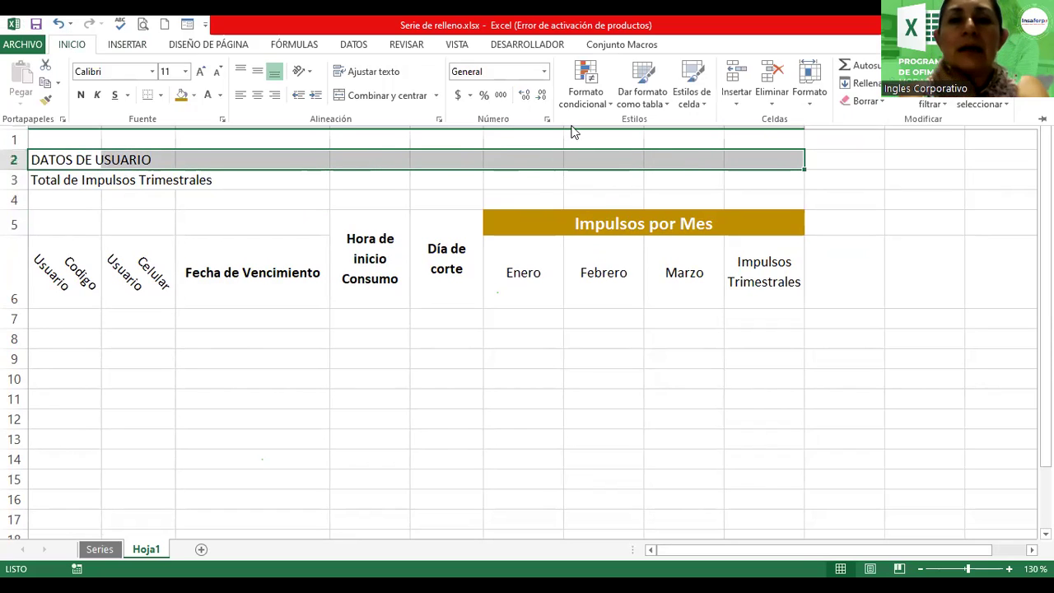
pyautogui.click(338, 95)
# - Enlarge the title to size 26 and set its font to Adobe Kaiti Std R
pyautogui.click(201, 72)
pyautogui.click(201, 72)
pyautogui.click(201, 72)
pyautogui.click(201, 73)
pyautogui.click(201, 73)
pyautogui.click(205, 73)
pyautogui.click(205, 73)
pyautogui.click(205, 73)
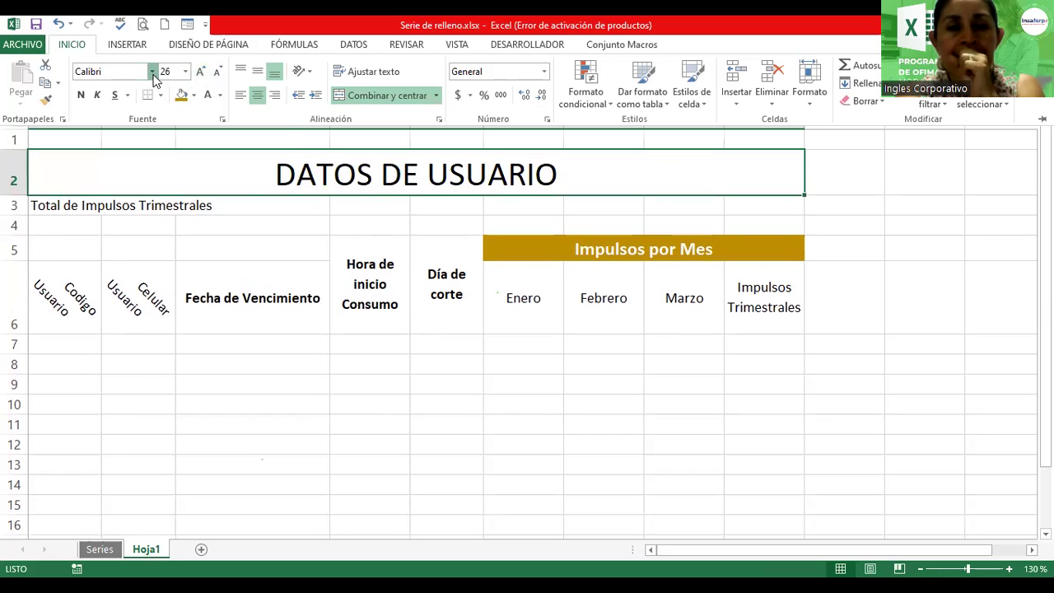
pyautogui.click(152, 72)
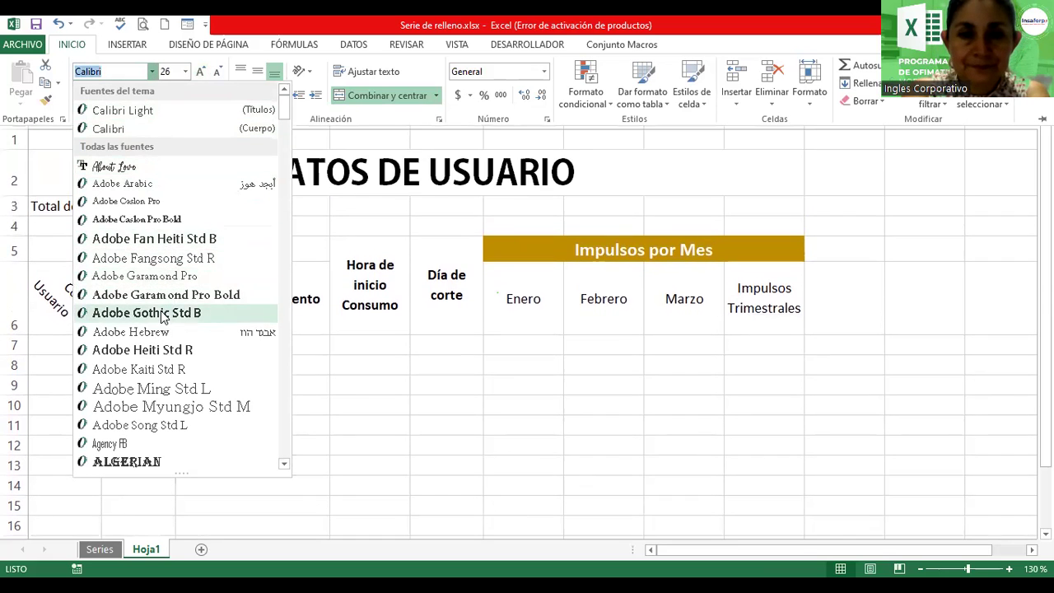
pyautogui.click(160, 369)
pyautogui.click(129, 210)
# - Merge and centre the Total de Impulsos Trimestrales subtitle across A3:I3
pyautogui.click(71, 205)
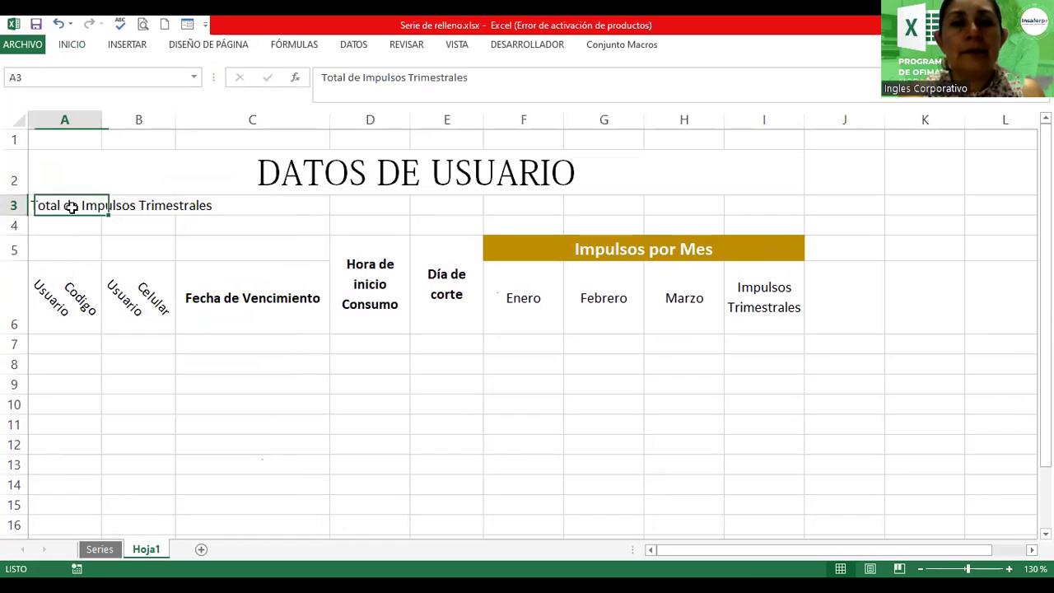
pyautogui.hotkey('shift', 'Right')
pyautogui.hotkey('shift', 'Right')
pyautogui.hotkey('shift', 'Right')
pyautogui.hotkey('shift', 'Right')
pyautogui.hotkey('shift', 'Right')
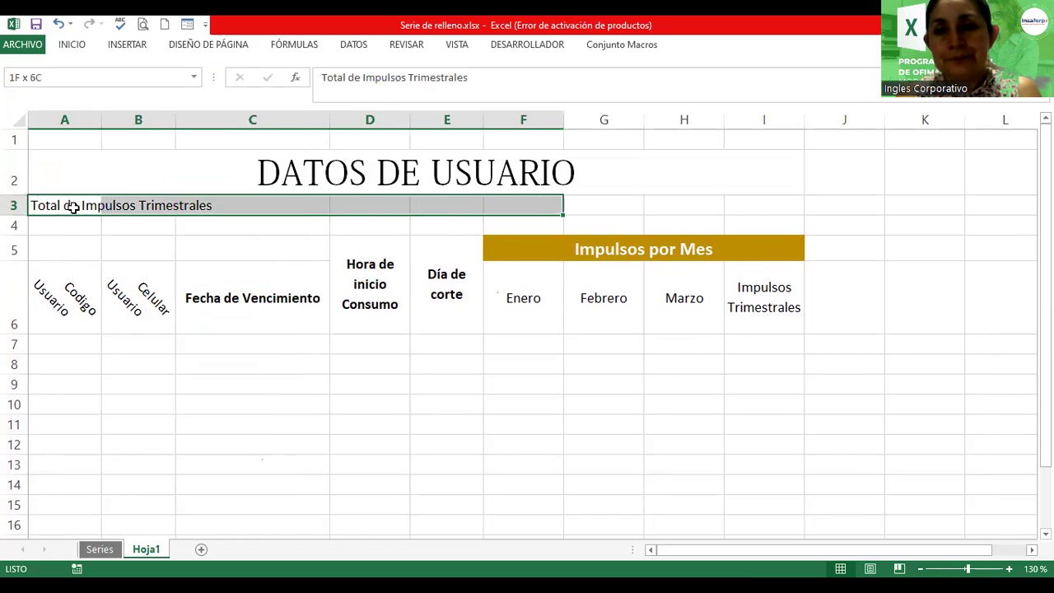
pyautogui.hotkey('shift', 'Right')
pyautogui.hotkey('shift', 'Right')
pyautogui.hotkey('shift', 'Right')
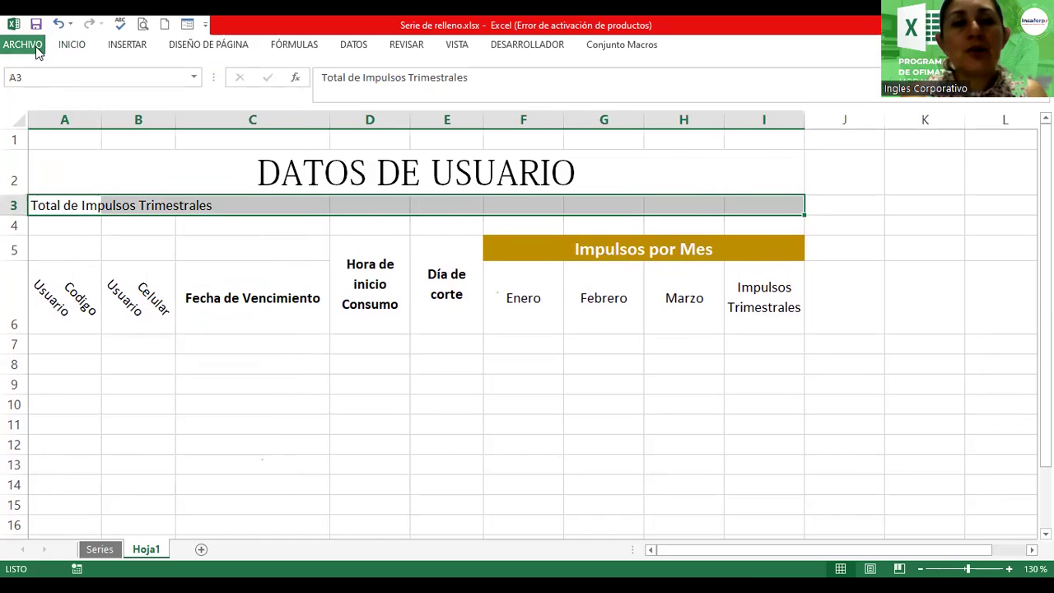
pyautogui.click(73, 51)
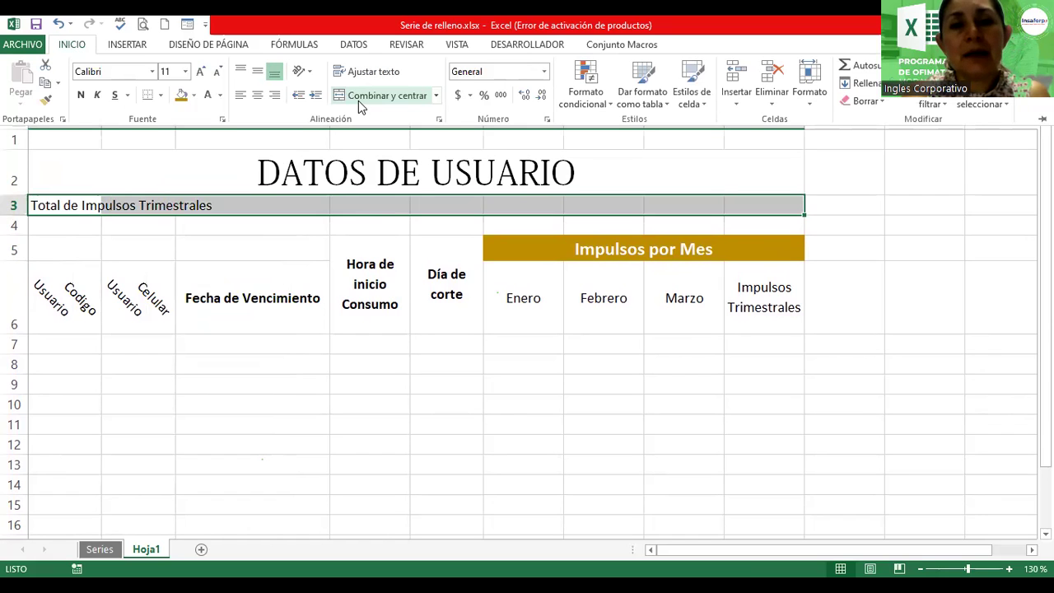
pyautogui.click(358, 98)
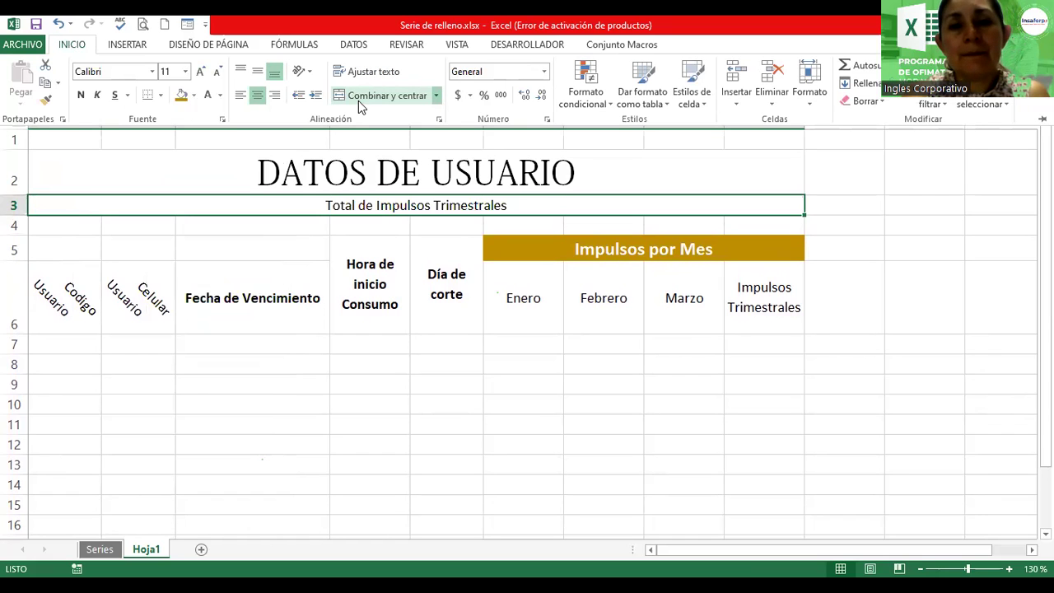
# - Enlarge the subtitle to size 14 and make it bold italic
pyautogui.click(201, 73)
pyautogui.click(201, 72)
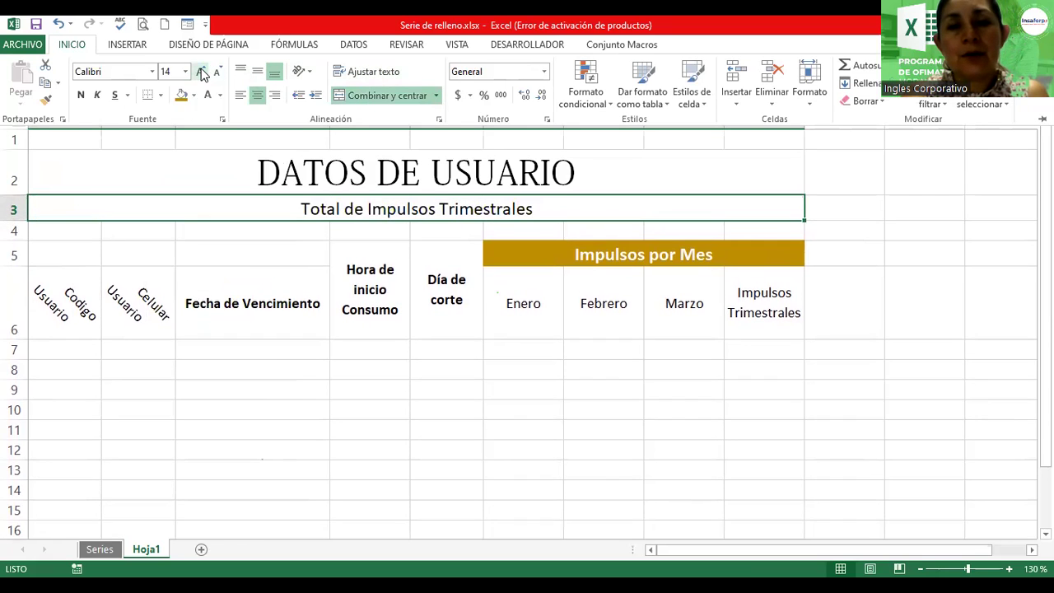
pyautogui.click(81, 96)
pyautogui.click(97, 96)
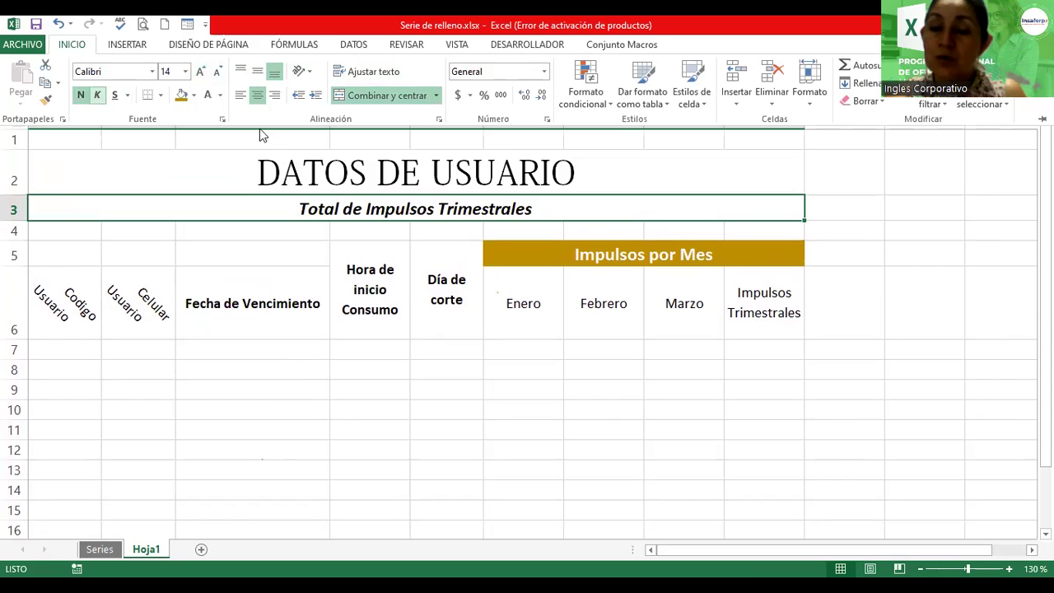
pyautogui.click(770, 382)
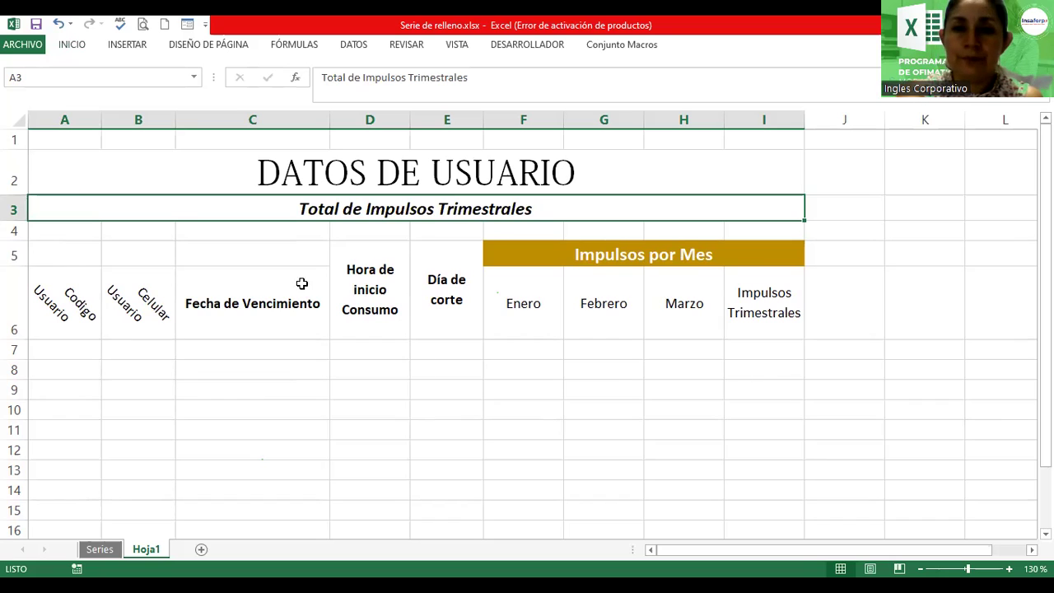
# - Heighten row 2 and make the DATOS DE USUARIO title middle-aligned and bold
pyautogui.click(316, 185)
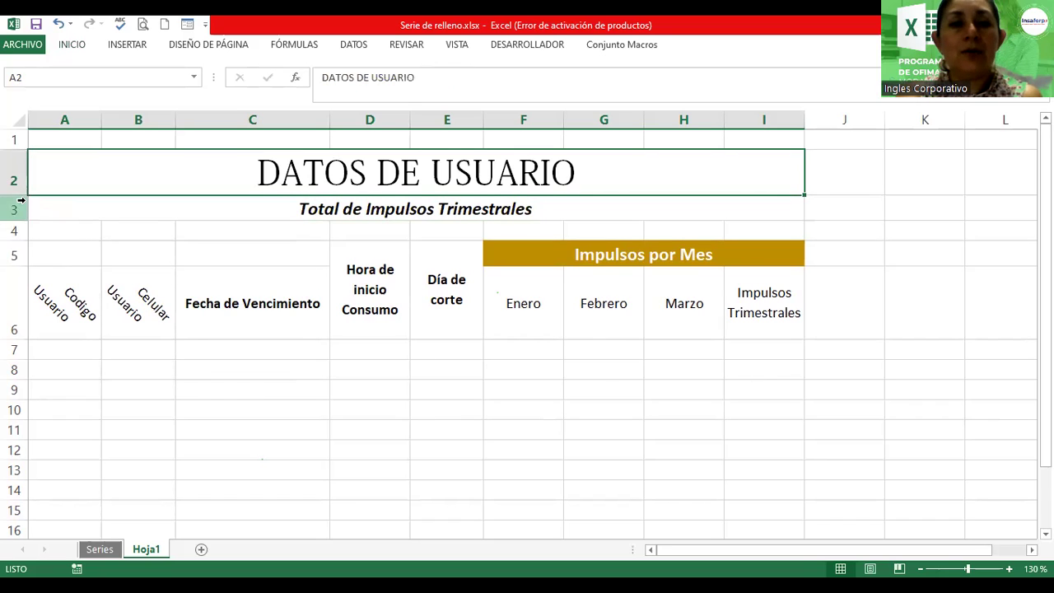
pyautogui.moveTo(26, 196); pyautogui.dragTo(26, 209)
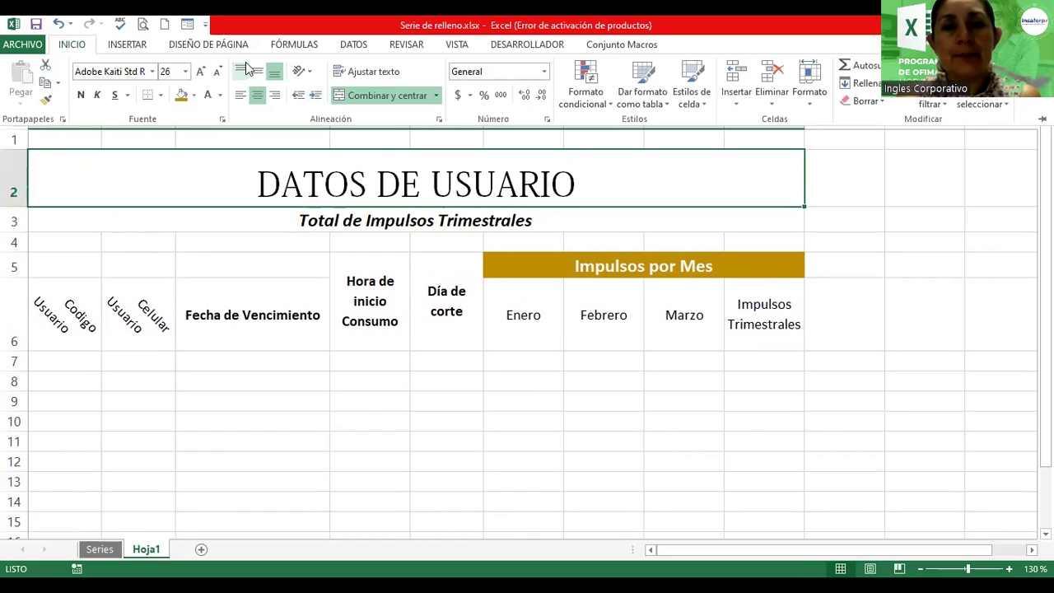
pyautogui.click(258, 74)
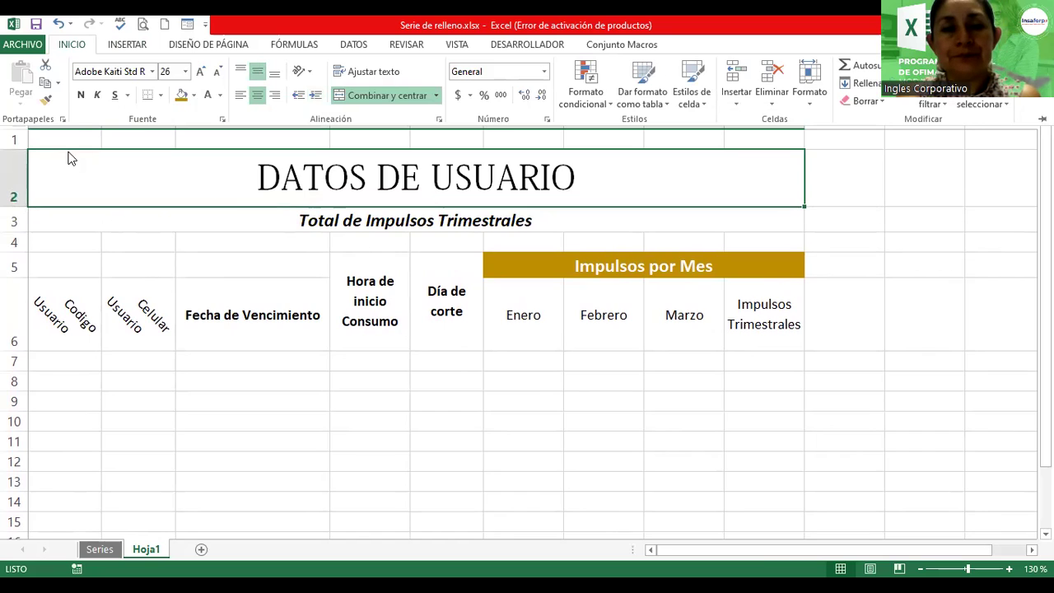
pyautogui.click(80, 96)
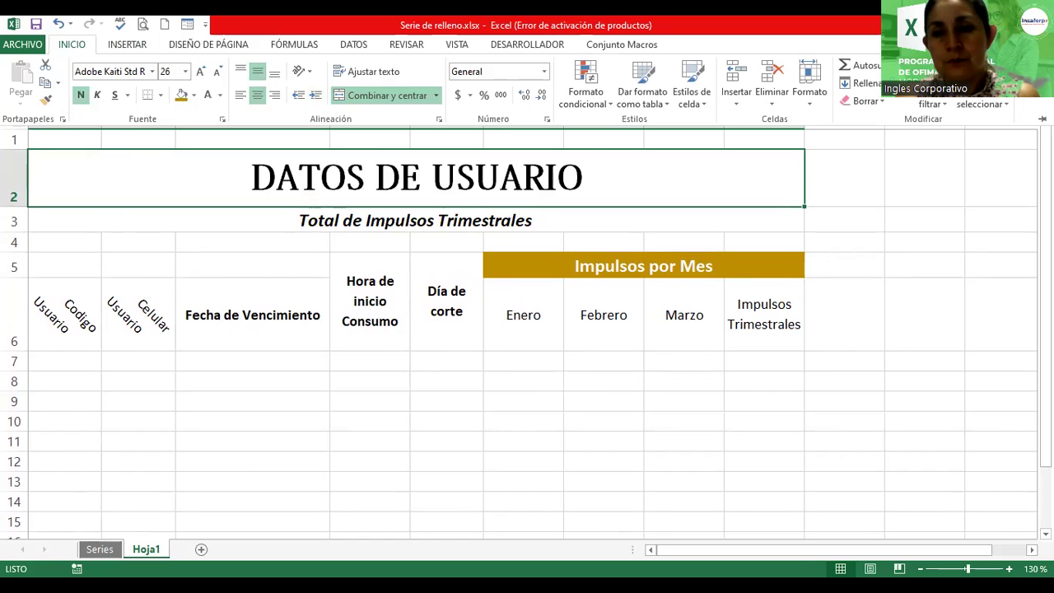
pyautogui.click(484, 498)
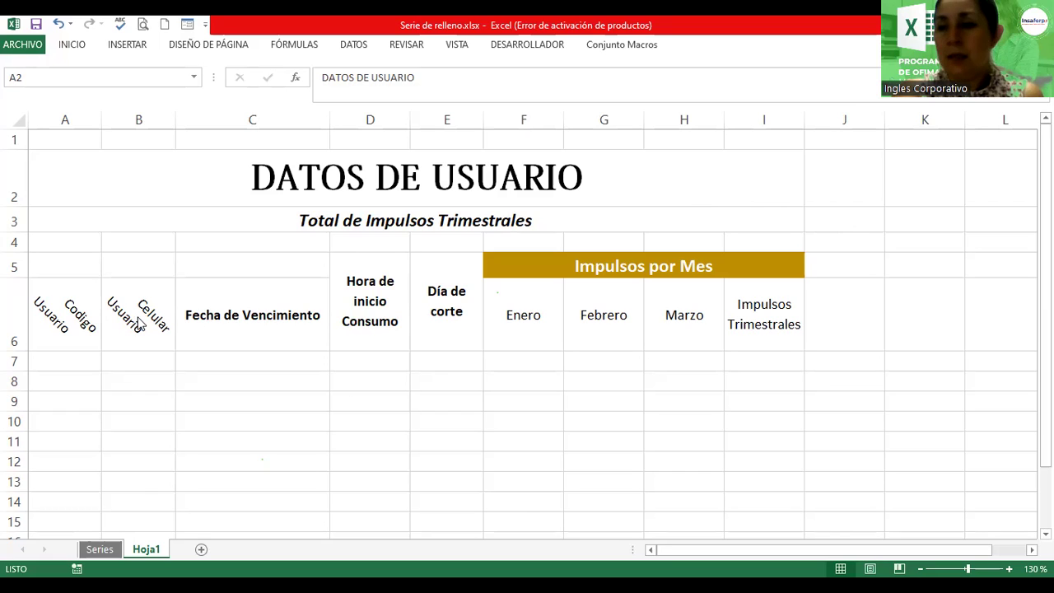
# - Enter the user code 000111 in cell A7
pyautogui.click(61, 364)
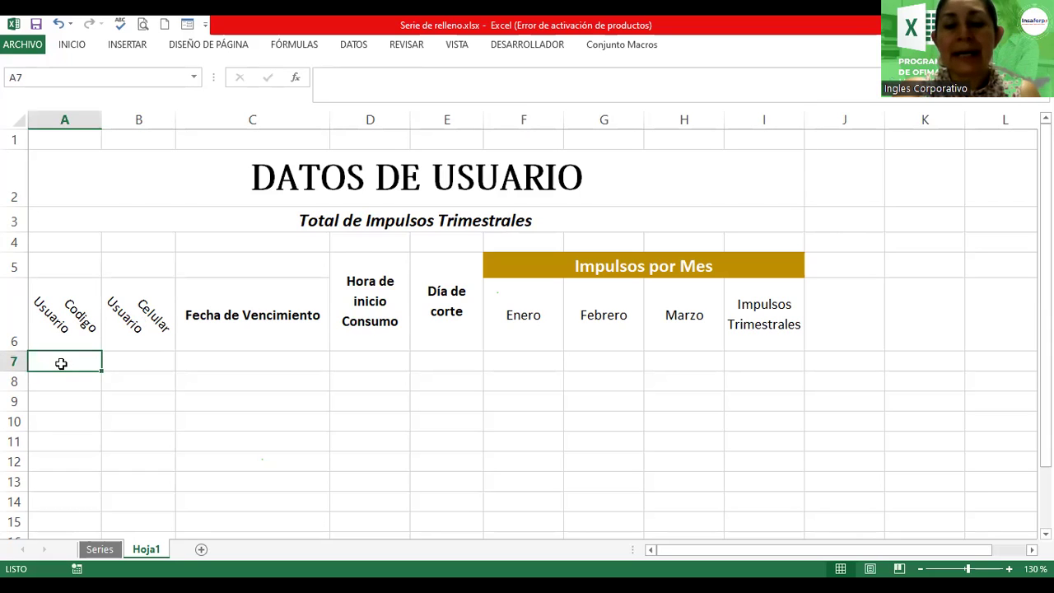
pyautogui.click(72, 47)
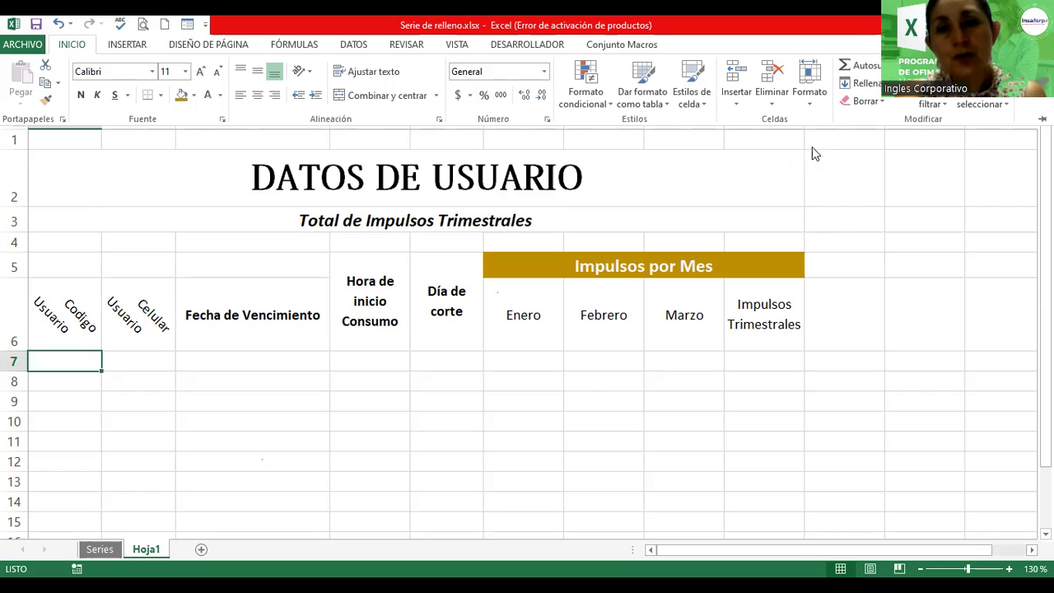
pyautogui.write('00')
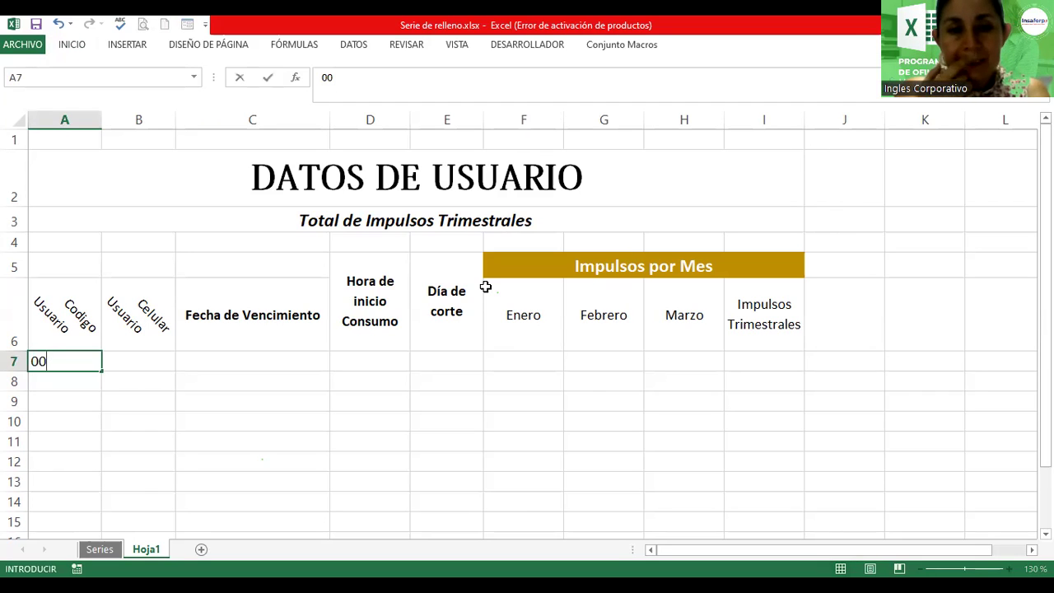
pyautogui.write('0')
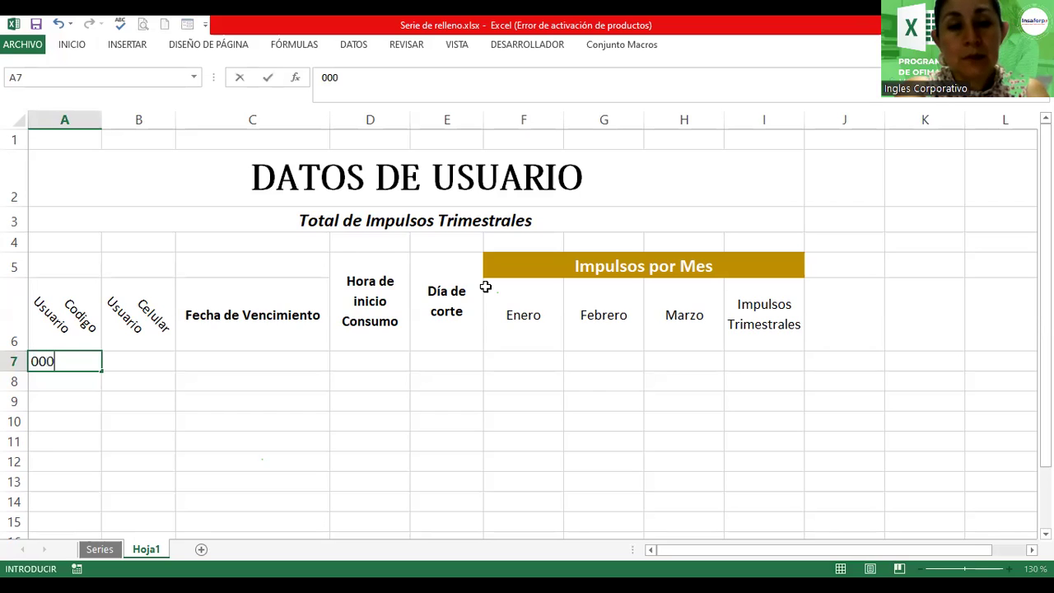
pyautogui.write('111')
pyautogui.press('Return')
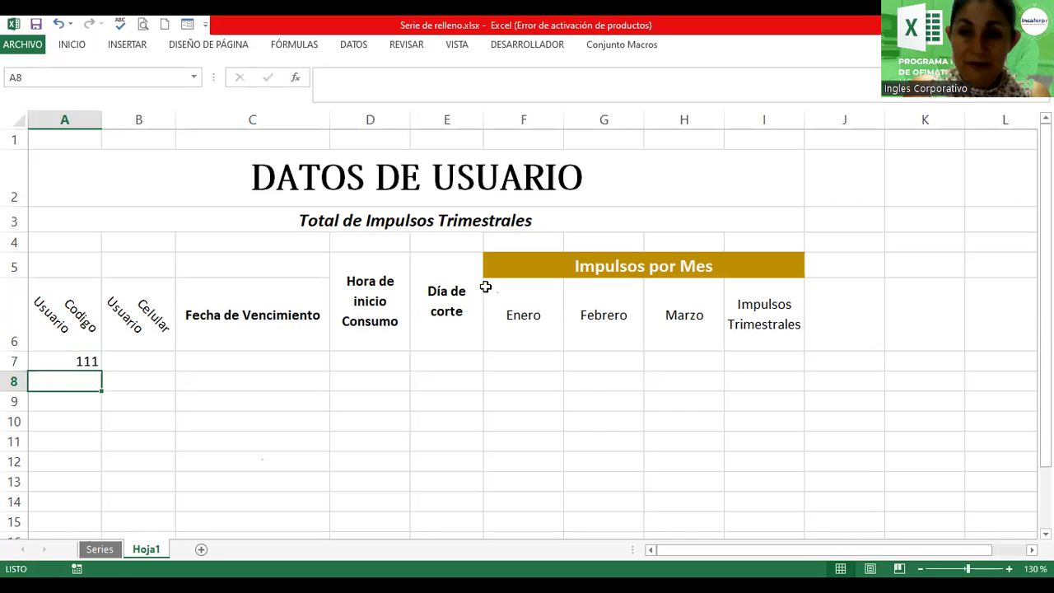
# - Format A7 as Texto and re-enter 000111 so its leading zeros are kept
pyautogui.press('Up')
pyautogui.click(74, 47)
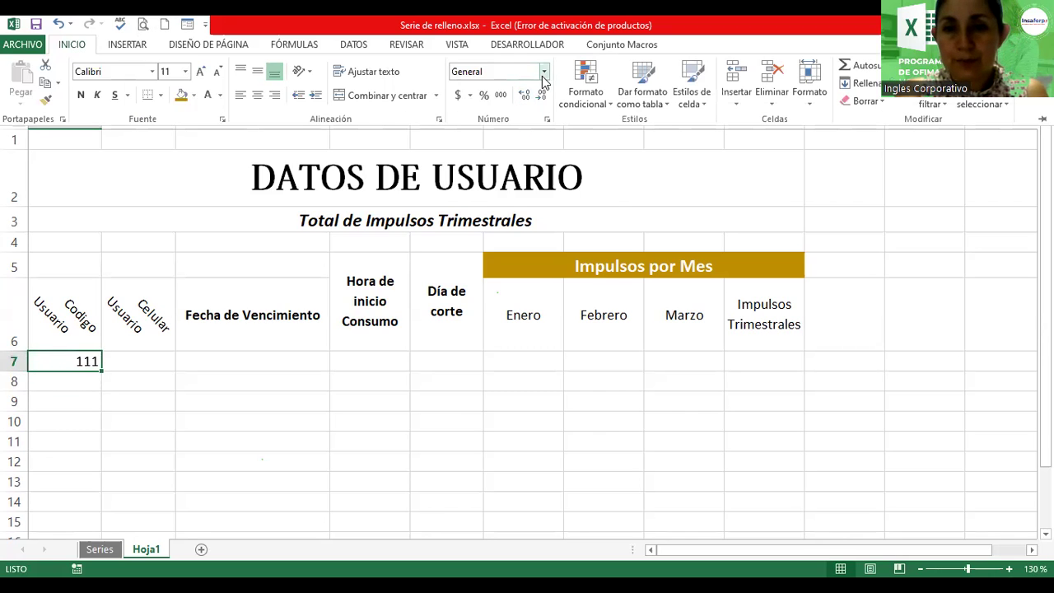
pyautogui.click(544, 73)
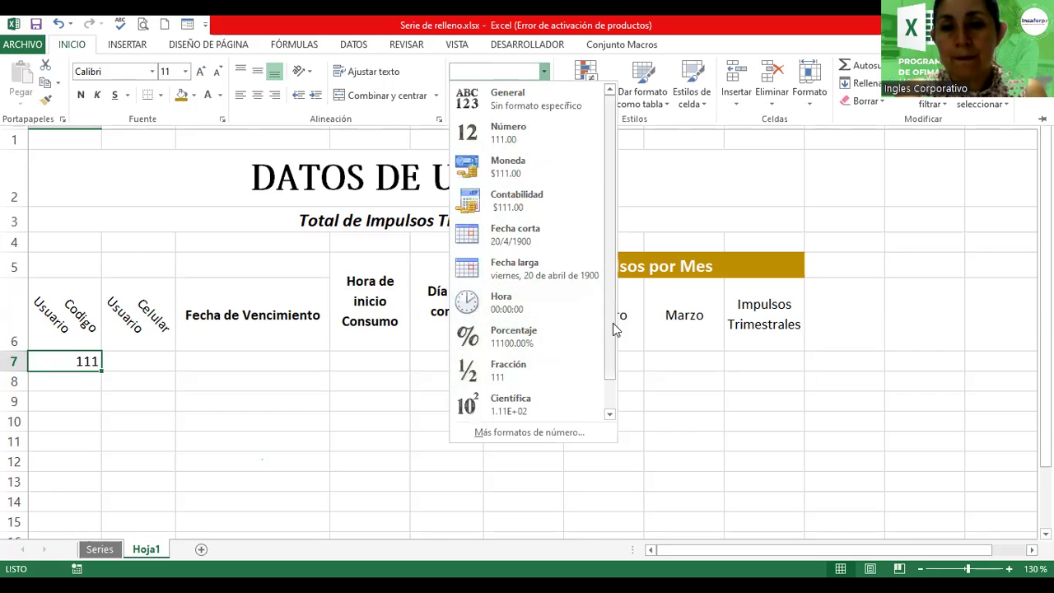
pyautogui.scroll(-1, 618, 396)
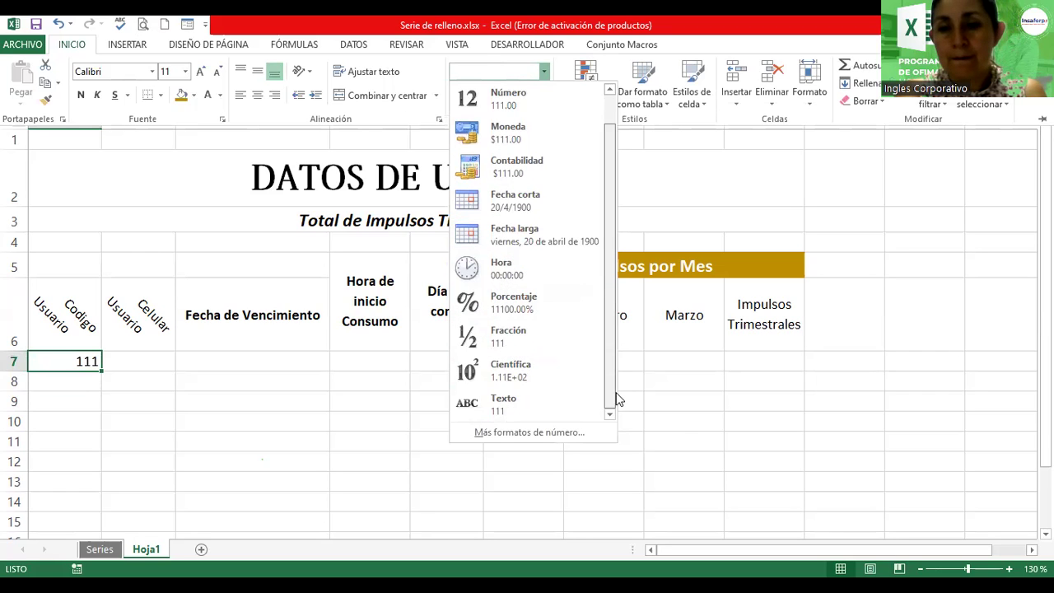
pyautogui.click(498, 401)
pyautogui.click(453, 72)
pyautogui.write('00Texto')
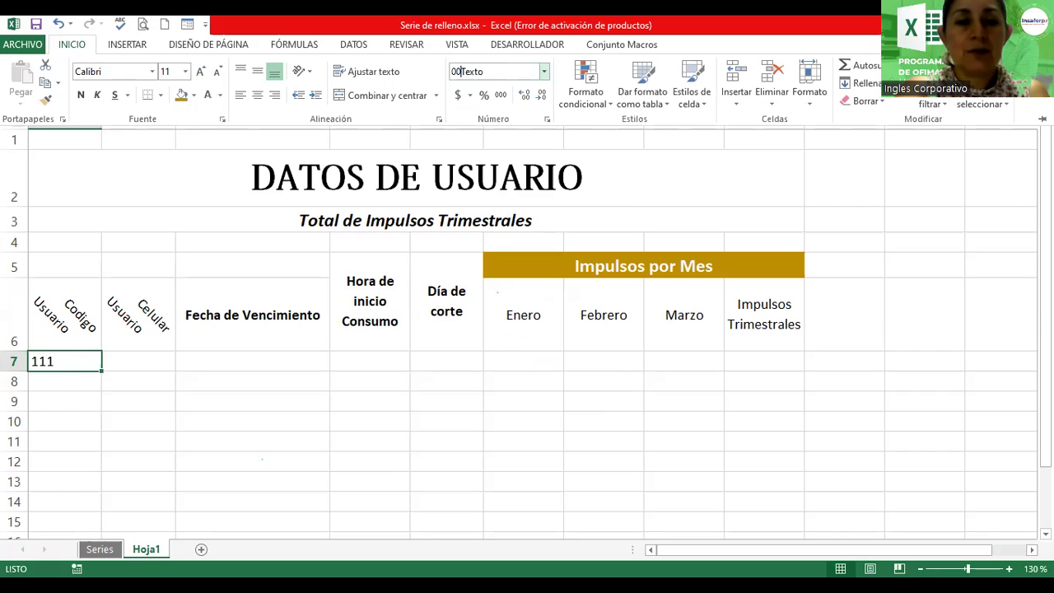
pyautogui.click(70, 367)
pyautogui.write('000')
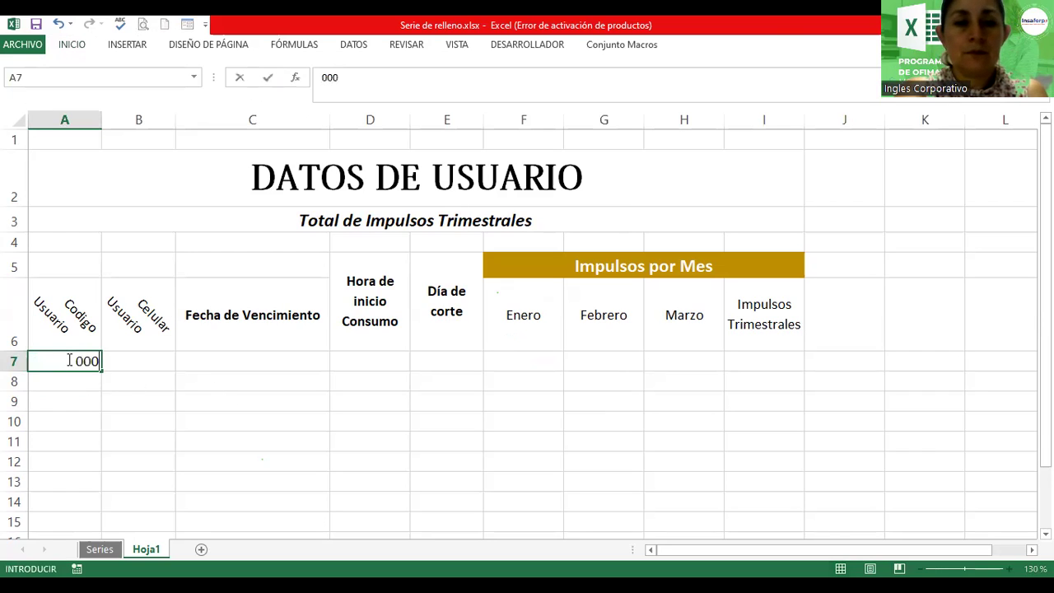
pyautogui.write('111')
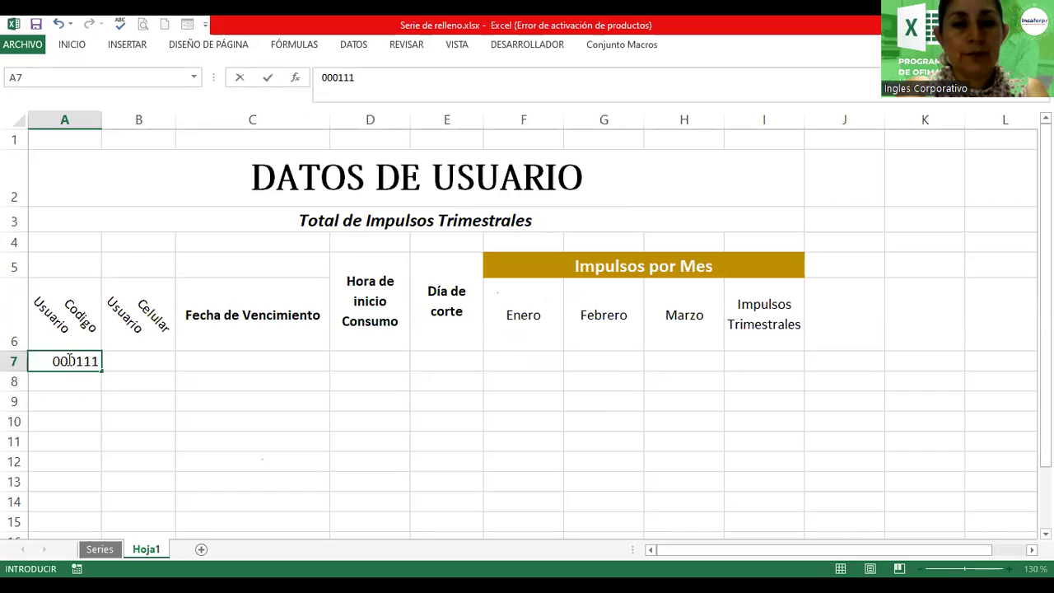
pyautogui.press('Return')
pyautogui.click(71, 361)
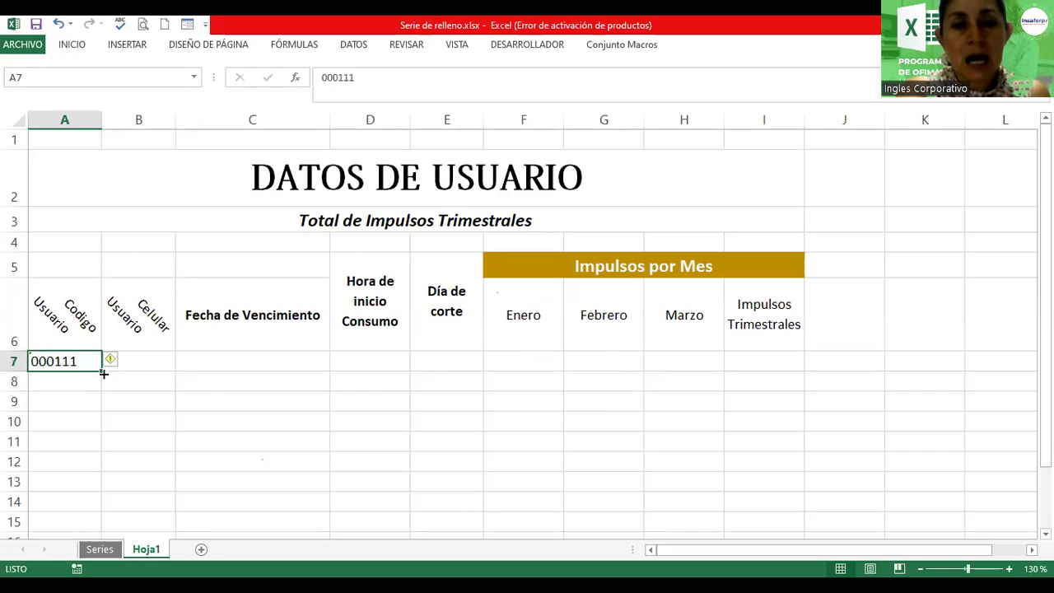
# - Fill codes 000112 to 000120 down to A16 and ignore the number-stored-as-text warnings
pyautogui.moveTo(103, 373)
pyautogui.mouseDown()
pyautogui.moveTo(107, 541)
pyautogui.moveTo(93, 437)
pyautogui.mouseUp()
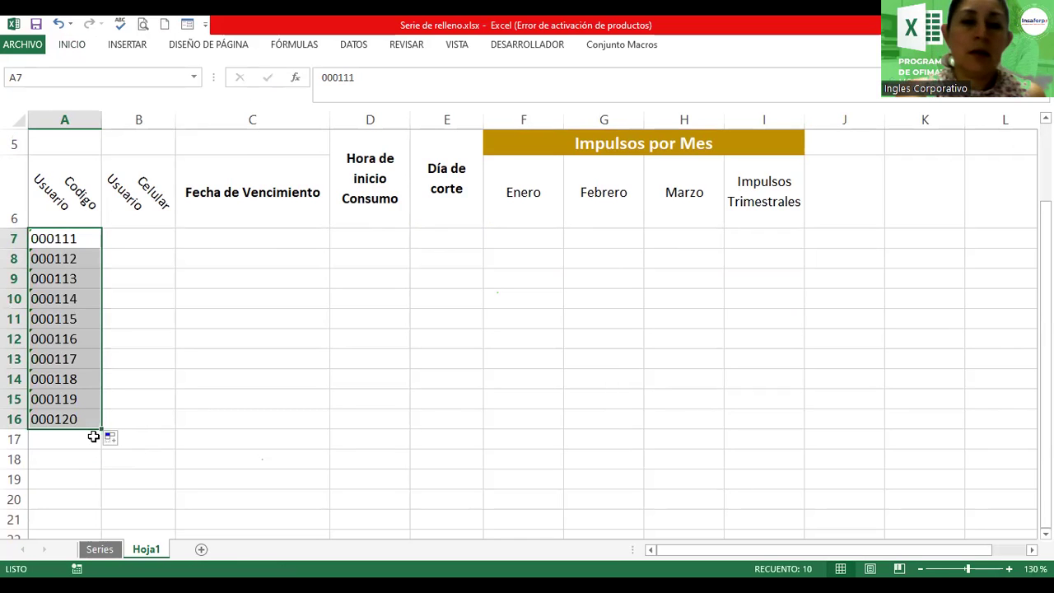
pyautogui.click(35, 233)
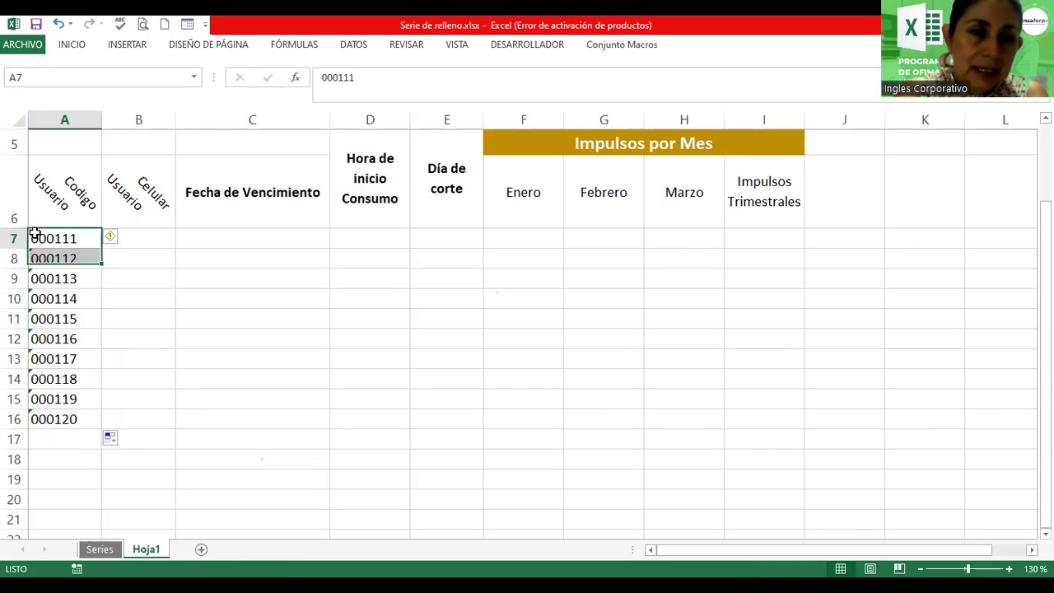
pyautogui.moveTo(35, 233); pyautogui.dragTo(36, 235)
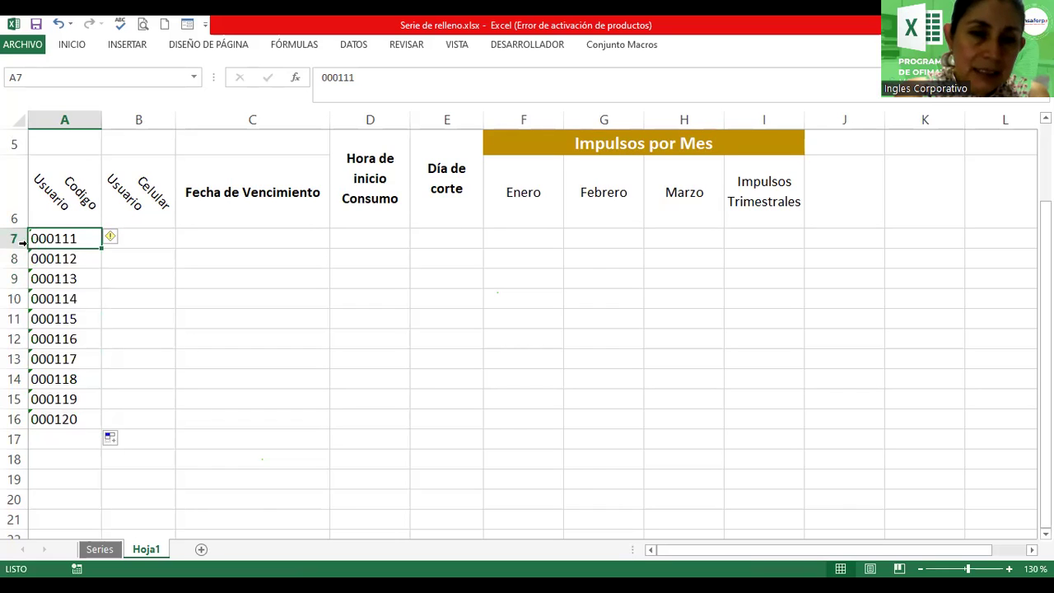
pyautogui.moveTo(42, 238); pyautogui.dragTo(75, 417)
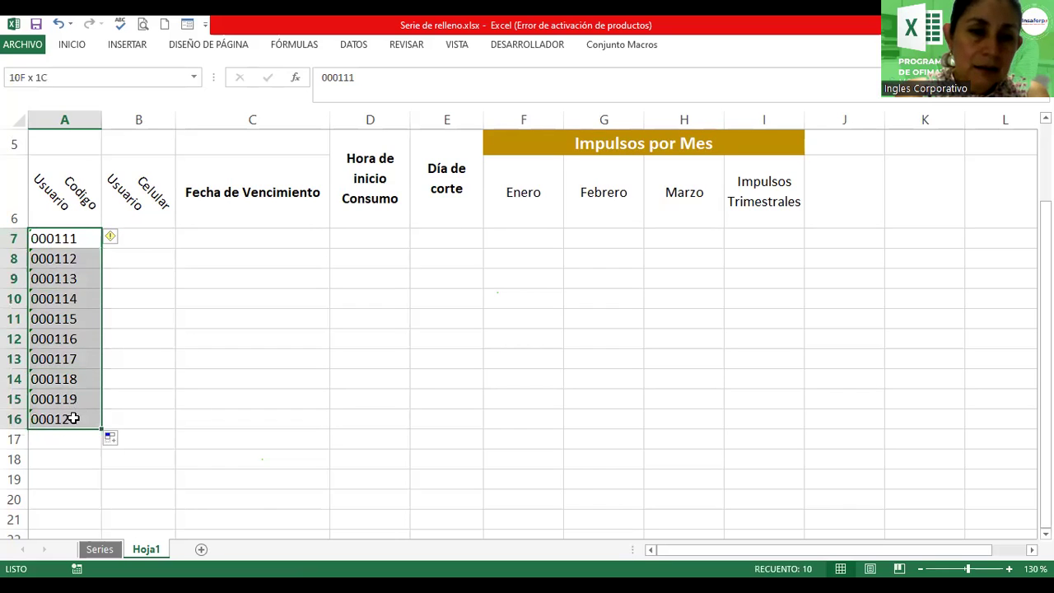
pyautogui.click(124, 239)
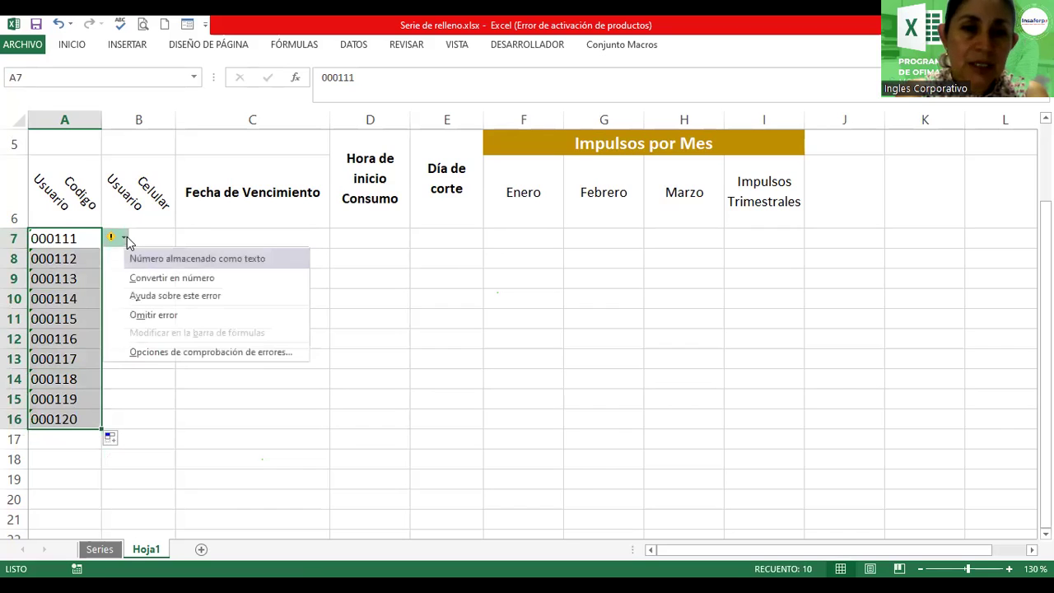
pyautogui.click(134, 318)
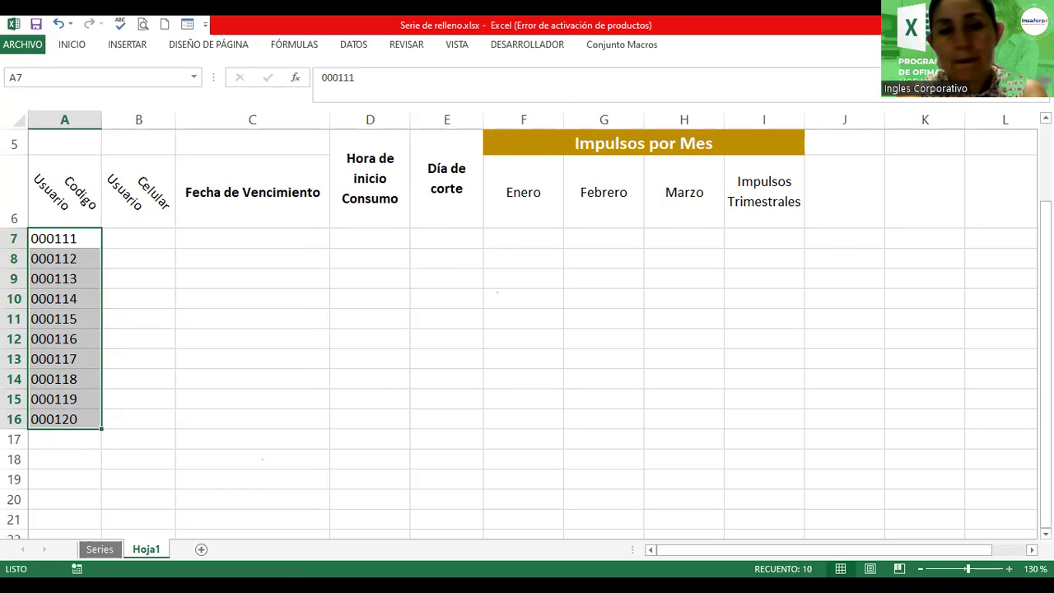
# - Make the Codigo Usuario header in A6 bold
pyautogui.click(1010, 568)
pyautogui.click(1009, 569)
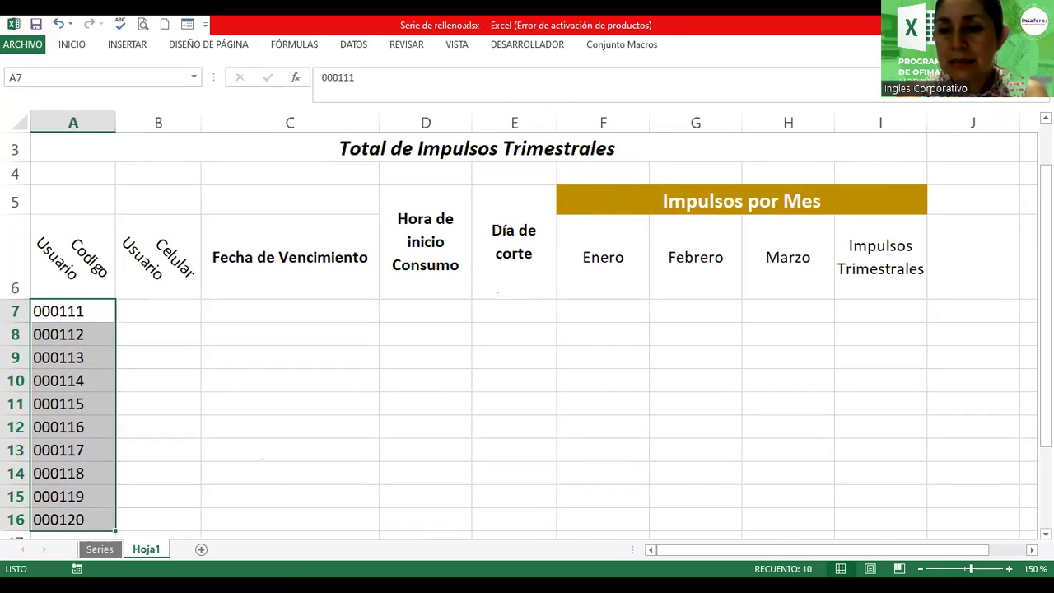
pyautogui.click(1047, 534)
pyautogui.click(1046, 534)
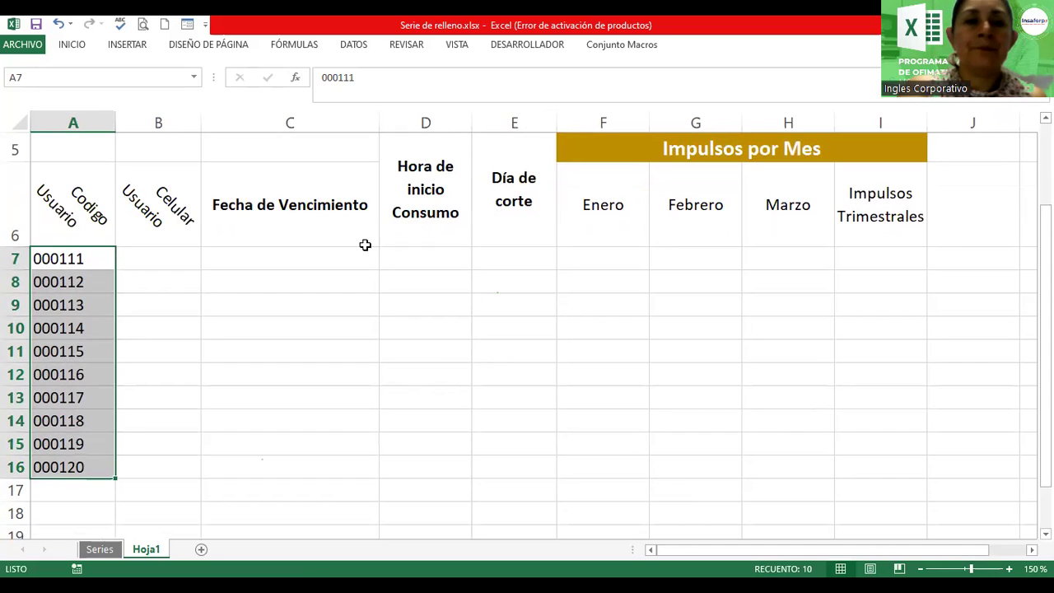
pyautogui.click(85, 204)
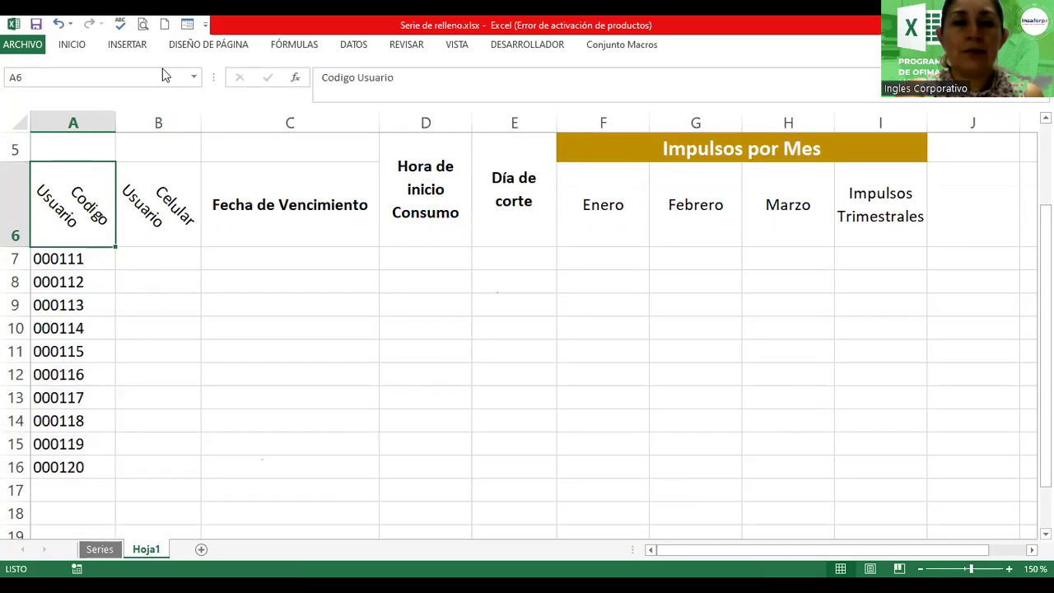
pyautogui.click(71, 44)
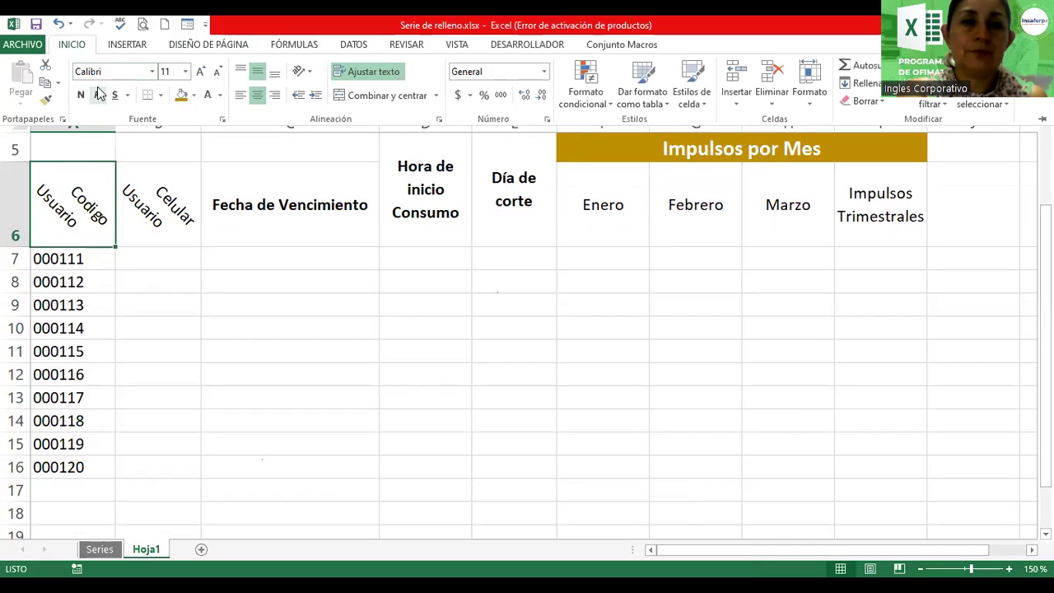
pyautogui.click(81, 96)
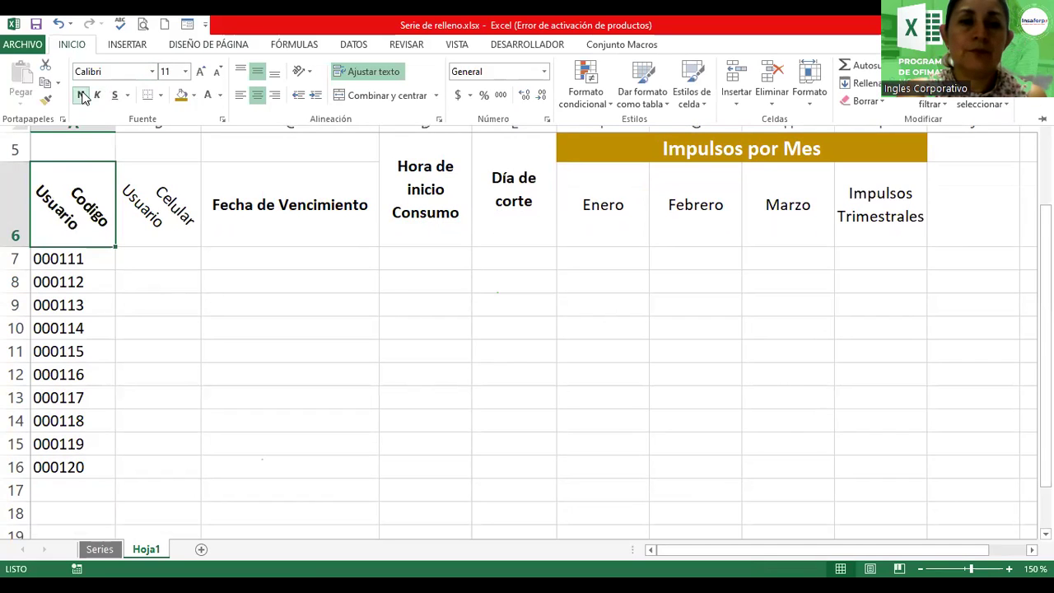
pyautogui.click(145, 257)
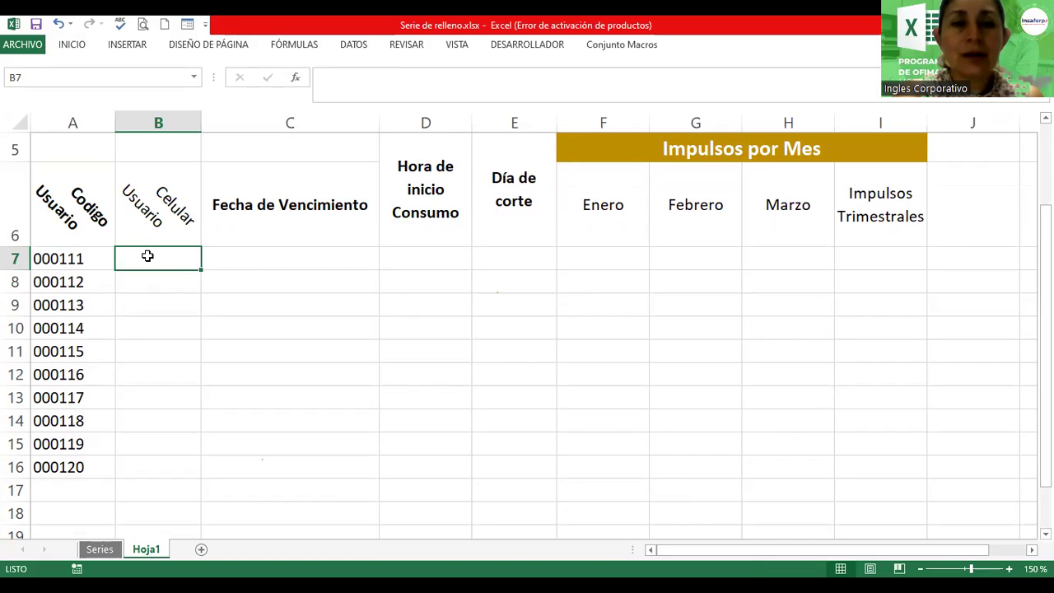
# - Select B7:B16 under Celular Usuario with the INICIO ribbon showing
pyautogui.moveTo(147, 257); pyautogui.dragTo(171, 465)
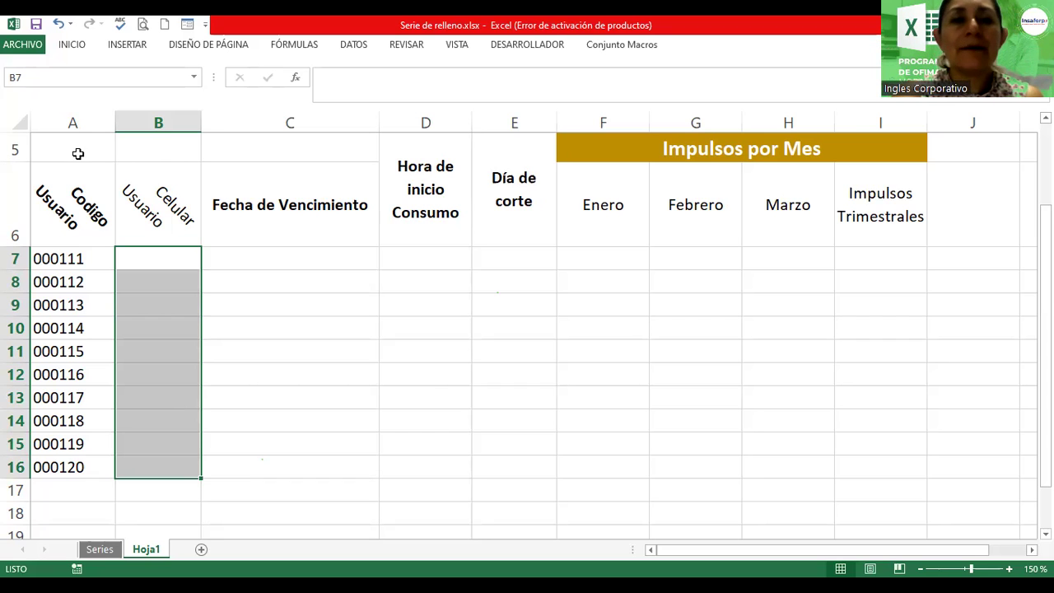
pyautogui.click(71, 48)
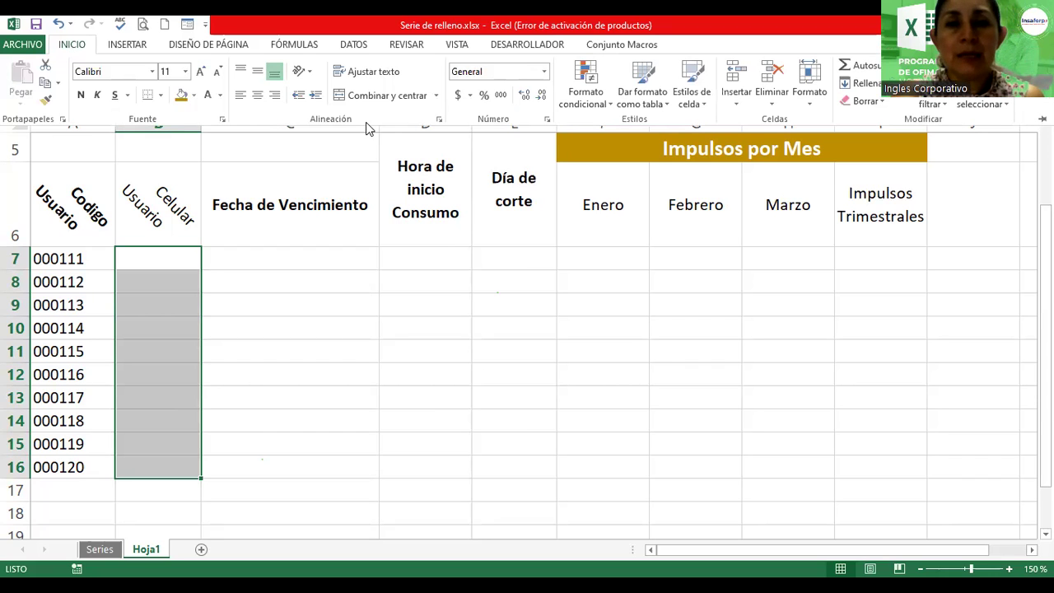
# - Open Formato de celdas at the Número tab's Personalizada category
pyautogui.click(439, 120)
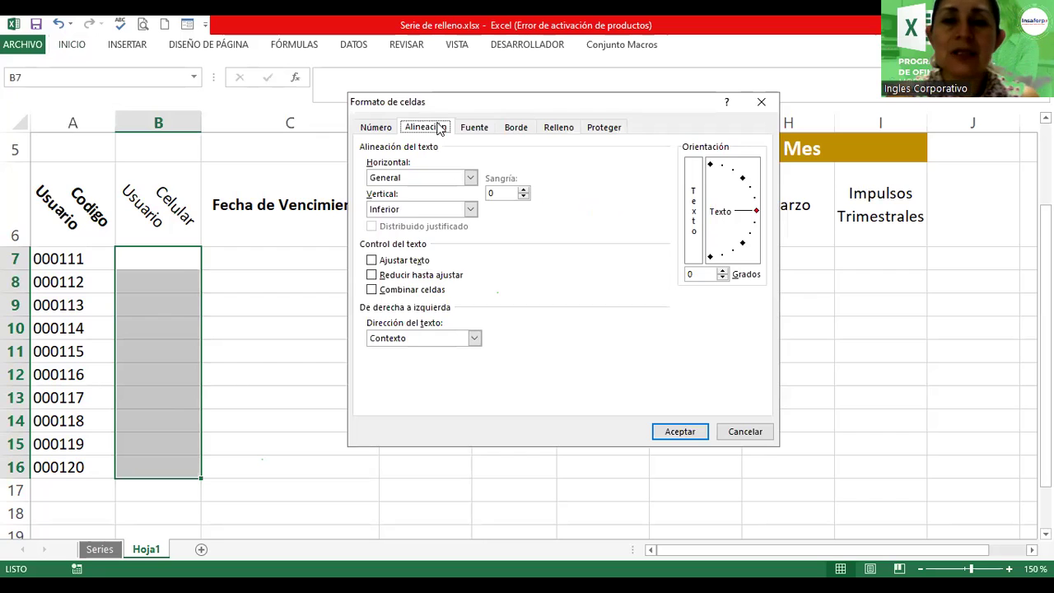
pyautogui.click(379, 131)
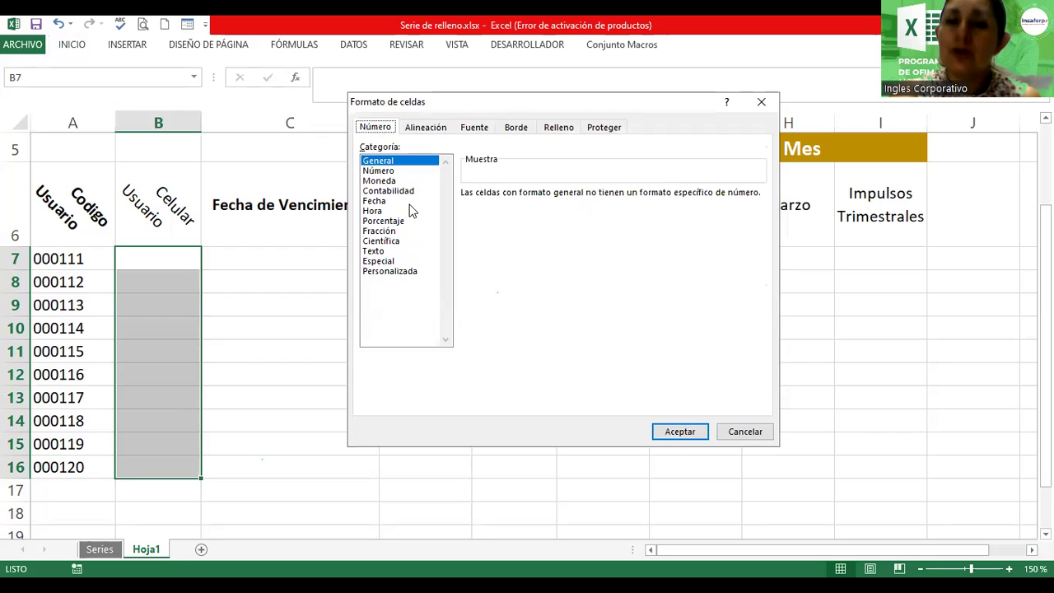
pyautogui.click(377, 274)
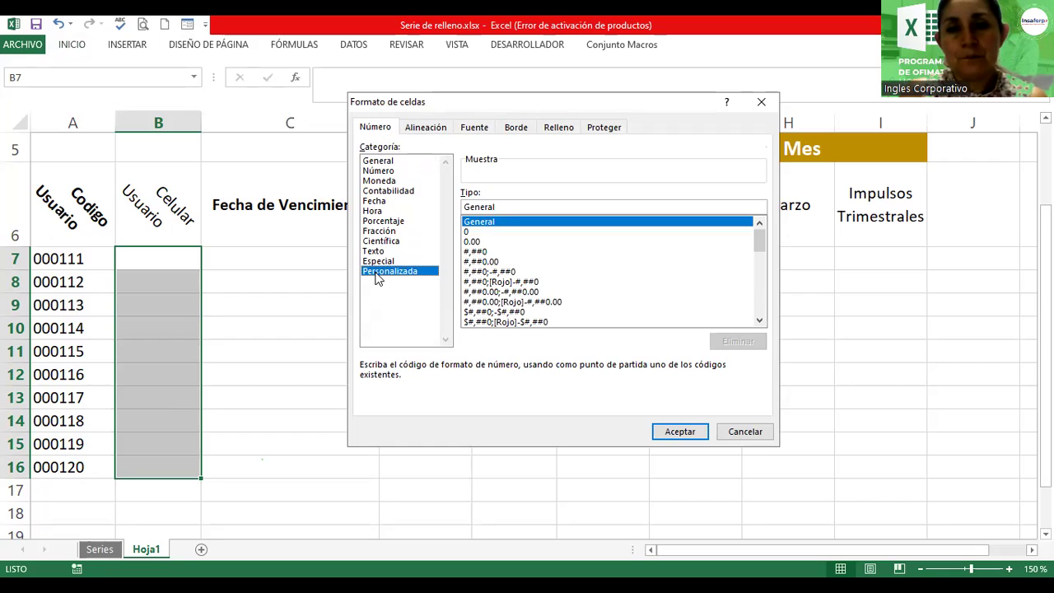
# - Replace General with the custom code (###)-####-#### and apply it to B7:B16
pyautogui.click(500, 206)
pyautogui.moveTo(500, 206); pyautogui.dragTo(453, 213)
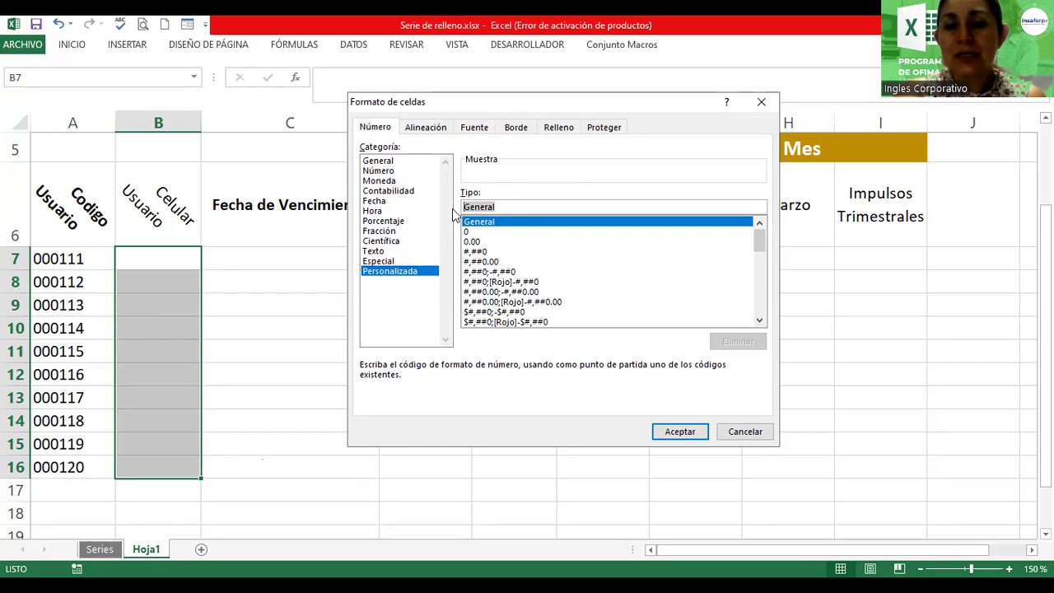
pyautogui.press('BackSpace')
pyautogui.write('(')
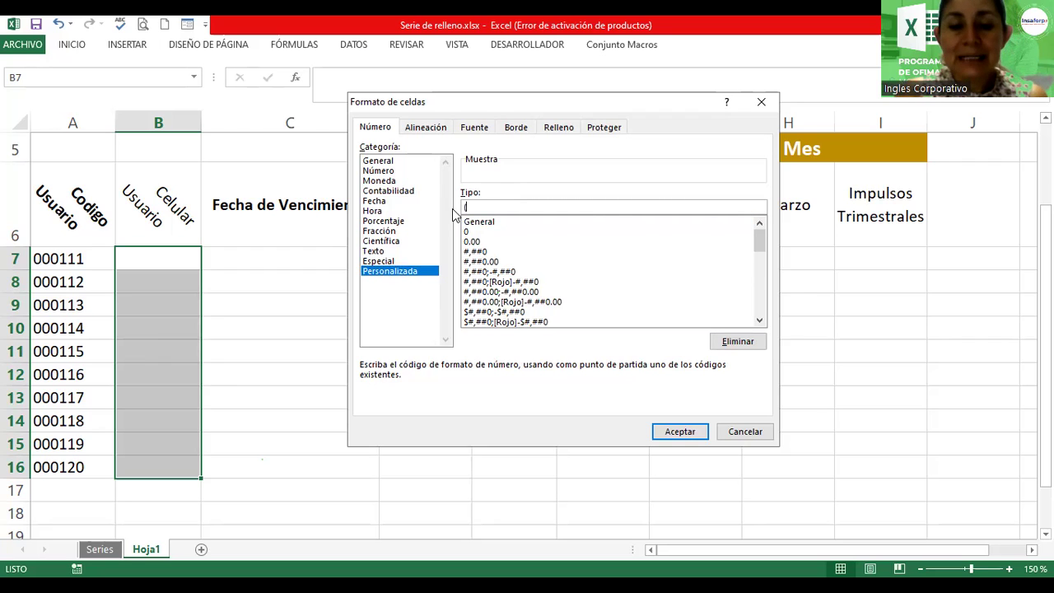
pyautogui.write('###-')
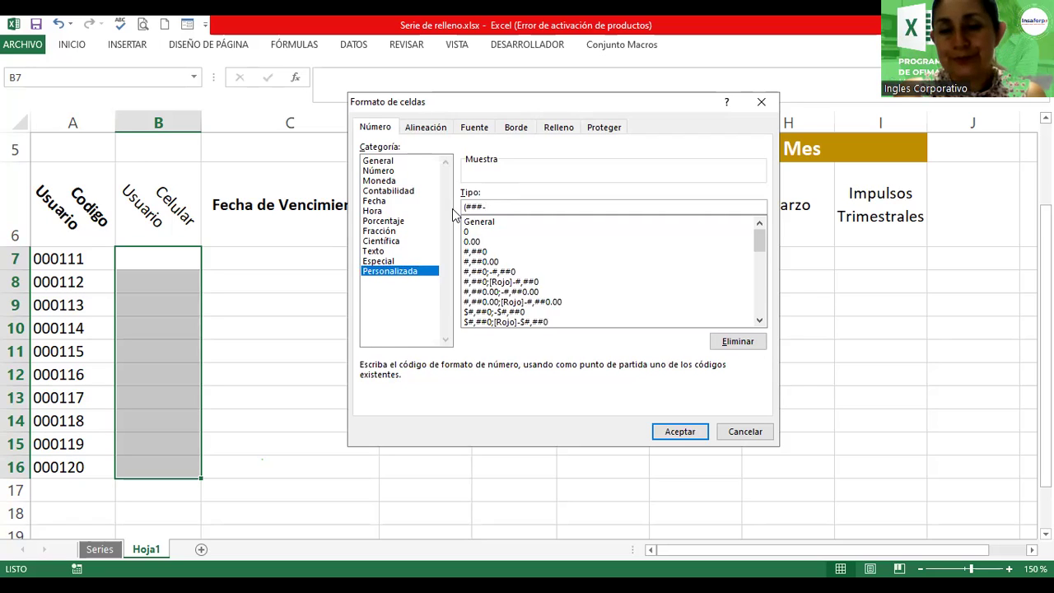
pyautogui.write('#')
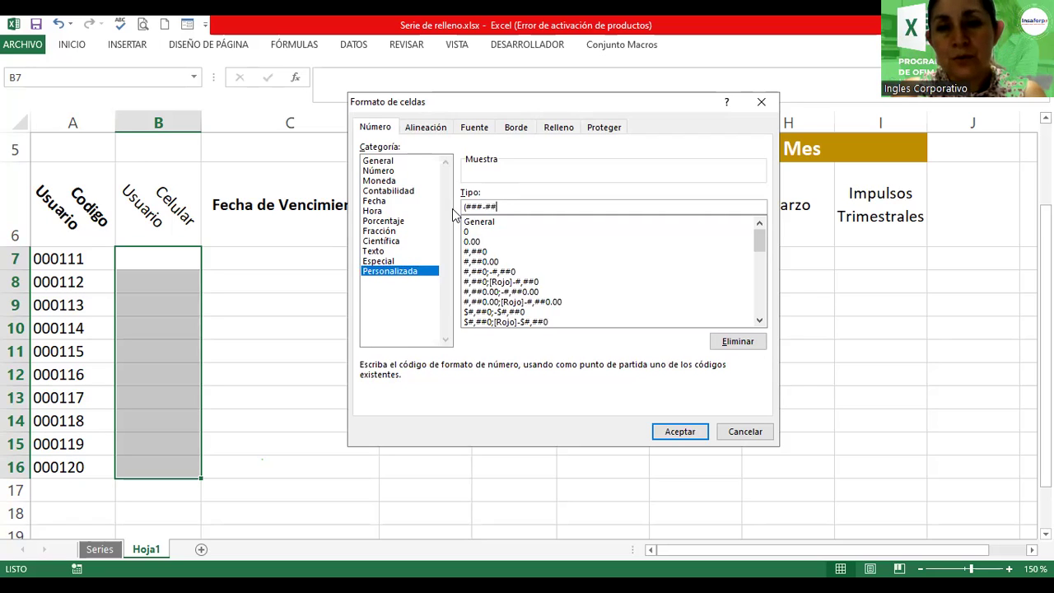
pyautogui.write('#')
pyautogui.write(')')
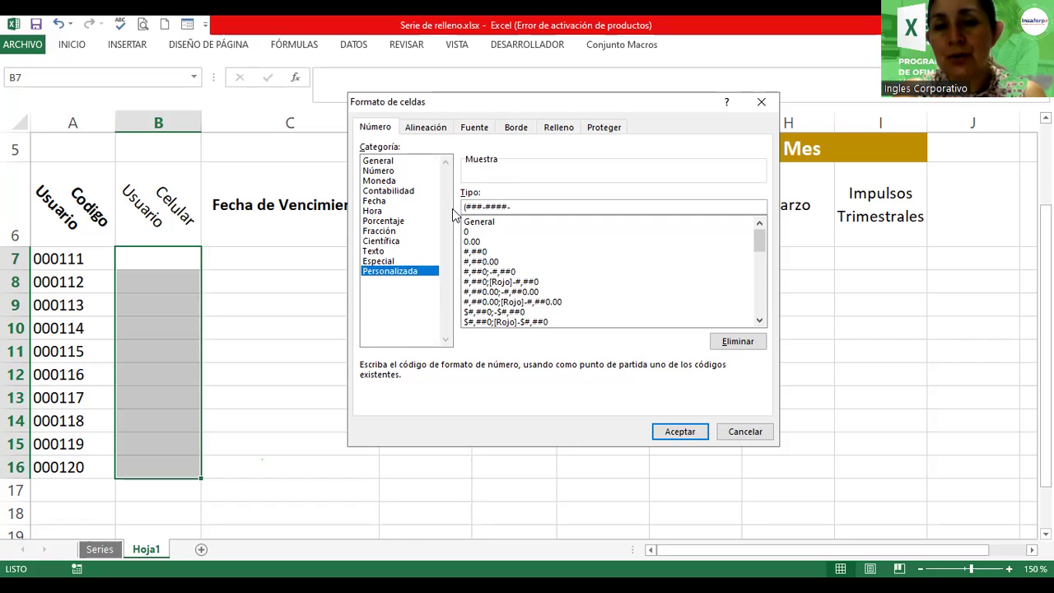
pyautogui.write('####')
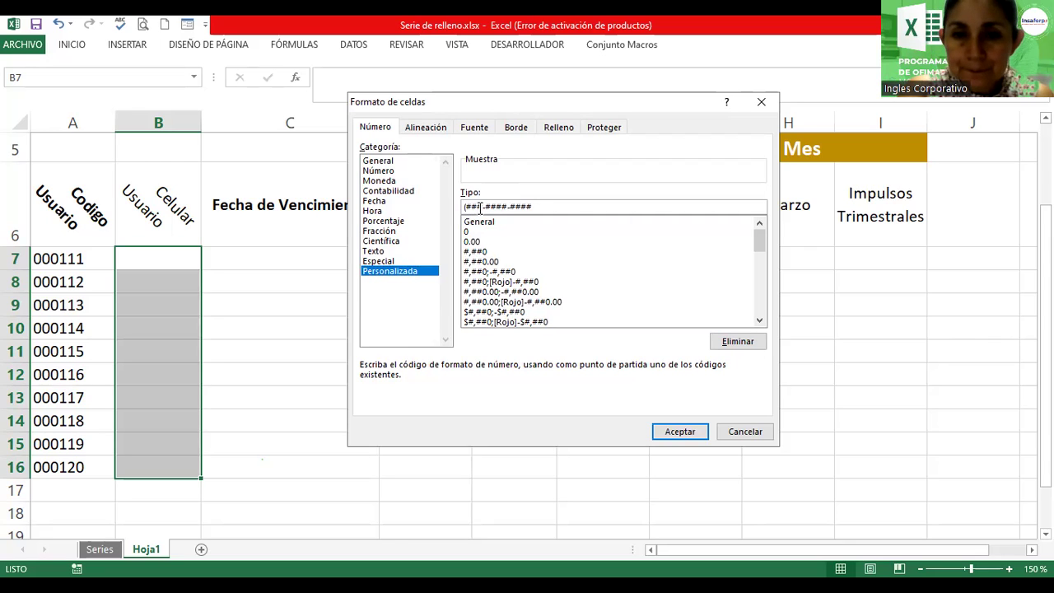
pyautogui.click(484, 207)
pyautogui.write(')')
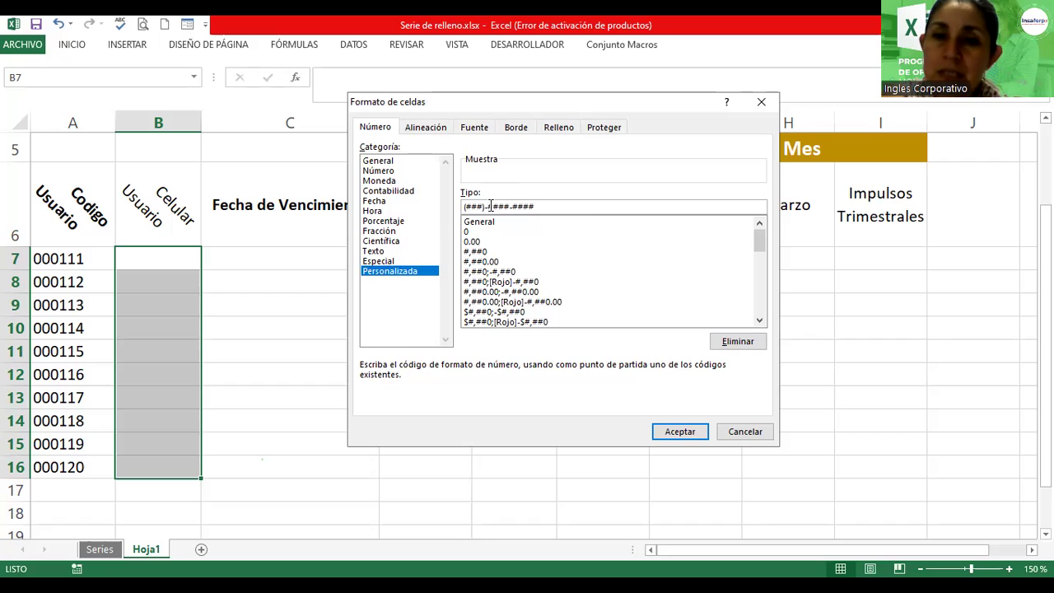
pyautogui.click(506, 206)
pyautogui.write('#')
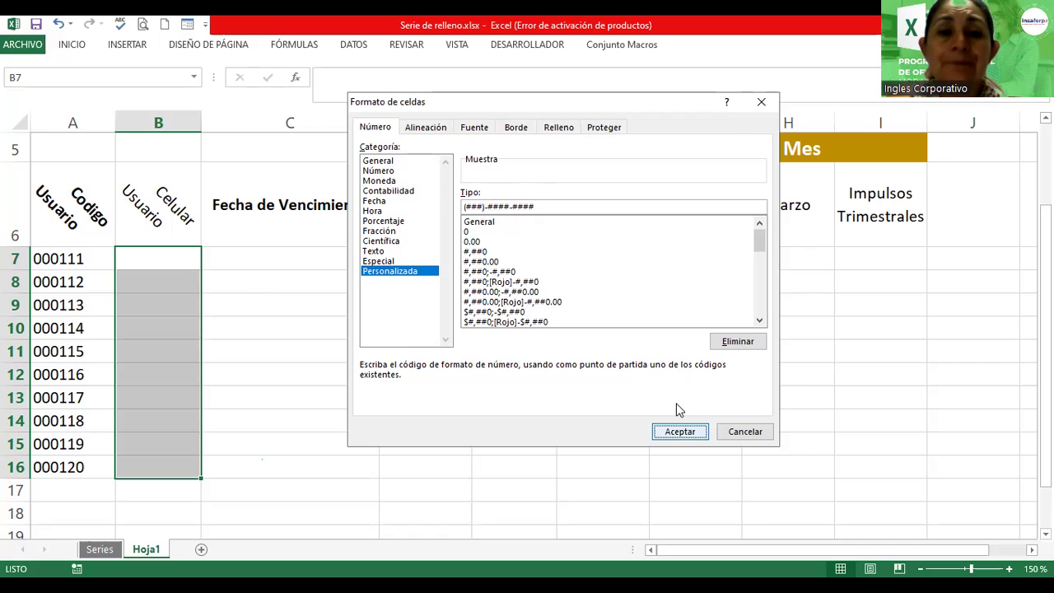
pyautogui.click(681, 431)
pyautogui.click(172, 263)
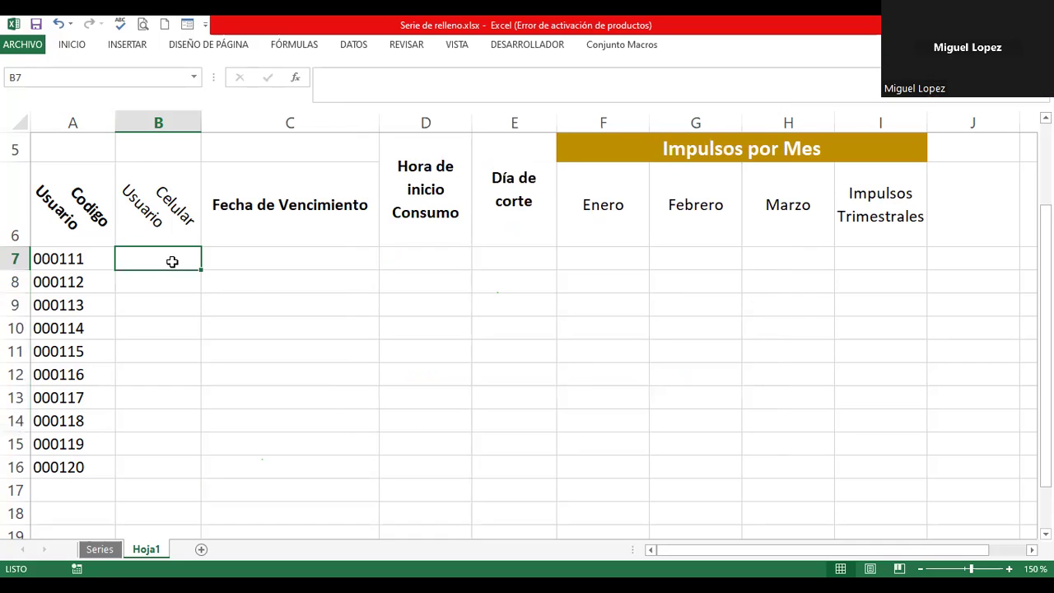
pyautogui.moveTo(172, 263); pyautogui.dragTo(174, 467)
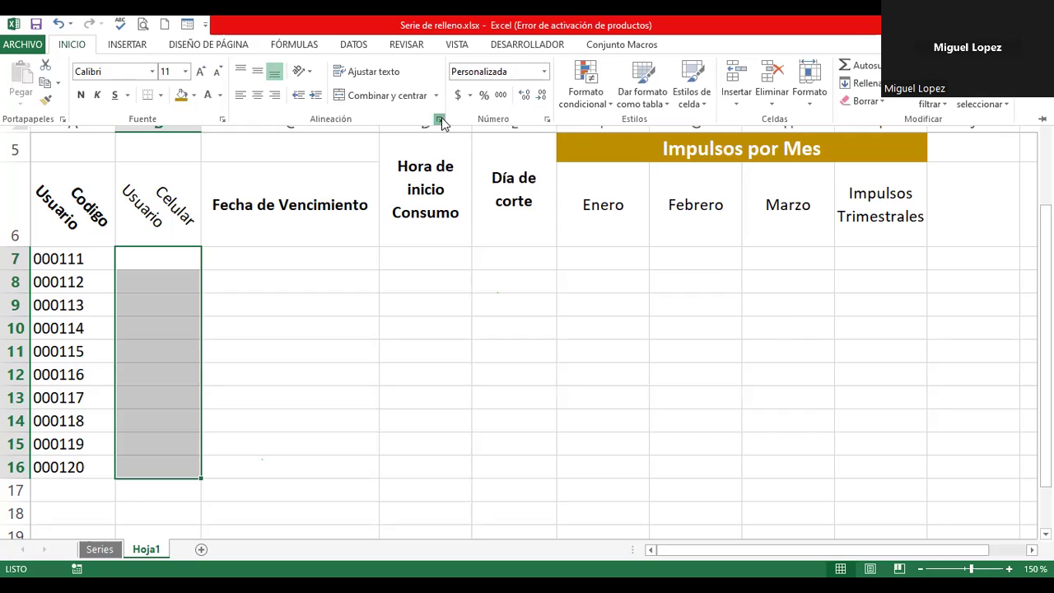
pyautogui.click(440, 120)
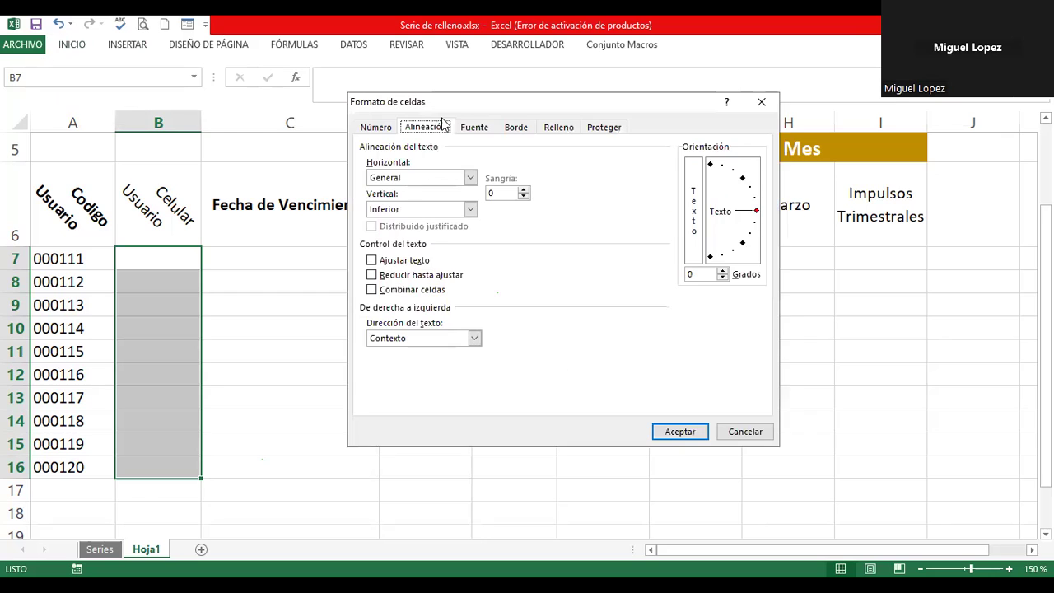
pyautogui.click(372, 129)
pyautogui.click(543, 206)
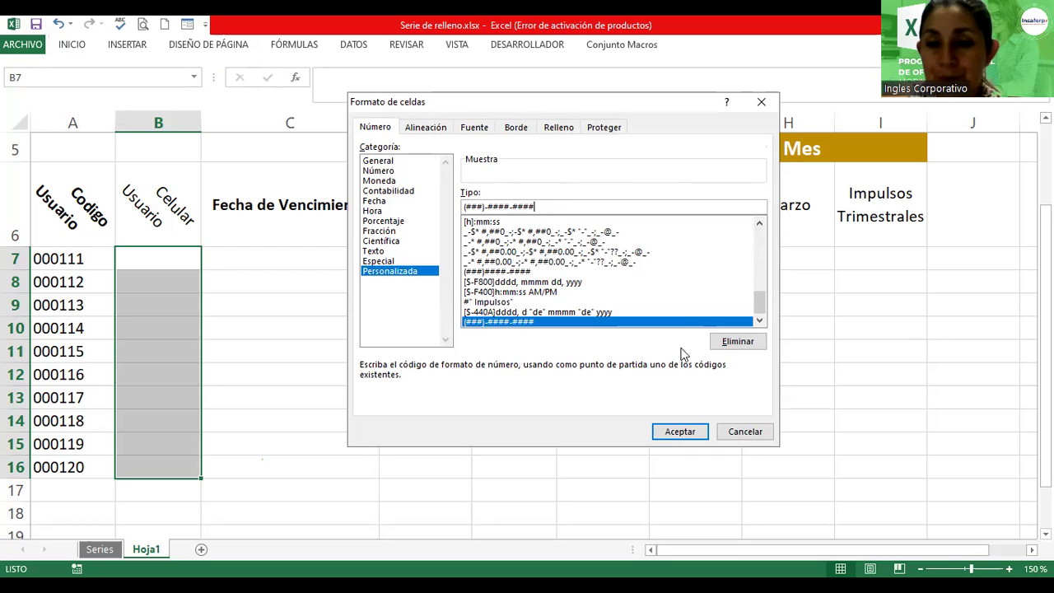
pyautogui.press('Return')
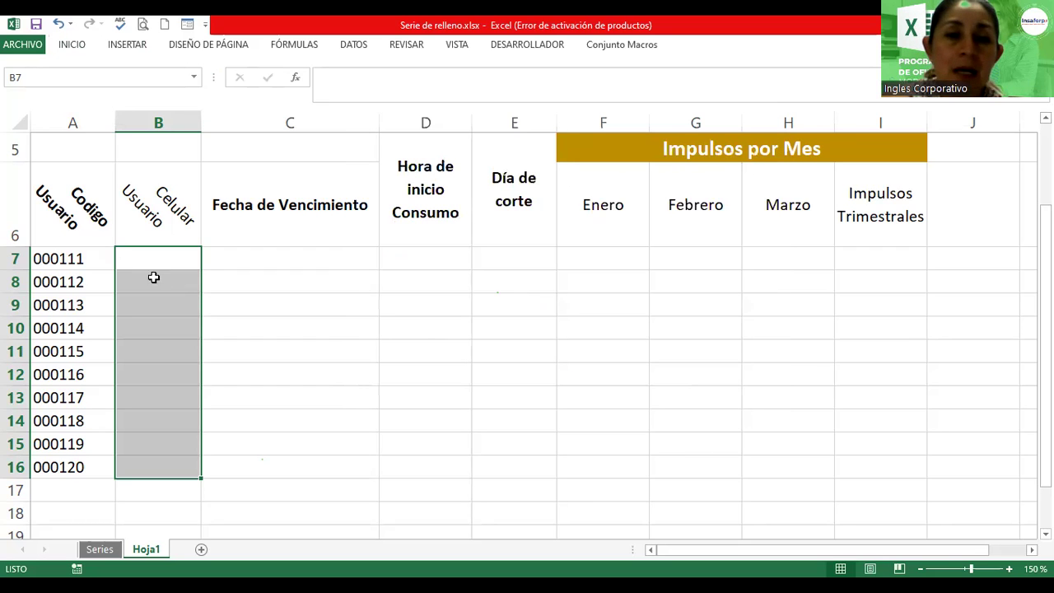
pyautogui.click(145, 259)
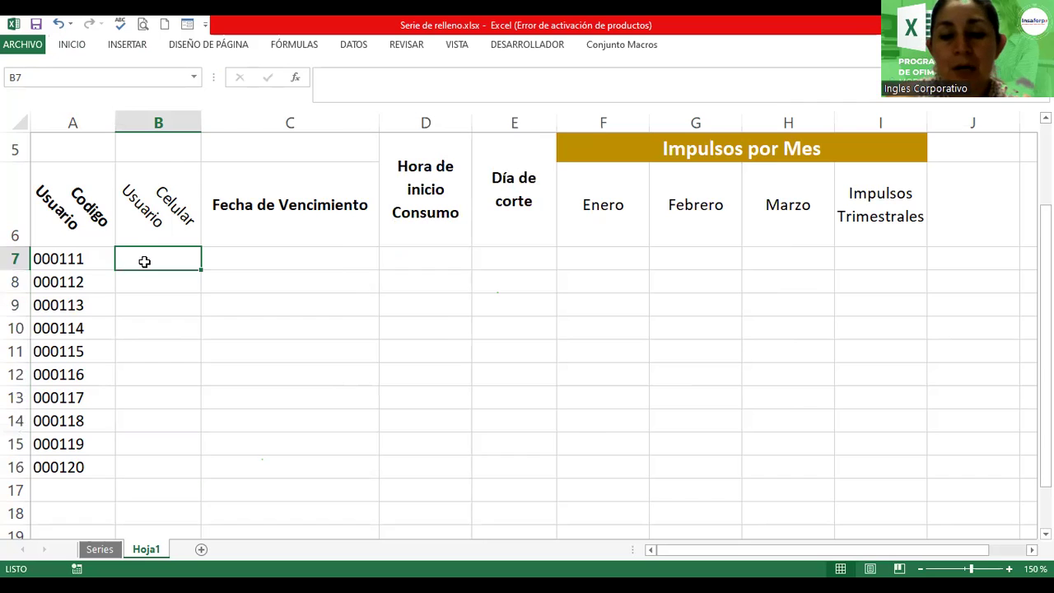
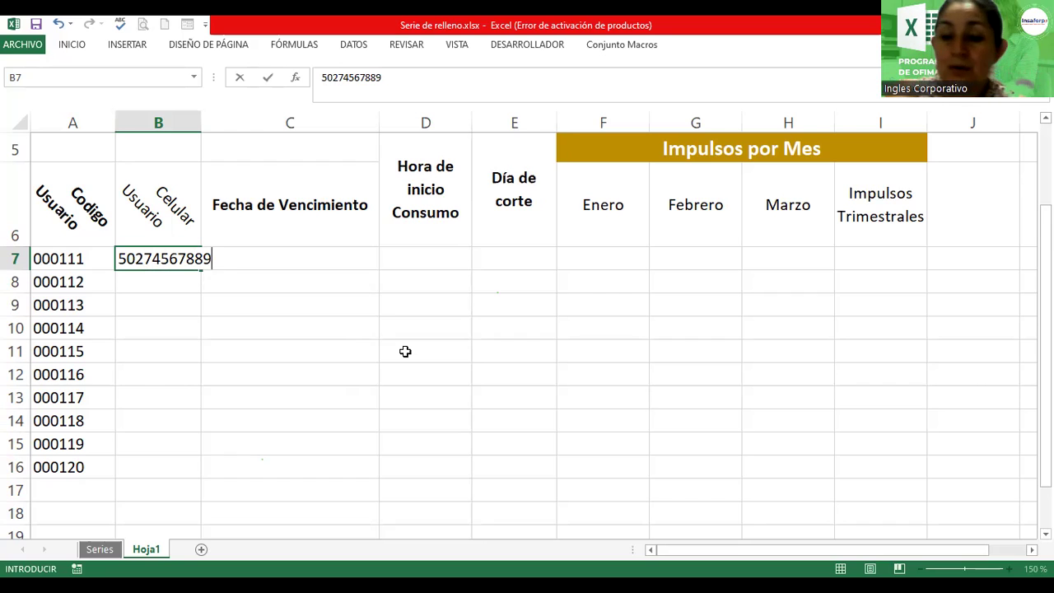
# - Enter the first user's 11-digit phone number in cell B7
pyautogui.press('Return')
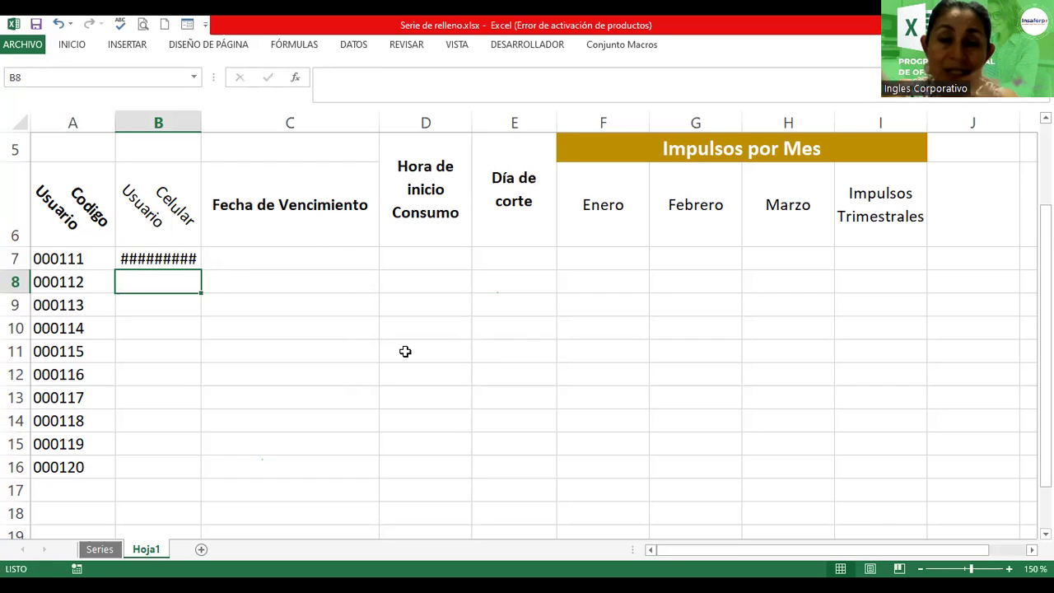
# - Adjust column B's width so the formatted phone number fits
pyautogui.click(156, 259)
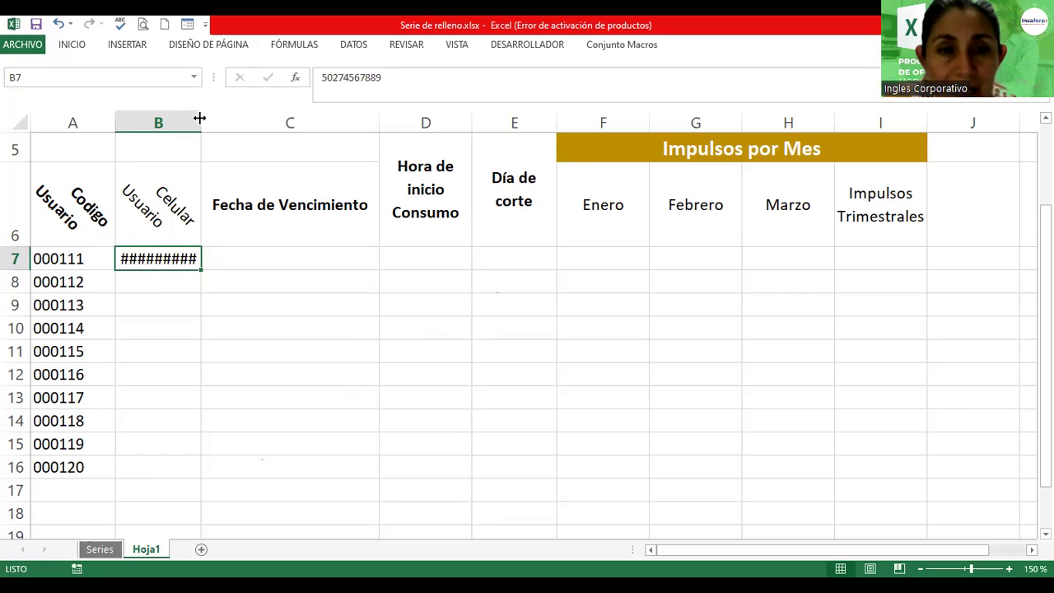
pyautogui.moveTo(215, 122); pyautogui.dragTo(268, 122)
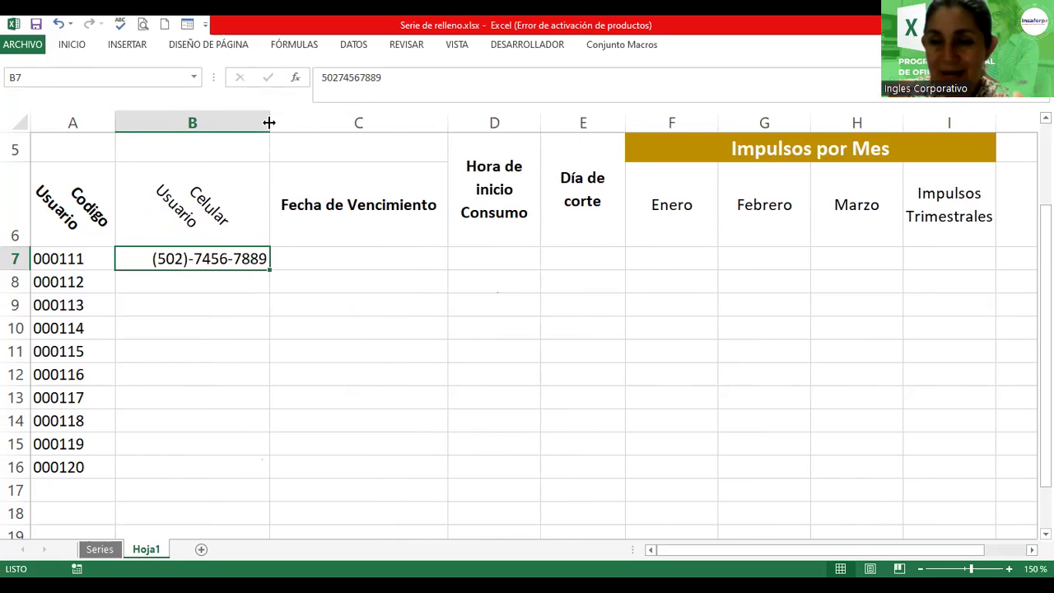
pyautogui.moveTo(270, 122); pyautogui.dragTo(250, 124)
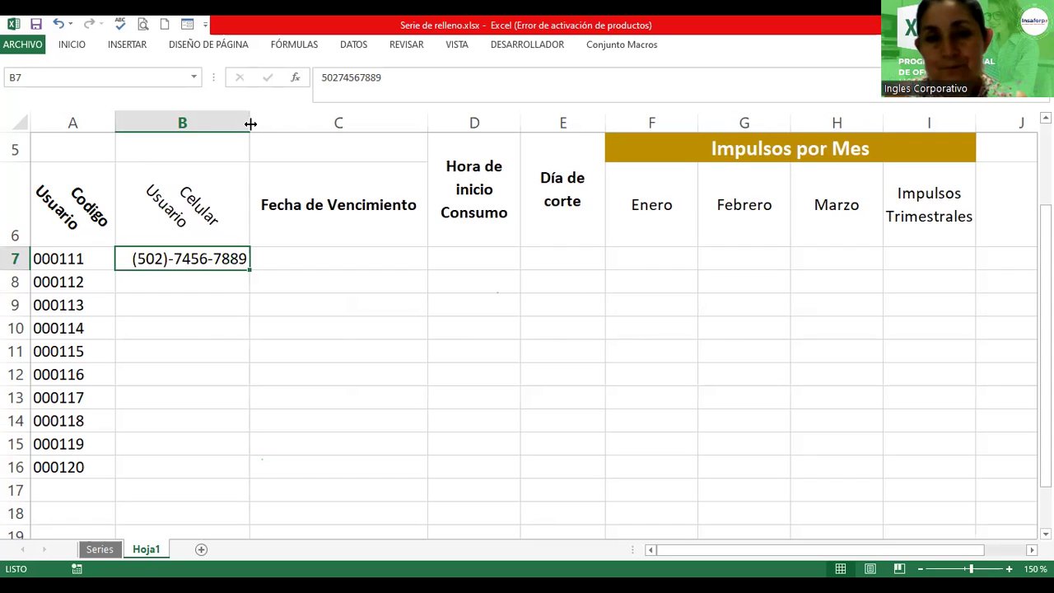
pyautogui.click(159, 281)
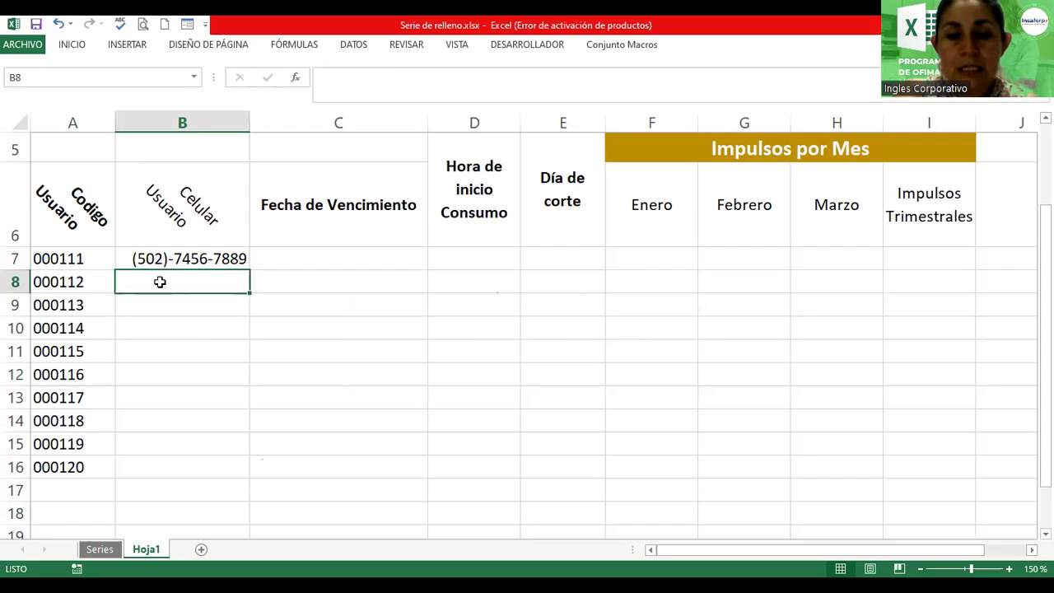
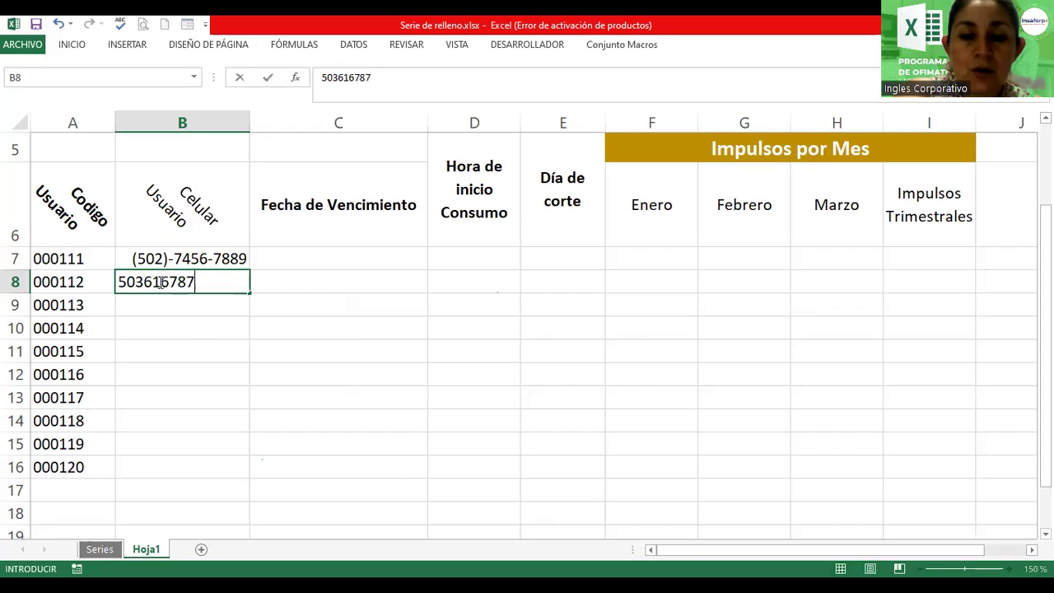
# - Enter the second user's phone number in B8 and bold the Celular Usuario header
pyautogui.press('Return')
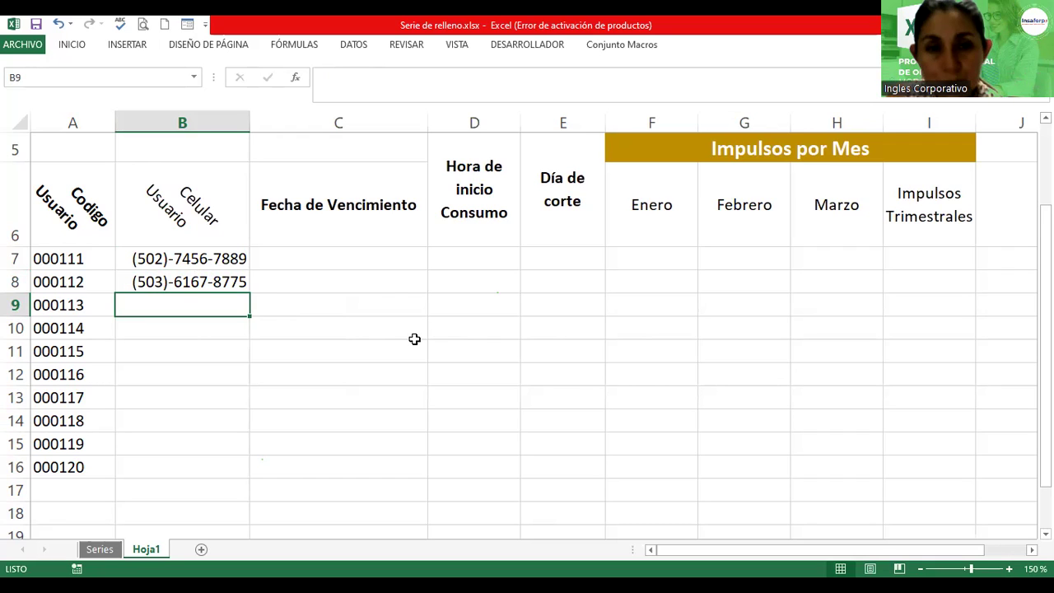
pyautogui.click(199, 223)
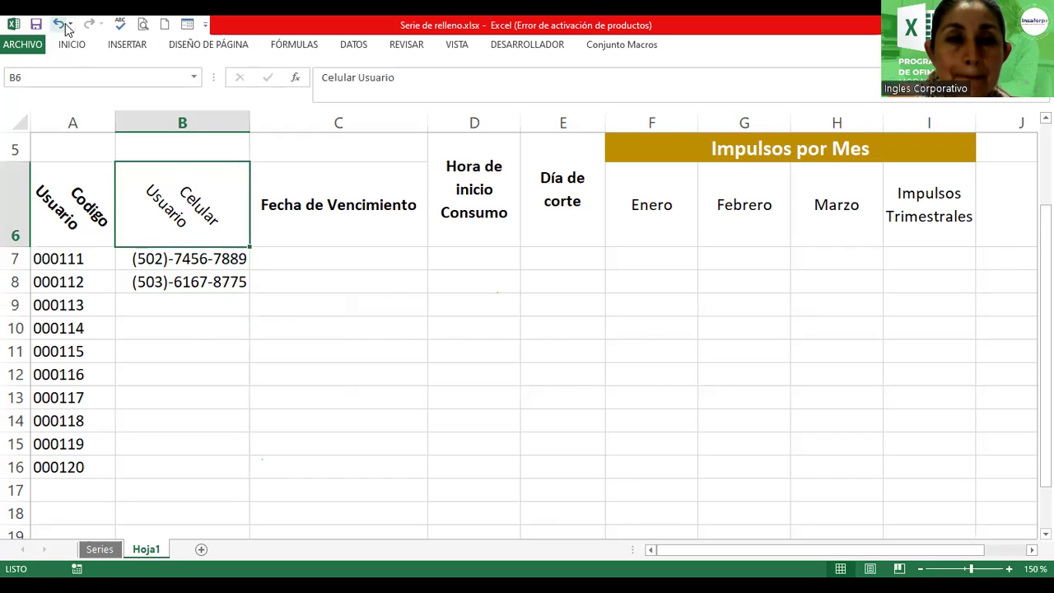
pyautogui.click(72, 47)
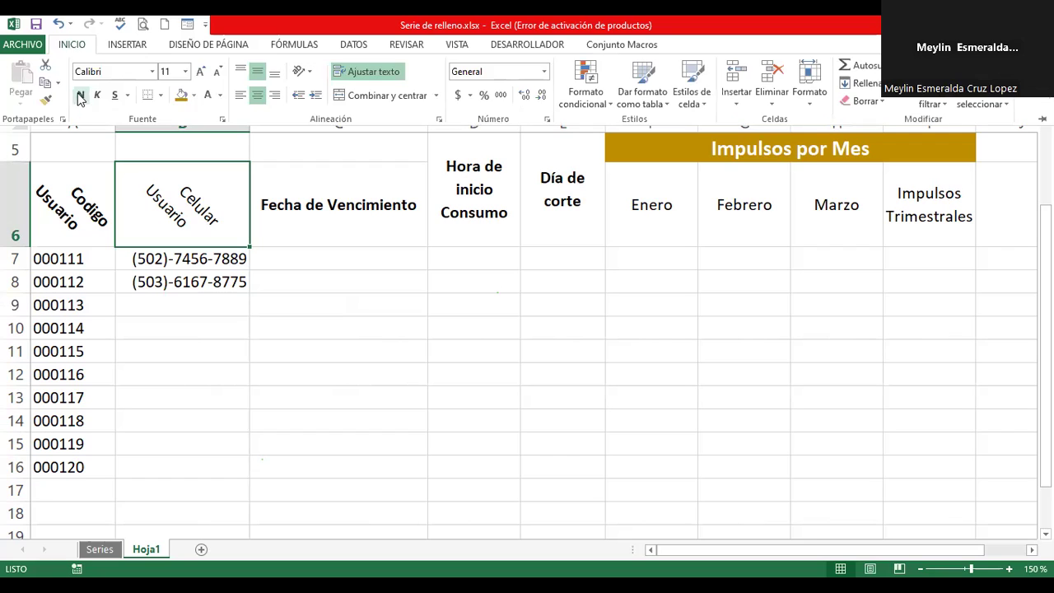
# - Enter the phone number for user 000113 in cell B9
pyautogui.click(177, 302)
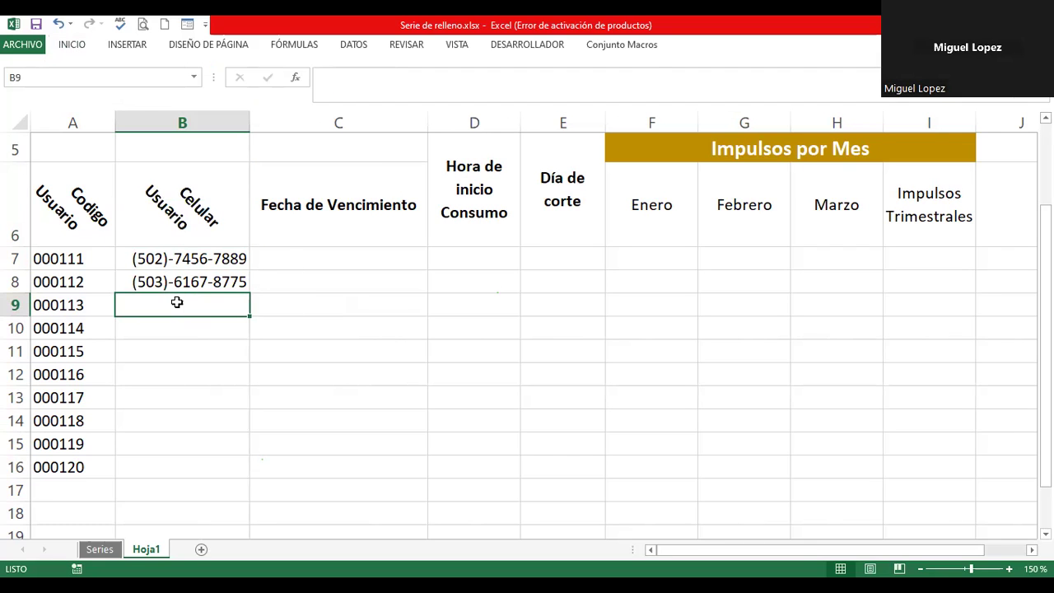
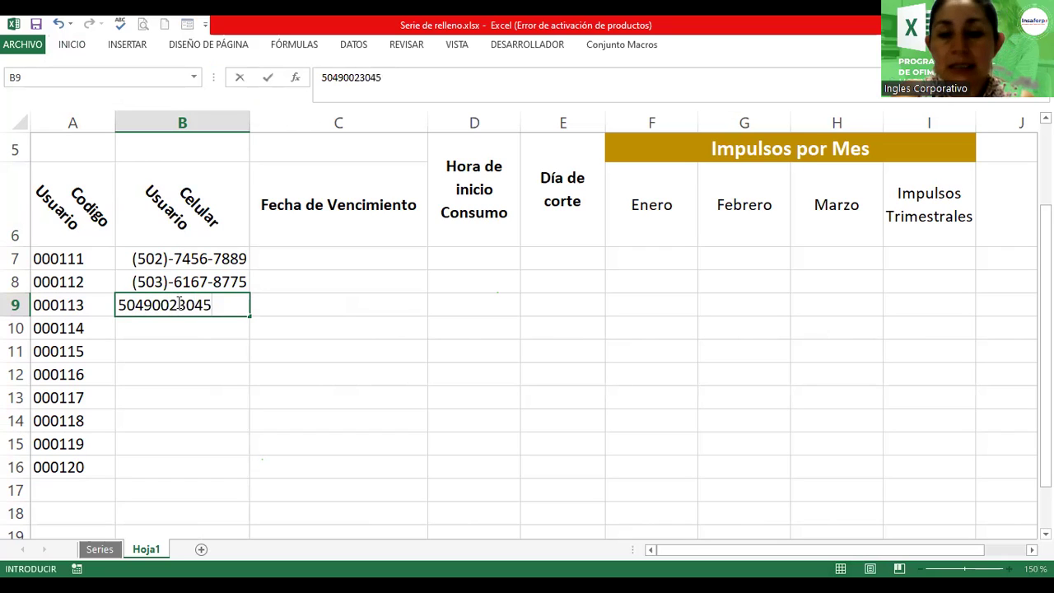
pyautogui.press('Return')
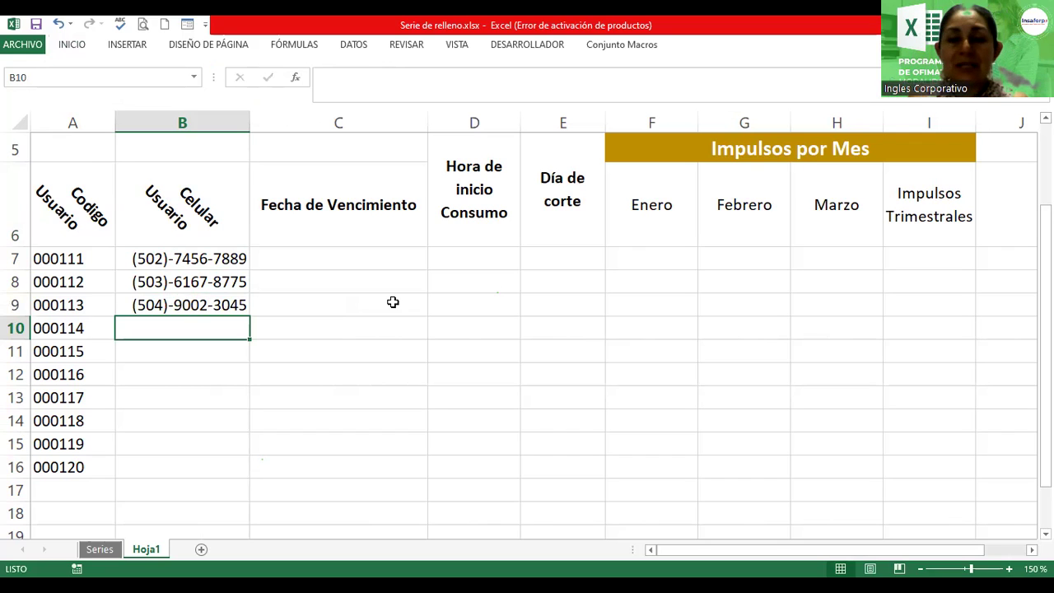
# - Enter 15/10/2023 in C7 and fill consecutive dates down to 25/10/2023 in C17
pyautogui.click(363, 254)
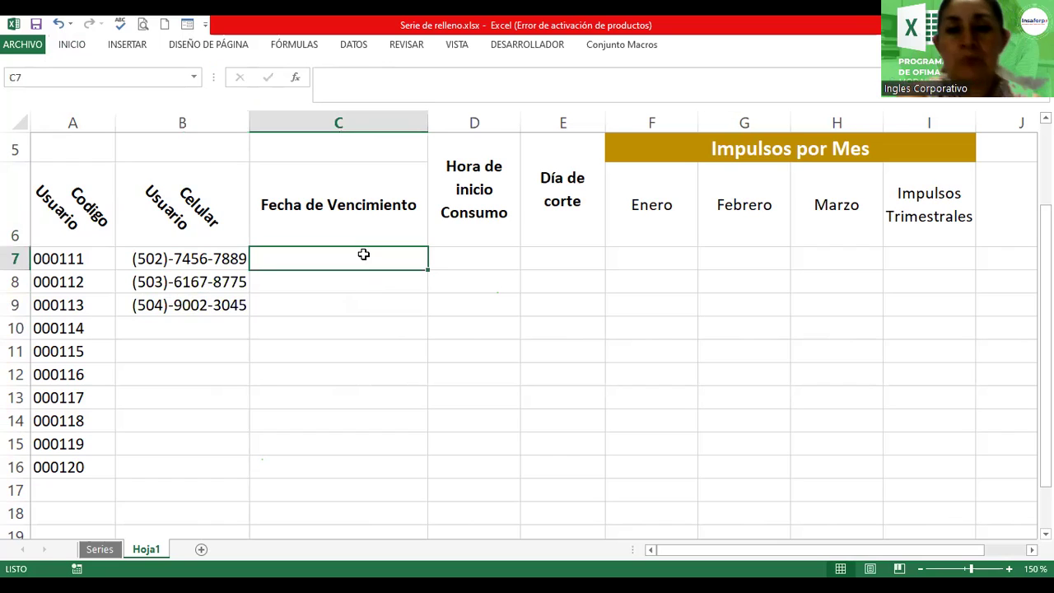
pyautogui.write('15/10')
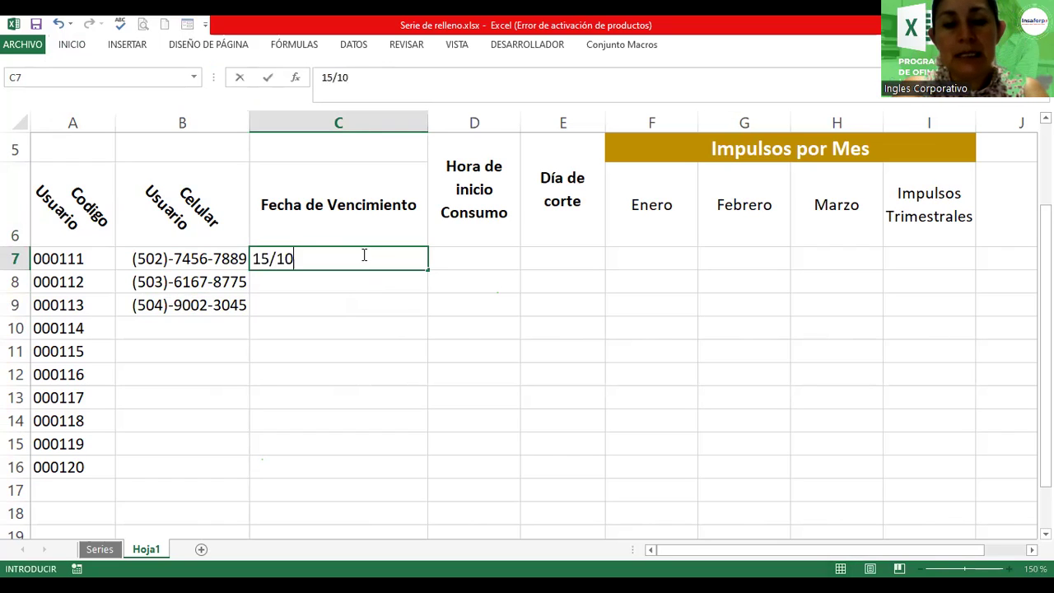
pyautogui.write('/2023')
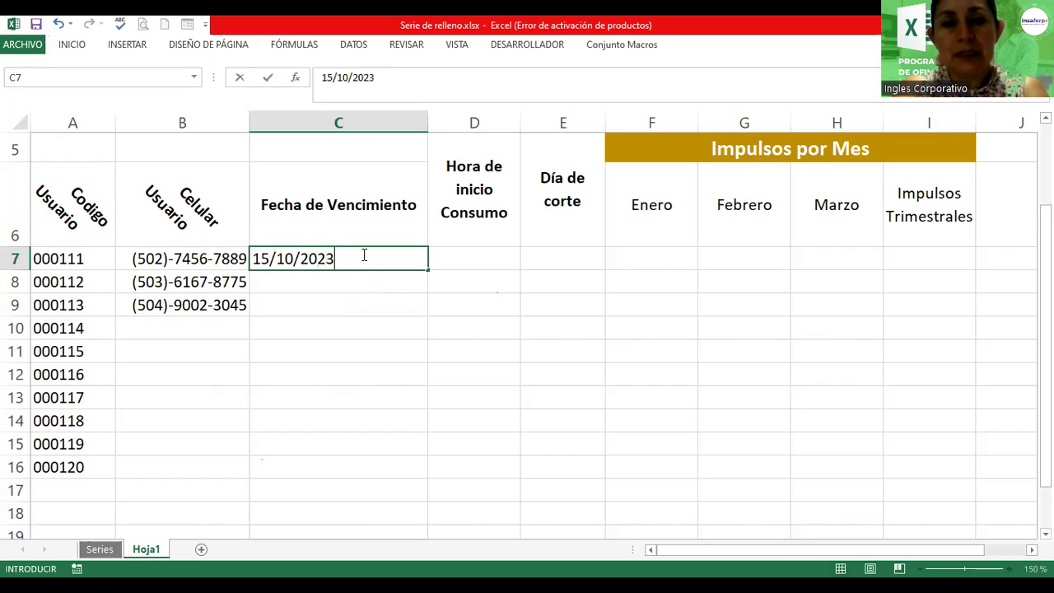
pyautogui.press('Return')
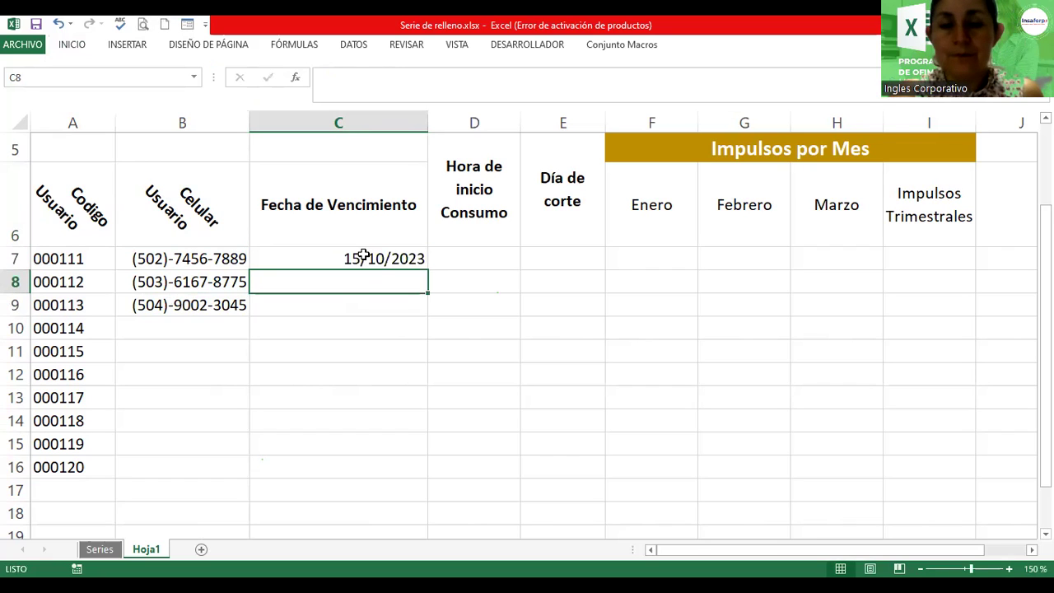
pyautogui.click(364, 256)
pyautogui.moveTo(429, 271); pyautogui.dragTo(456, 490)
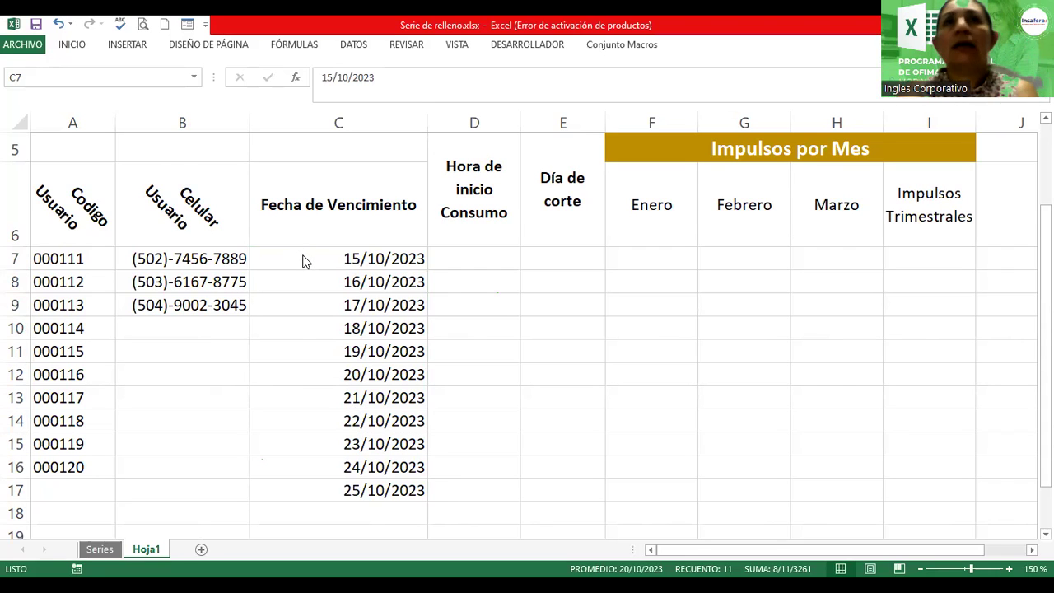
pyautogui.hotkey('ctrl', 'shift', 'Down')
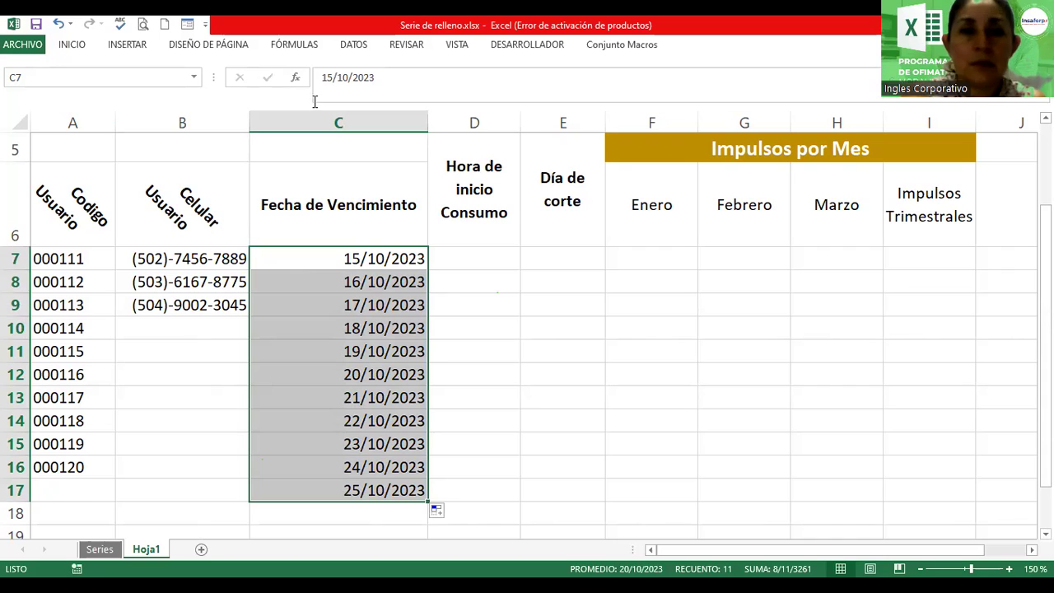
# - Format C7:C17 as Fecha larga with weekday names and widen column C to fit them
pyautogui.click(70, 46)
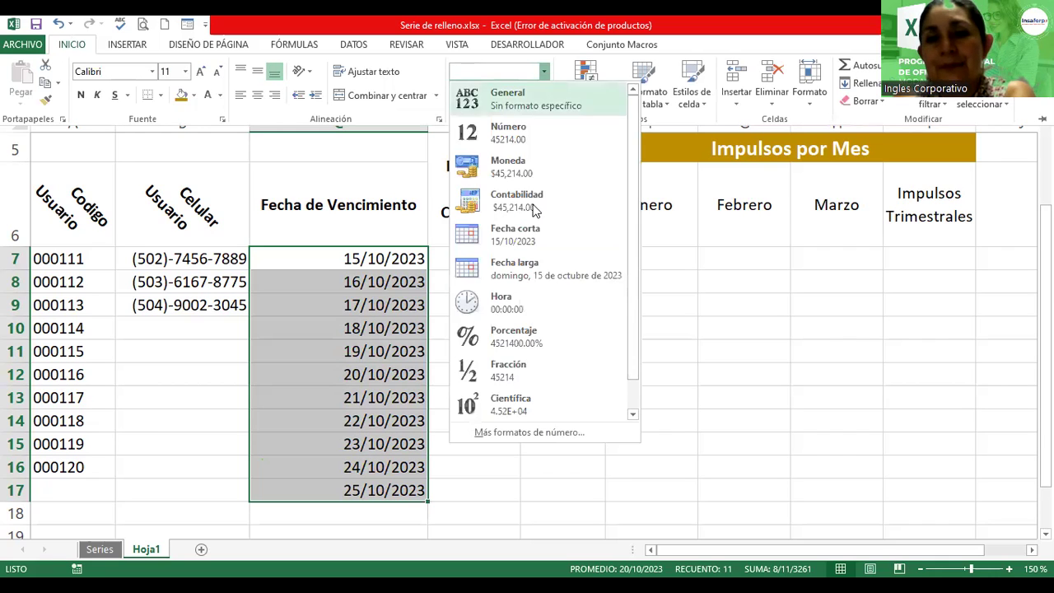
pyautogui.click(518, 266)
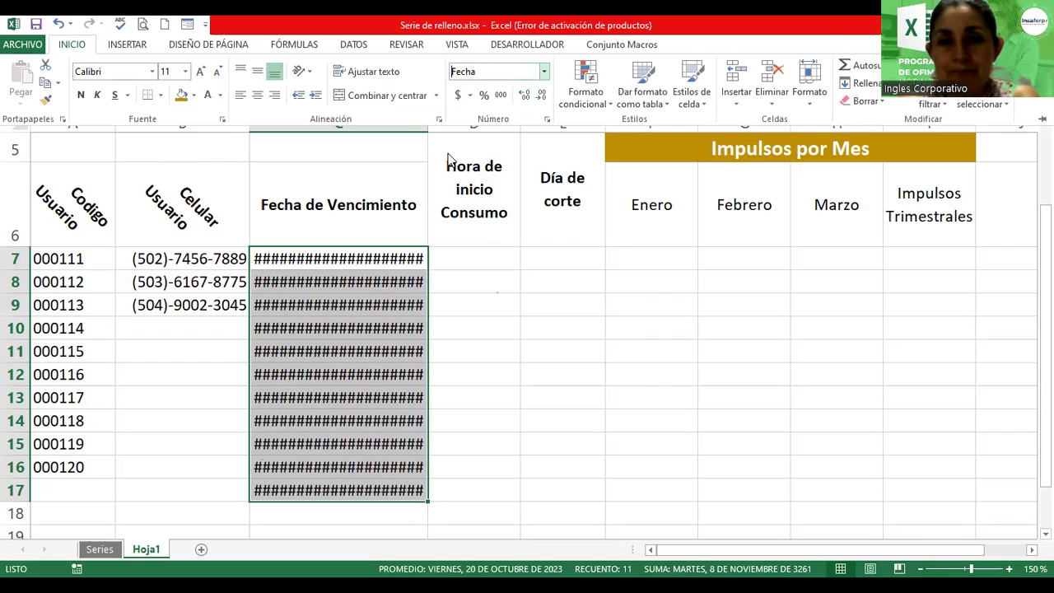
pyautogui.click(429, 122)
pyautogui.moveTo(429, 113); pyautogui.dragTo(535, 121)
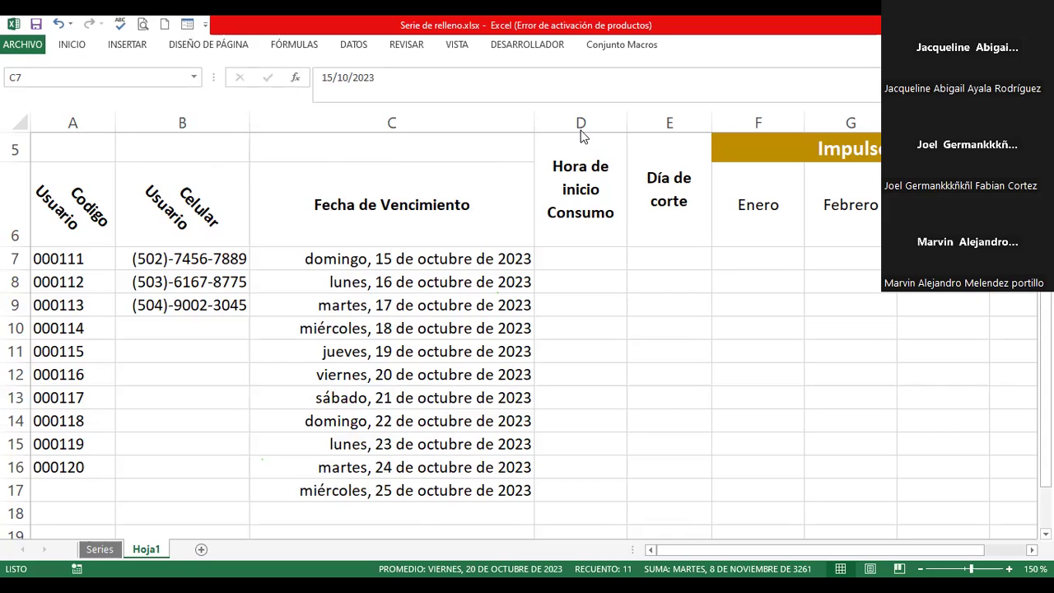
# - Enter 2:00 p. m. as the first Hora de inicio Consumo time in D7
pyautogui.click(556, 161)
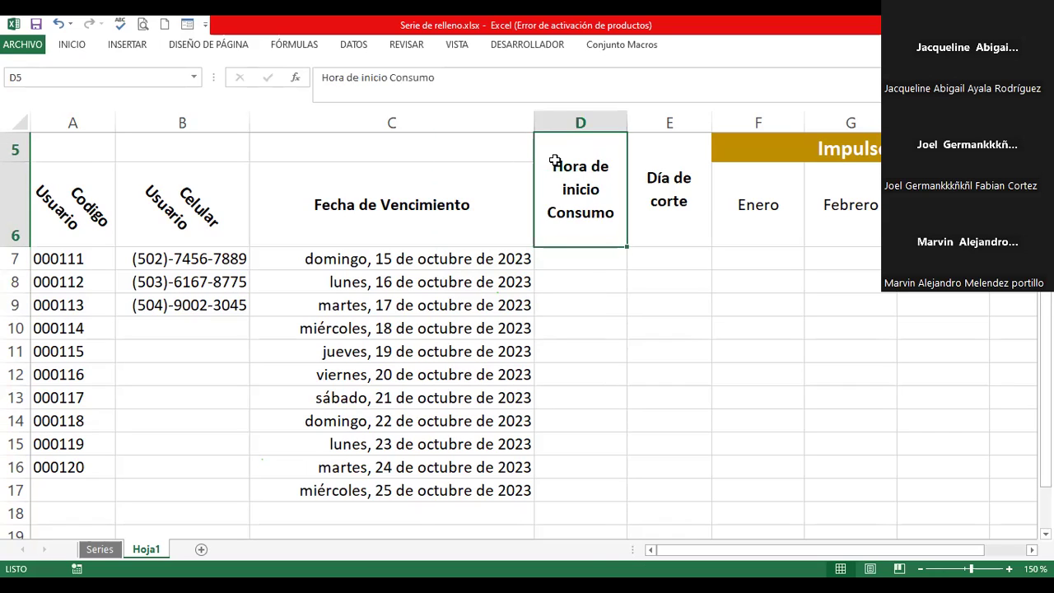
pyautogui.click(563, 260)
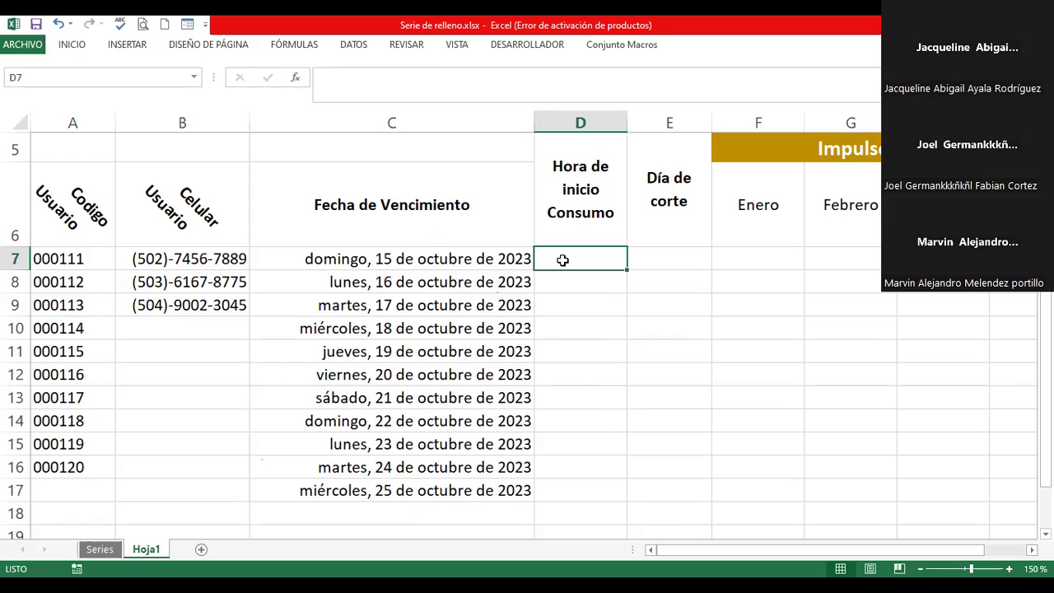
pyautogui.write('2:00 p.m.')
pyautogui.press('Return')
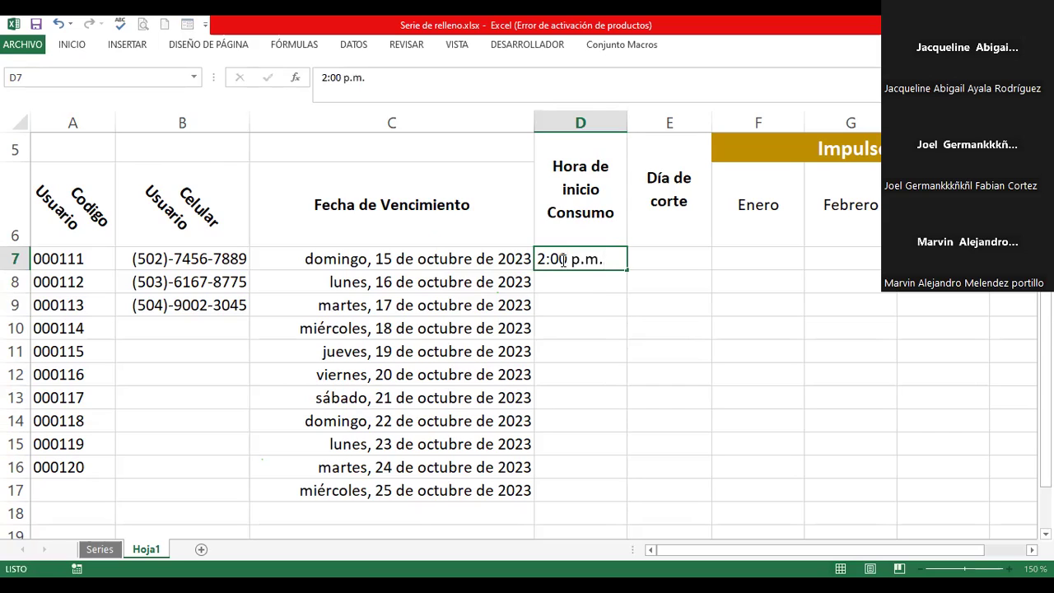
pyautogui.click(562, 260)
pyautogui.doubleClick(563, 260)
pyautogui.press('BackSpace')
pyautogui.press('BackSpace')
pyautogui.press('BackSpace')
pyautogui.write('m')
pyautogui.press('Return')
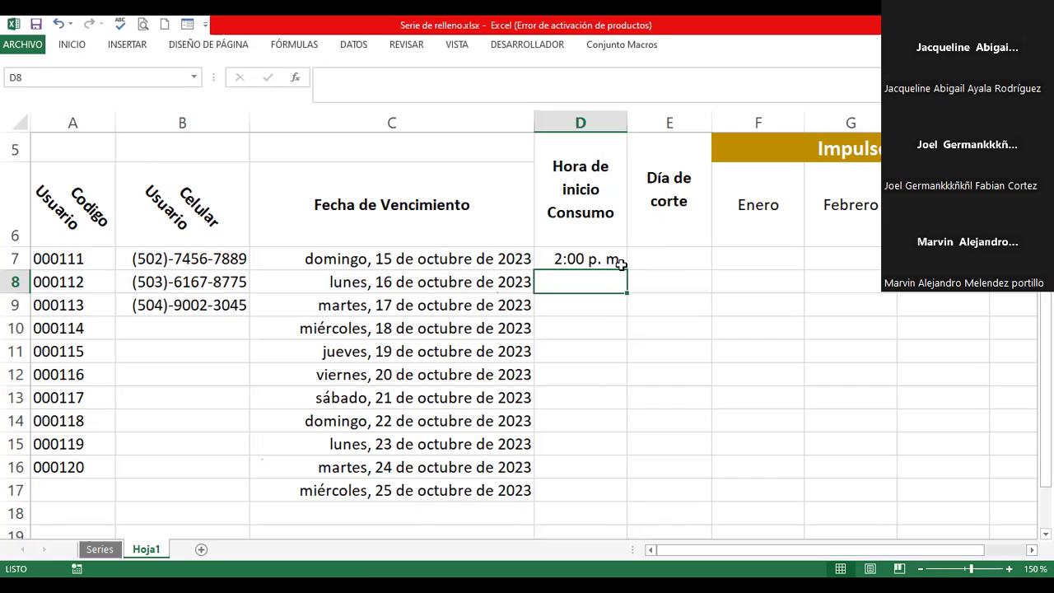
# - Fill hourly times from D7 down to 12:00 a. m. in D17
pyautogui.click(610, 261)
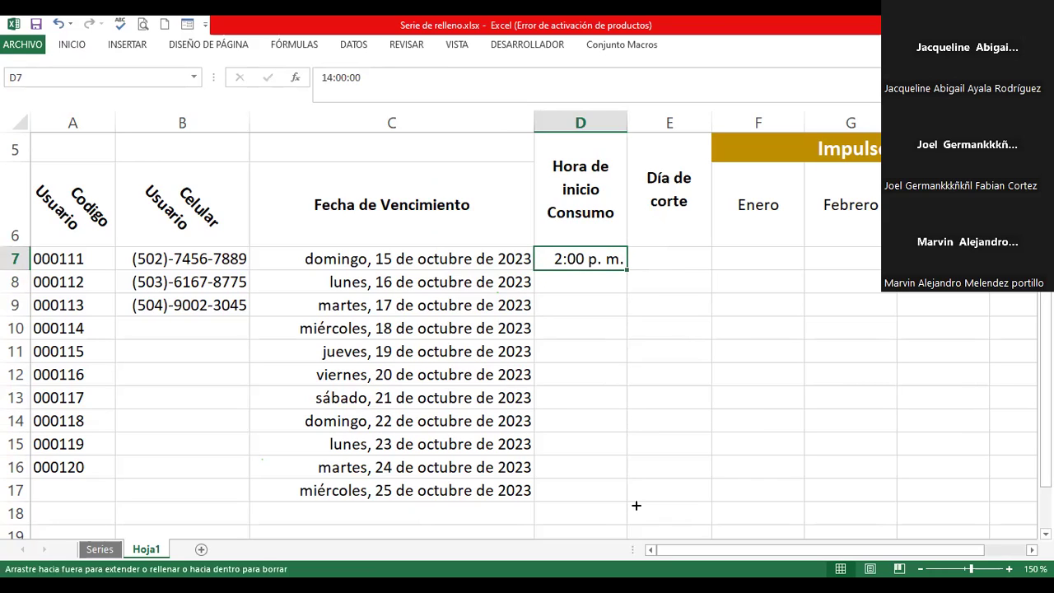
pyautogui.moveTo(636, 479); pyautogui.dragTo(635, 503)
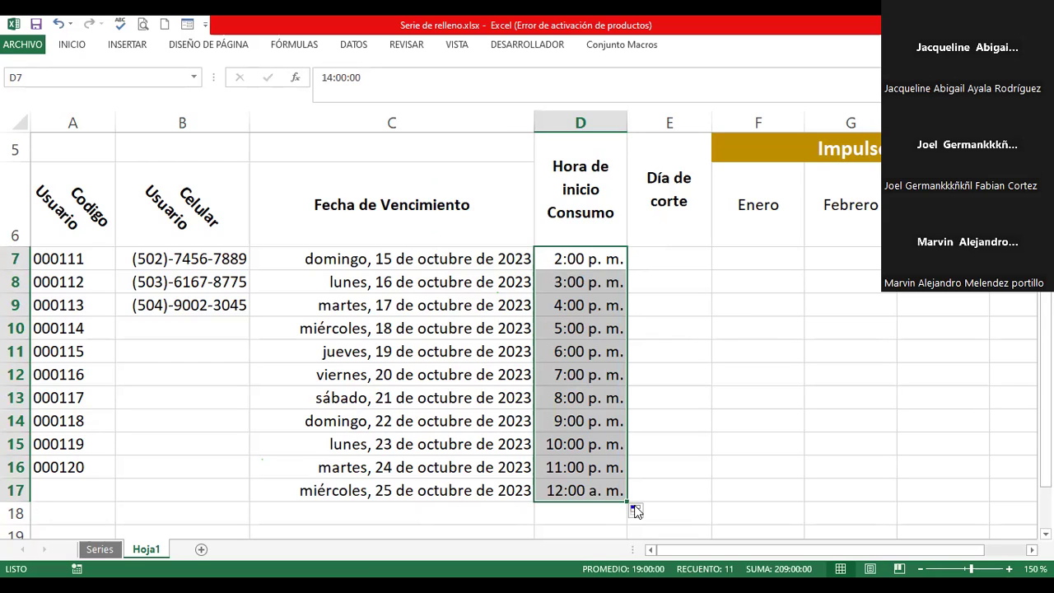
pyautogui.click(681, 258)
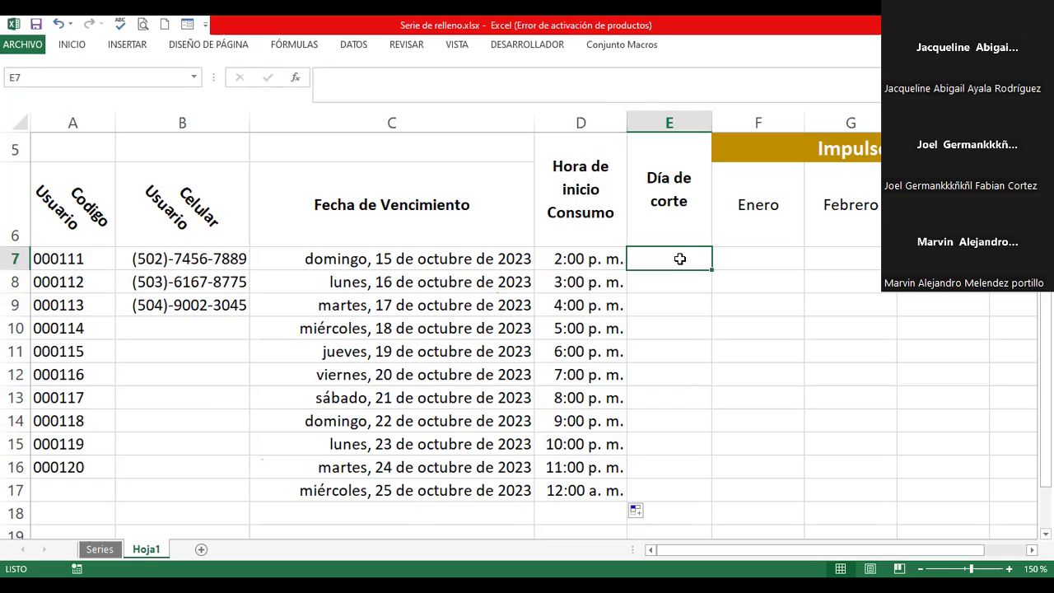
# - Enter Lunes in E7 and fill weekdays down to Viernes in E11
pyautogui.write('Lunes')
pyautogui.press('Return')
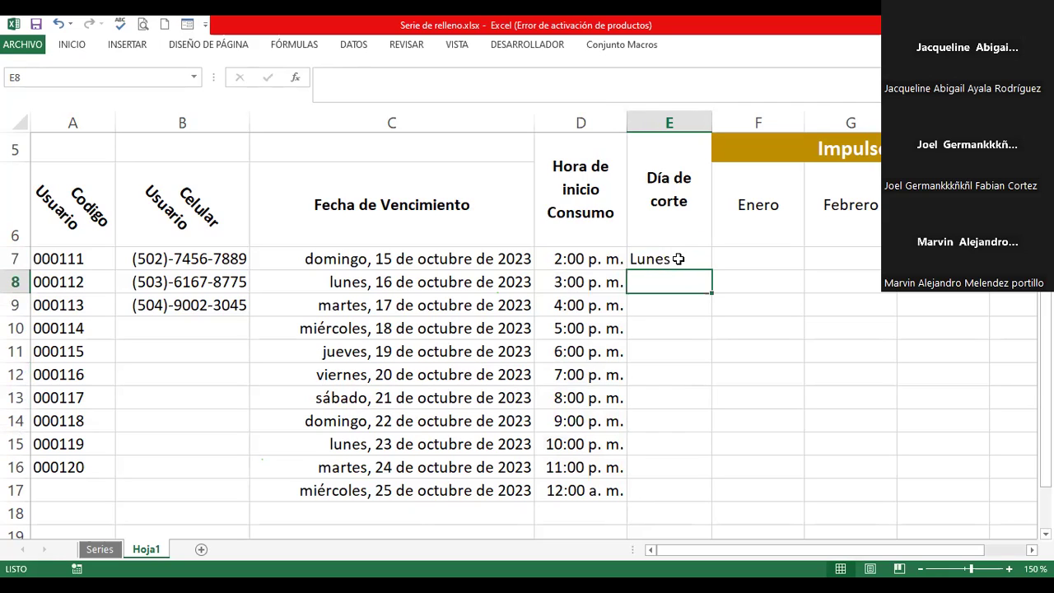
pyautogui.click(680, 259)
pyautogui.moveTo(713, 271)
pyautogui.mouseDown()
pyautogui.moveTo(718, 375)
pyautogui.moveTo(719, 364)
pyautogui.mouseUp()
# - Repeat Lunes–Viernes in E12:E16 and enter Lunes in E17
pyautogui.click(666, 373)
pyautogui.write('Lune')
pyautogui.press('Return')
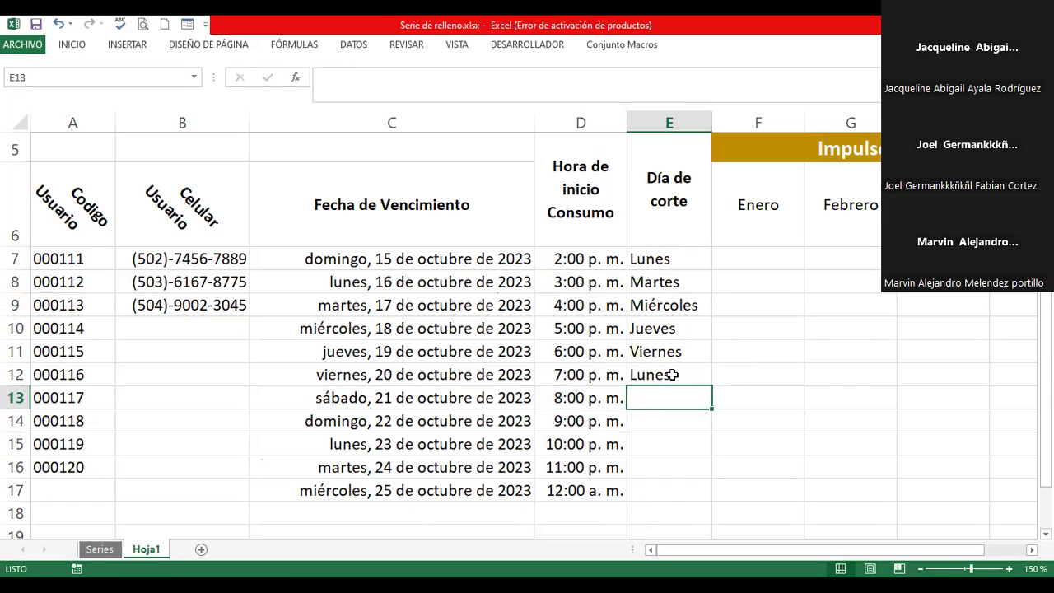
pyautogui.click(676, 374)
pyautogui.moveTo(710, 385); pyautogui.dragTo(710, 473)
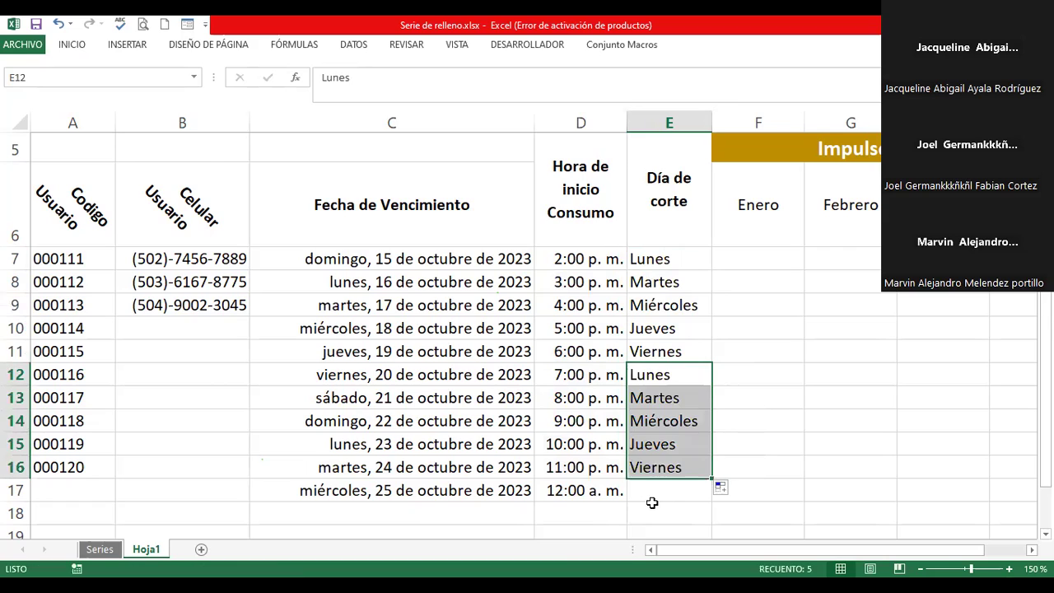
pyautogui.click(652, 501)
pyautogui.write('Lunes')
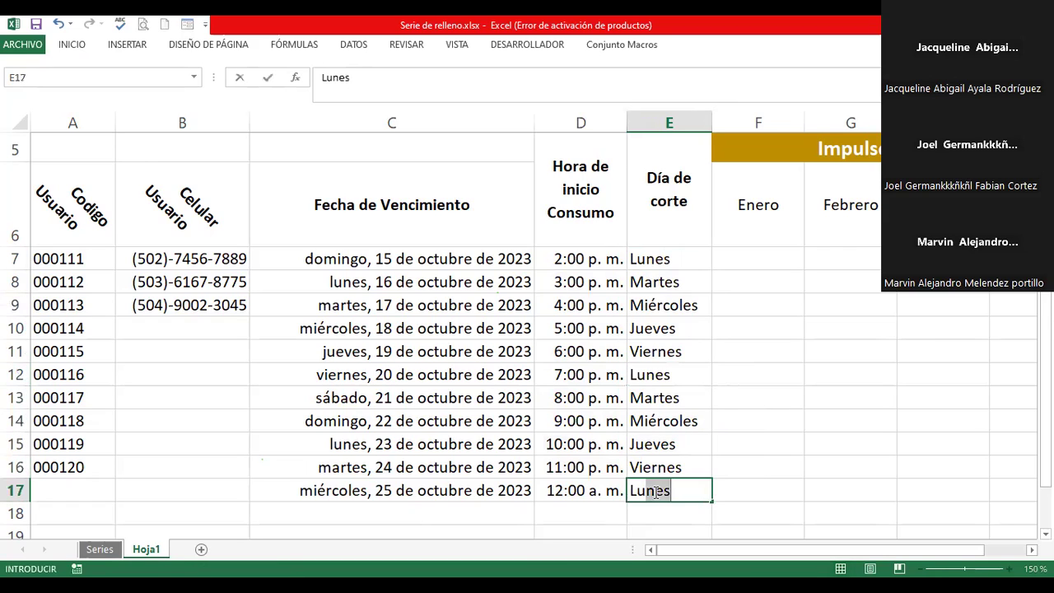
pyautogui.press('Return')
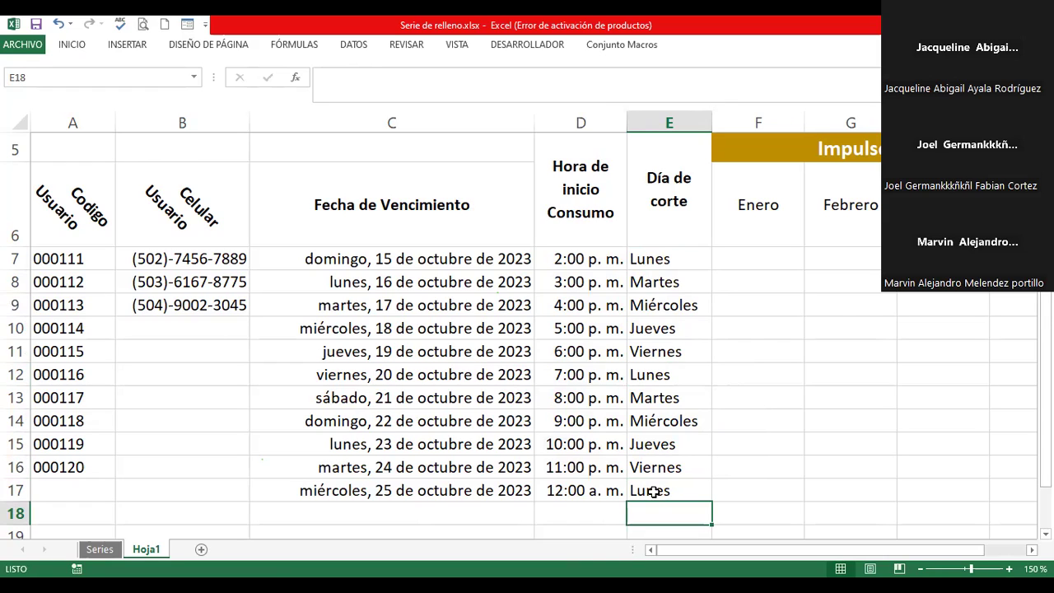
# - Fill Enero in F7:F17 with the series 80, 90 up to 180
pyautogui.click(745, 257)
pyautogui.write('8')
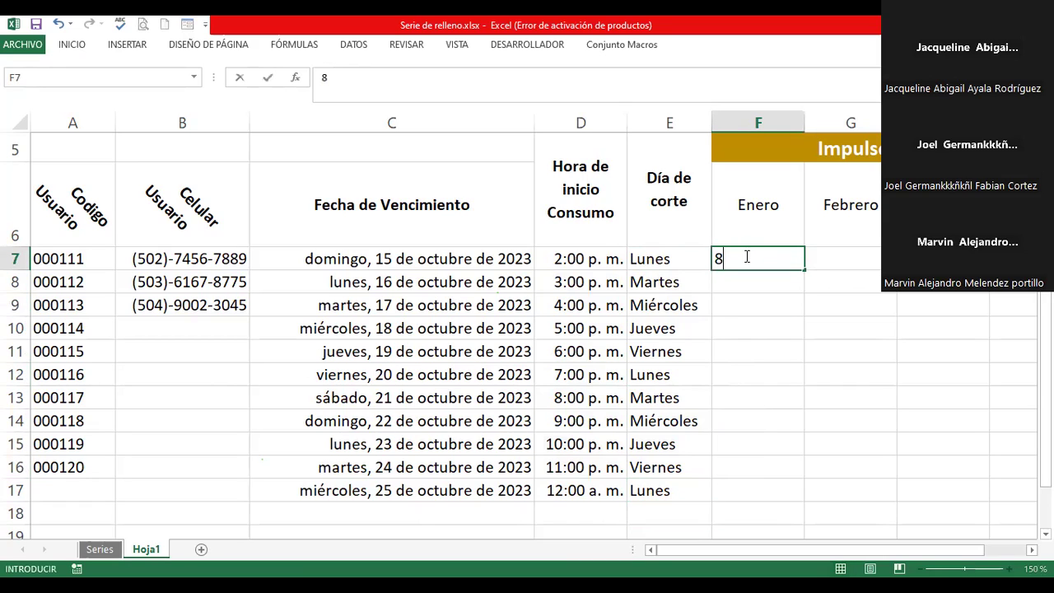
pyautogui.write('0')
pyautogui.press('Return')
pyautogui.write('90')
pyautogui.press('Return')
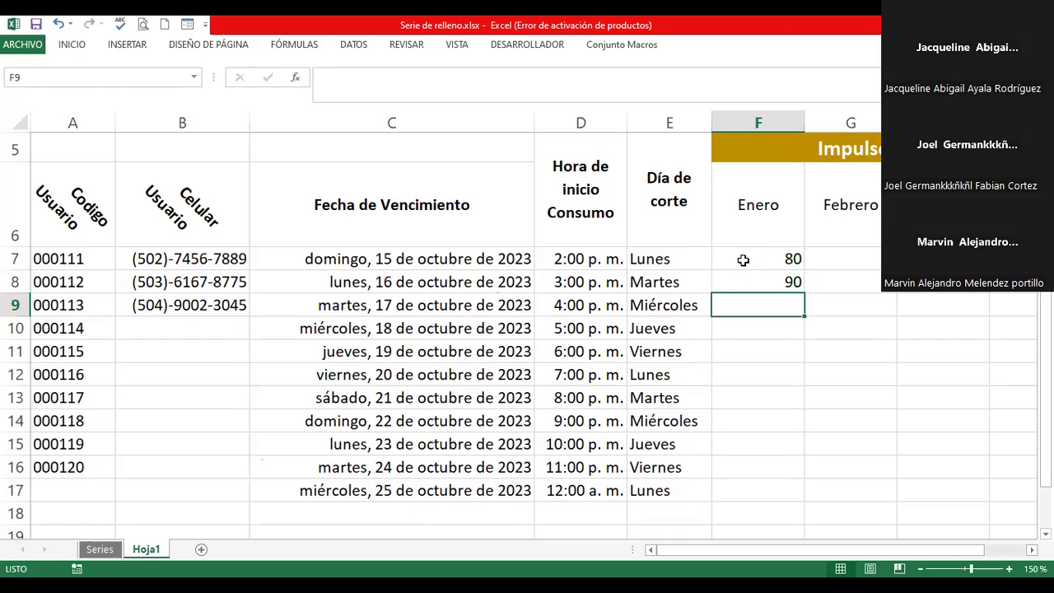
pyautogui.moveTo(745, 256); pyautogui.dragTo(779, 290)
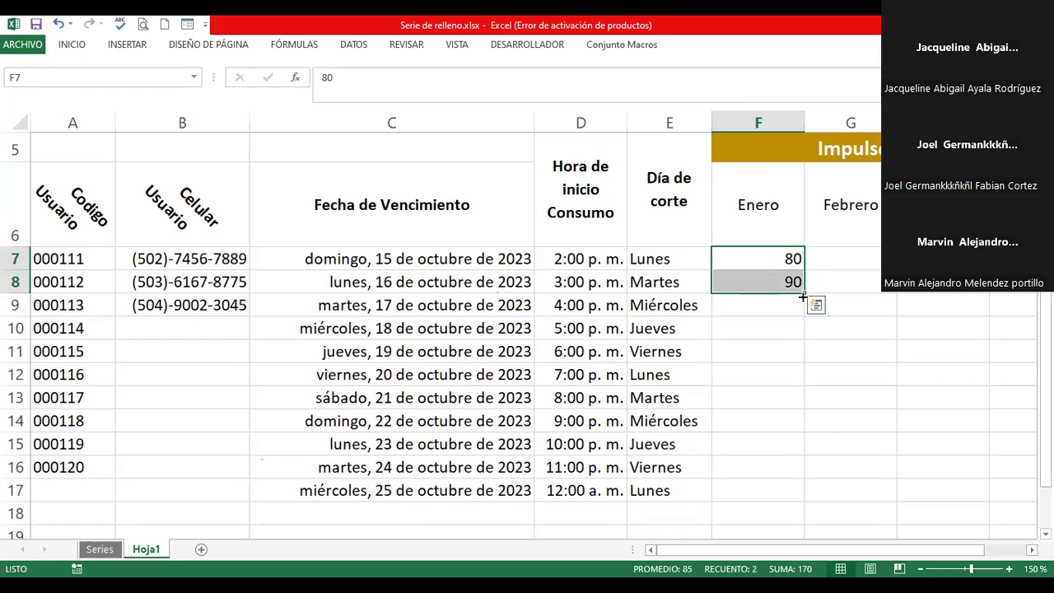
pyautogui.moveTo(803, 292); pyautogui.dragTo(806, 328)
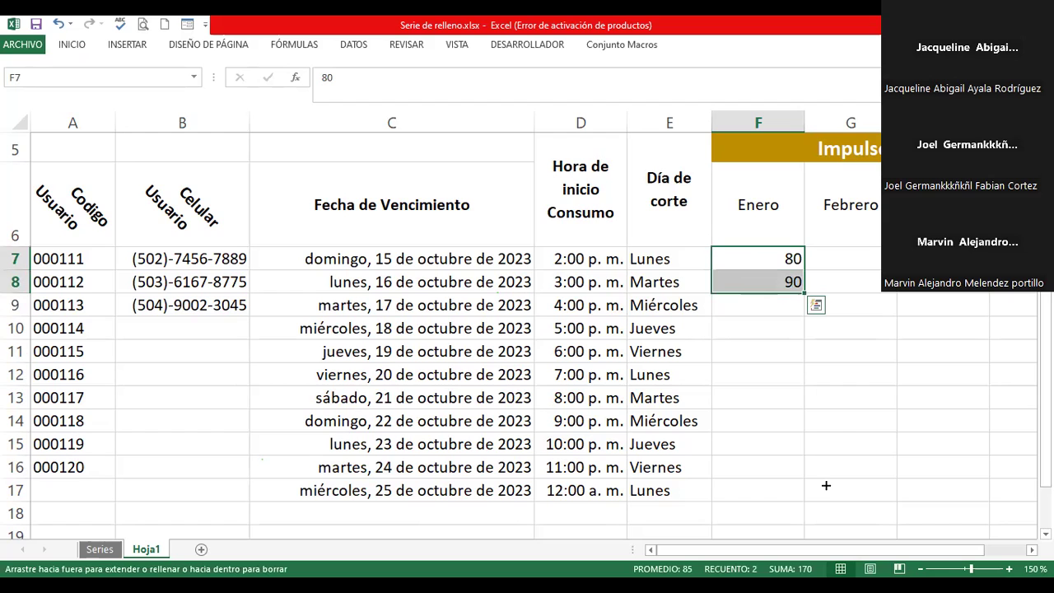
pyautogui.moveTo(980, 560); pyautogui.dragTo(1025, 562)
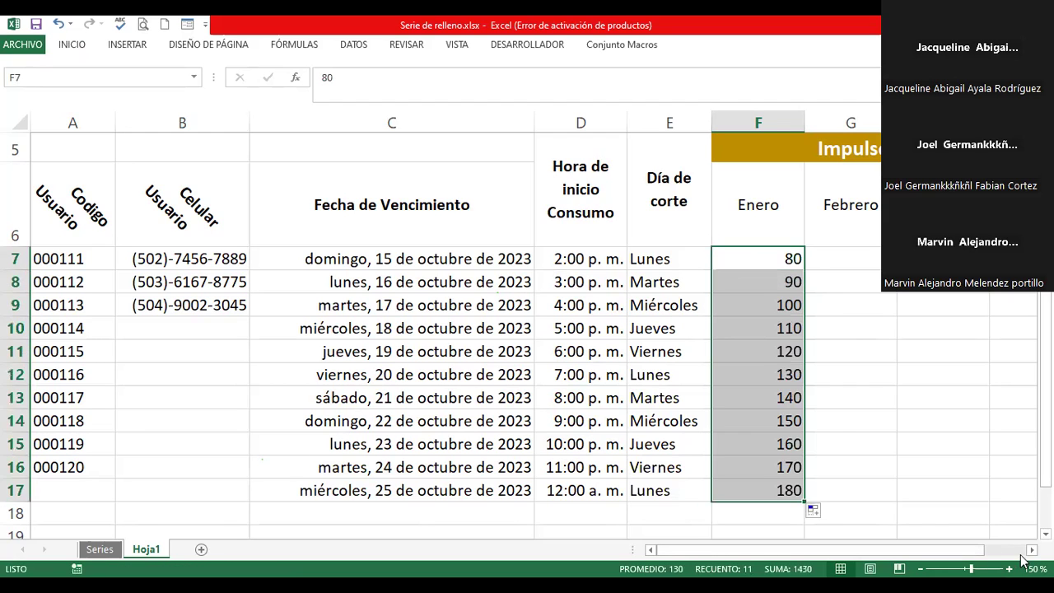
pyautogui.click(1032, 549)
pyautogui.click(1032, 549)
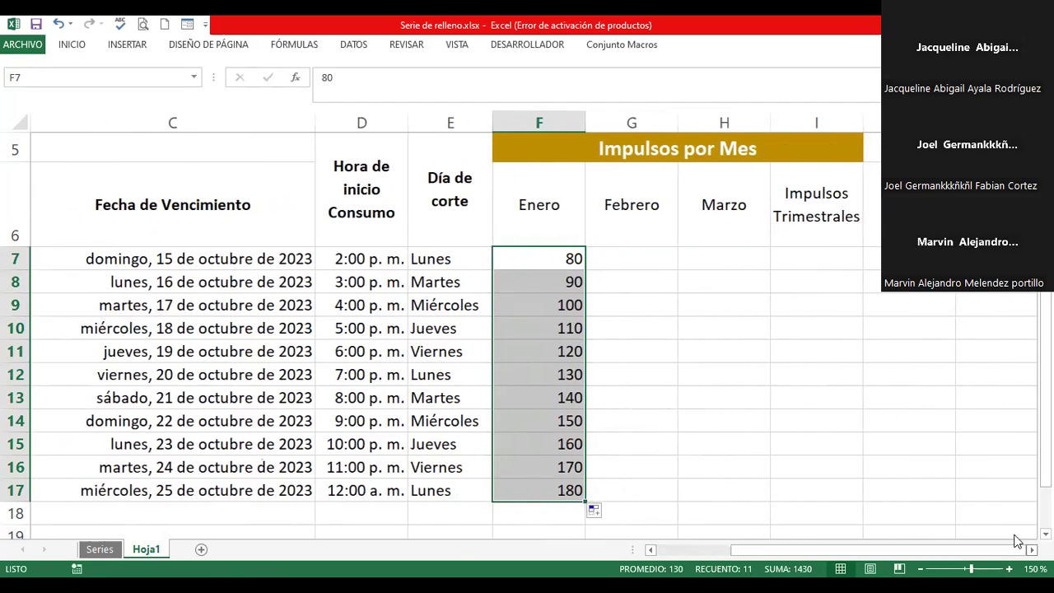
# - Fill Febrero with -5, -10 down to -55 for rows 7–17
pyautogui.click(657, 260)
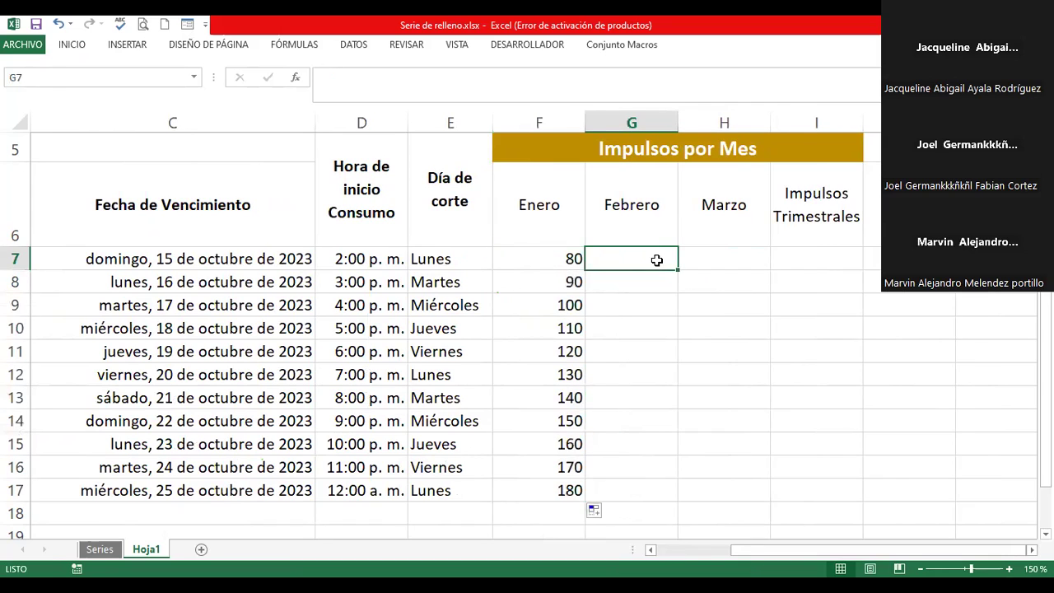
pyautogui.write('-5')
pyautogui.press('Return')
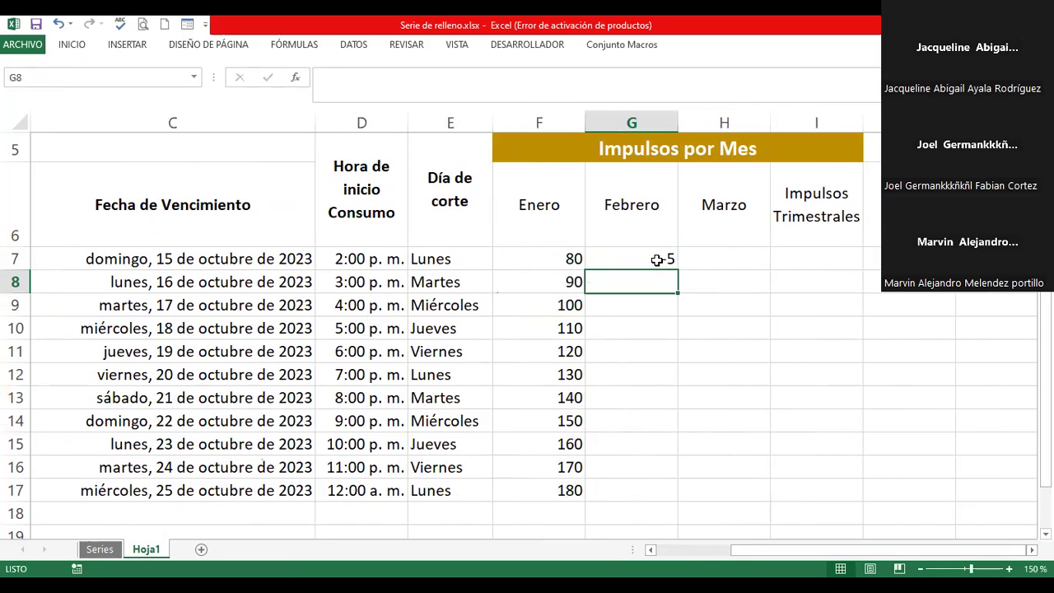
pyautogui.write('-10')
pyautogui.press('Return')
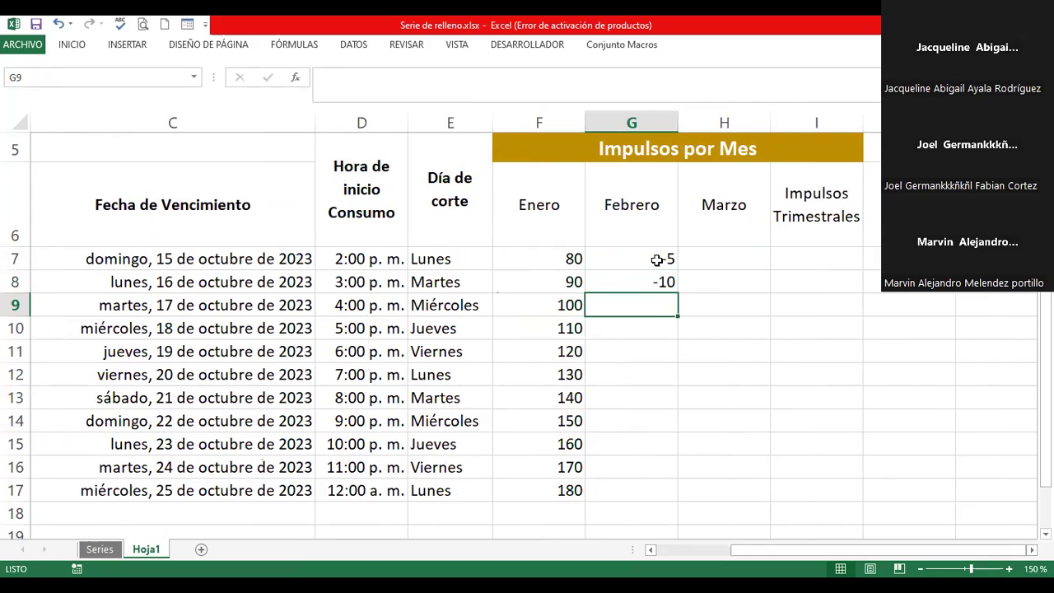
pyautogui.moveTo(645, 262)
pyautogui.mouseDown()
pyautogui.moveTo(659, 284)
pyautogui.moveTo(683, 499)
pyautogui.mouseUp()
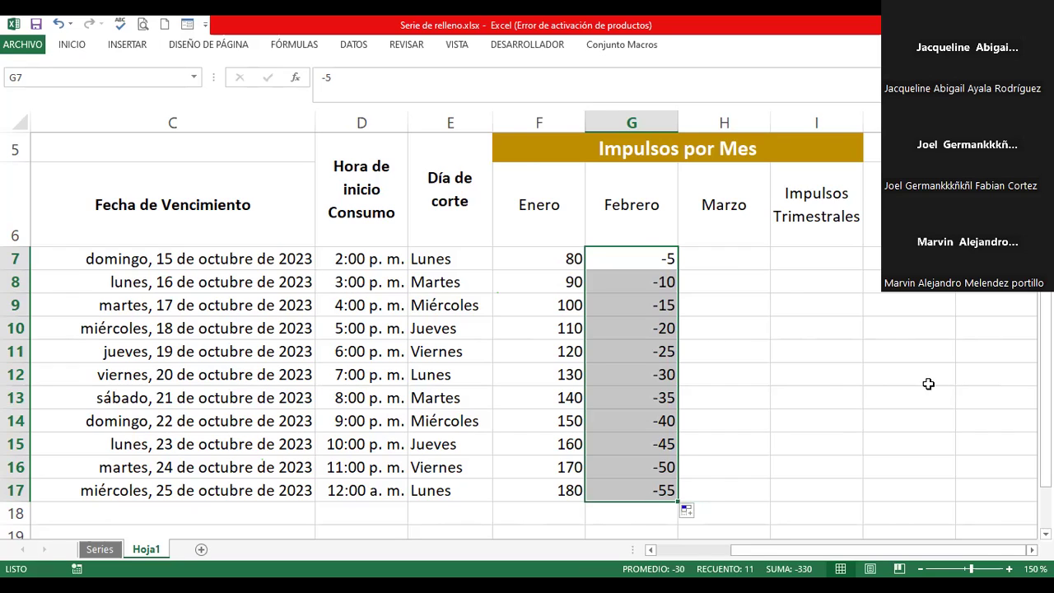
# - Fill Marzo with 50, 100 up to 550 for rows 7–17
pyautogui.click(741, 269)
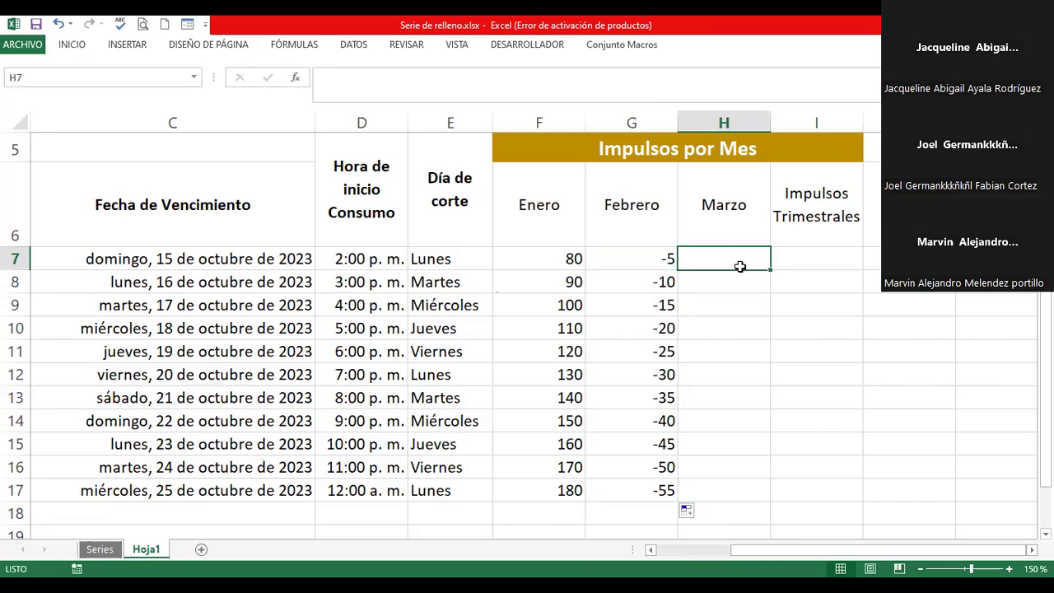
pyautogui.write('50')
pyautogui.press('Return')
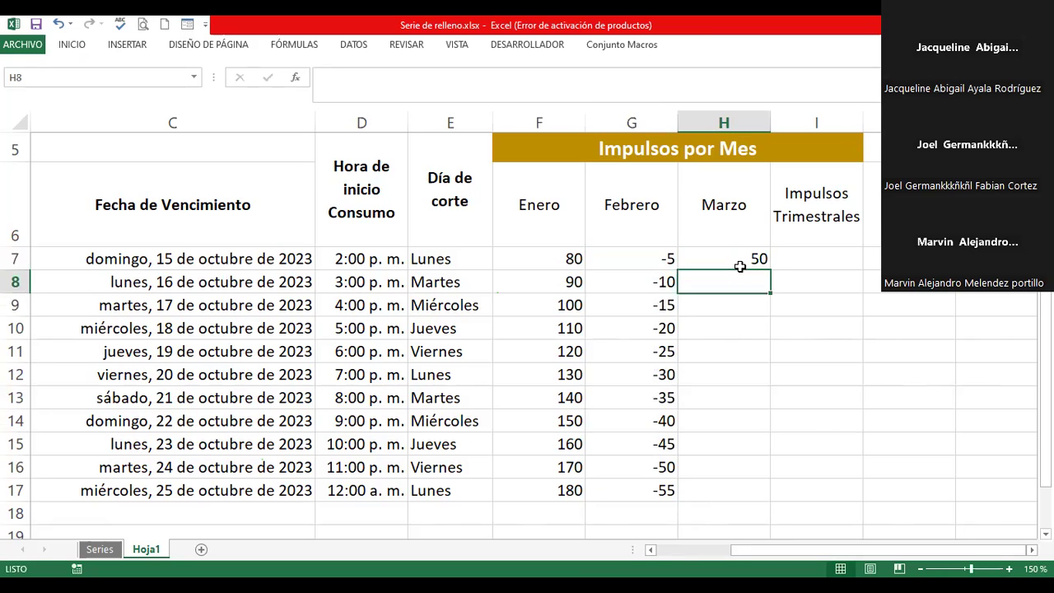
pyautogui.write('100')
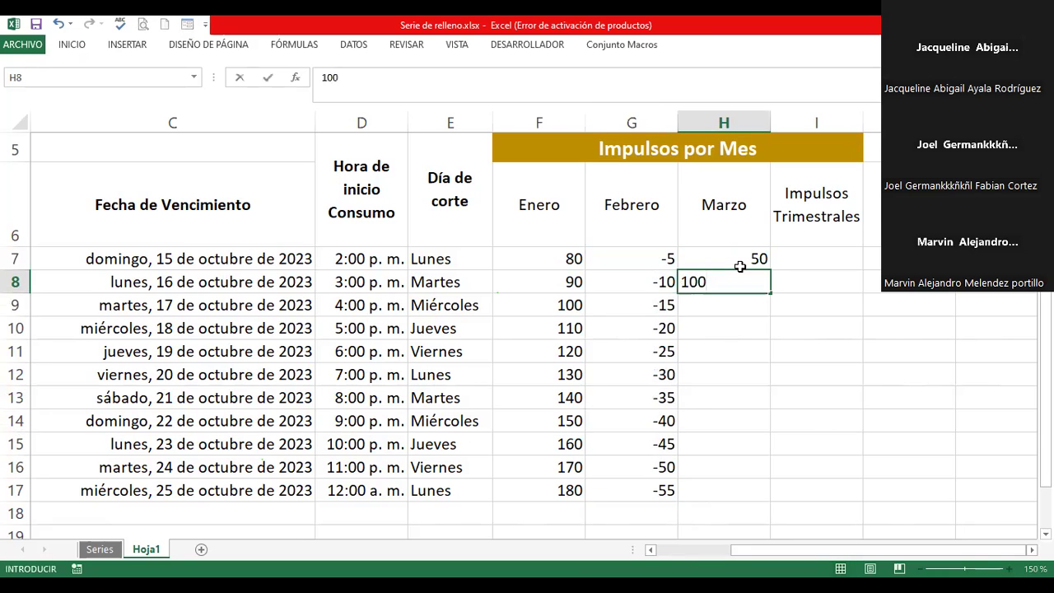
pyautogui.press('Return')
pyautogui.moveTo(741, 266); pyautogui.dragTo(785, 494)
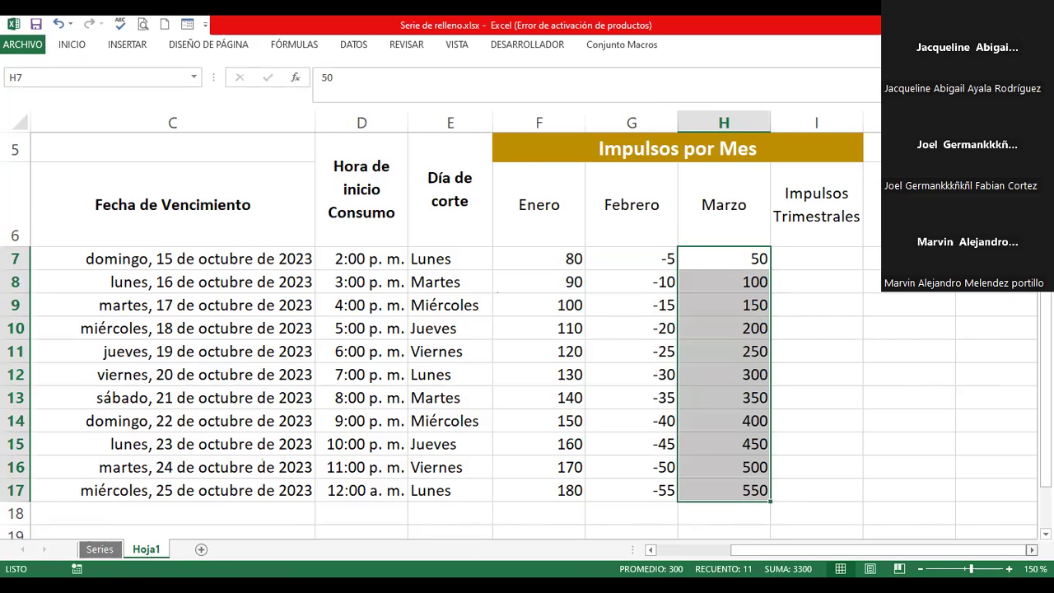
pyautogui.click(1032, 549)
pyautogui.click(1033, 549)
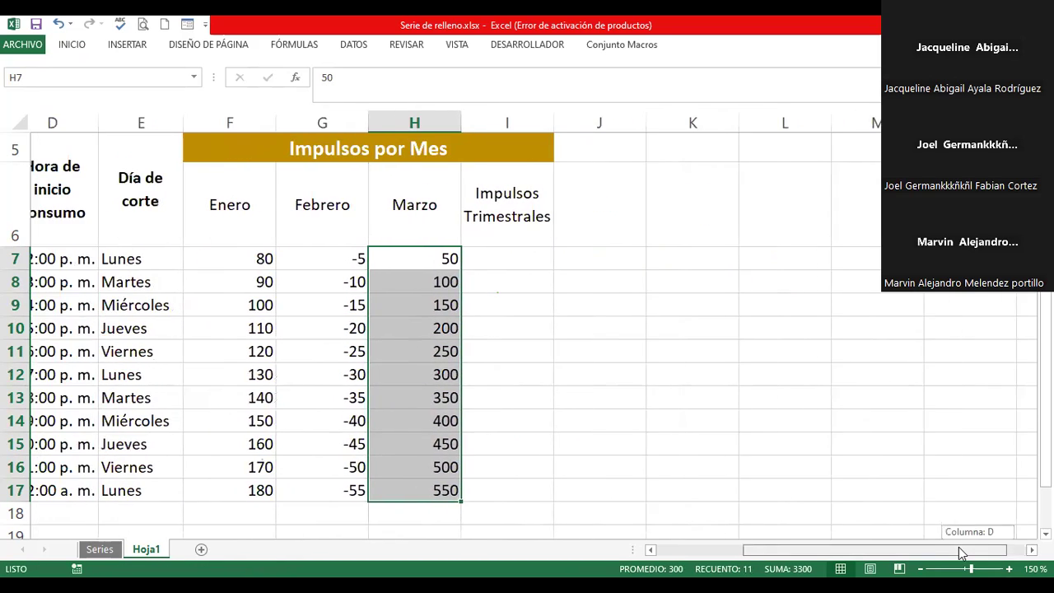
pyautogui.moveTo(981, 551); pyautogui.dragTo(788, 554)
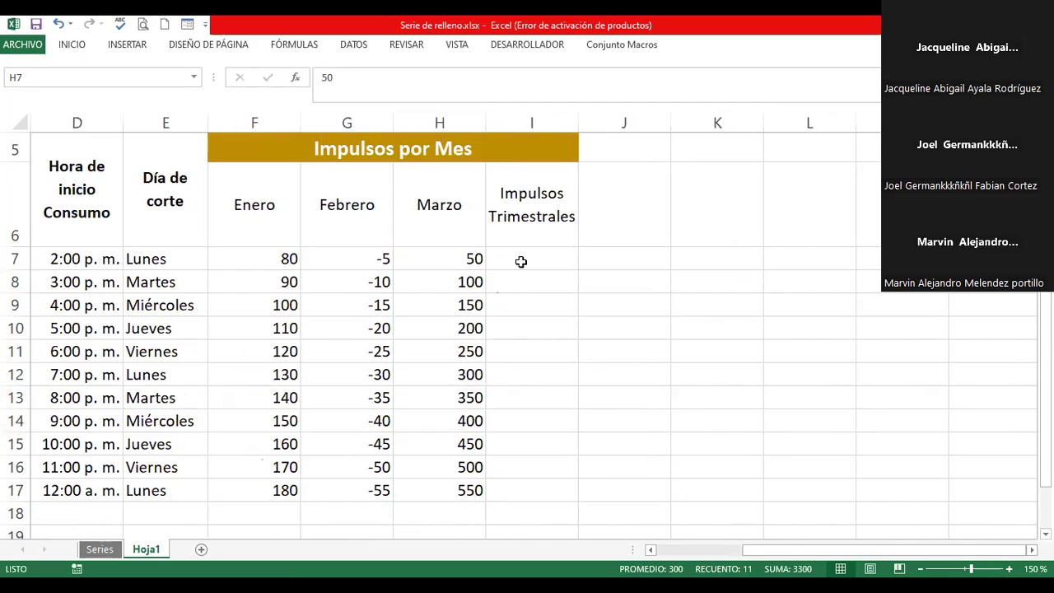
# - Autofit column I to the Impulsos Trimestrales heading and select I7:I17
pyautogui.click(545, 255)
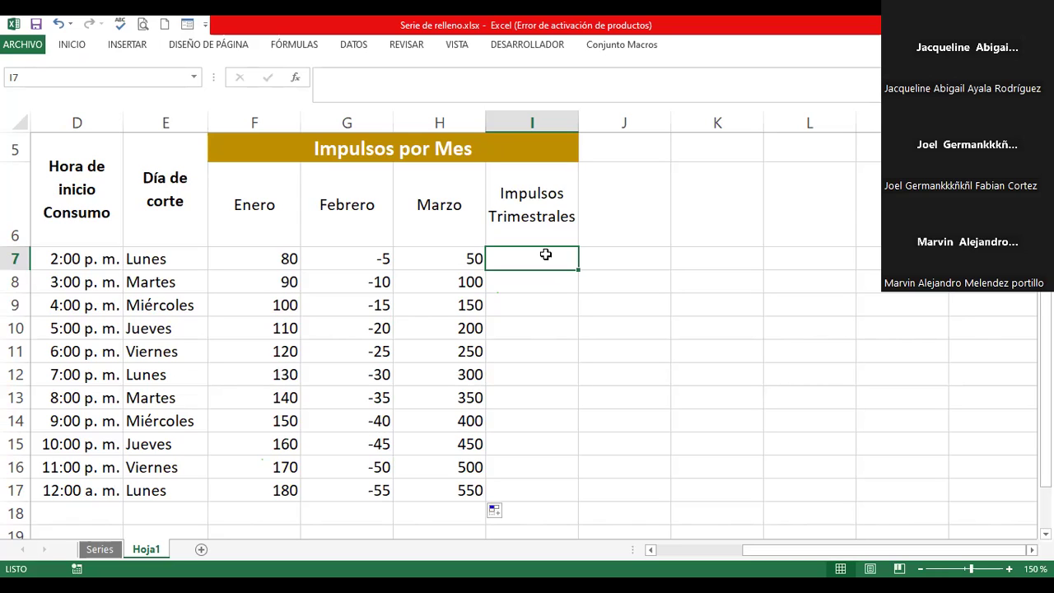
pyautogui.moveTo(276, 258)
pyautogui.mouseDown()
pyautogui.moveTo(372, 272)
pyautogui.moveTo(472, 261)
pyautogui.mouseUp()
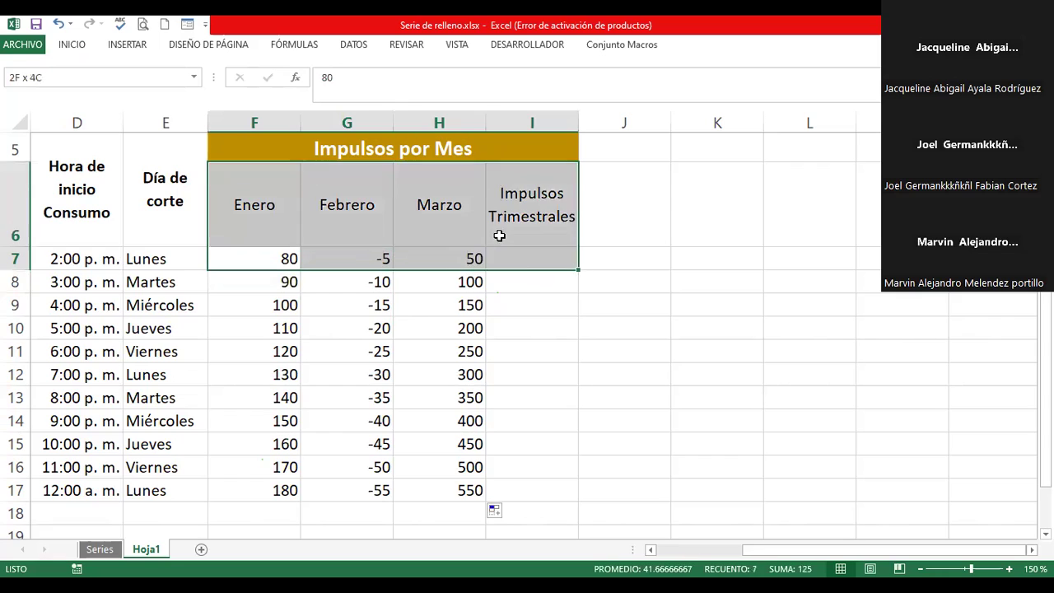
pyautogui.click(555, 256)
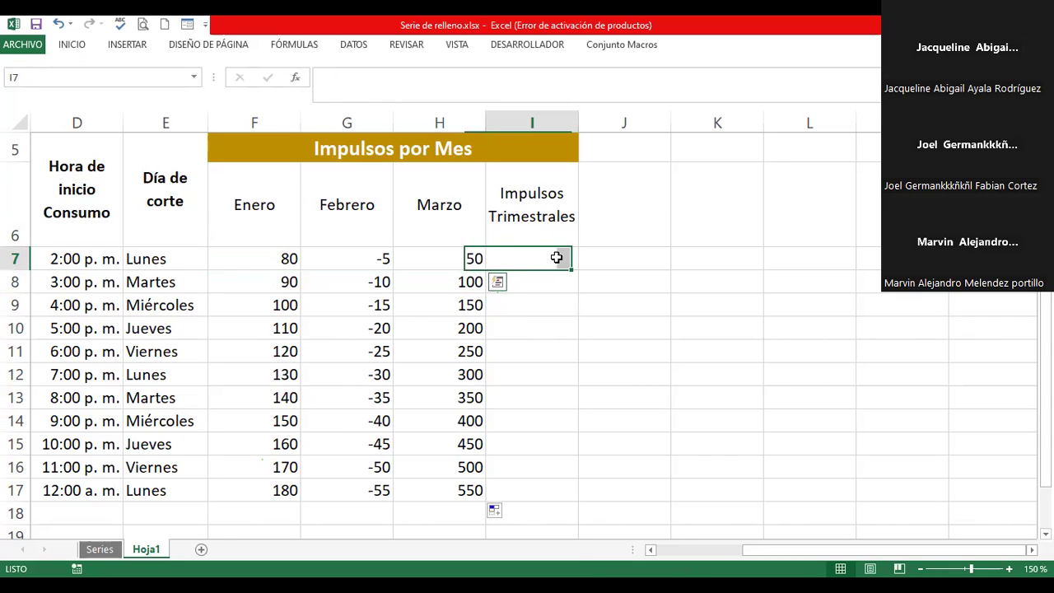
pyautogui.doubleClick(577, 115)
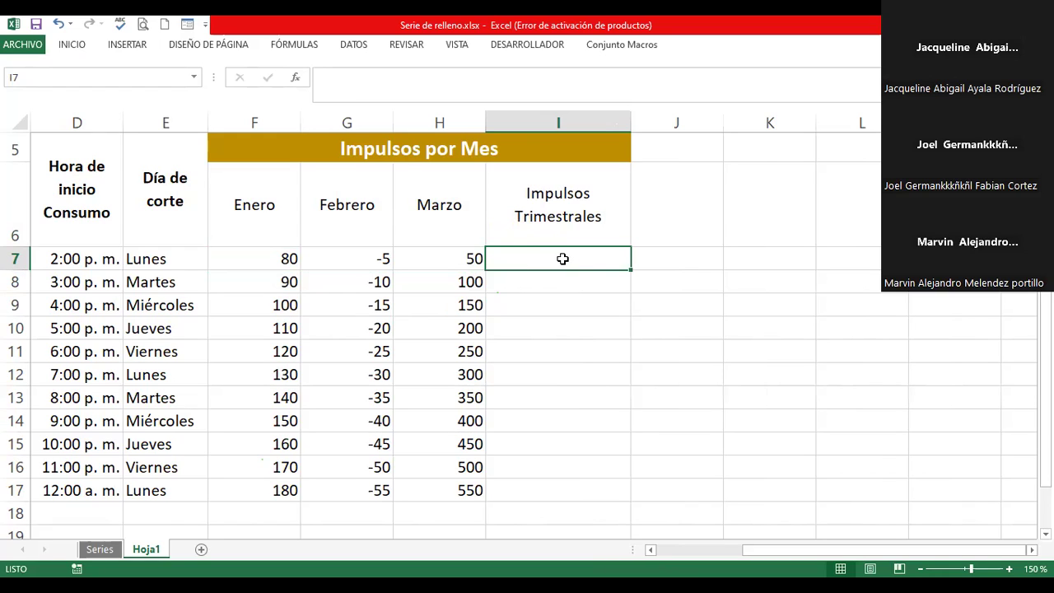
pyautogui.moveTo(562, 262); pyautogui.dragTo(598, 486)
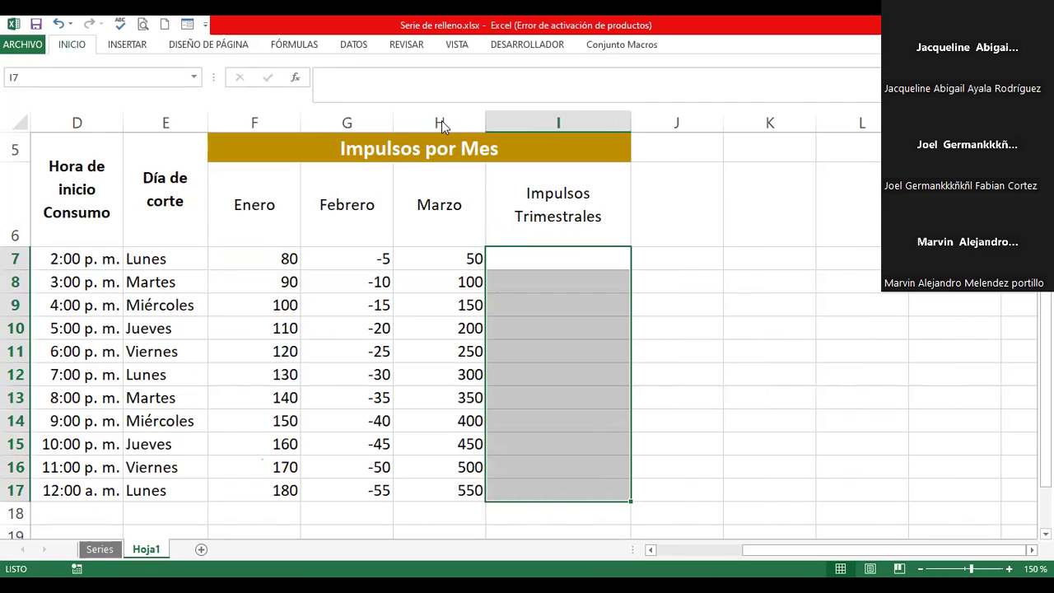
# - Open Format Cells on the Número tab's Personalizada category
pyautogui.hotkey('ctrl', '1')
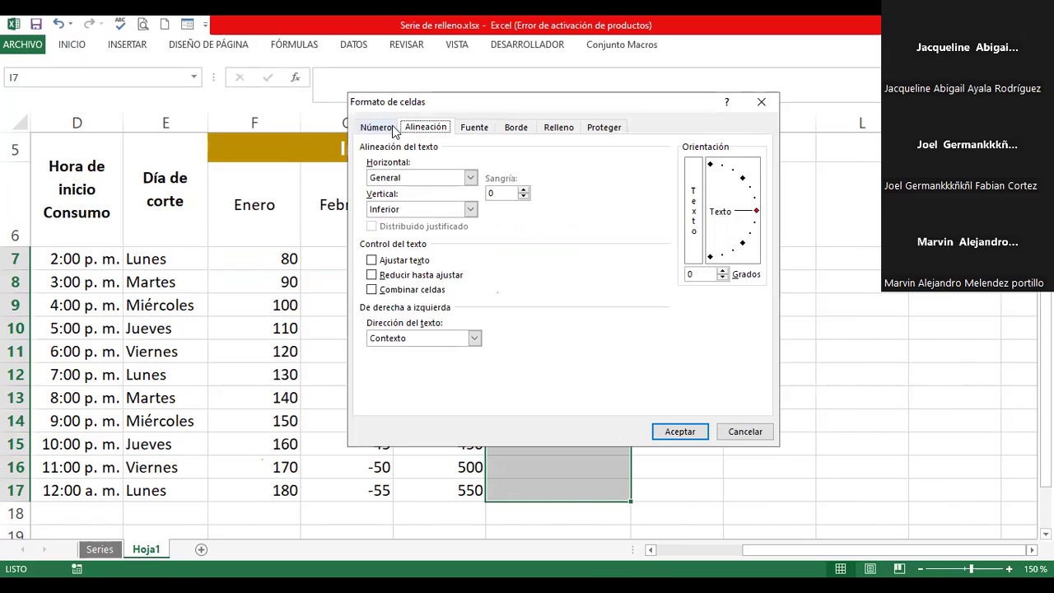
pyautogui.click(375, 128)
pyautogui.click(381, 271)
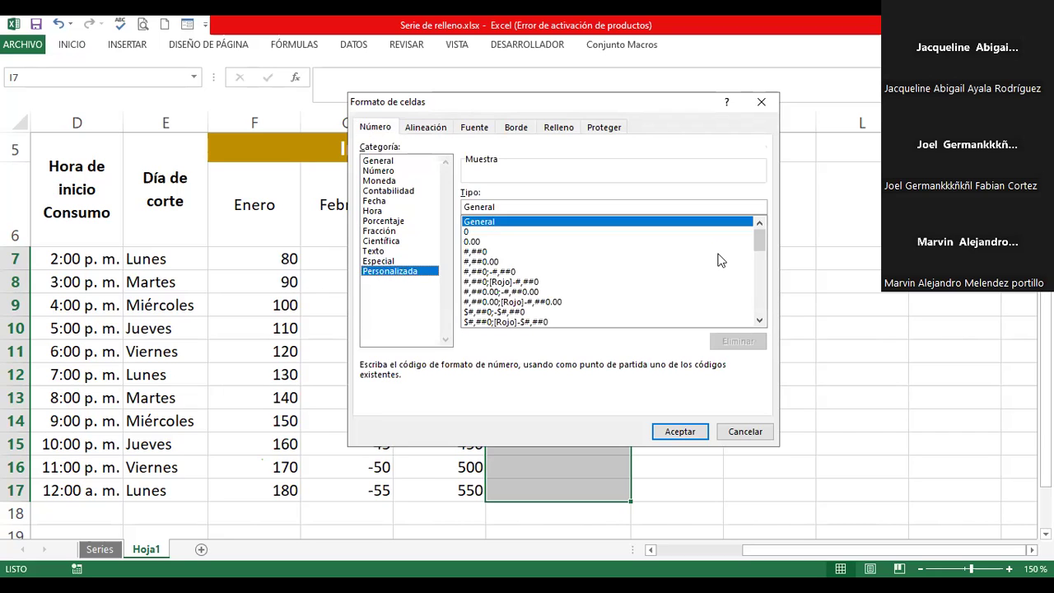
pyautogui.moveTo(535, 101); pyautogui.dragTo(527, 199)
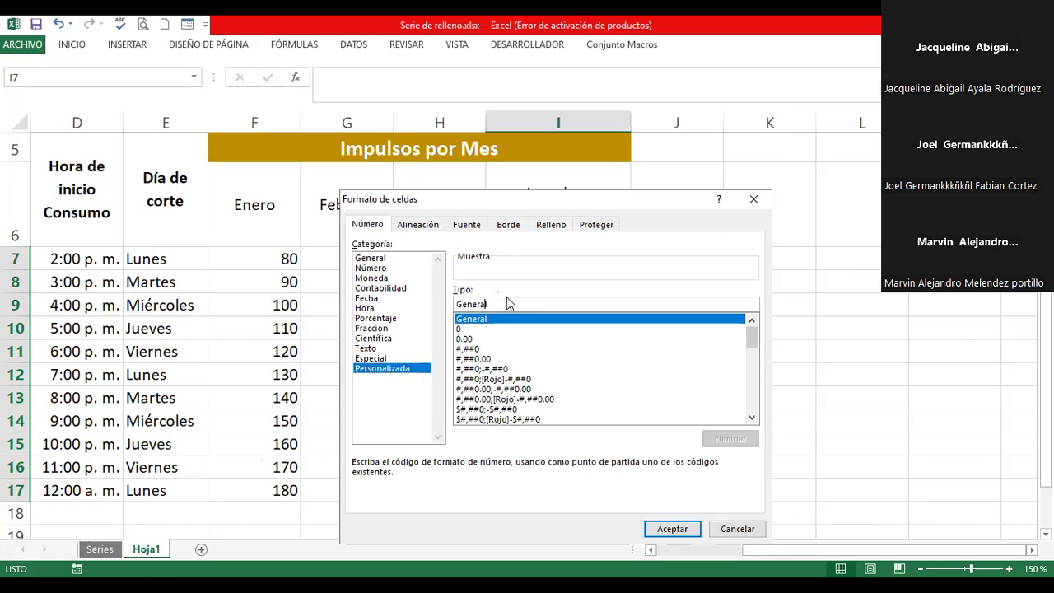
pyautogui.click(418, 308)
pyautogui.click(375, 369)
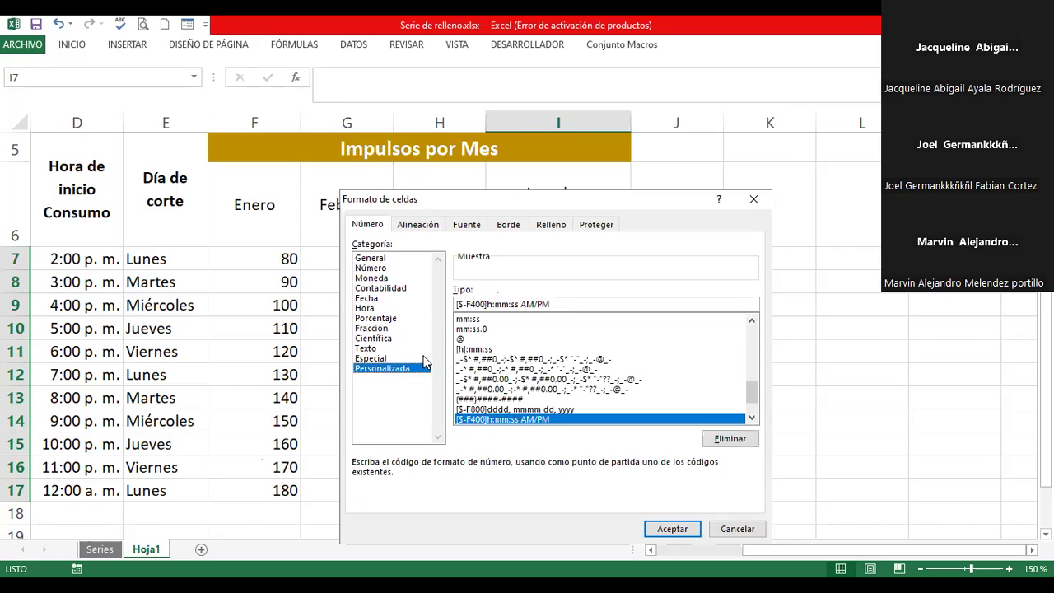
# - Replace the Tipo code with #' Impulsos and apply it, which Excel rejects
pyautogui.moveTo(558, 305); pyautogui.dragTo(445, 312)
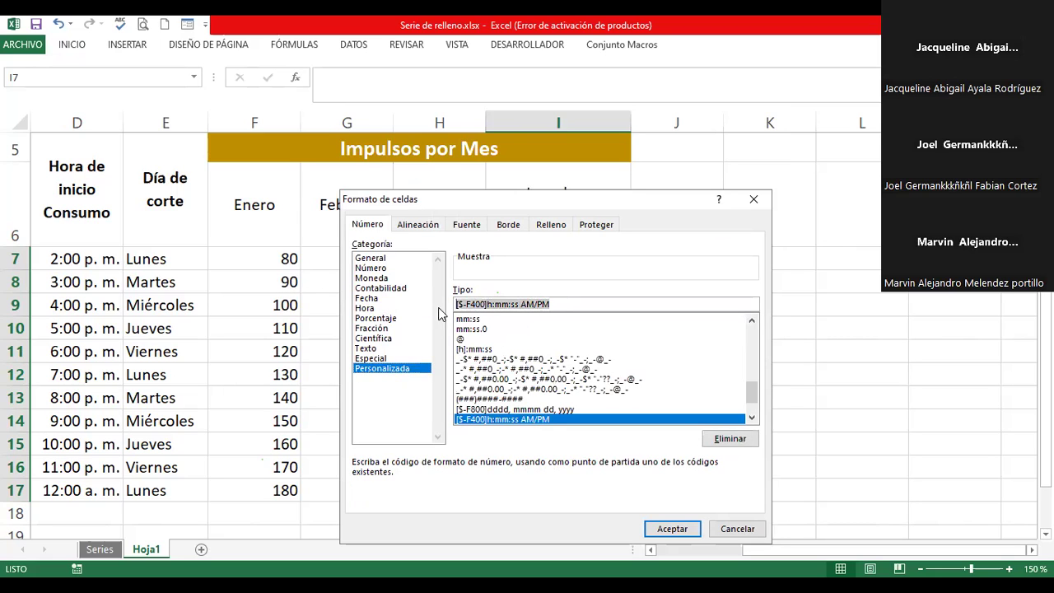
pyautogui.press('BackSpace')
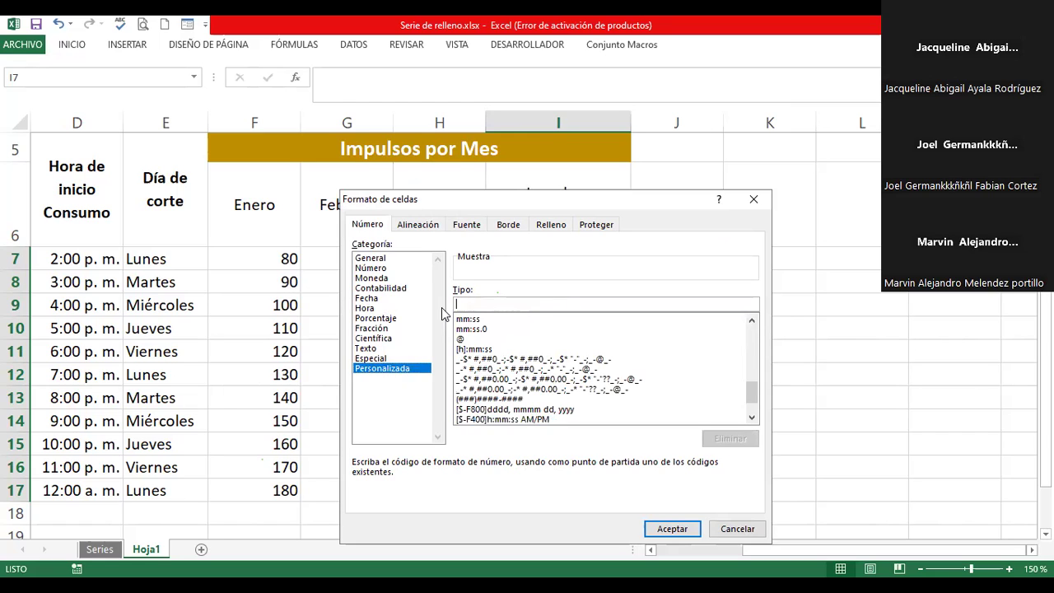
pyautogui.write('#" I')
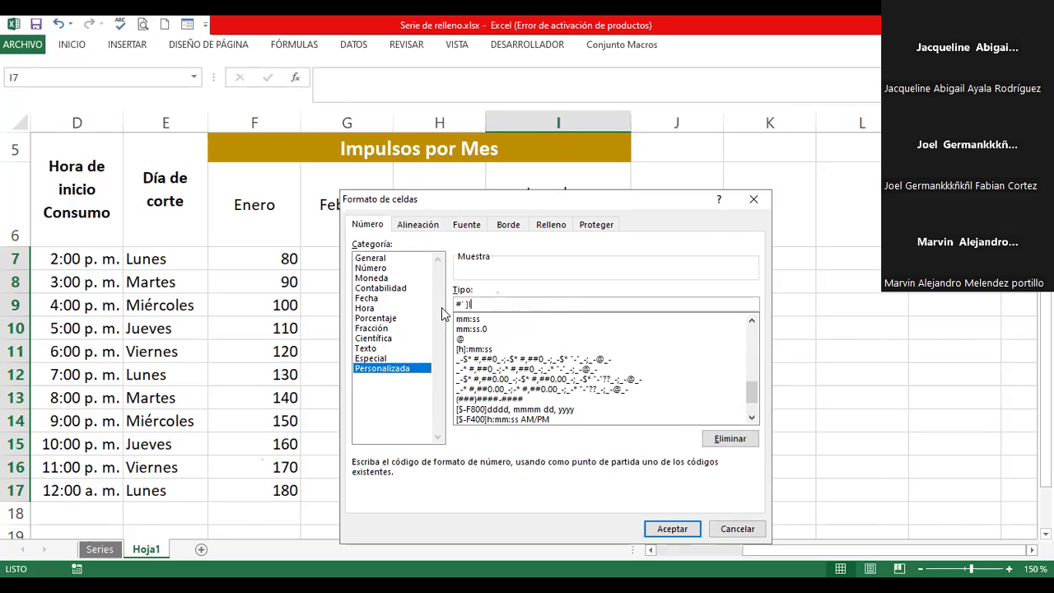
pyautogui.write('mpulsos')
pyautogui.click(466, 304)
pyautogui.click(509, 304)
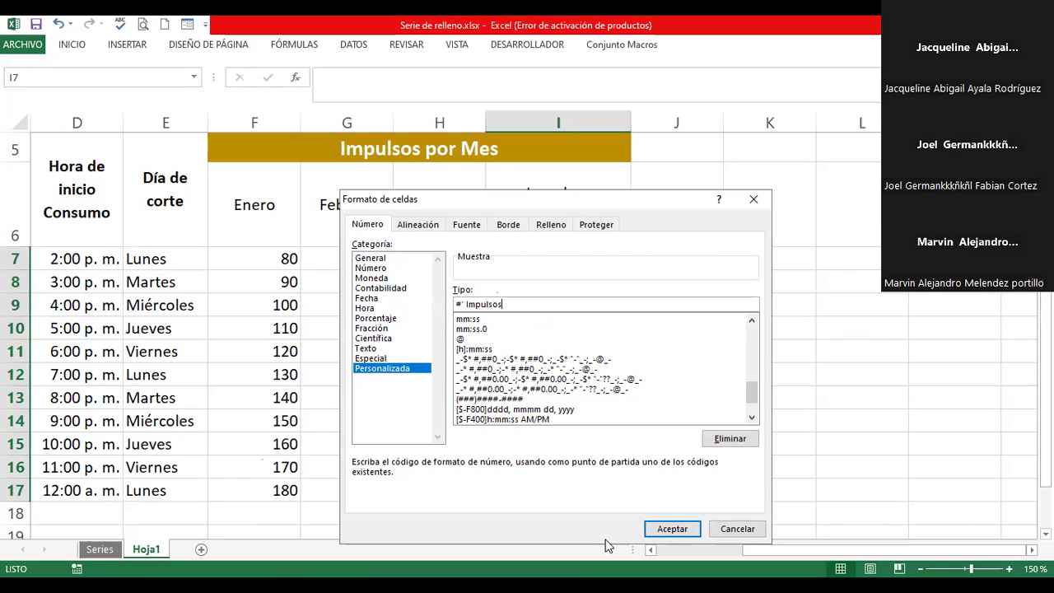
pyautogui.click(671, 534)
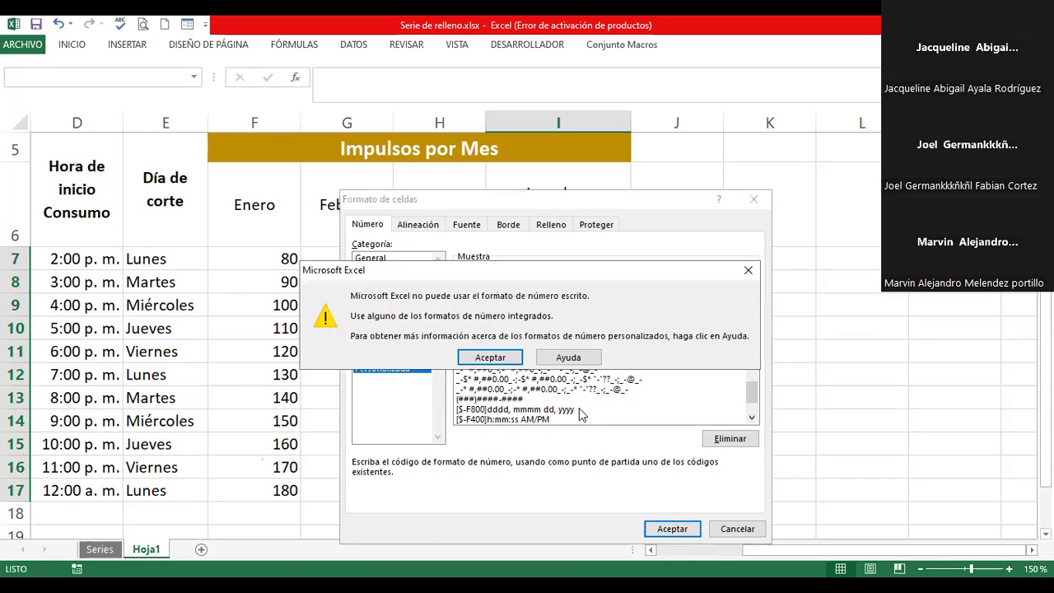
# - Dismiss the error and retry with a quote mark before Impulsos; Excel rejects it
pyautogui.click(475, 357)
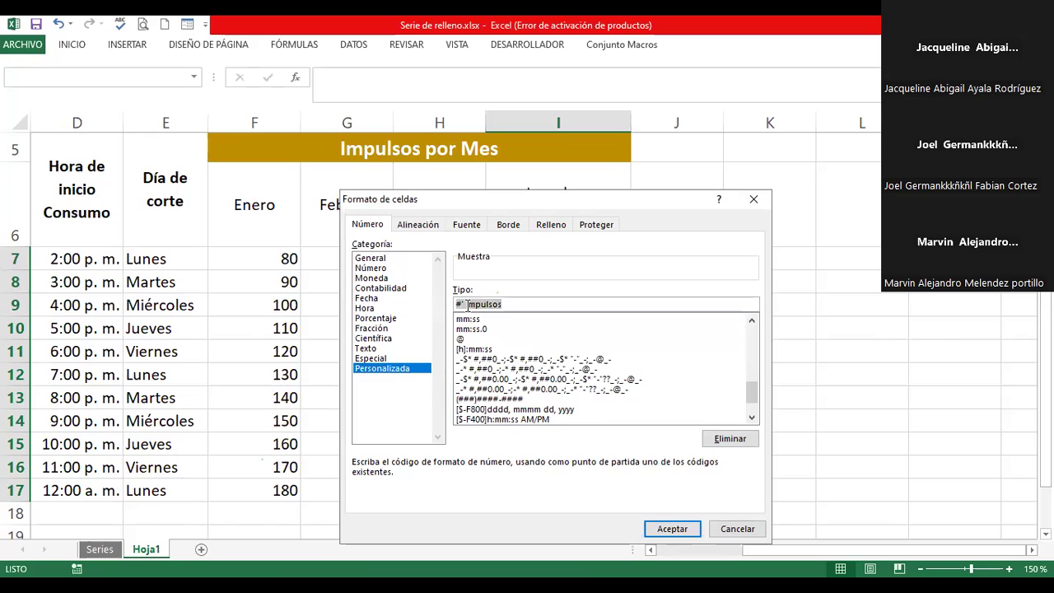
pyautogui.click(466, 304)
pyautogui.press('BackSpace')
pyautogui.press('BackSpace')
pyautogui.write('"')
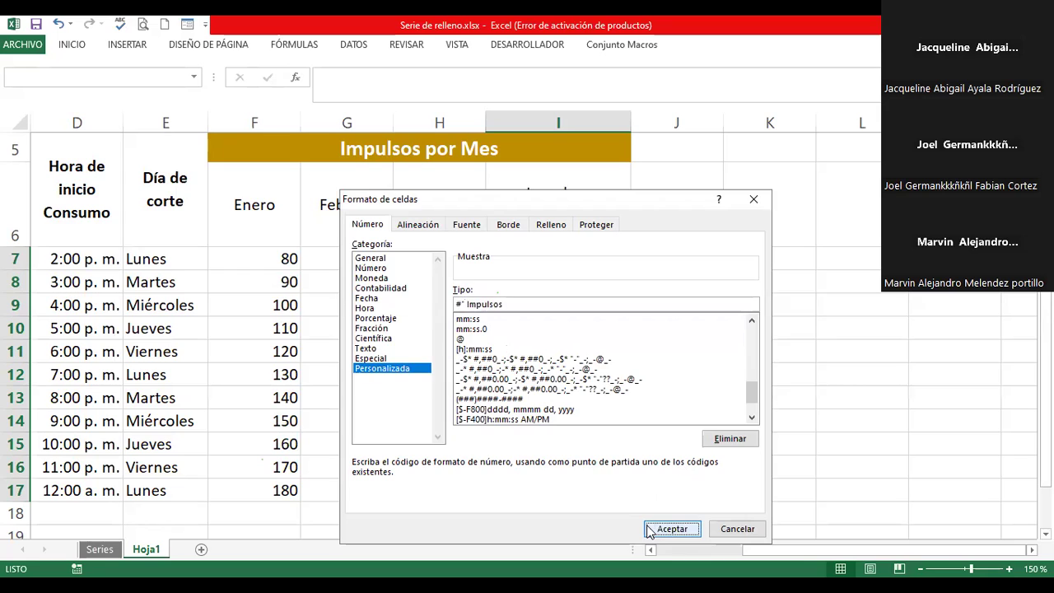
pyautogui.click(649, 530)
# - Remove the quote and retry the code as # Impulsos, rejected again
pyautogui.click(483, 356)
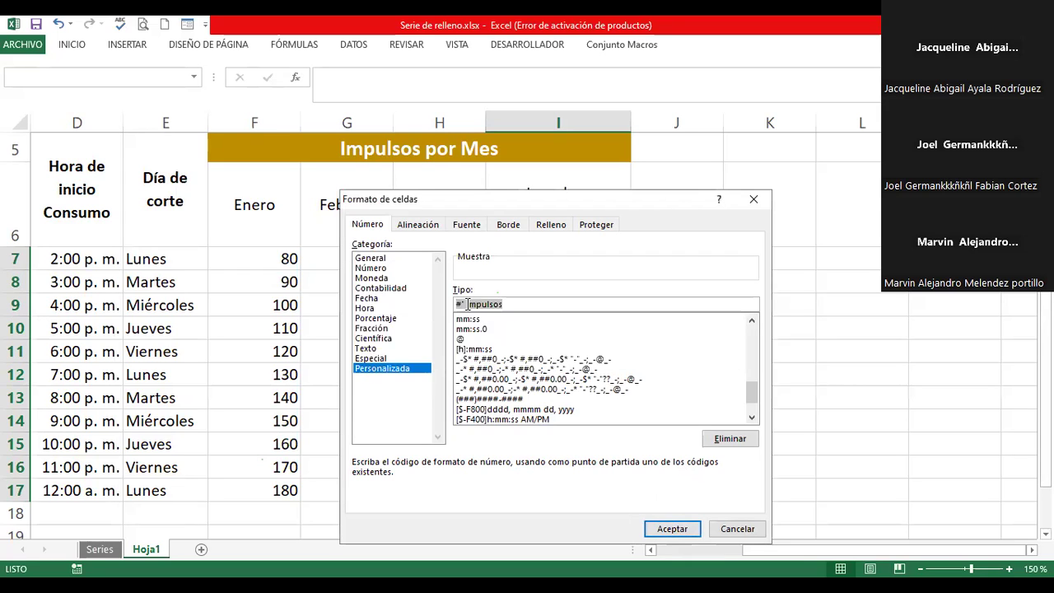
pyautogui.click(468, 304)
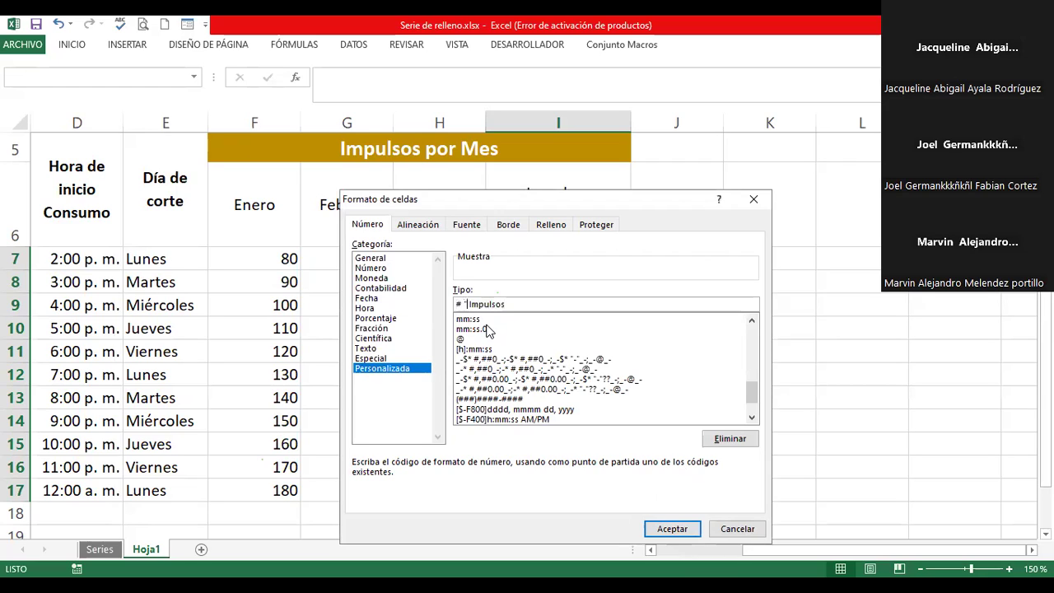
pyautogui.press('BackSpace')
pyautogui.press('BackSpace')
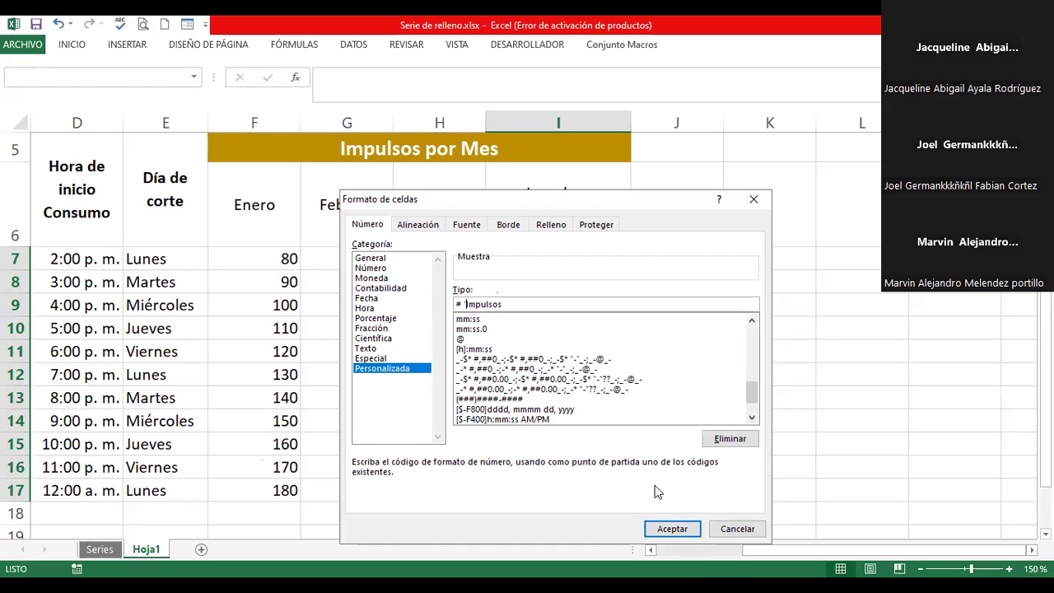
pyautogui.click(671, 529)
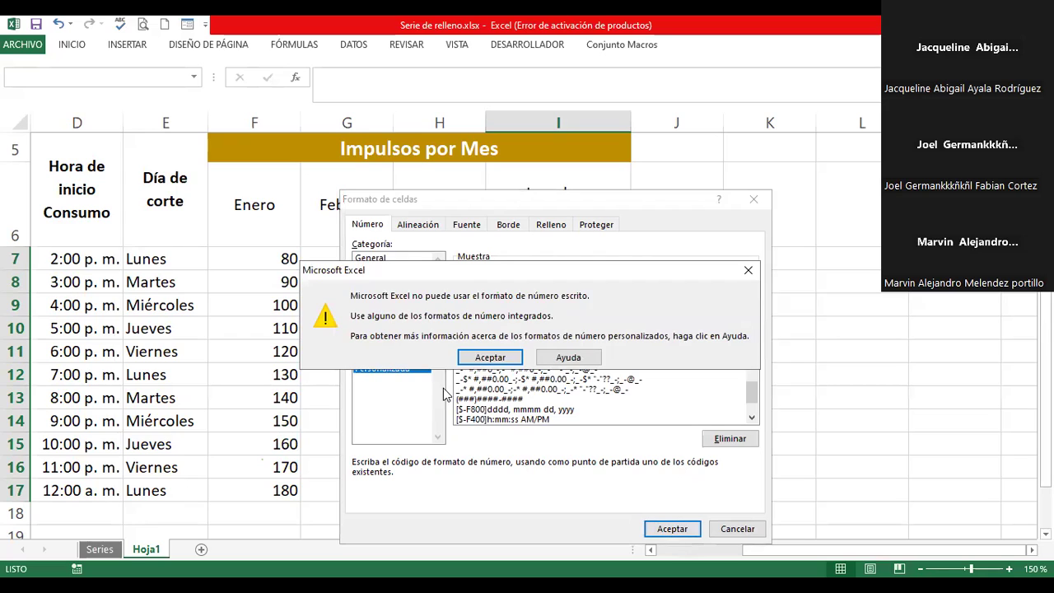
# - Remove the space to try #Impulsos and dismiss the resulting error
pyautogui.click(445, 357)
pyautogui.click(458, 305)
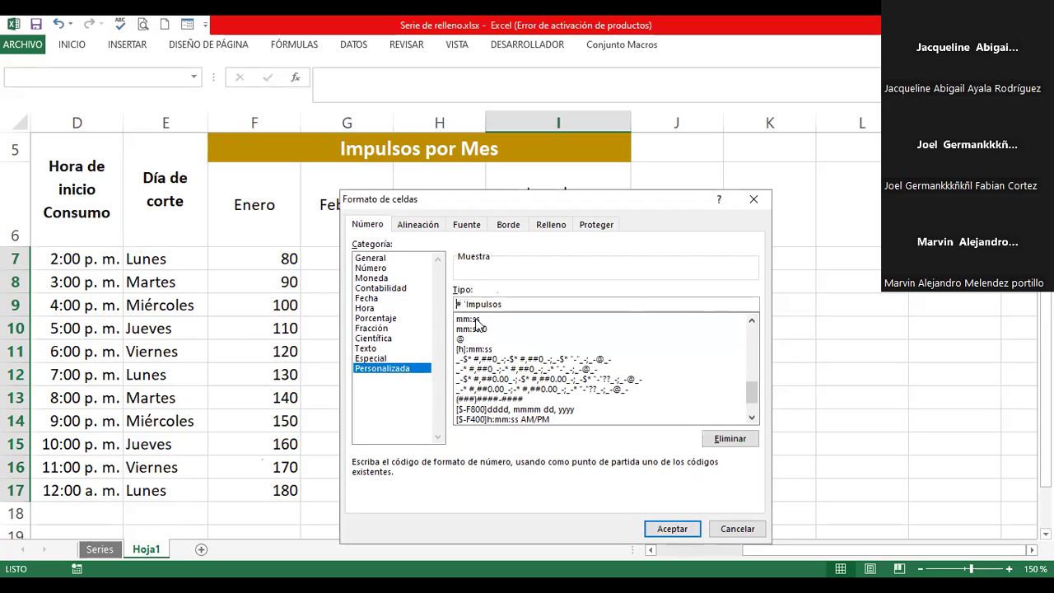
pyautogui.press('Right')
pyautogui.press('Right')
pyautogui.press('BackSpace')
pyautogui.click(664, 530)
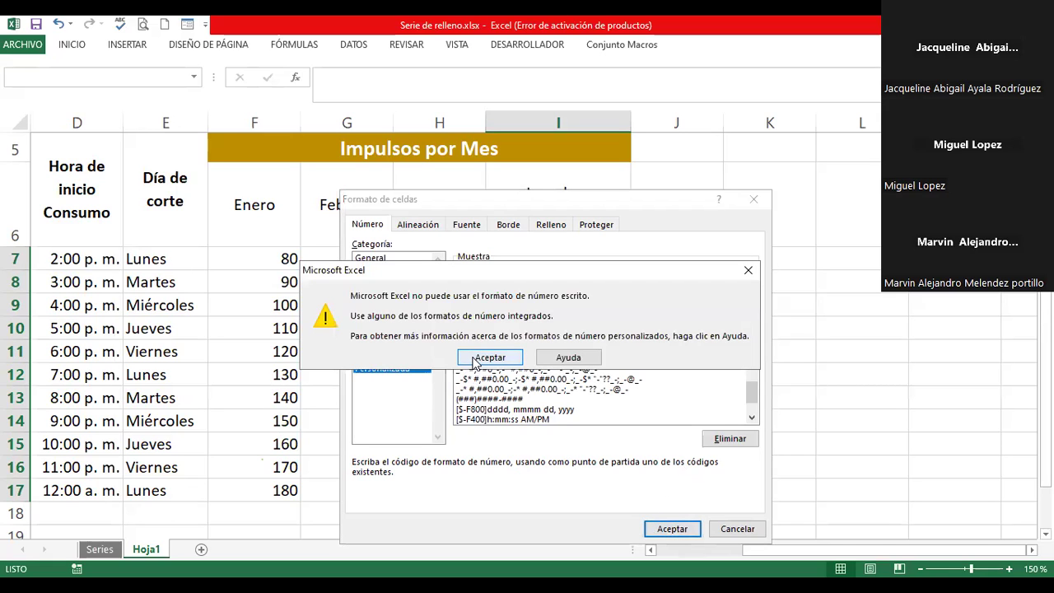
pyautogui.click(475, 363)
# - Reselect I7:I17 and reopen Format Cells on the Personalizada category
pyautogui.click(525, 280)
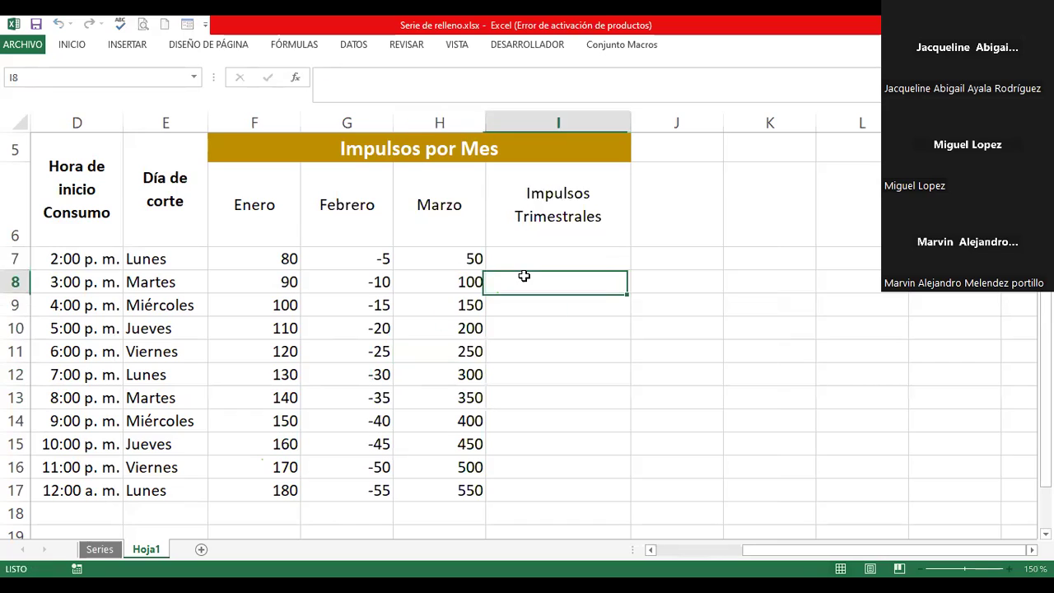
pyautogui.moveTo(522, 259); pyautogui.dragTo(535, 482)
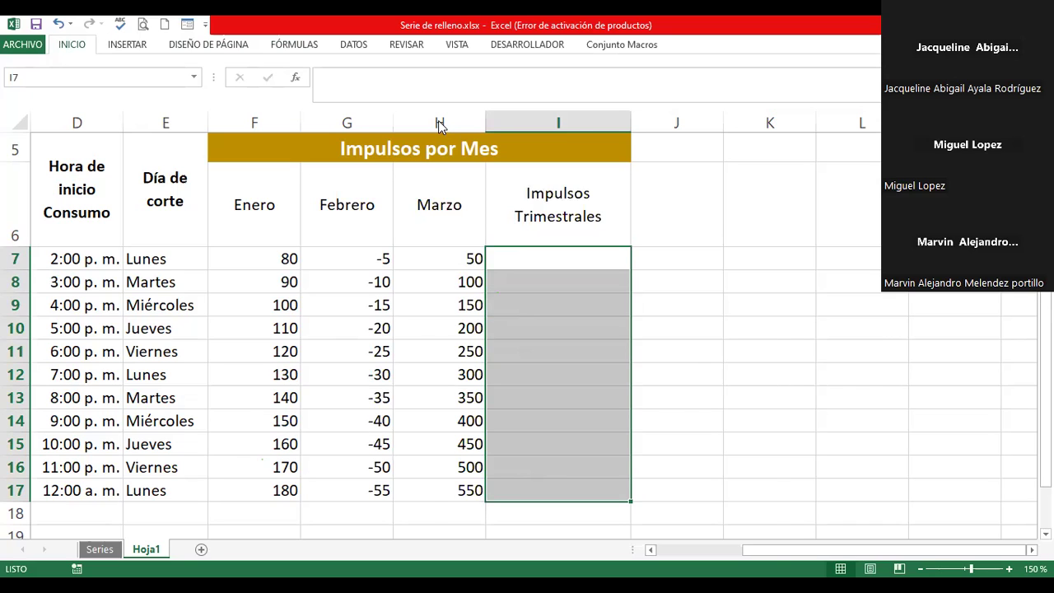
pyautogui.hotkey('ctrl', '1')
pyautogui.click(369, 224)
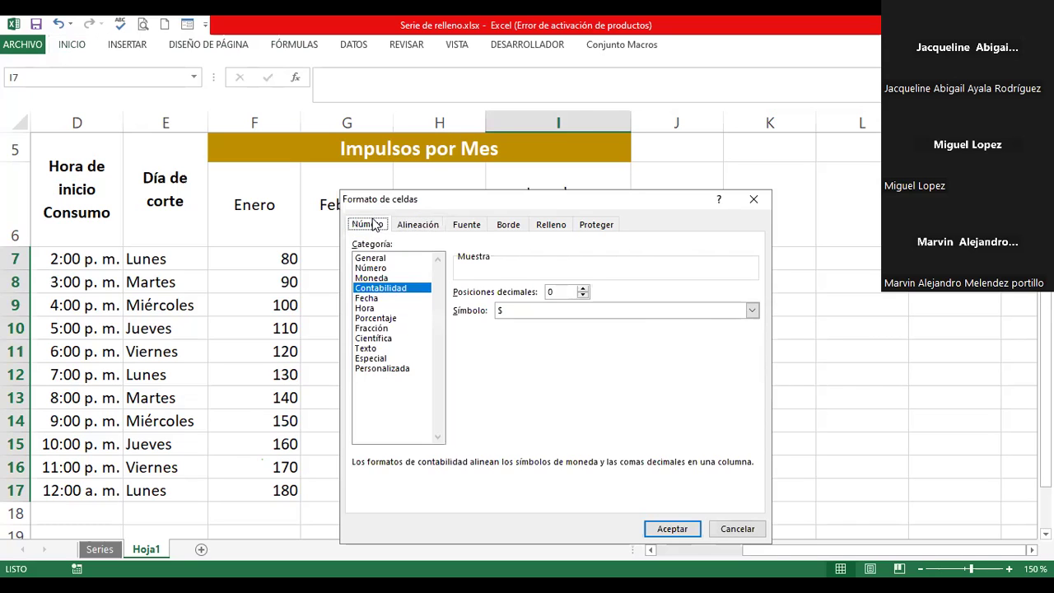
pyautogui.click(379, 368)
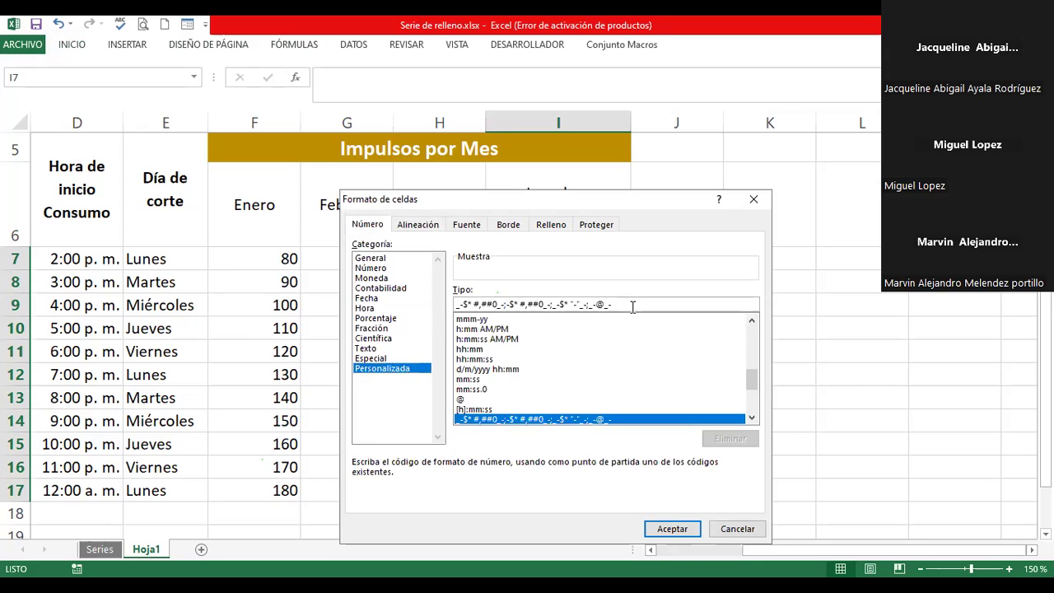
# - Replace the Tipo code with #"Impulsos and apply it; Excel rejects it
pyautogui.moveTo(629, 305); pyautogui.dragTo(437, 312)
pyautogui.click(437, 311)
pyautogui.moveTo(612, 305); pyautogui.dragTo(453, 307)
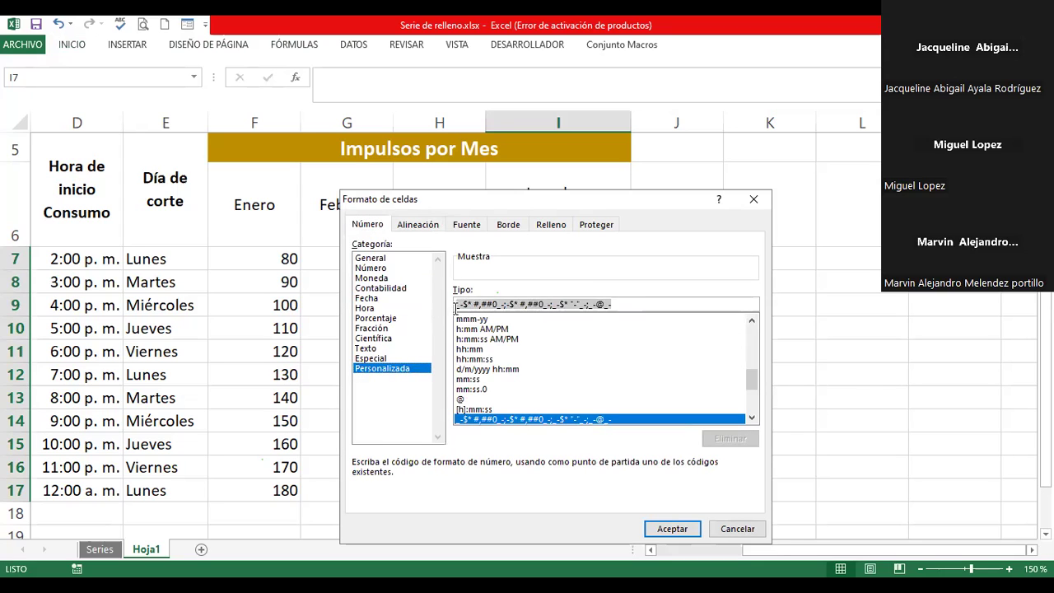
pyautogui.press('BackSpace')
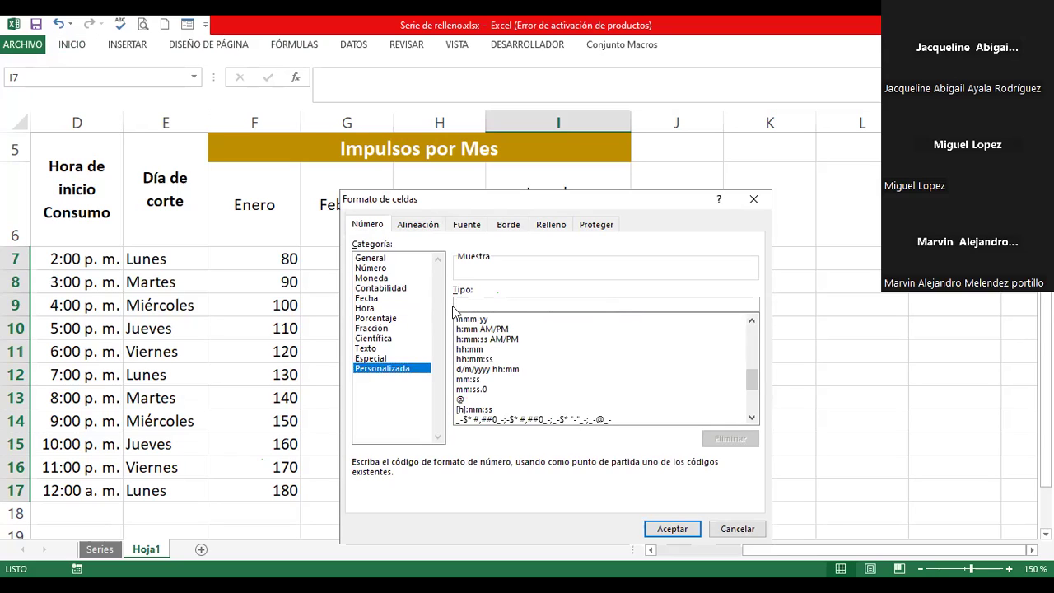
pyautogui.write('#')
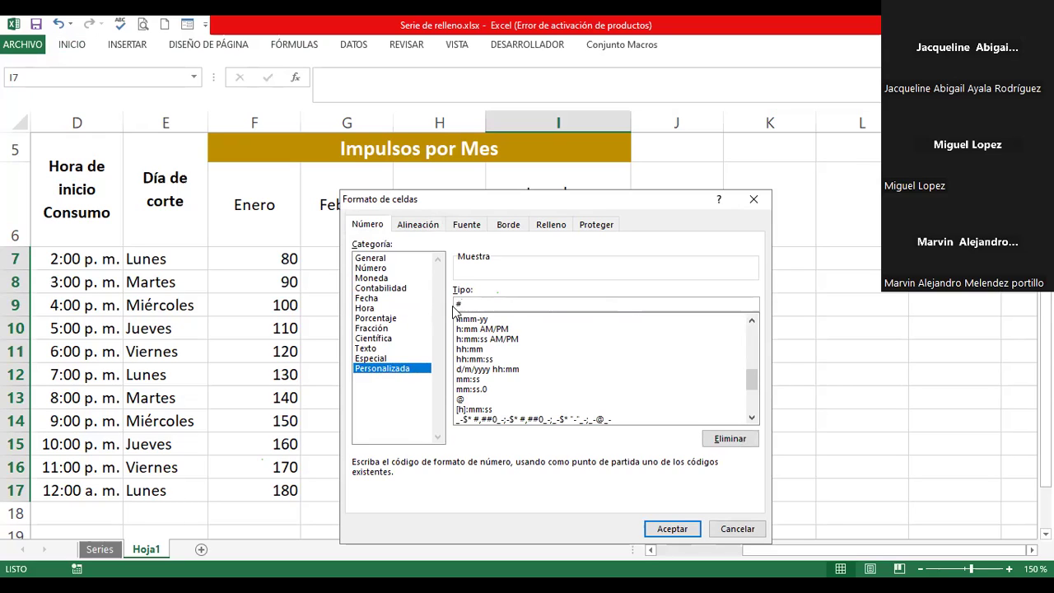
pyautogui.write('"Impulsos')
pyautogui.click(675, 531)
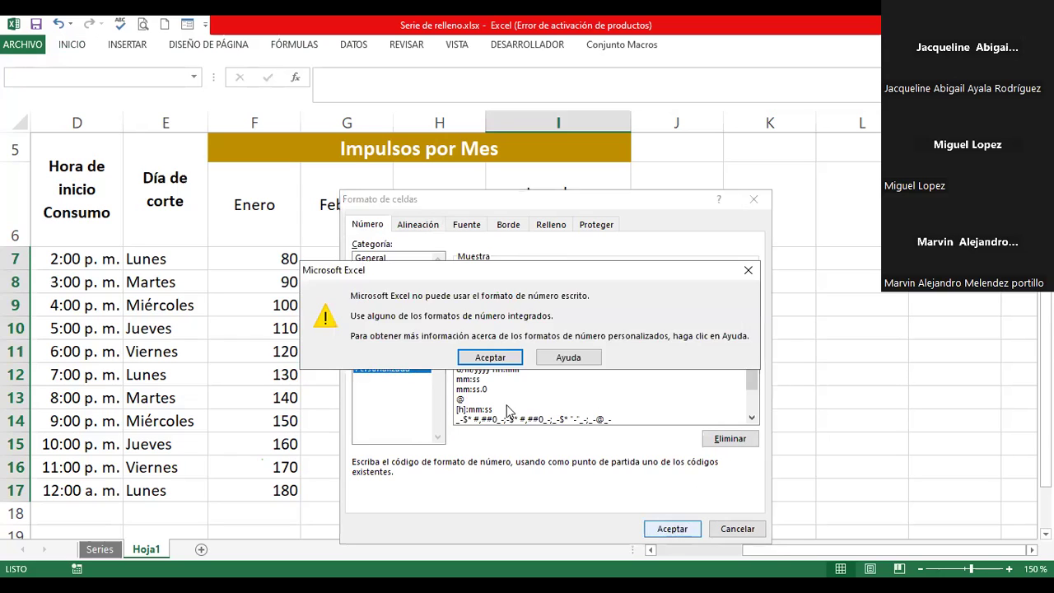
# - Dismiss the error and re-edit the quotes in the format code; Excel rejects it again
pyautogui.click(500, 358)
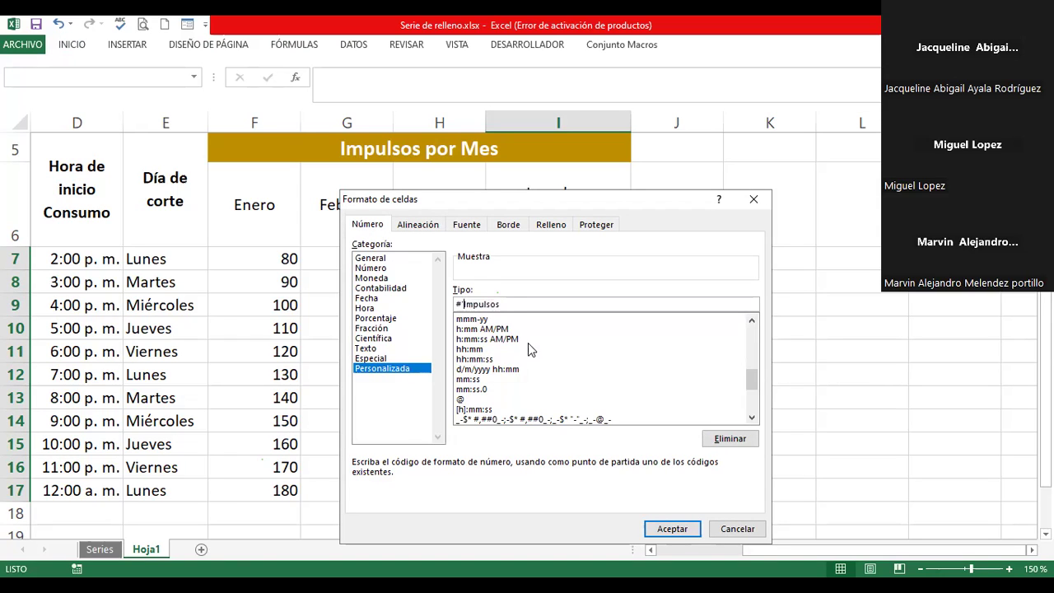
pyautogui.write('"')
pyautogui.press('BackSpace')
pyautogui.press('BackSpace')
pyautogui.press('BackSpace')
pyautogui.write("'")
pyautogui.press('BackSpace')
pyautogui.write('#')
pyautogui.click(669, 527)
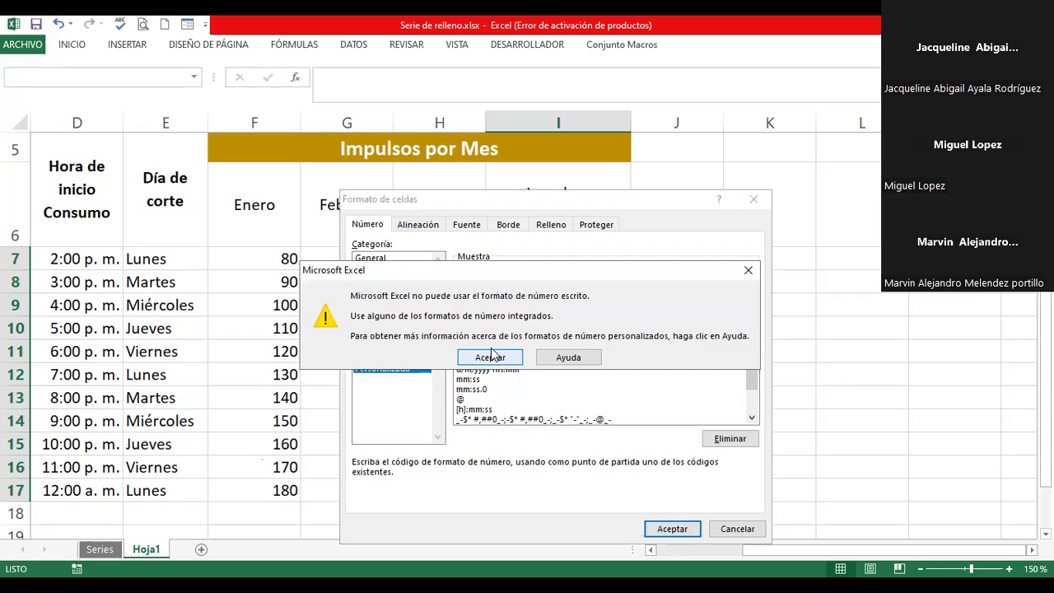
# - Correct the code to #"Impulsos" with closing quote so Excel accepts it
pyautogui.click(491, 357)
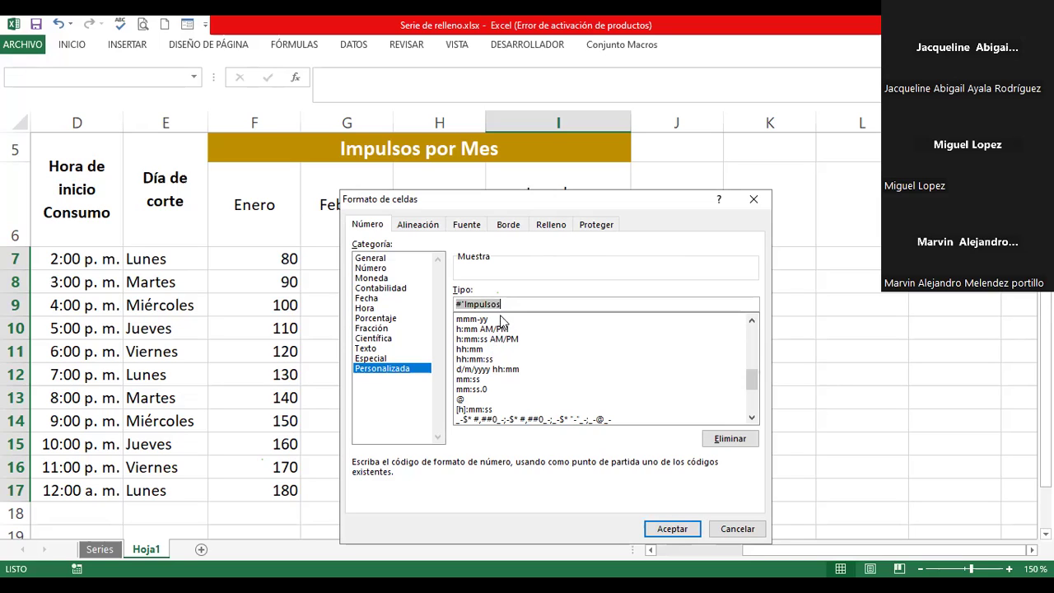
pyautogui.click(508, 306)
pyautogui.click(667, 532)
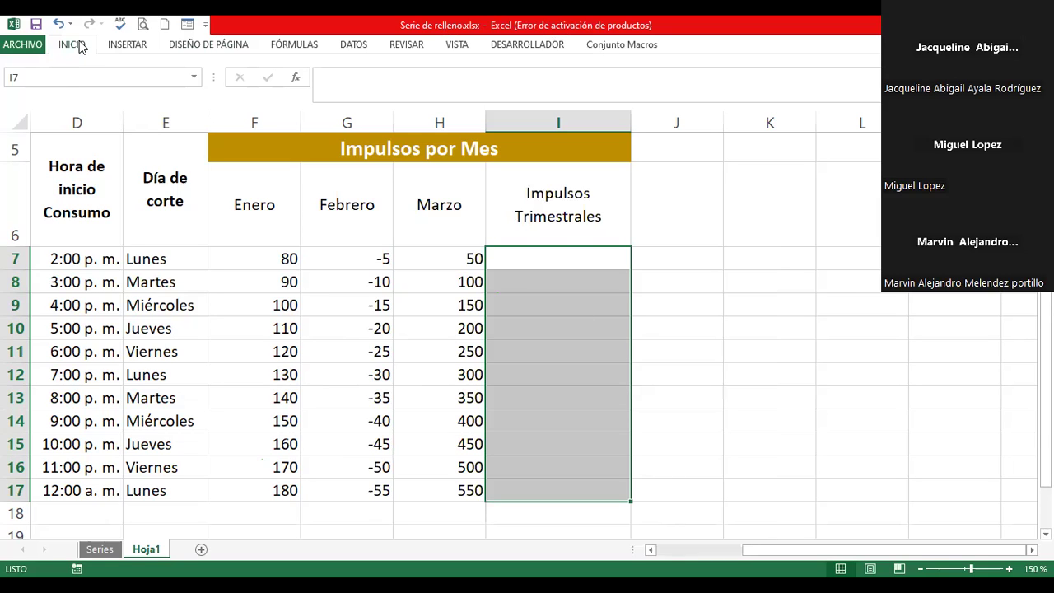
# - Change the I7:I17 format code to #" Impulsos" with a space before the word
pyautogui.hotkey('ctrl', '1')
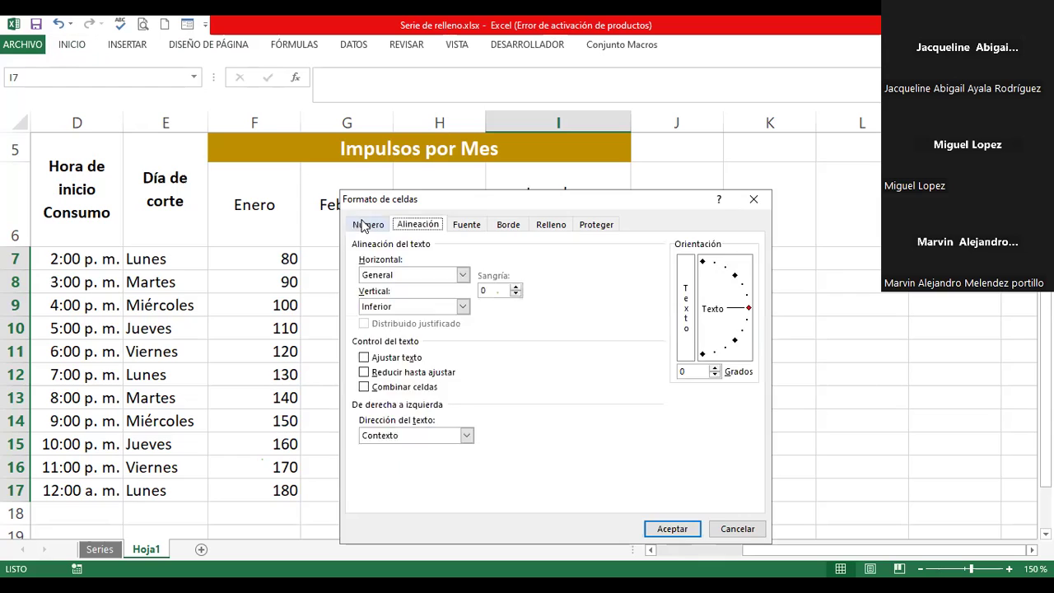
pyautogui.click(367, 224)
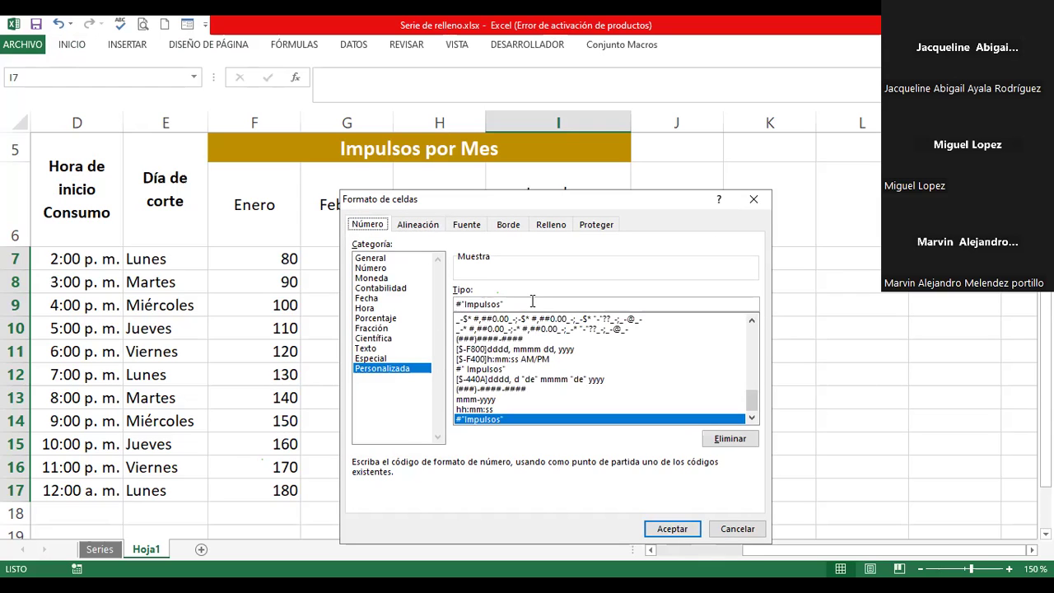
pyautogui.click(465, 304)
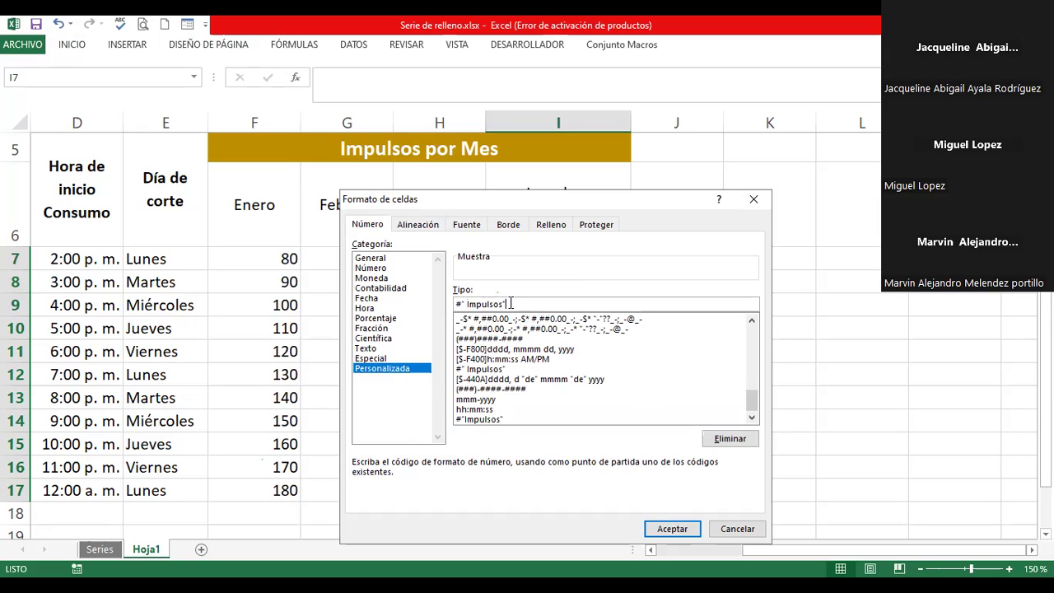
pyautogui.click(672, 529)
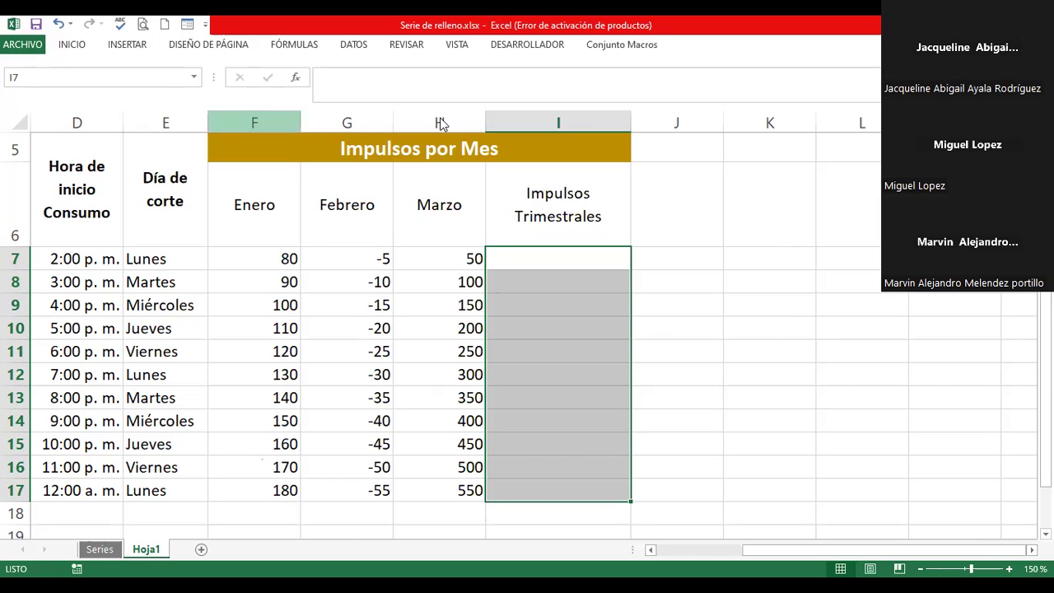
pyautogui.hotkey('ctrl', '1')
pyautogui.click(368, 225)
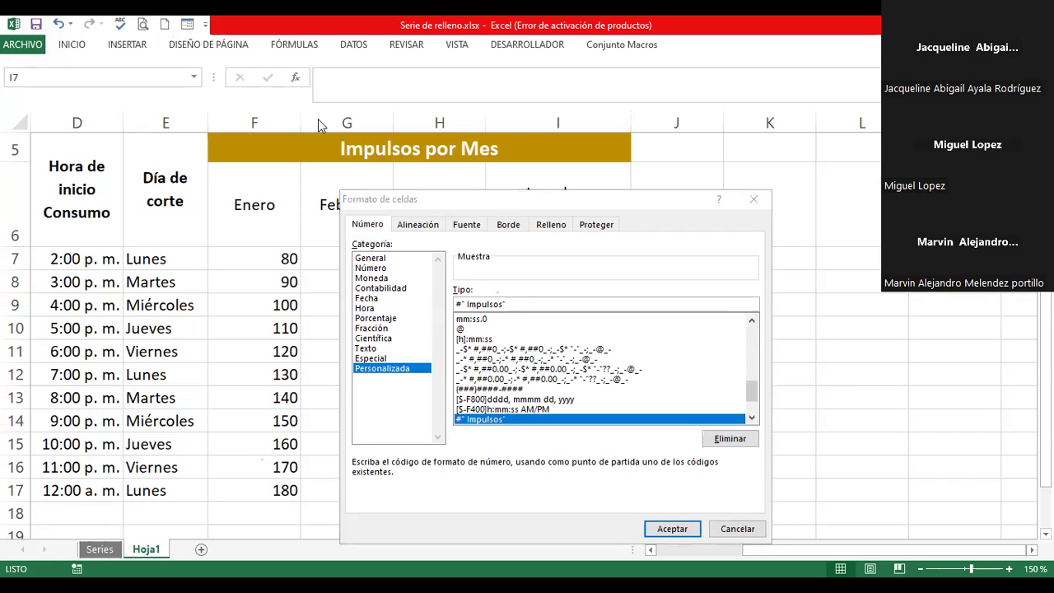
pyautogui.click(670, 531)
pyautogui.click(561, 262)
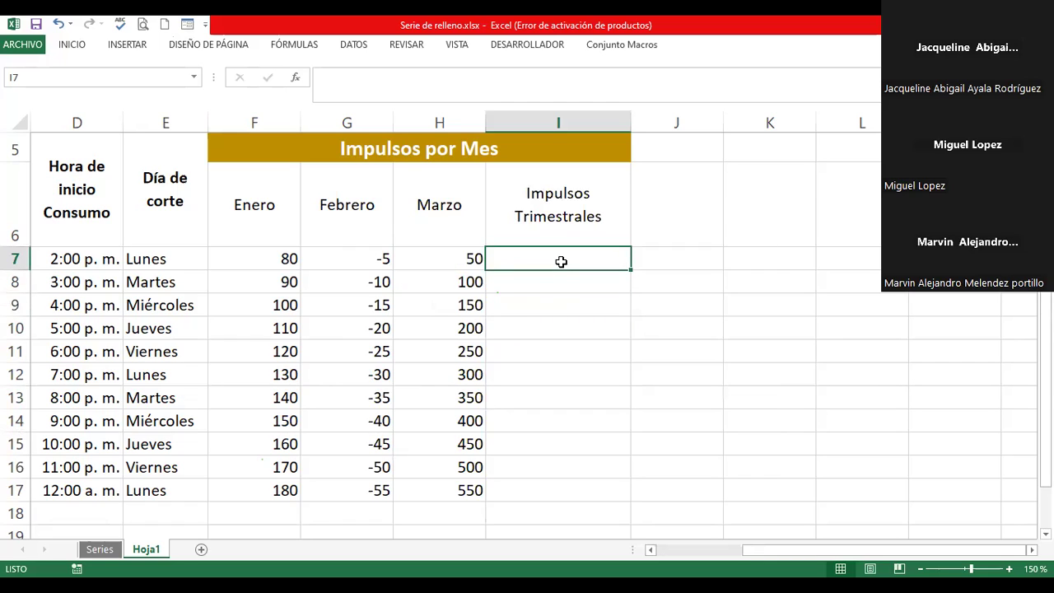
# - Enter =SUMA(F7:H7) in I7 so it totals Enero to Marzo as 125 Impulsos
pyautogui.write('=s')
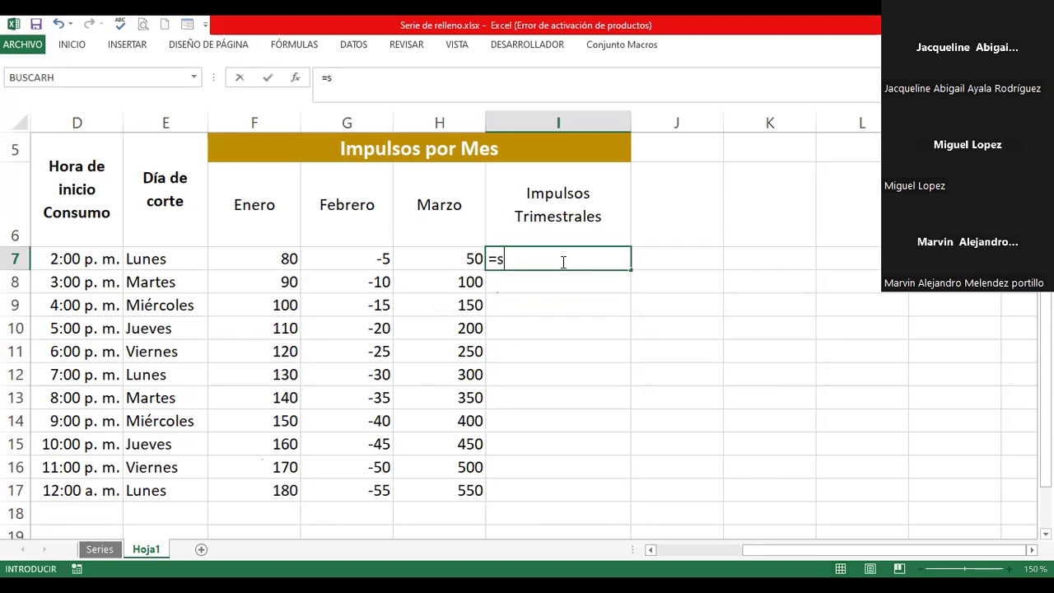
pyautogui.write('uma(')
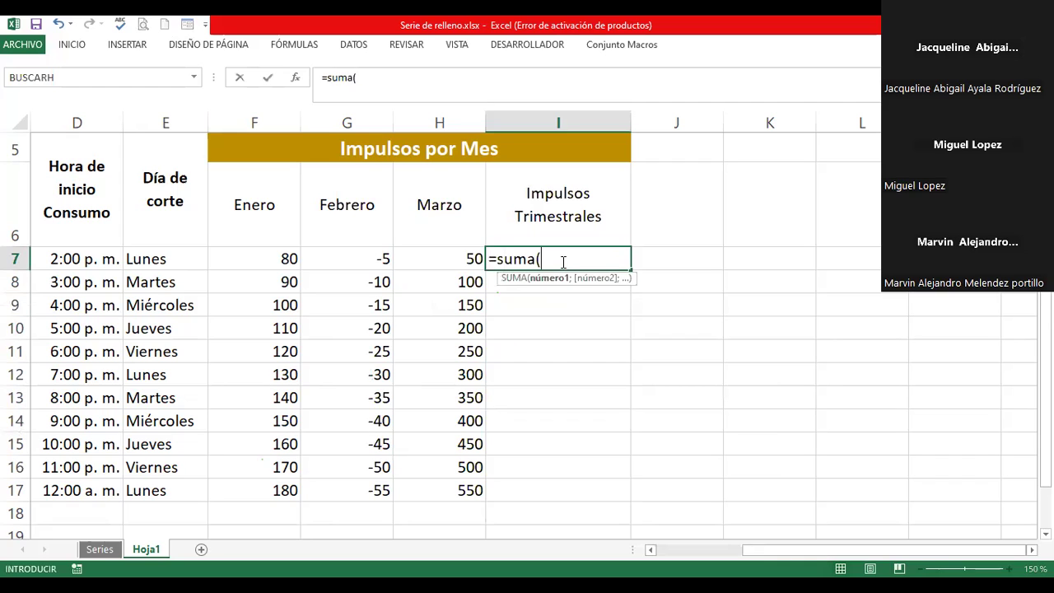
pyautogui.click(281, 255)
pyautogui.moveTo(283, 255); pyautogui.dragTo(423, 263)
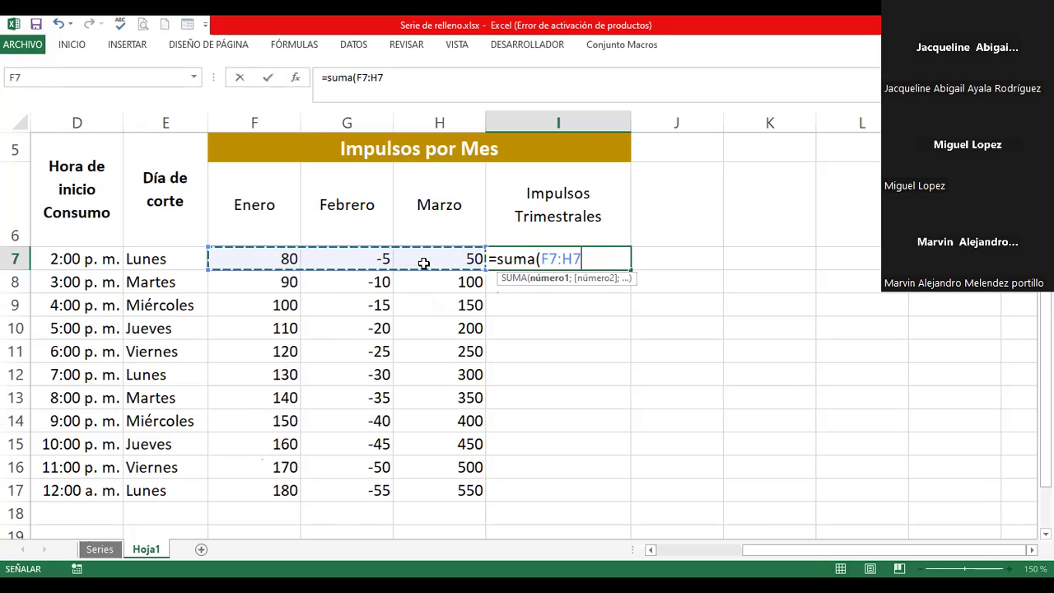
pyautogui.write(')')
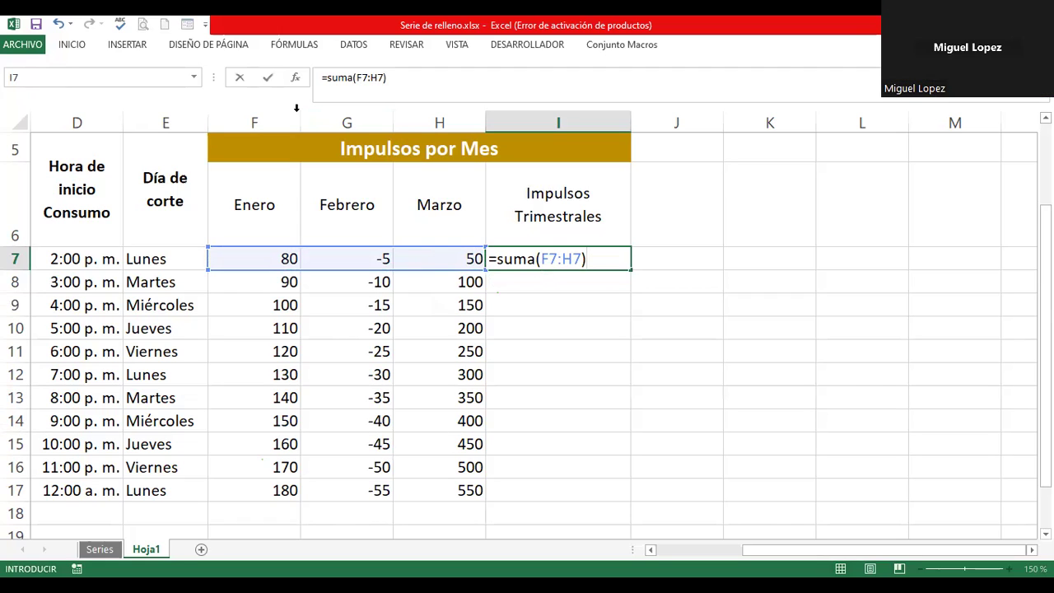
pyautogui.press('Return')
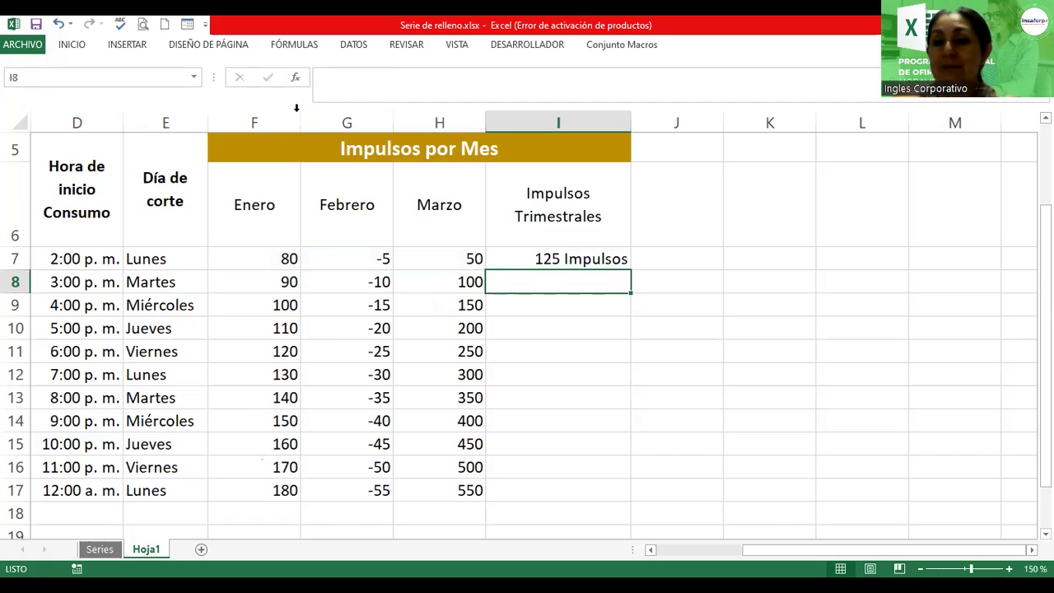
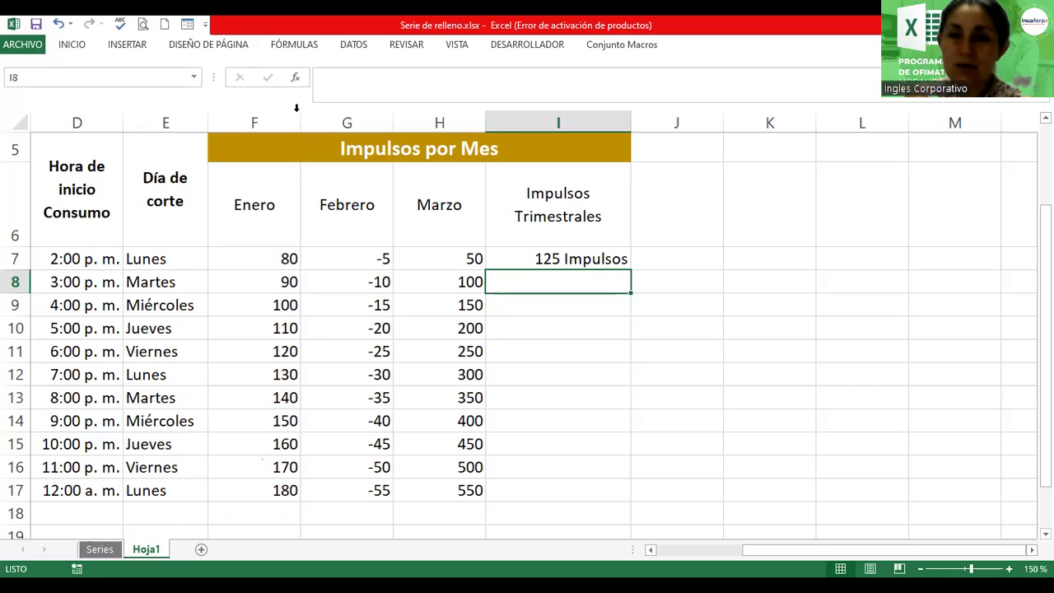
# - Copy the =SUMA(F7:H7) total from I7 down to I17, giving 125 to 675 Impulsos
pyautogui.click(584, 263)
pyautogui.moveTo(631, 270); pyautogui.dragTo(627, 492)
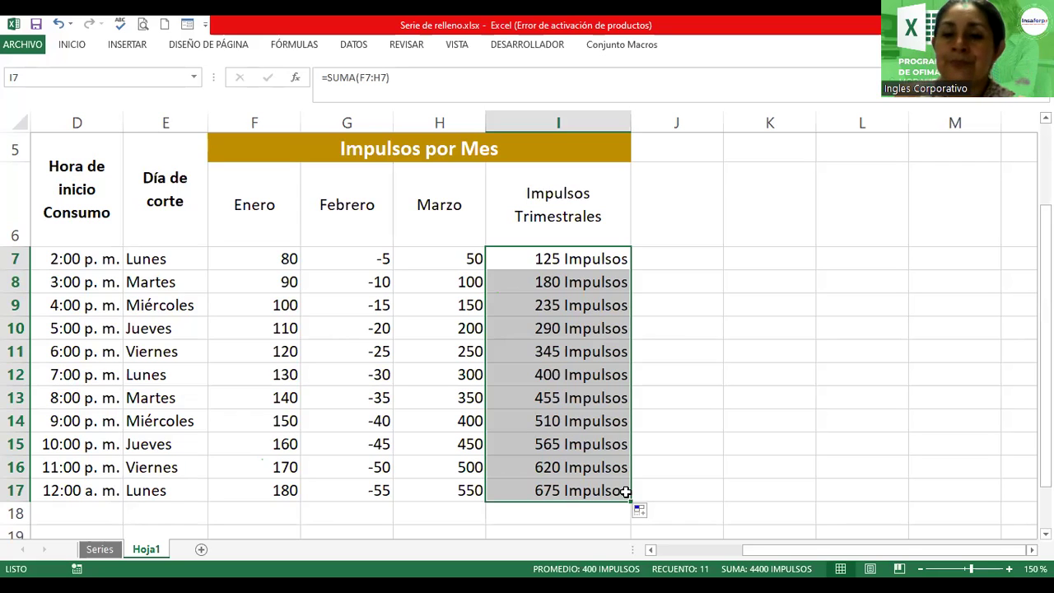
pyautogui.click(732, 412)
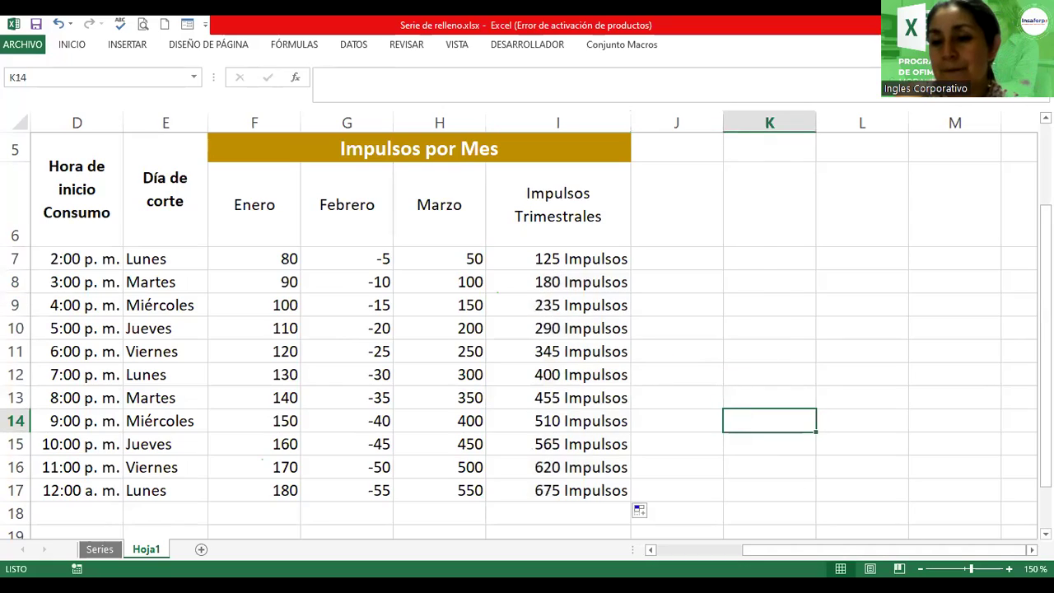
# - Zoom out to 100% and select the whole table from A2 through I17
pyautogui.click(919, 569)
pyautogui.click(918, 569)
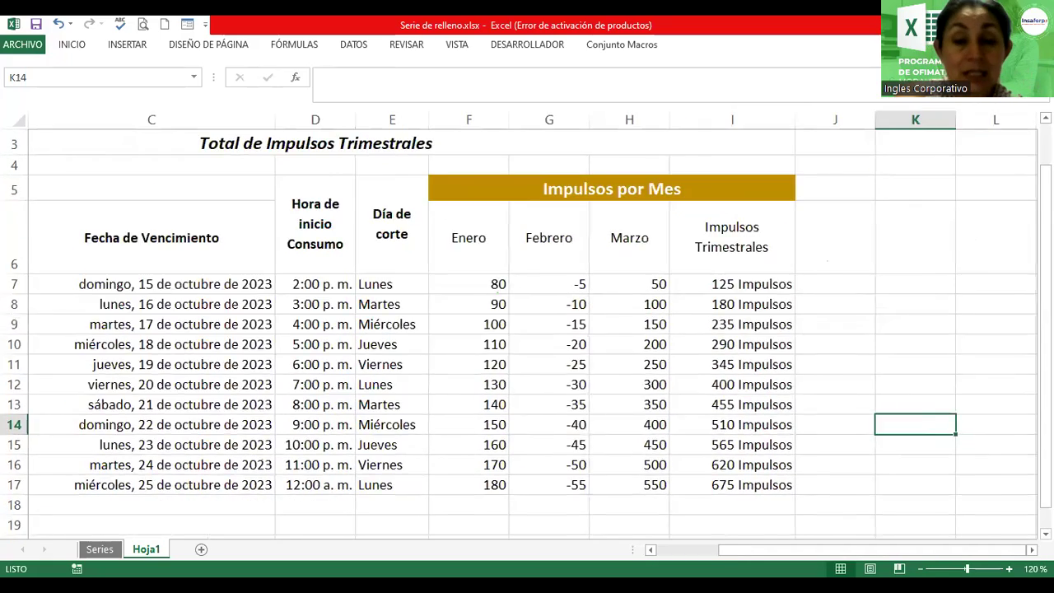
pyautogui.click(919, 569)
pyautogui.click(919, 568)
pyautogui.click(918, 568)
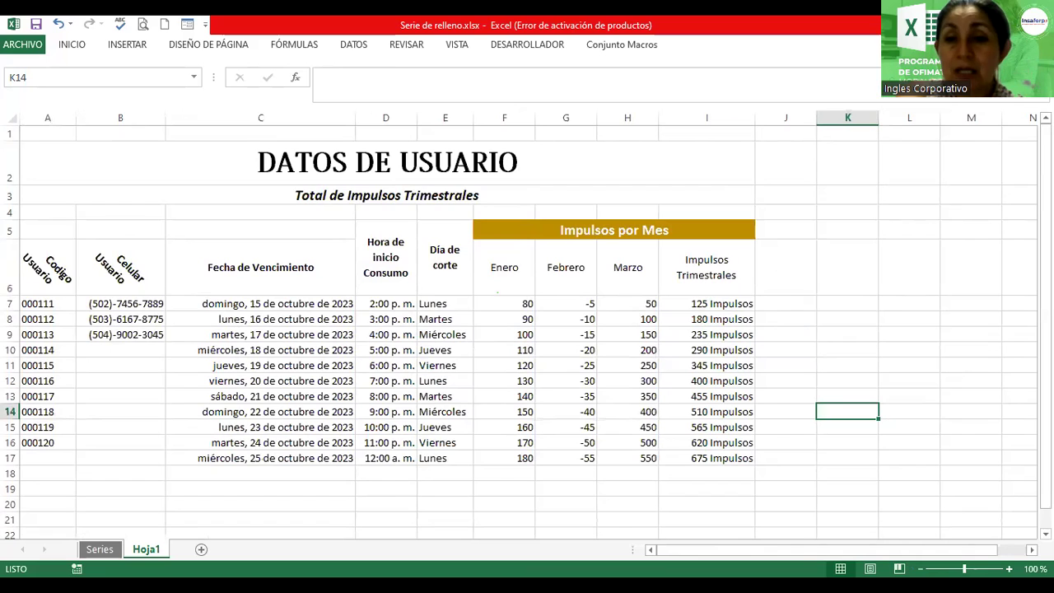
pyautogui.click(462, 158)
pyautogui.moveTo(462, 158); pyautogui.dragTo(526, 462)
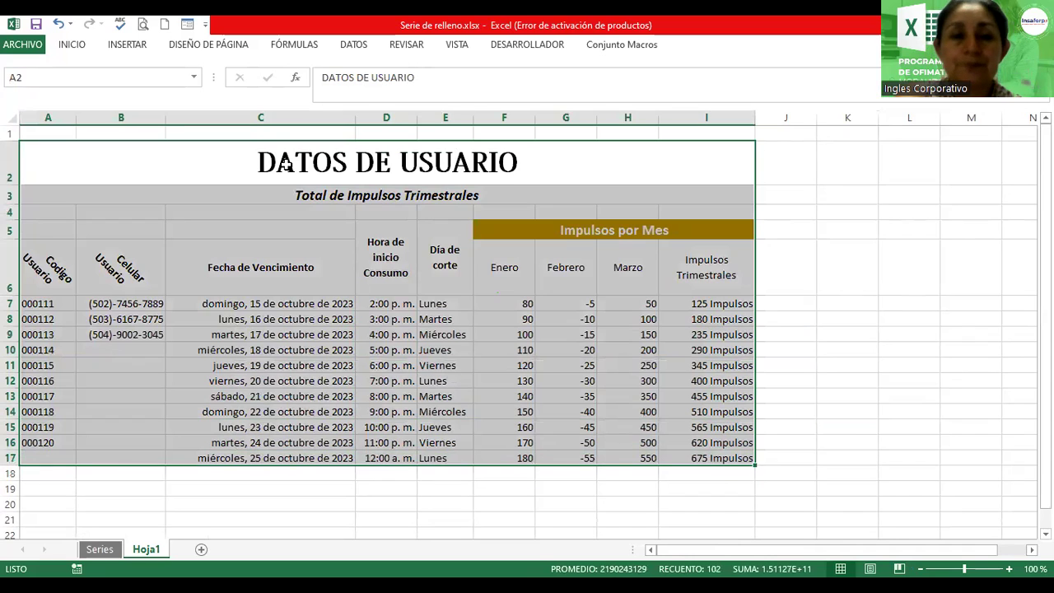
pyautogui.click(73, 44)
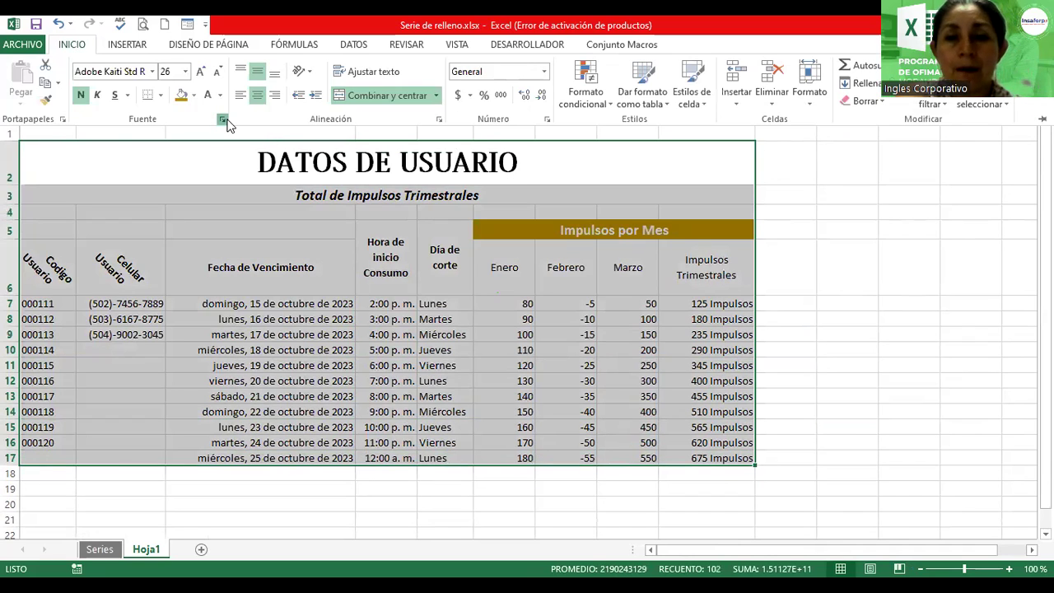
# - Apply a red double-line outline and thin red inside borders through Formato de celdas
pyautogui.click(222, 121)
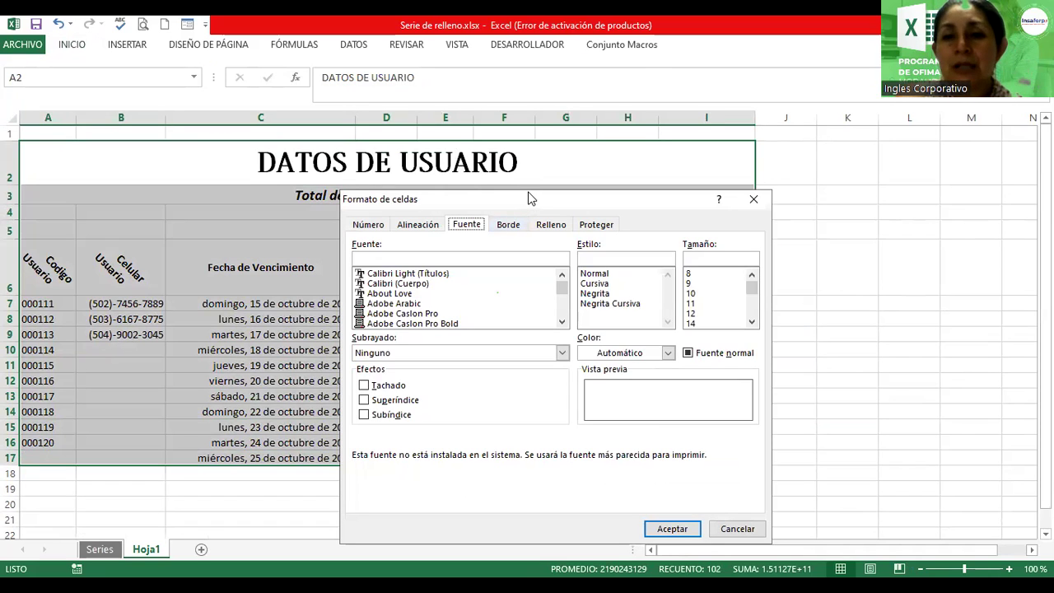
pyautogui.moveTo(530, 199); pyautogui.dragTo(659, 117)
pyautogui.click(640, 146)
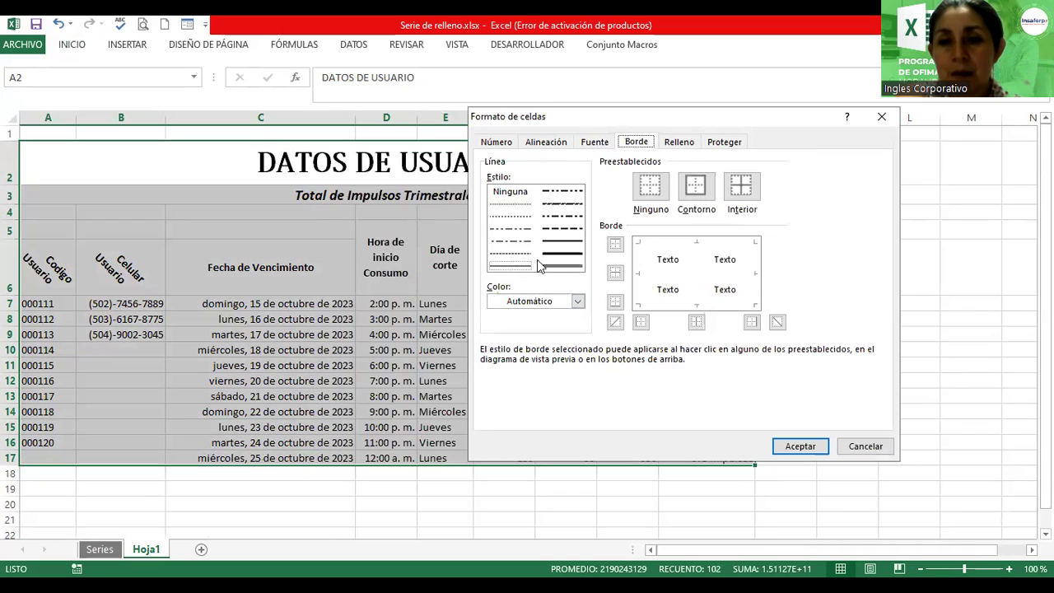
pyautogui.click(556, 267)
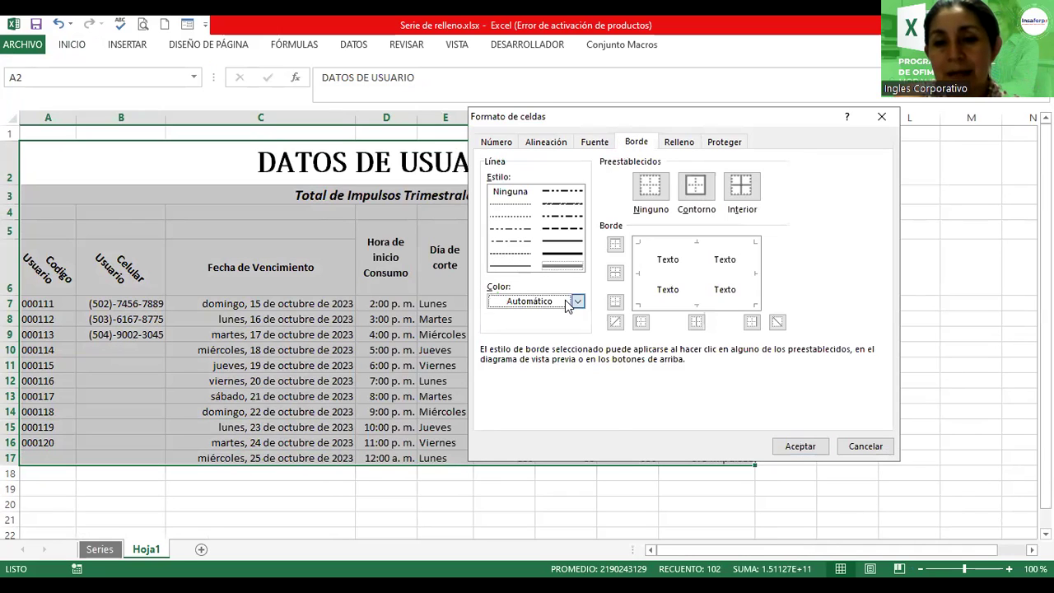
pyautogui.click(565, 301)
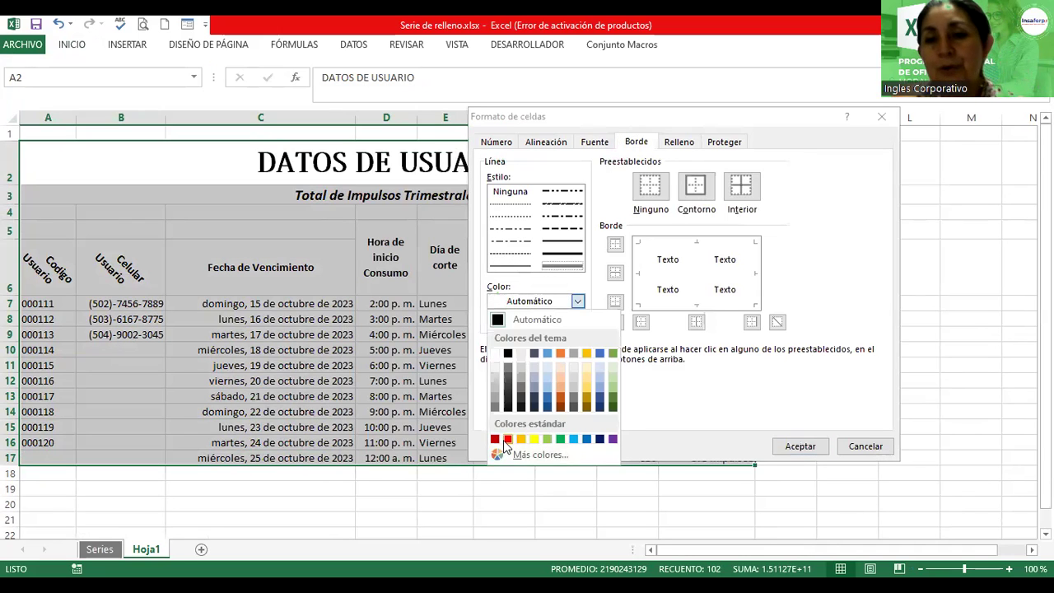
pyautogui.click(507, 439)
pyautogui.click(696, 188)
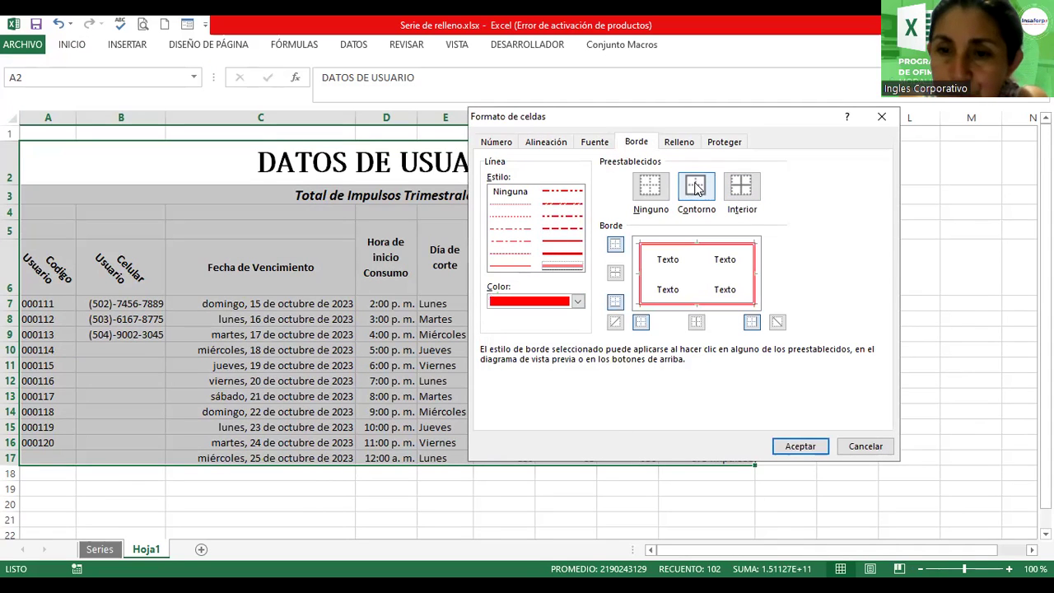
pyautogui.click(502, 269)
pyautogui.click(742, 186)
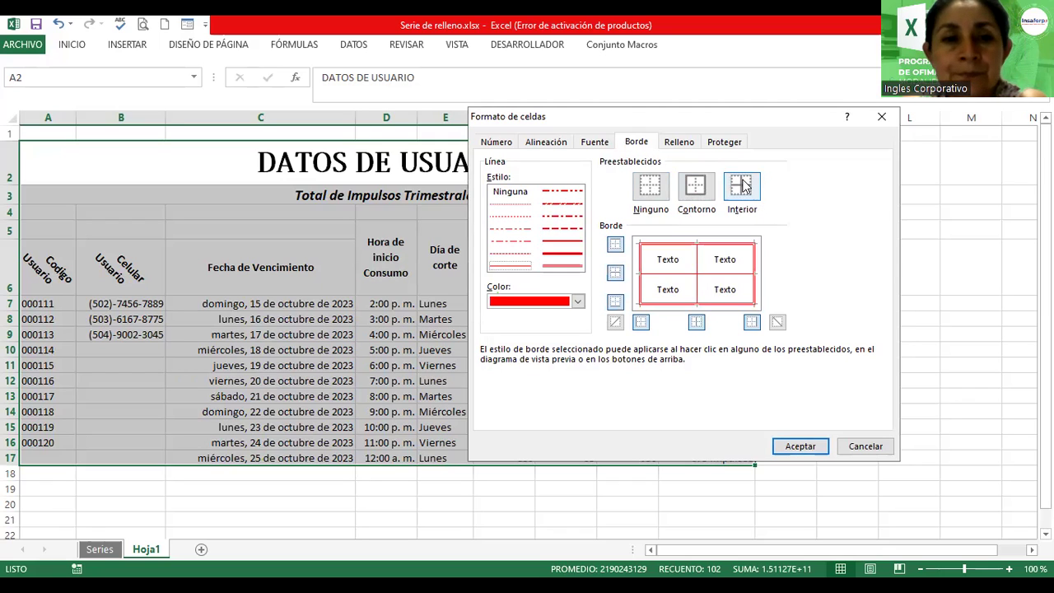
pyautogui.click(796, 449)
pyautogui.click(849, 288)
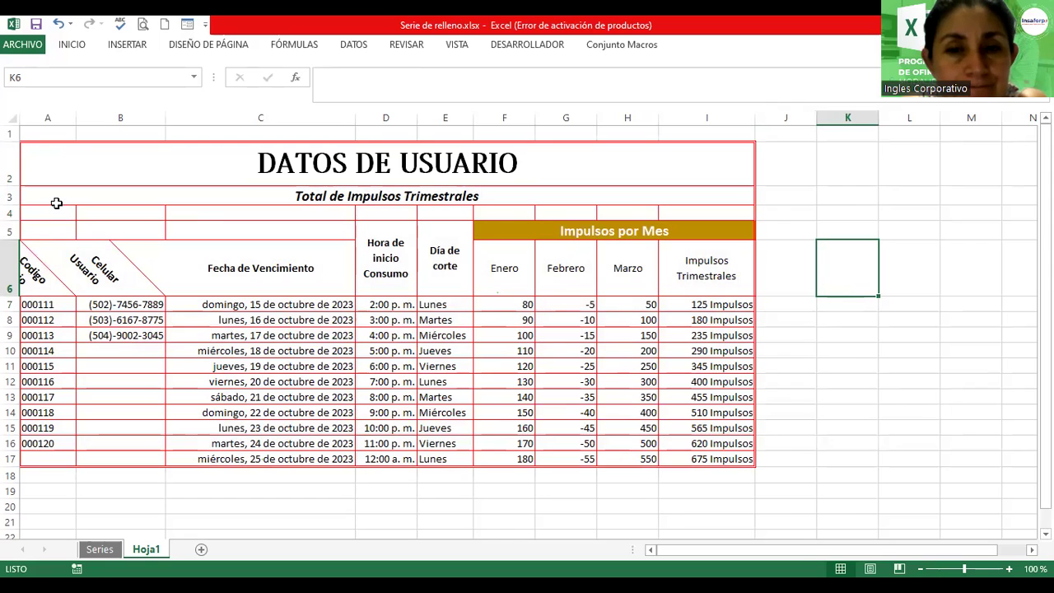
# - Delete the empty row 4 between the subtitle and the column headers
pyautogui.click(12, 211)
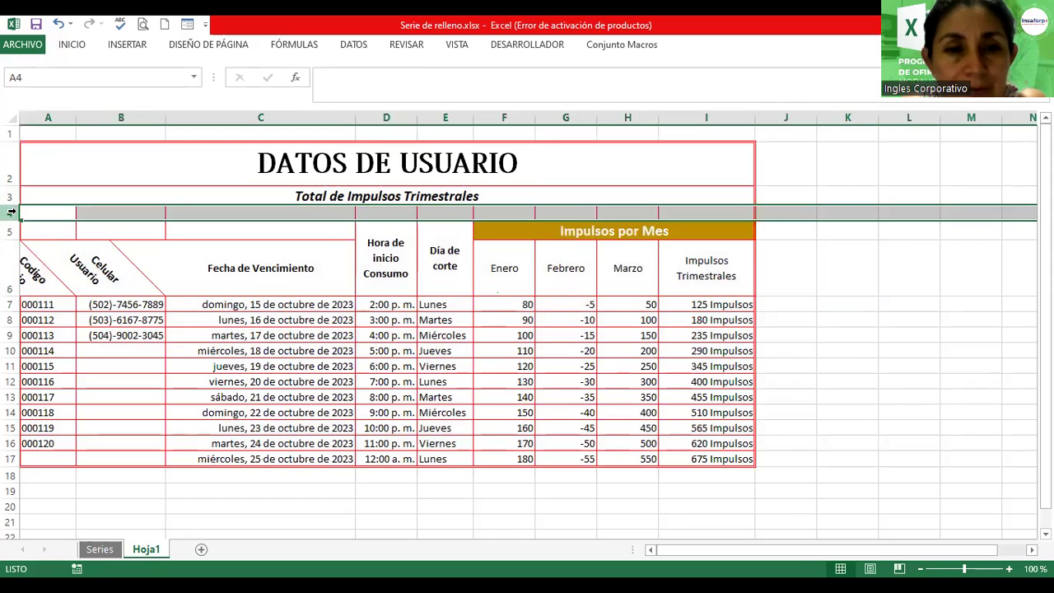
pyautogui.rightClick(11, 212)
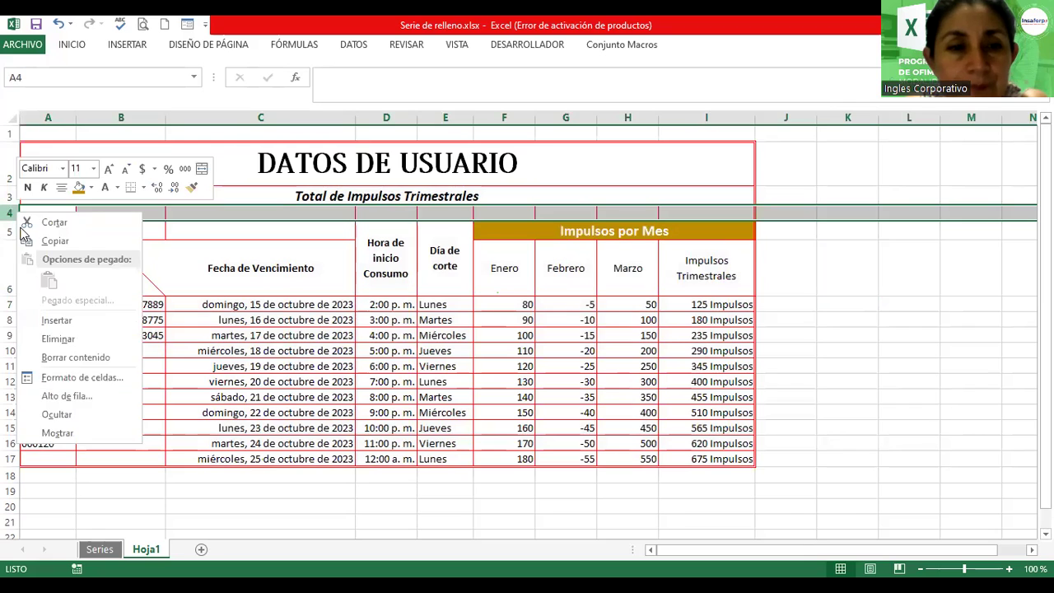
pyautogui.click(64, 338)
# - Widen column A to give the rotated Codigo Usuario header more room
pyautogui.click(119, 254)
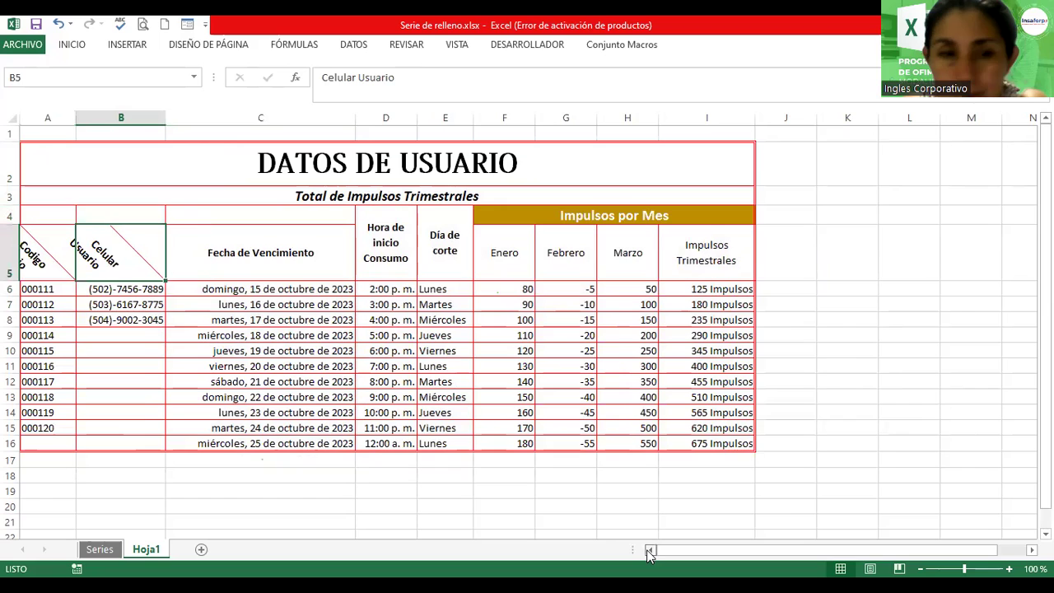
pyautogui.click(25, 243)
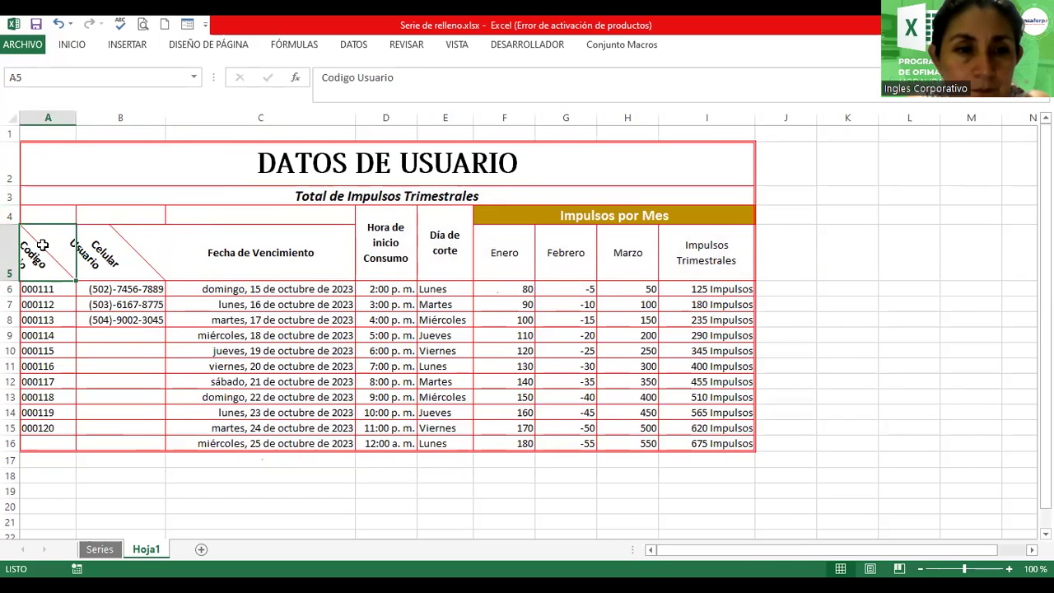
pyautogui.moveTo(48, 251); pyautogui.dragTo(188, 29)
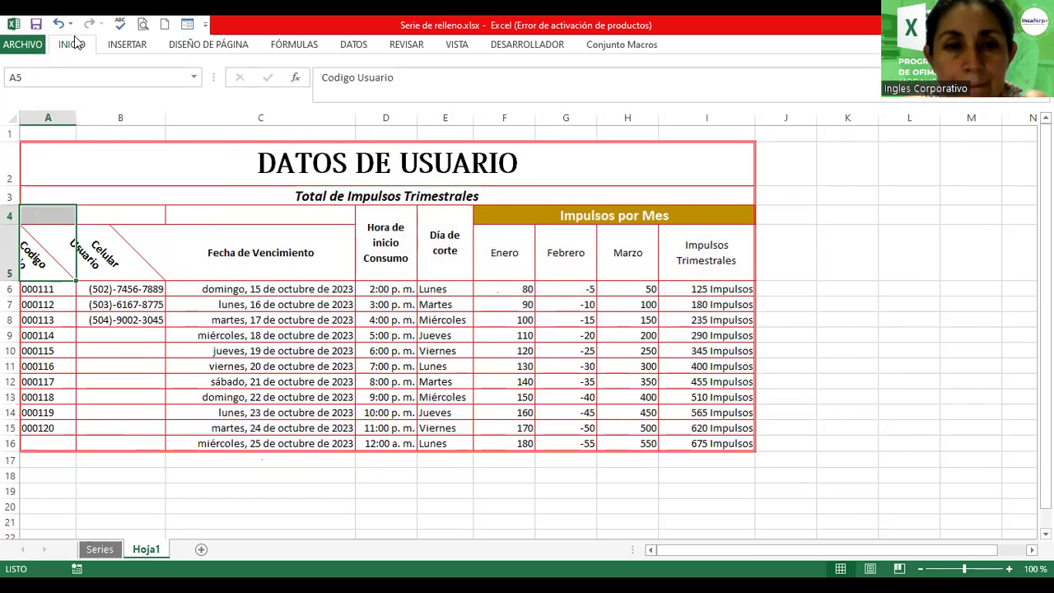
pyautogui.moveTo(74, 41); pyautogui.dragTo(106, 130)
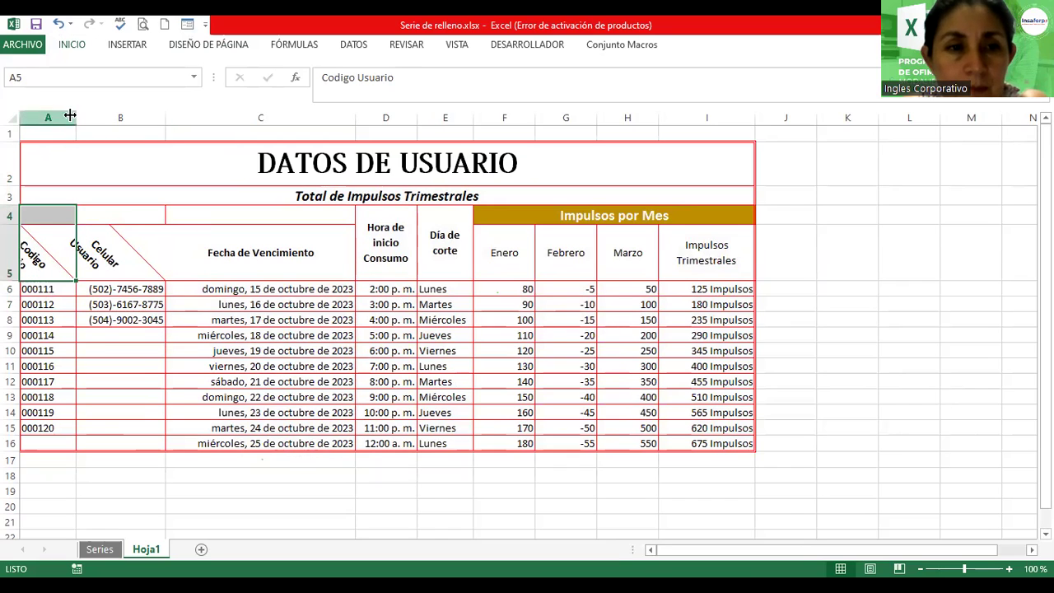
pyautogui.moveTo(84, 116); pyautogui.dragTo(93, 114)
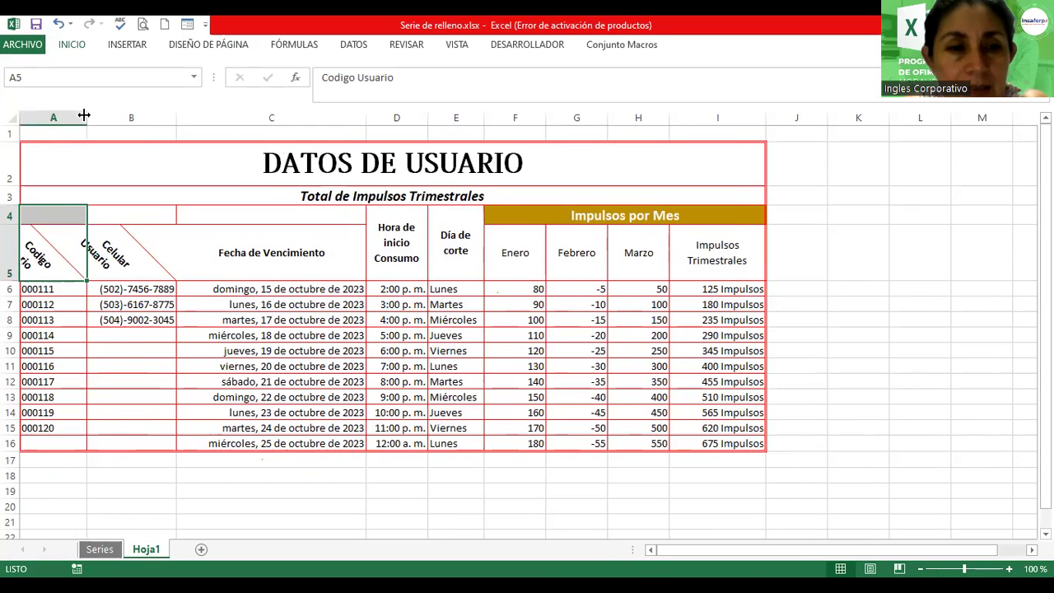
pyautogui.click(73, 46)
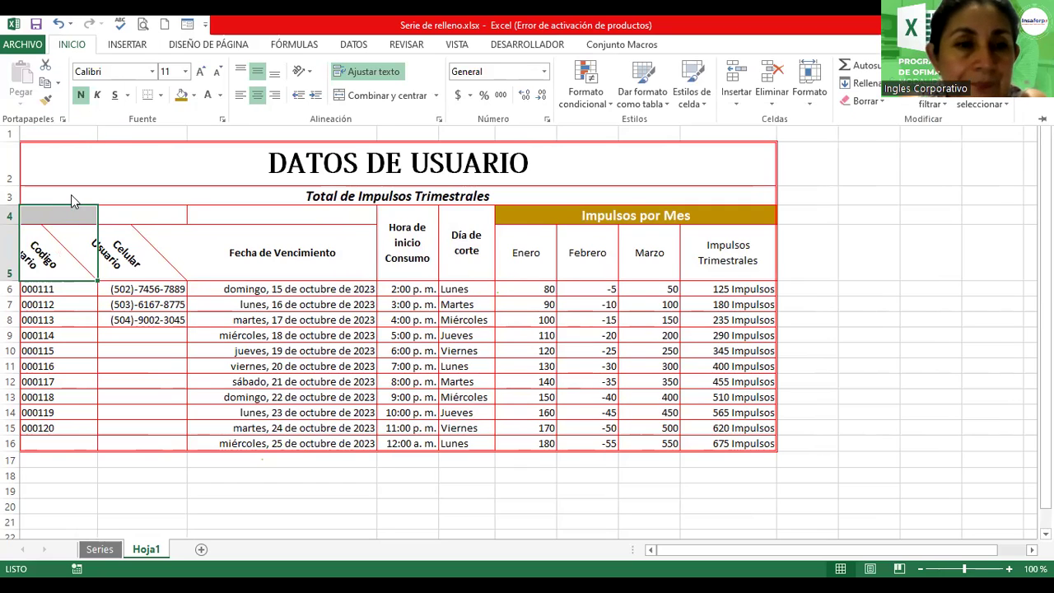
pyautogui.click(105, 138)
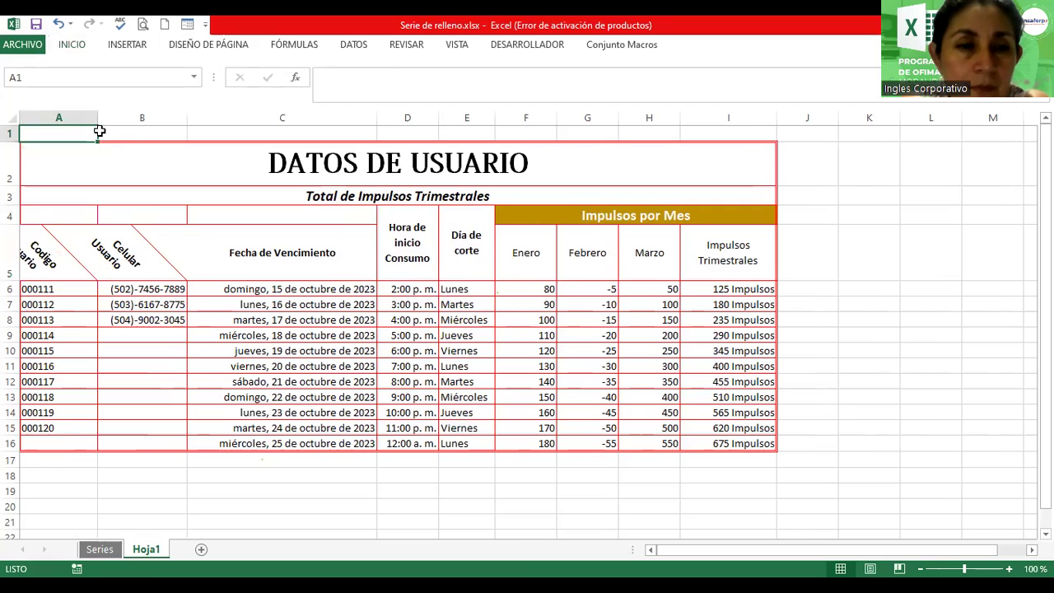
# - Insert a blank column before column A and check the headers shifted into column B
pyautogui.moveTo(92, 132); pyautogui.dragTo(102, 133)
pyautogui.click(79, 116)
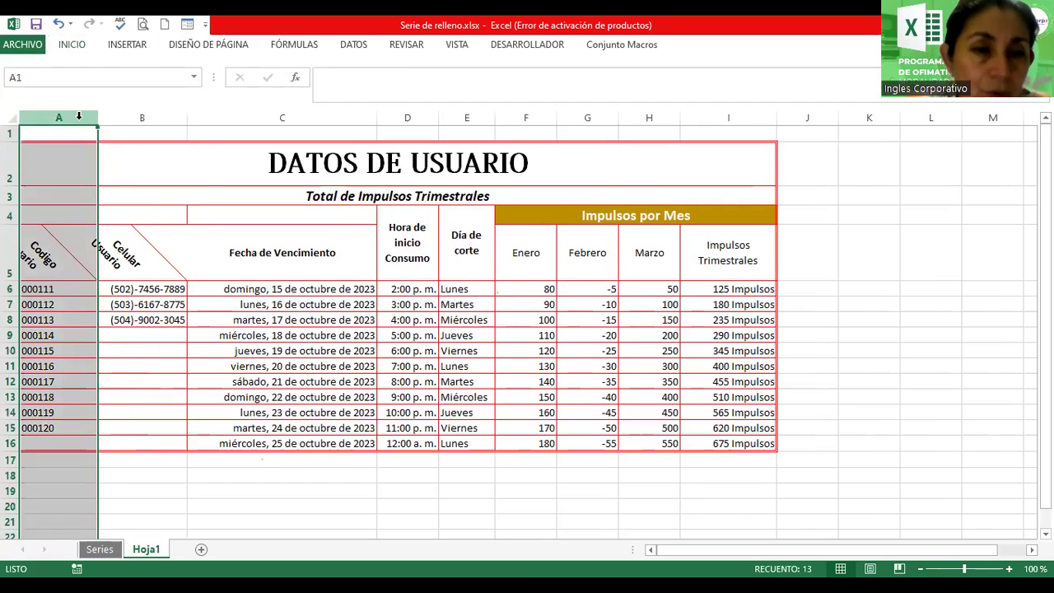
pyautogui.rightClick(80, 120)
pyautogui.click(106, 229)
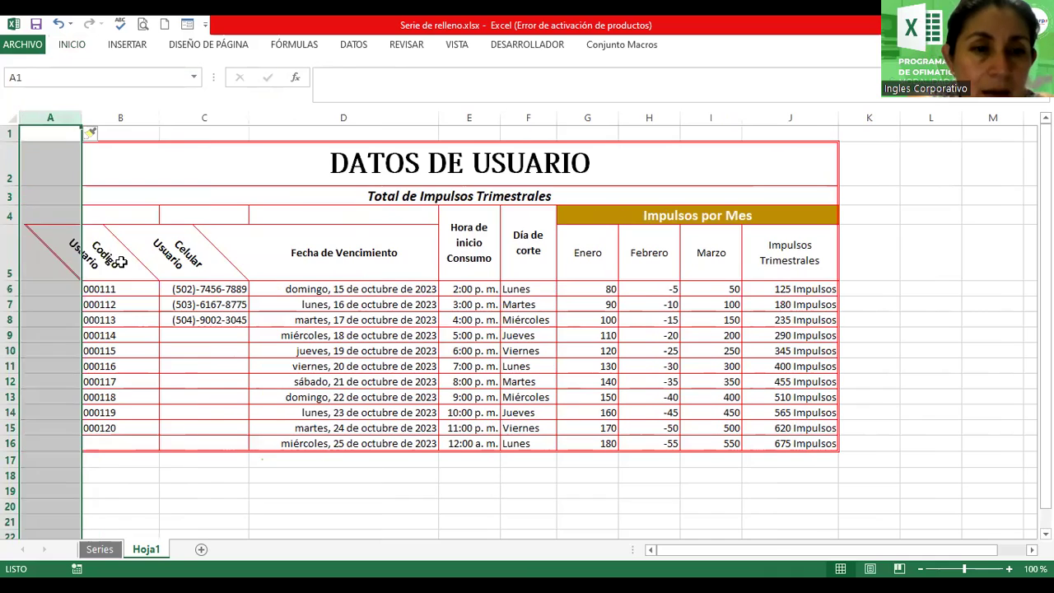
pyautogui.click(122, 262)
pyautogui.click(100, 317)
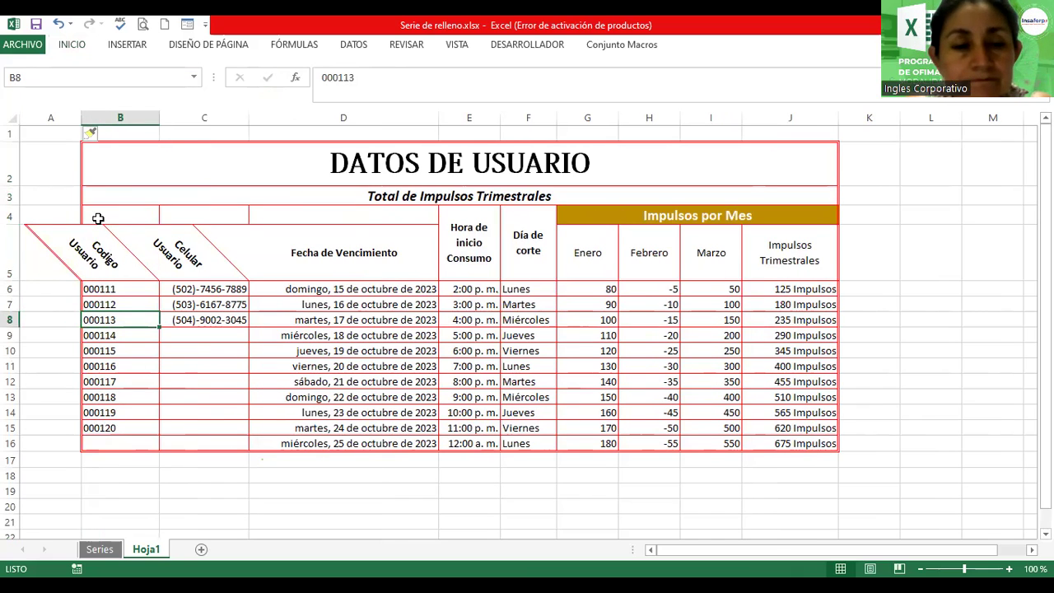
pyautogui.click(73, 254)
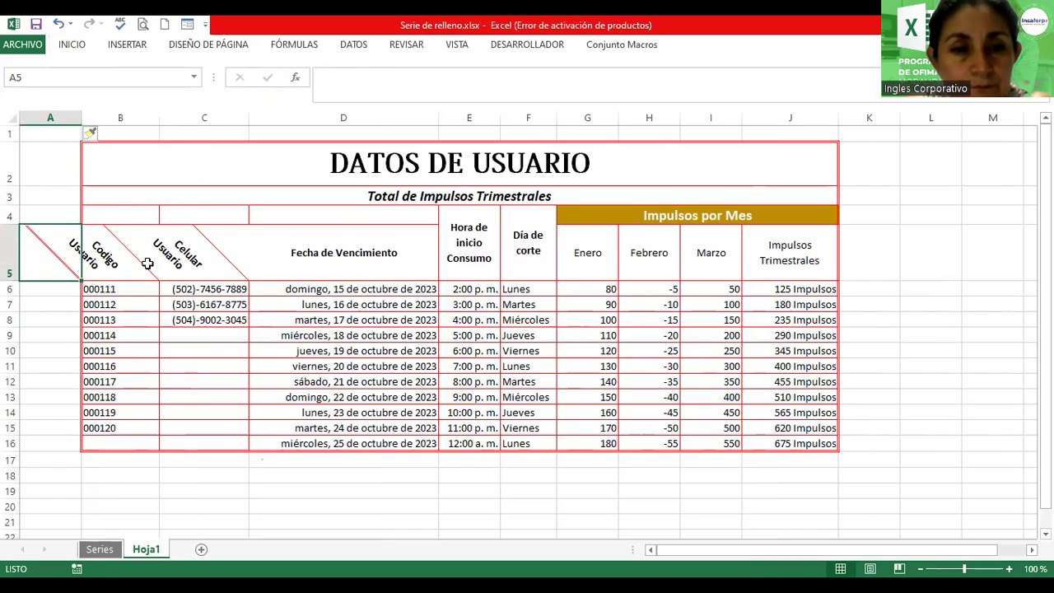
pyautogui.click(187, 254)
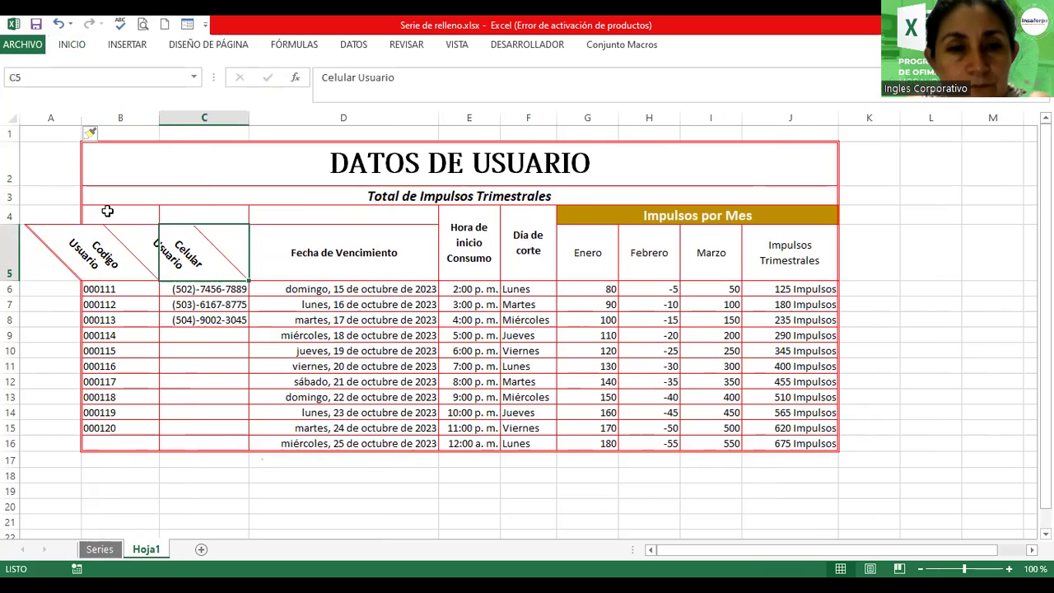
pyautogui.click(98, 160)
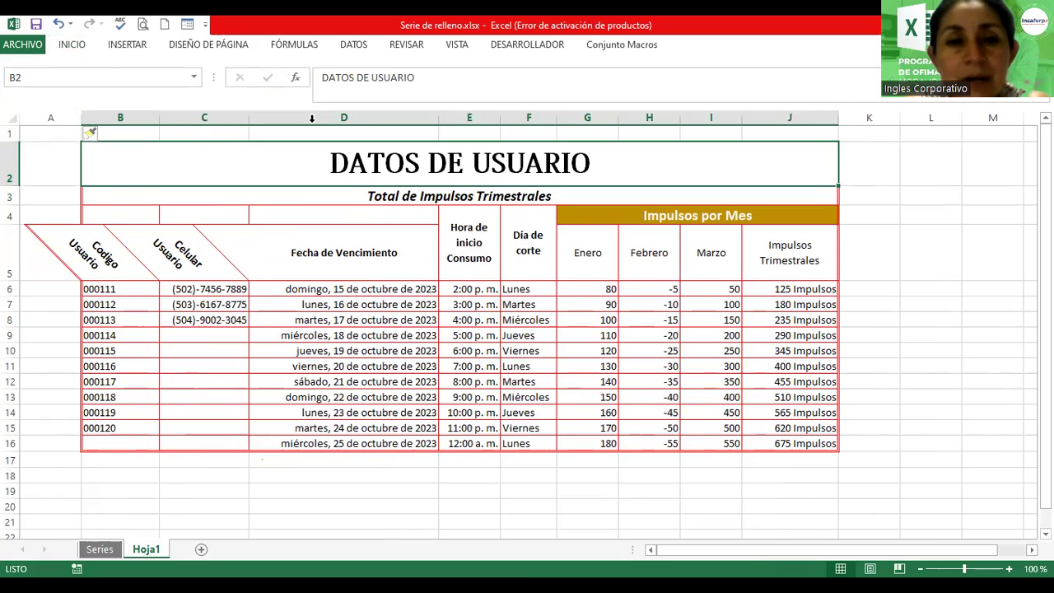
# - Merge and center B4:B5, C4:C5 and D4:D5 for the three vertical headers
pyautogui.moveTo(98, 249); pyautogui.dragTo(105, 222)
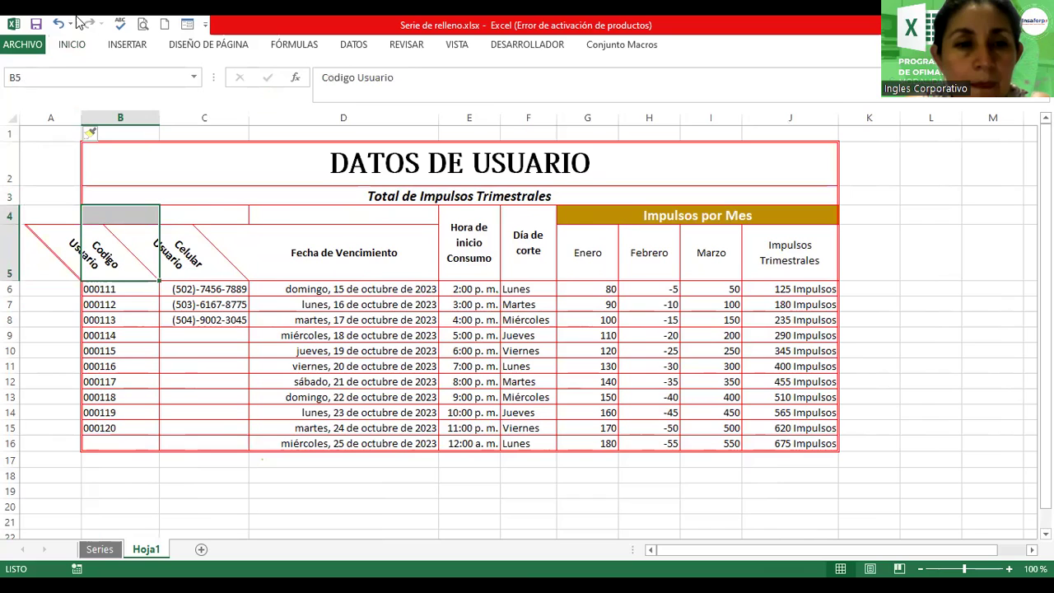
pyautogui.click(72, 46)
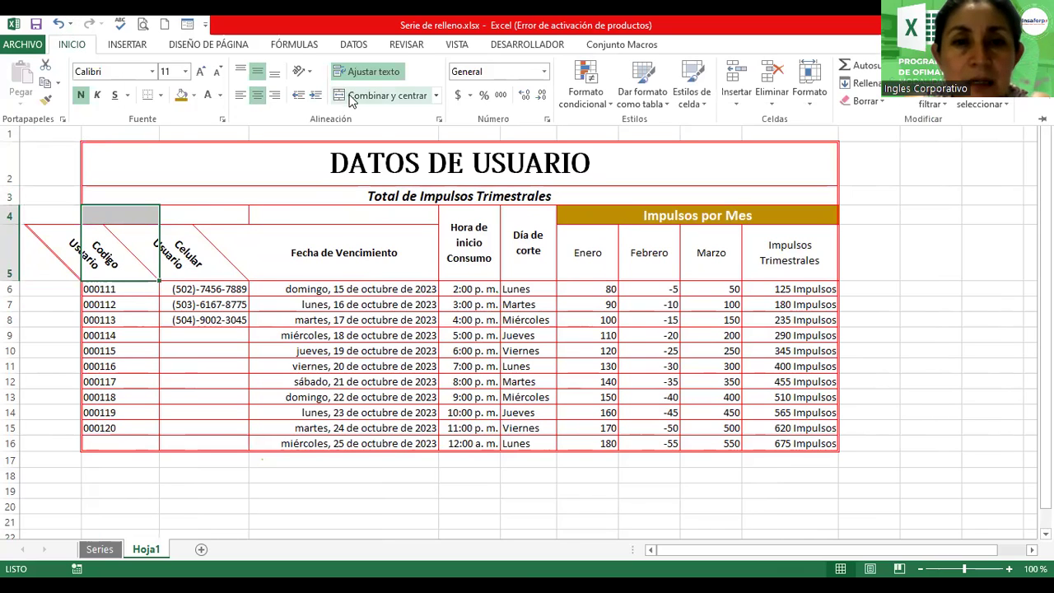
pyautogui.click(353, 95)
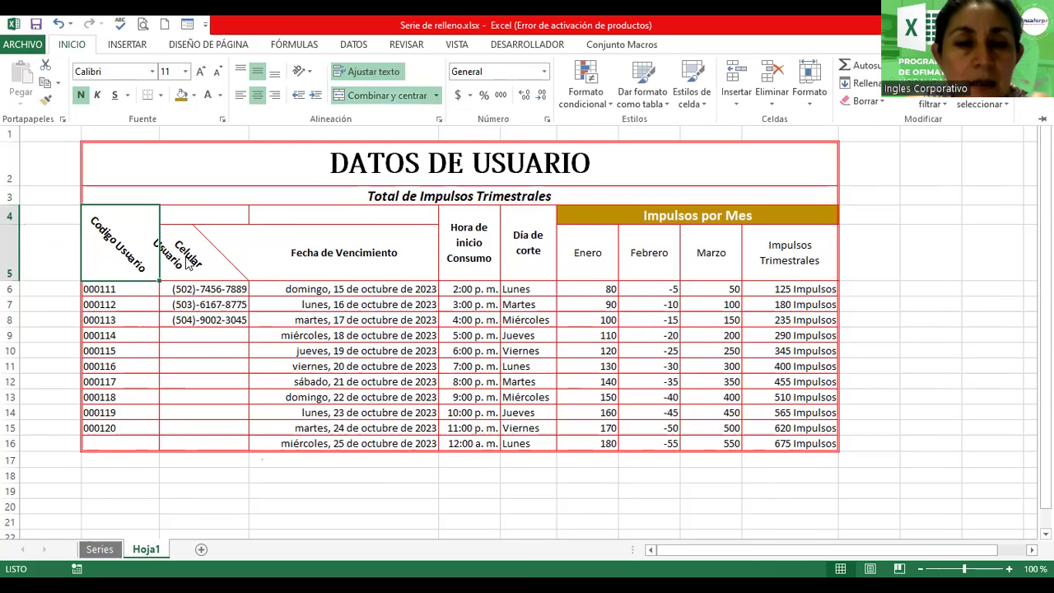
pyautogui.click(209, 253)
pyautogui.moveTo(209, 260); pyautogui.dragTo(211, 214)
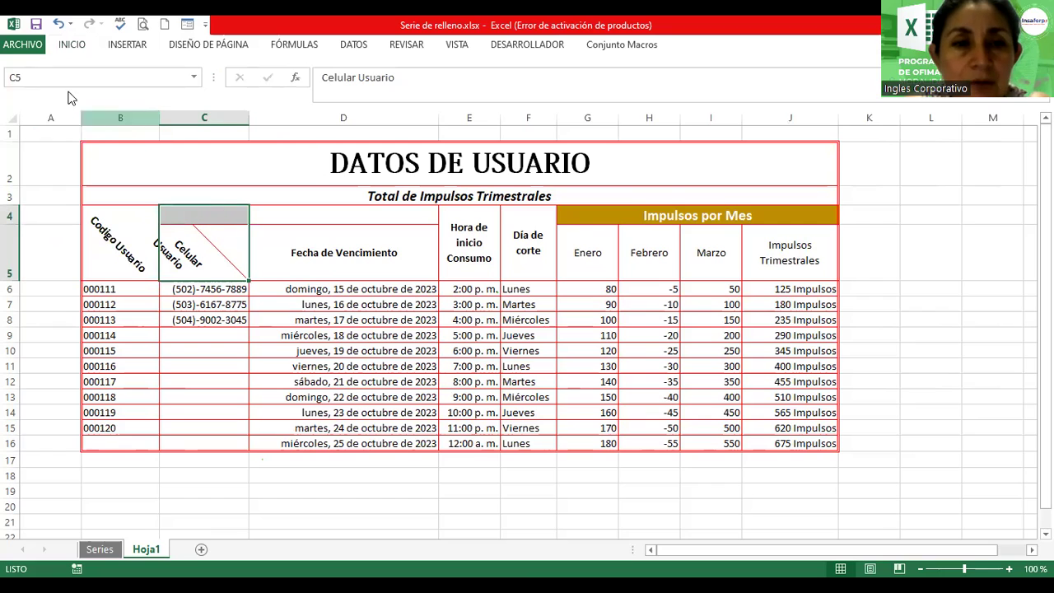
pyautogui.click(73, 45)
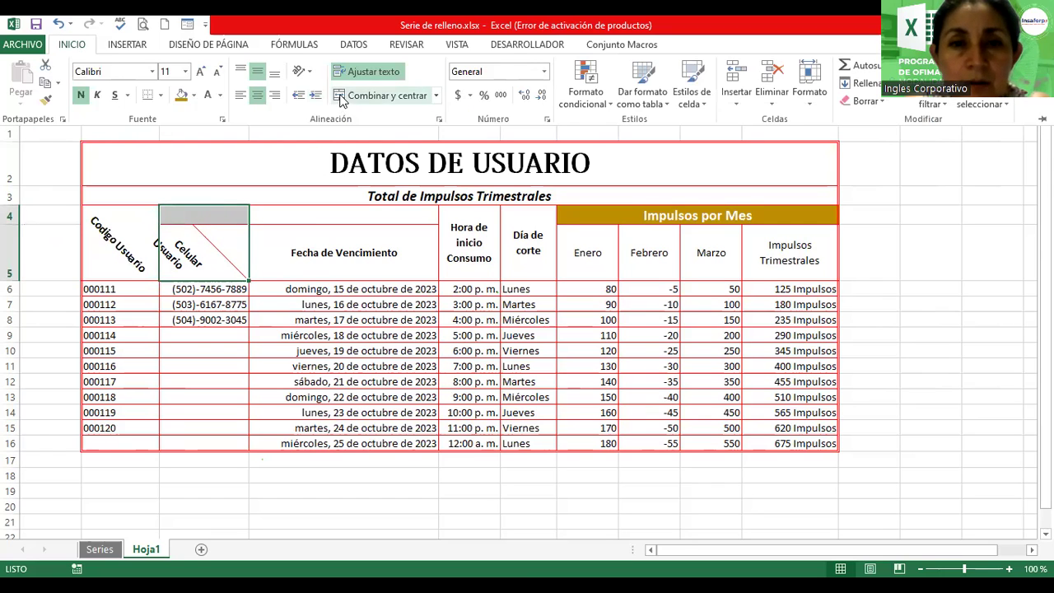
pyautogui.click(352, 96)
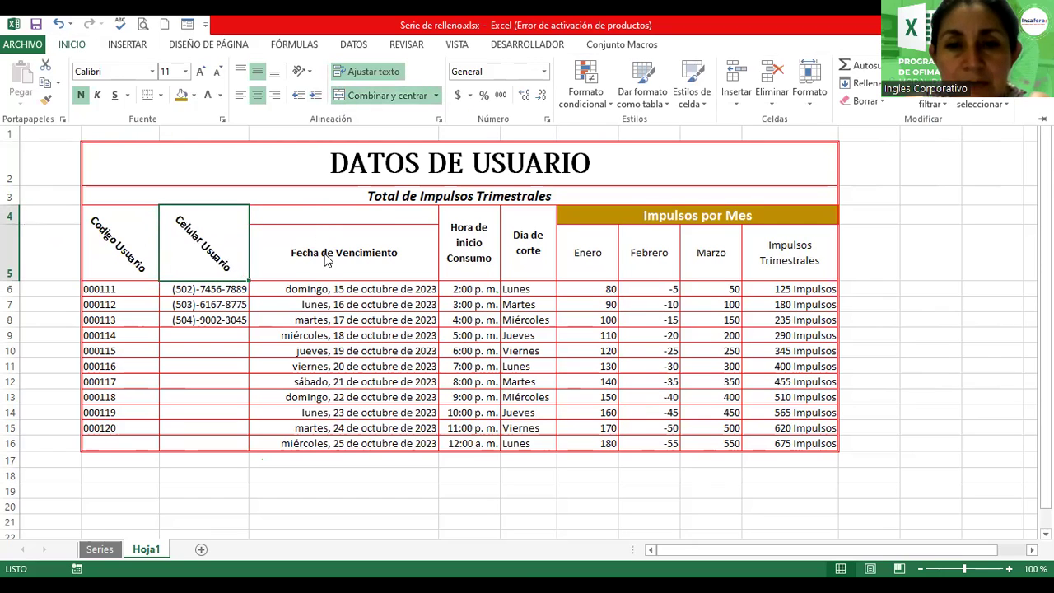
pyautogui.click(362, 253)
pyautogui.moveTo(363, 253); pyautogui.dragTo(365, 218)
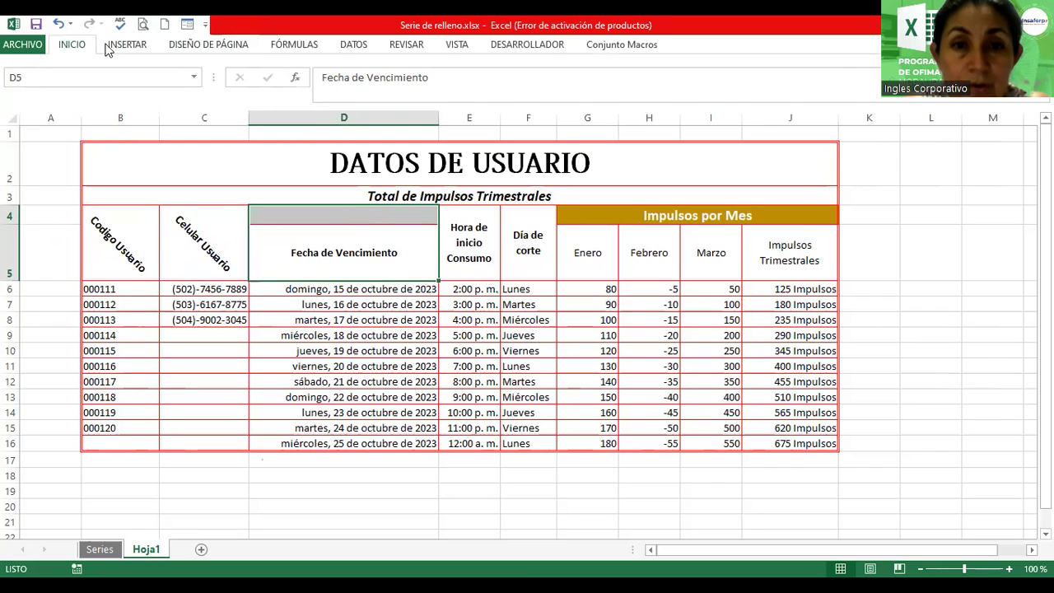
pyautogui.click(73, 44)
pyautogui.click(383, 96)
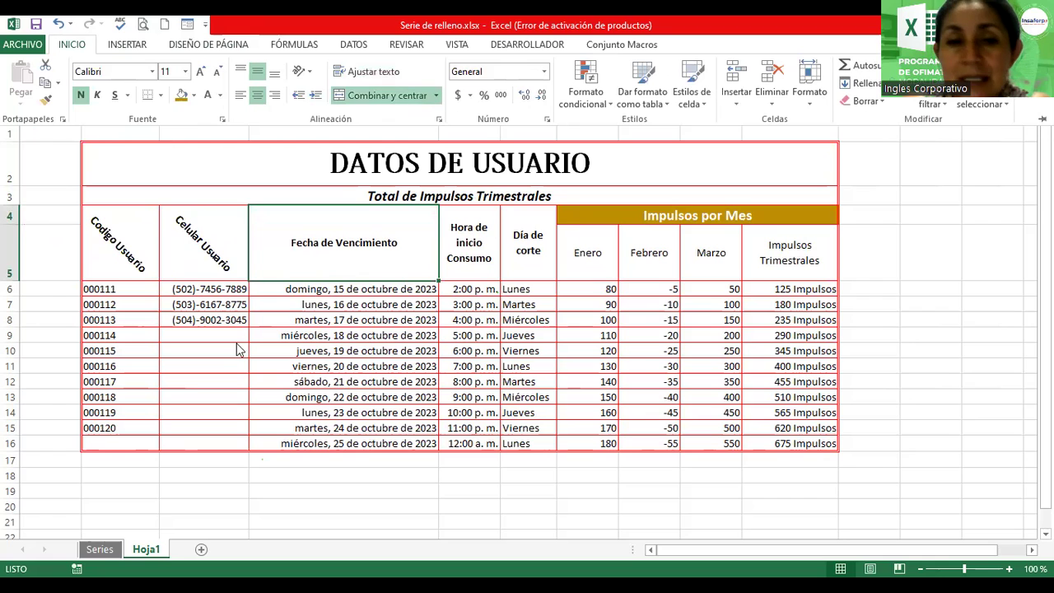
# - Reduce row 5's height so the slanted headers wrap onto two lines
pyautogui.click(105, 257)
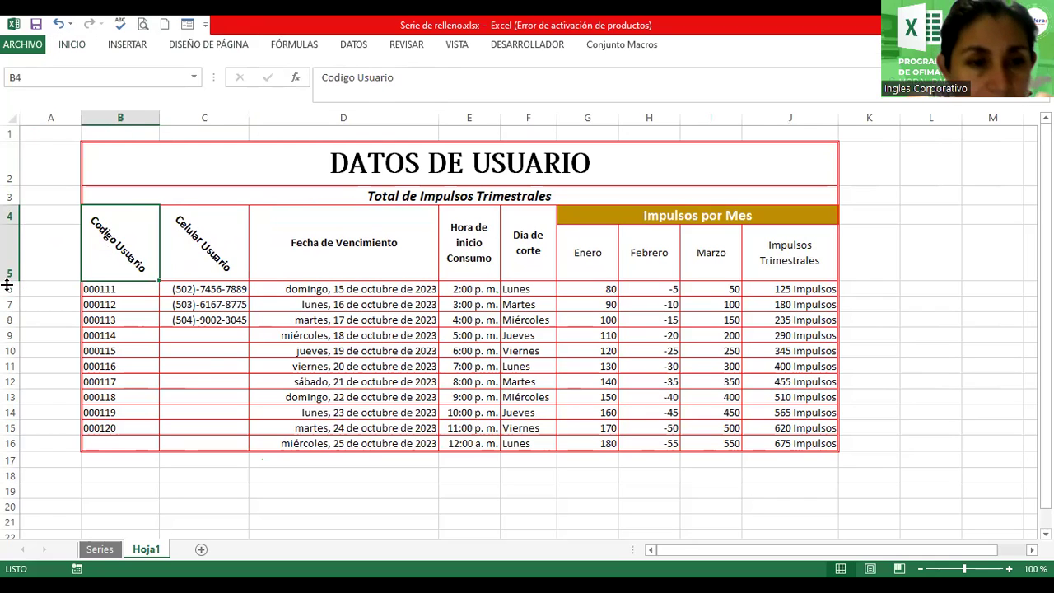
pyautogui.moveTo(7, 282); pyautogui.dragTo(7, 267)
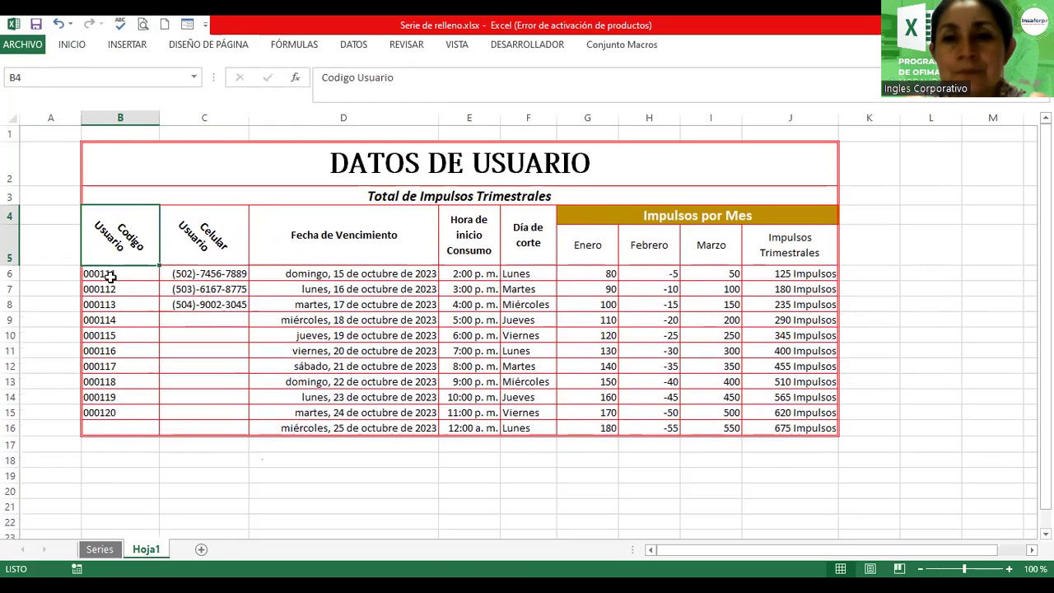
pyautogui.moveTo(400, 305); pyautogui.dragTo(400, 320)
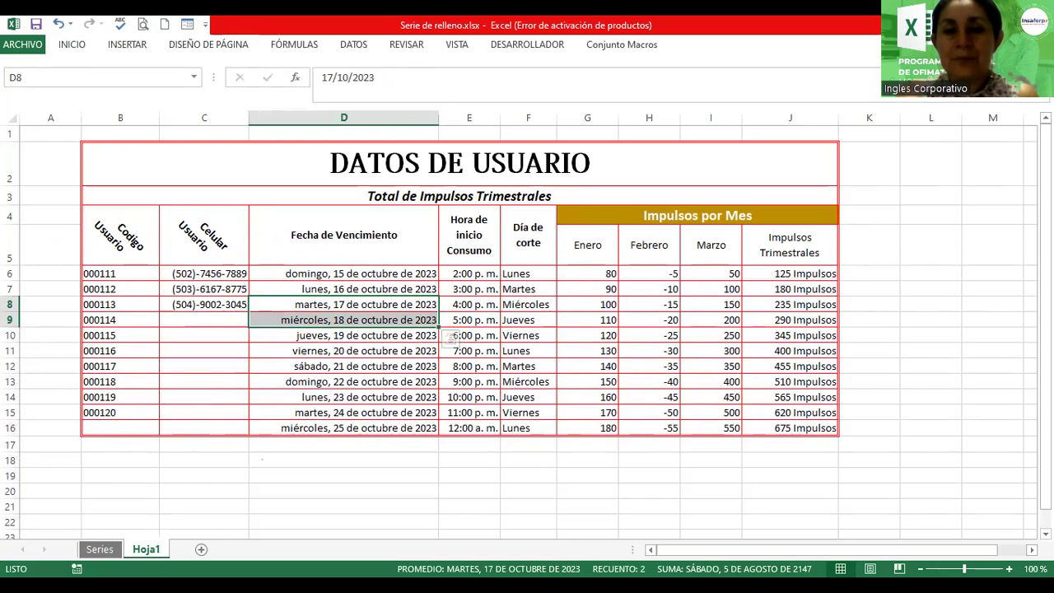
pyautogui.click(203, 455)
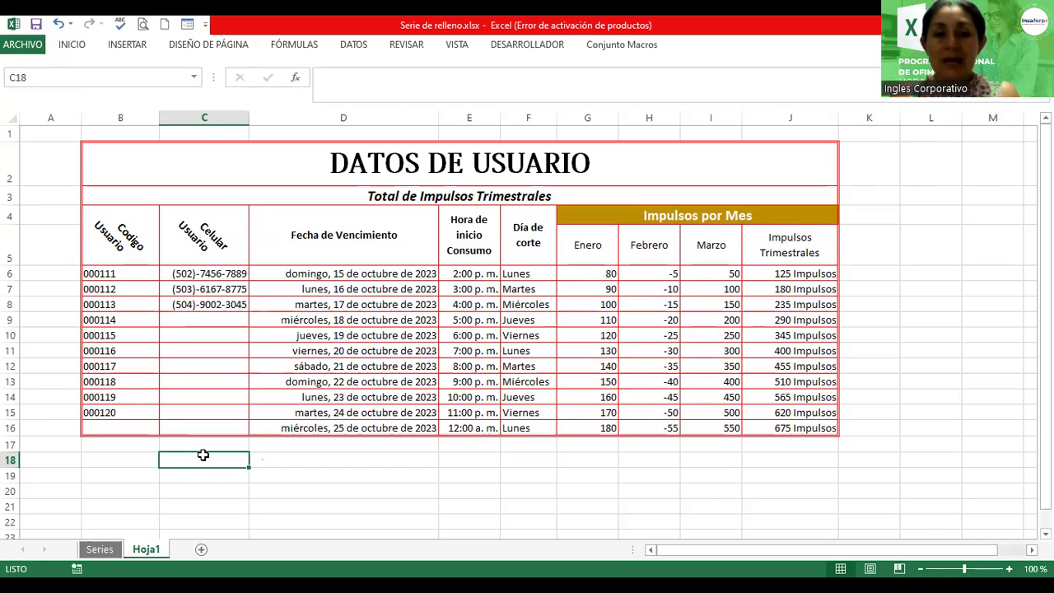
pyautogui.click(100, 549)
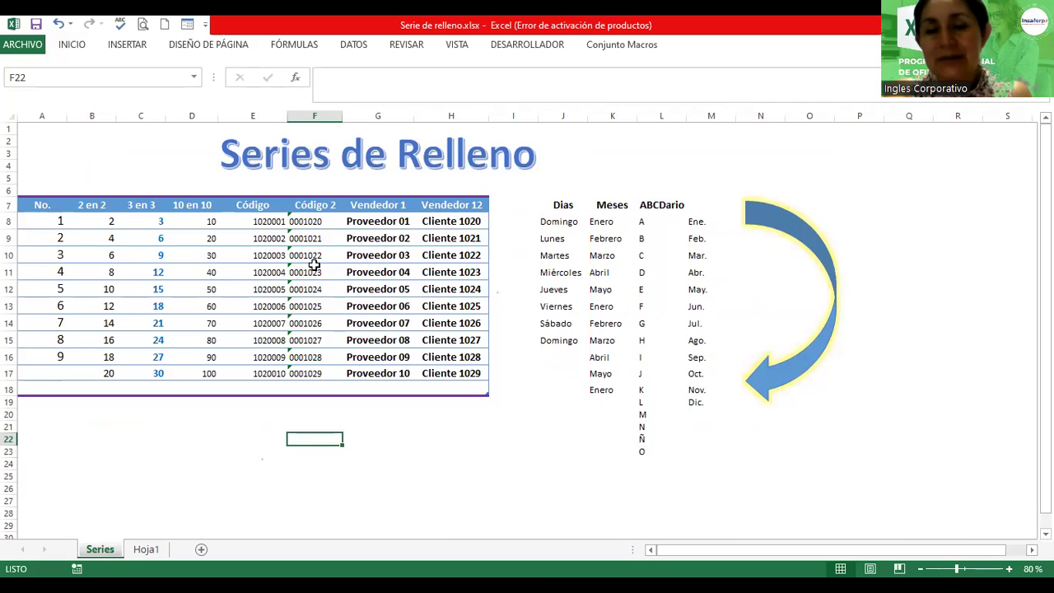
pyautogui.click(321, 257)
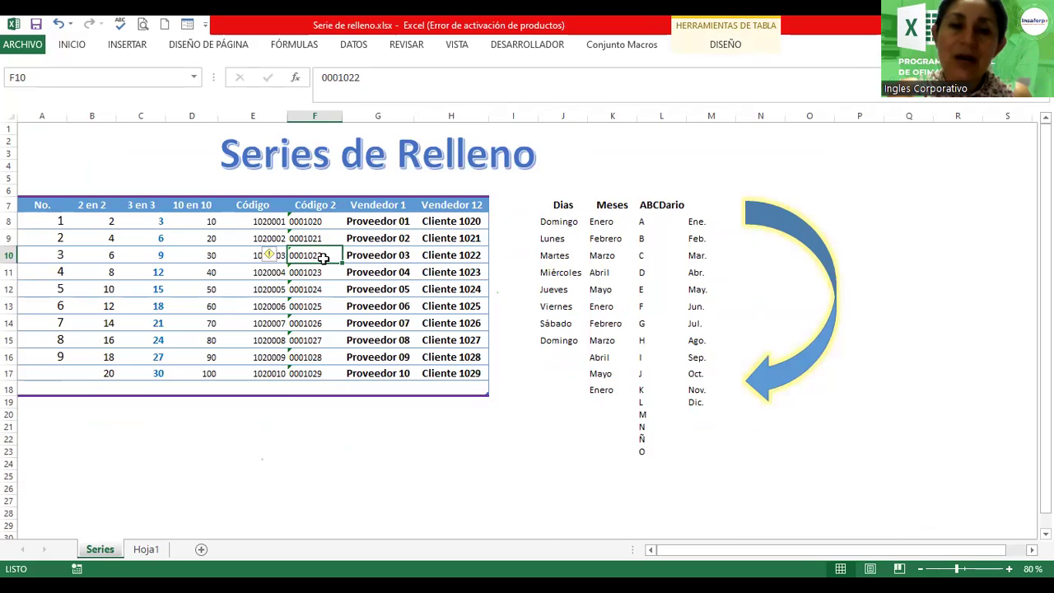
pyautogui.click(145, 550)
# - Rename the Hoja1 sheet tab to Datos_Usuario
pyautogui.doubleClick(141, 554)
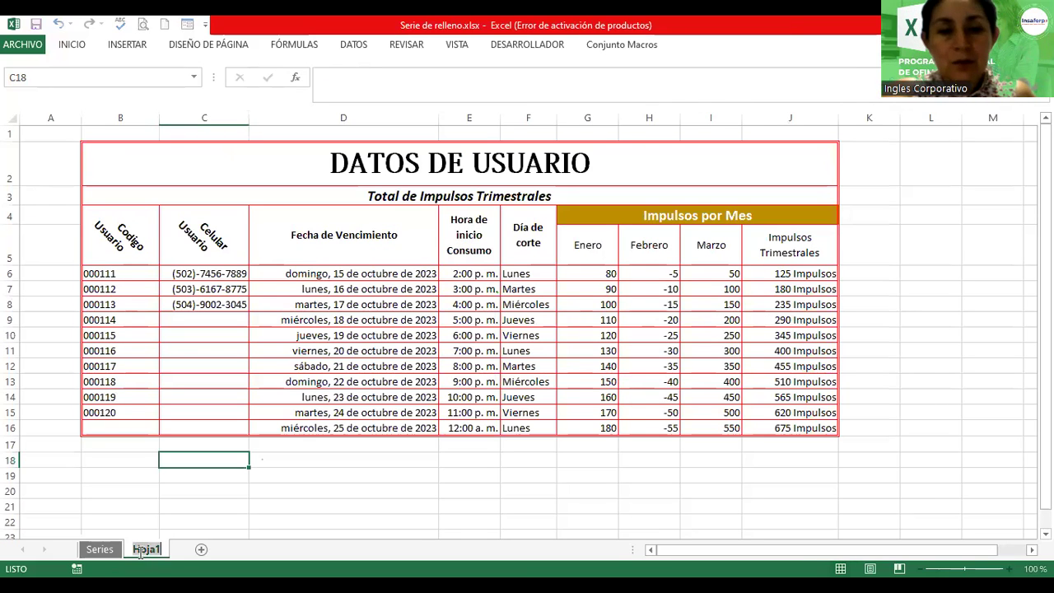
pyautogui.write('Datos_Usuario')
pyautogui.press('Return')
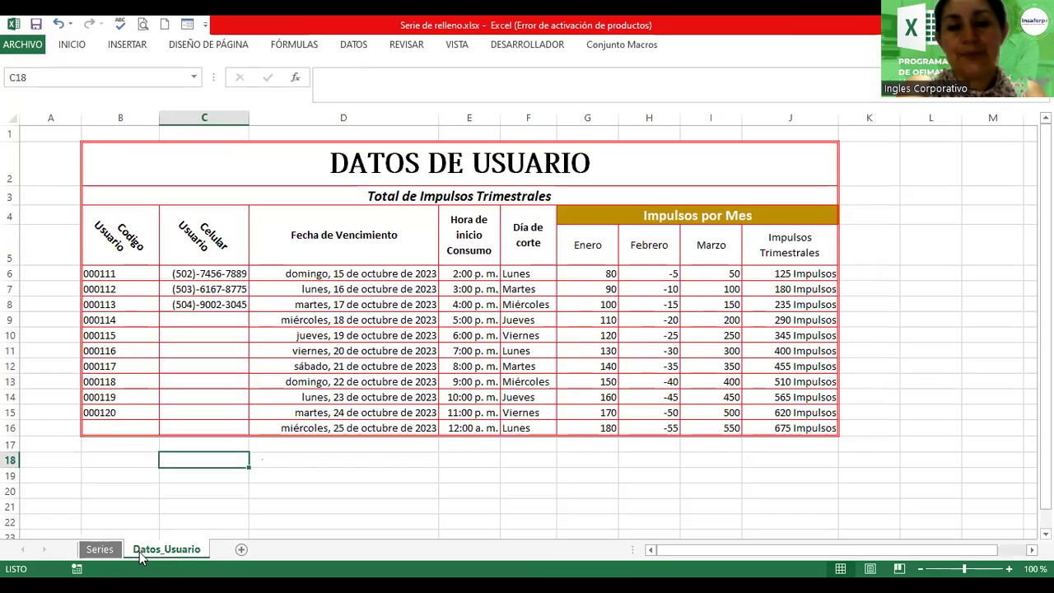
pyautogui.click(406, 303)
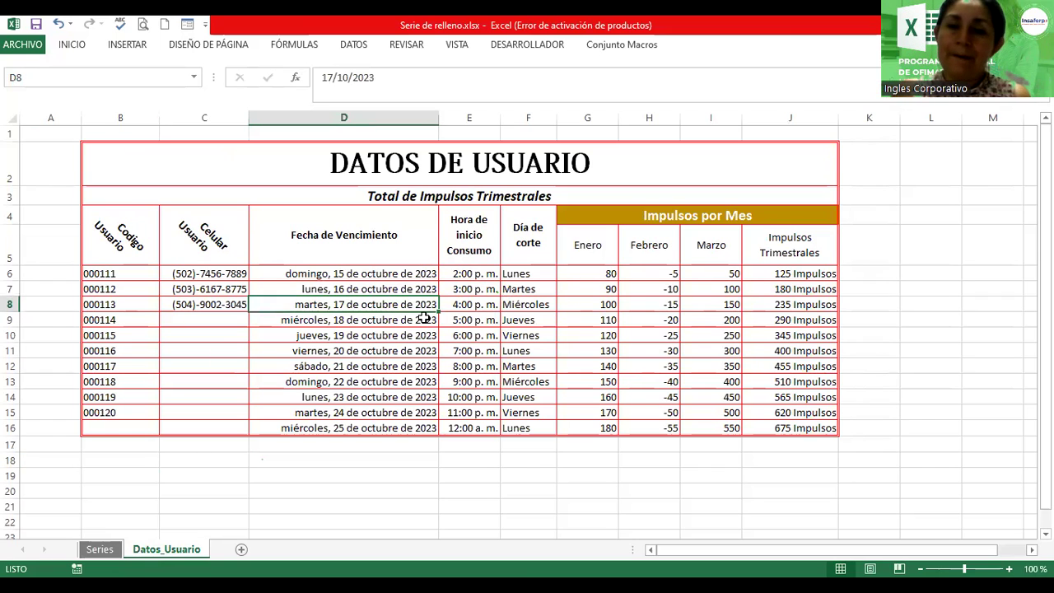
# - Glance at the Series sheet, then select the Impulsos Trimestrales totals J6:J16
pyautogui.click(93, 552)
pyautogui.click(175, 549)
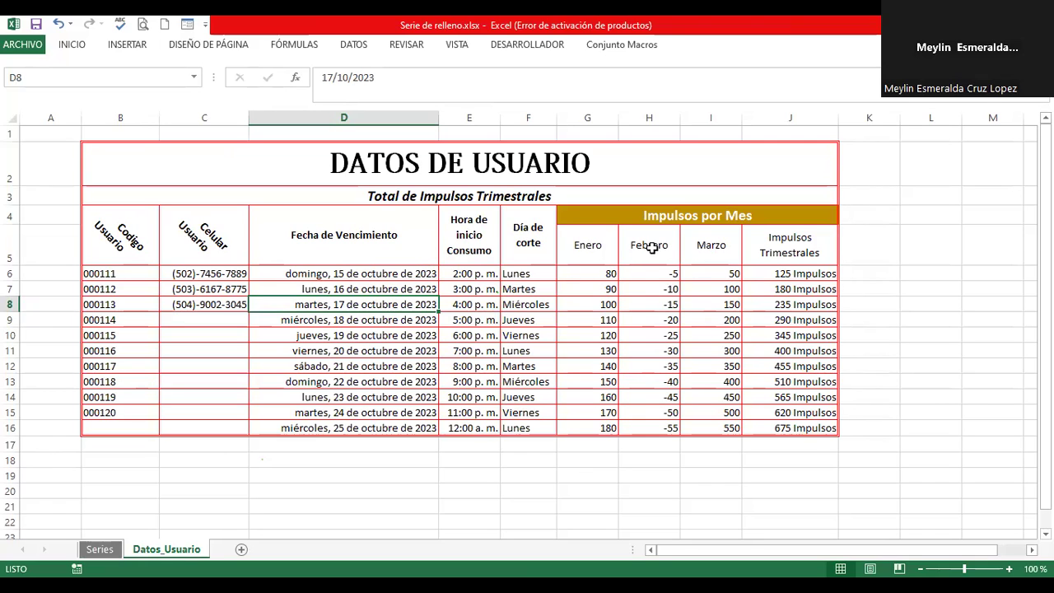
pyautogui.click(768, 274)
pyautogui.moveTo(768, 274); pyautogui.dragTo(790, 429)
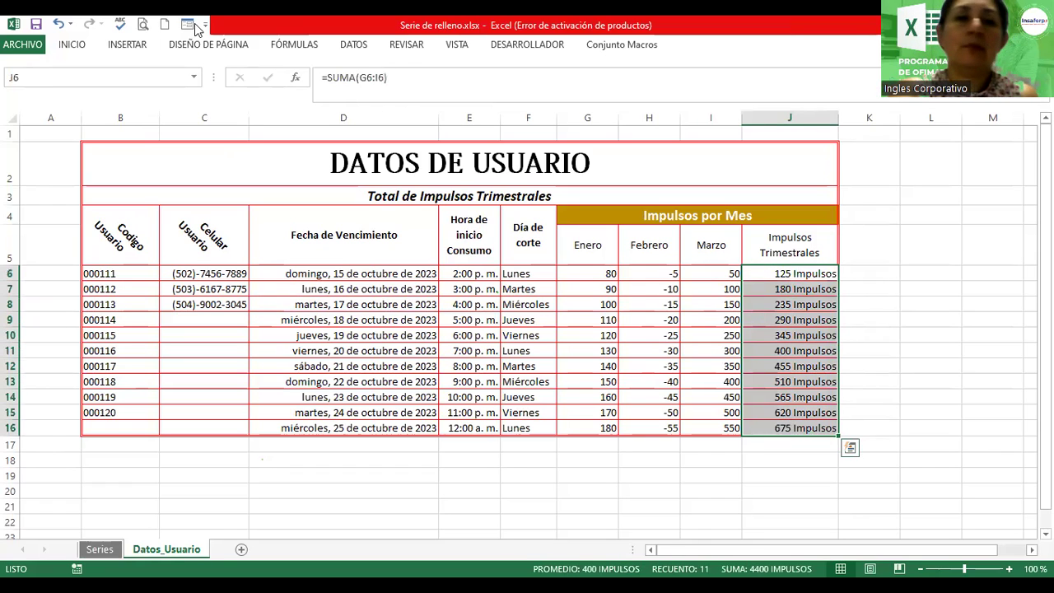
pyautogui.click(71, 44)
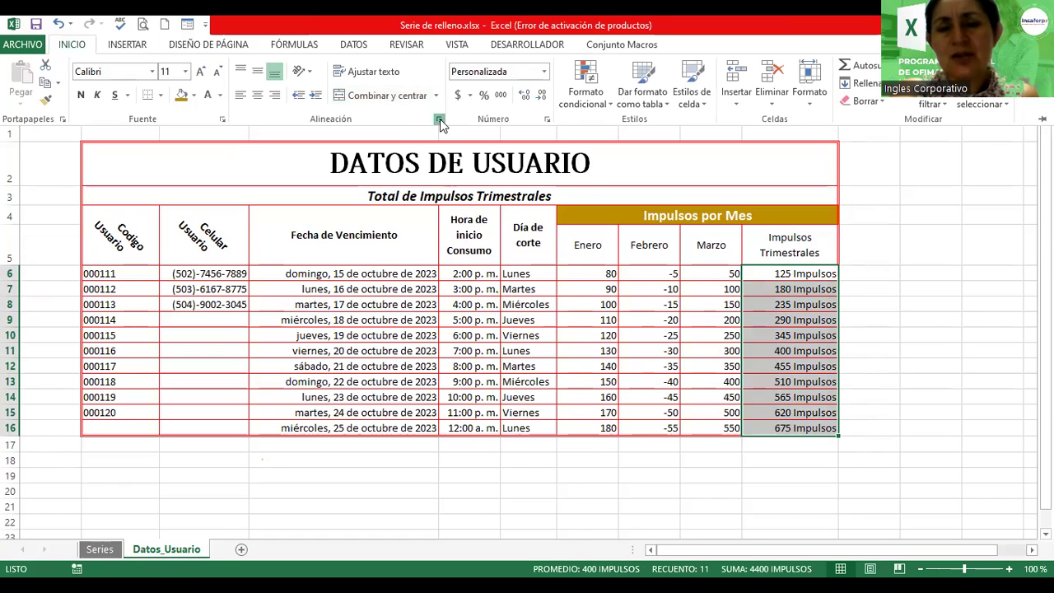
# - Inspect the custom Personalizada Impulsos number format on the totals in Formato de celdas
pyautogui.click(439, 118)
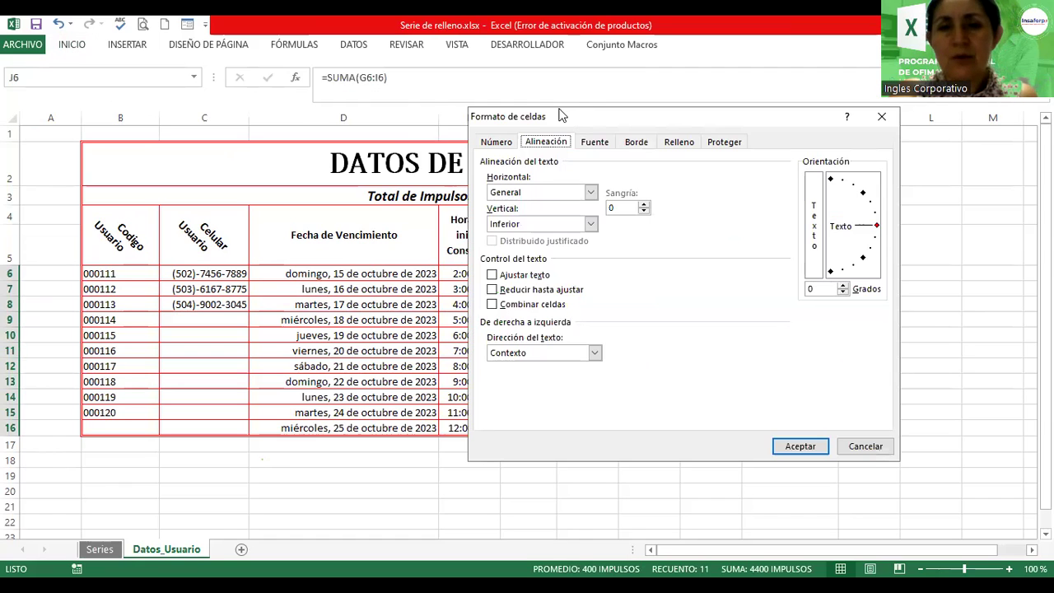
pyautogui.moveTo(560, 115); pyautogui.dragTo(362, 110)
pyautogui.click(297, 137)
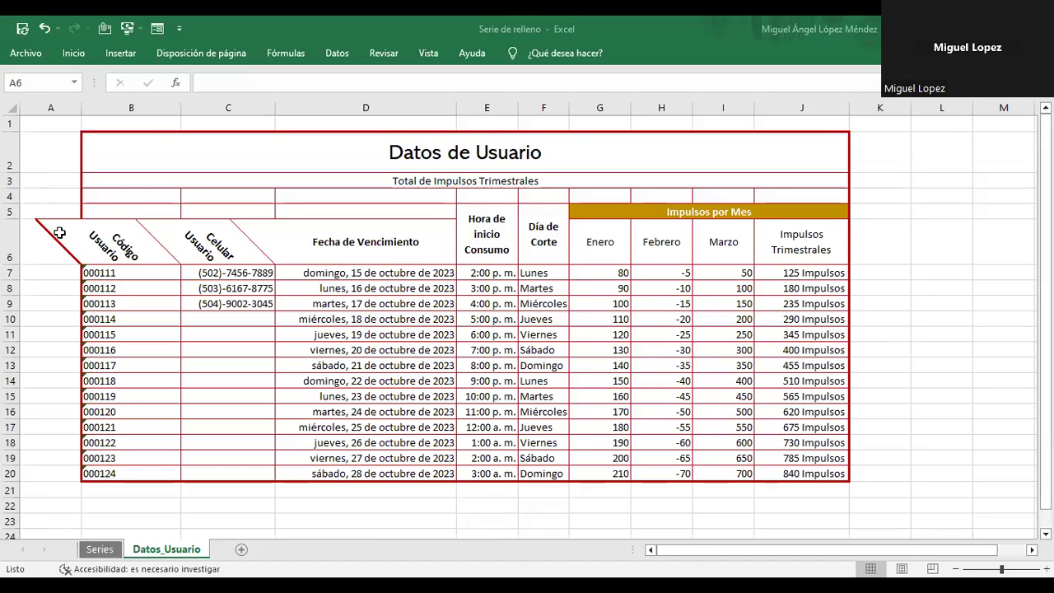
# - Select B5:B6, the Código Usuario header plus the blank cell above it
pyautogui.click(65, 249)
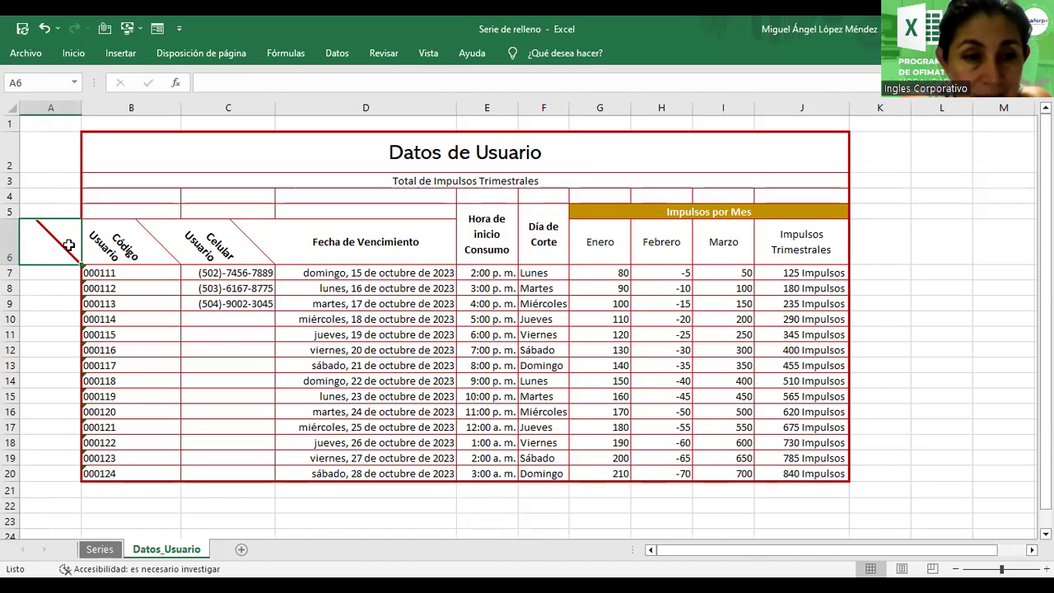
pyautogui.moveTo(61, 246); pyautogui.dragTo(101, 245)
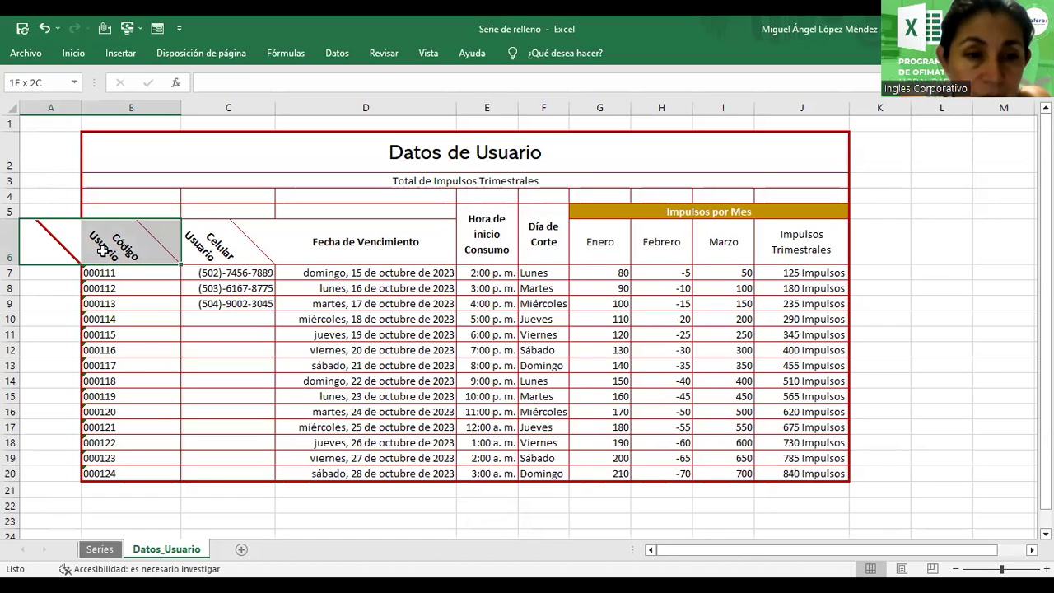
pyautogui.click(61, 248)
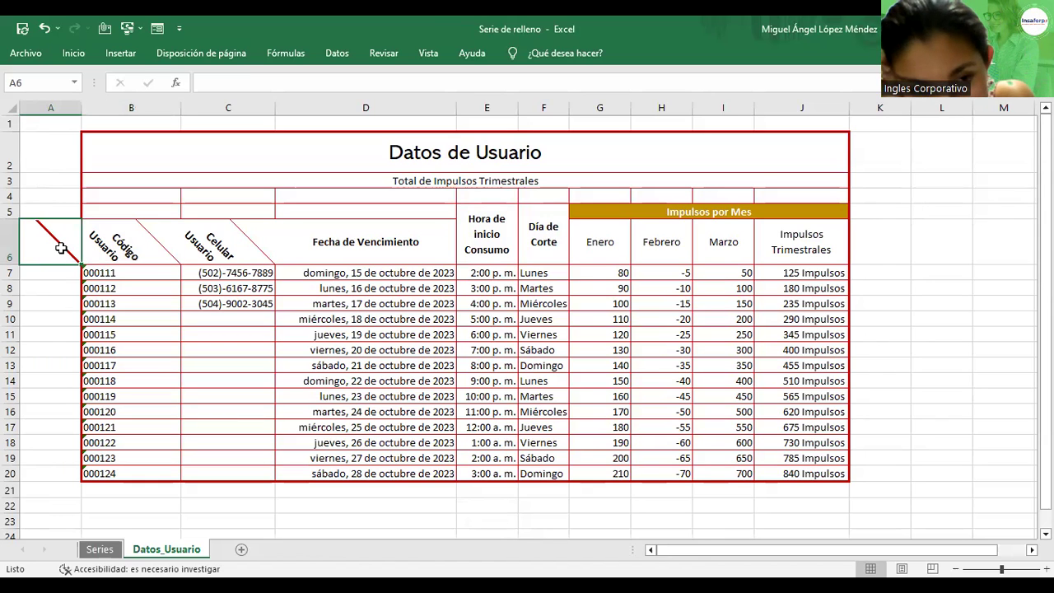
pyautogui.click(114, 241)
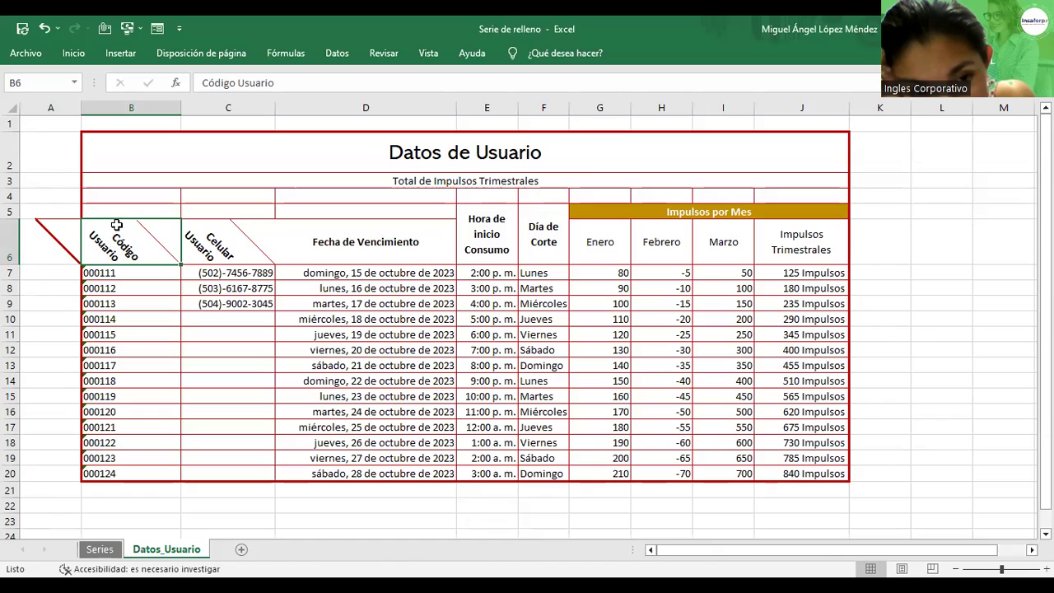
pyautogui.moveTo(117, 225); pyautogui.dragTo(118, 212)
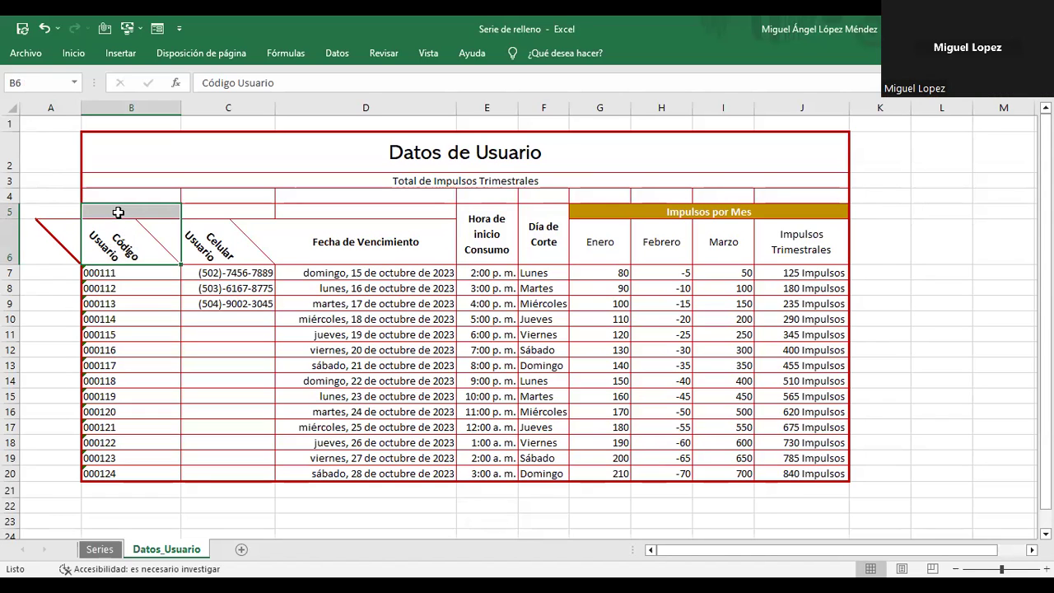
# - Merge and center B5:B6 for Código Usuario and C5:C6 for Celular Usuario
pyautogui.click(73, 52)
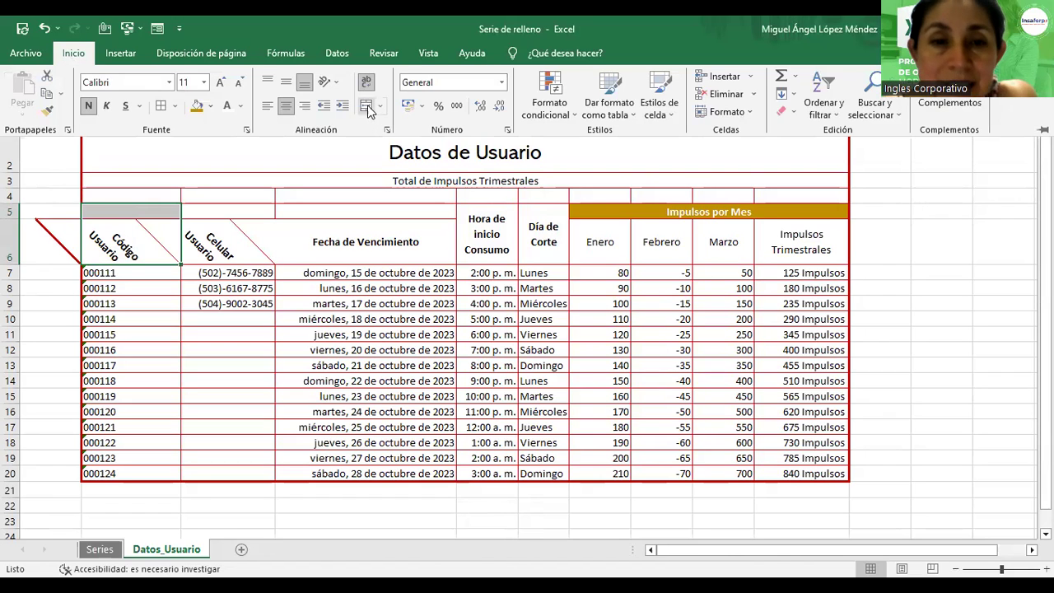
pyautogui.click(368, 109)
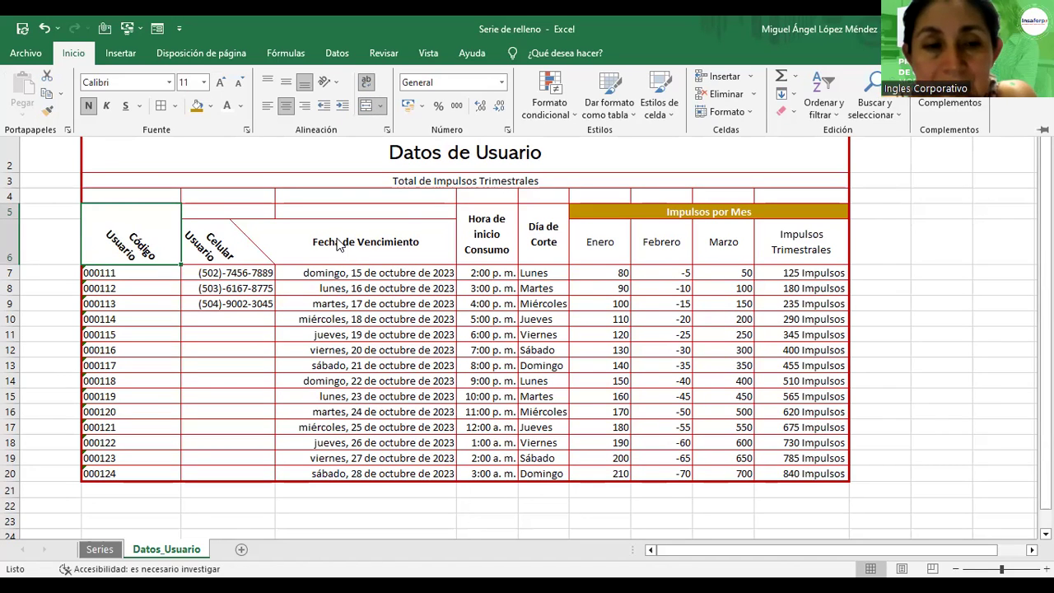
pyautogui.click(255, 247)
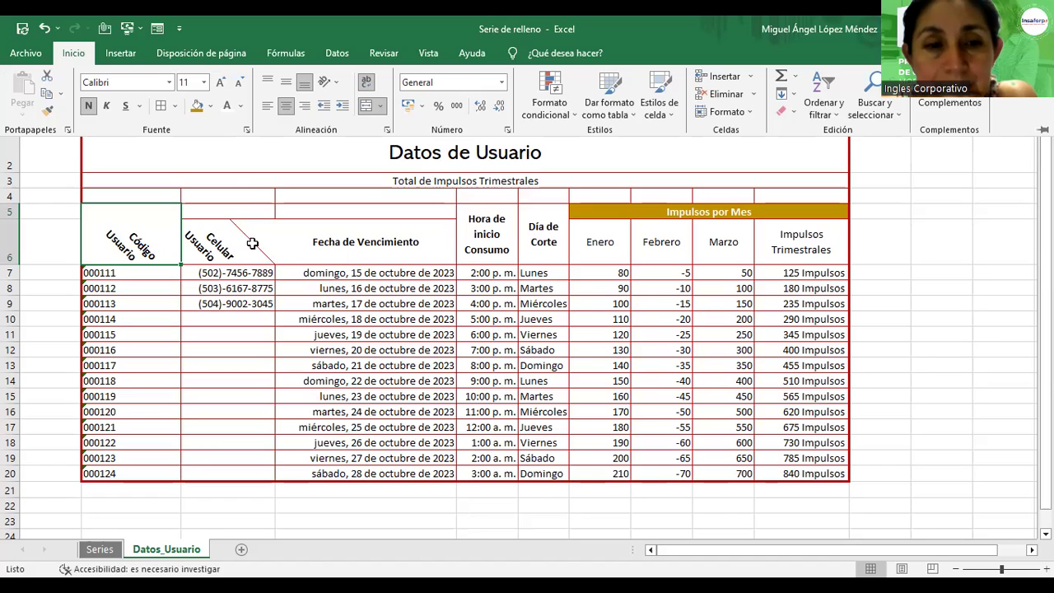
pyautogui.hotkey('ctrl', 'F1')
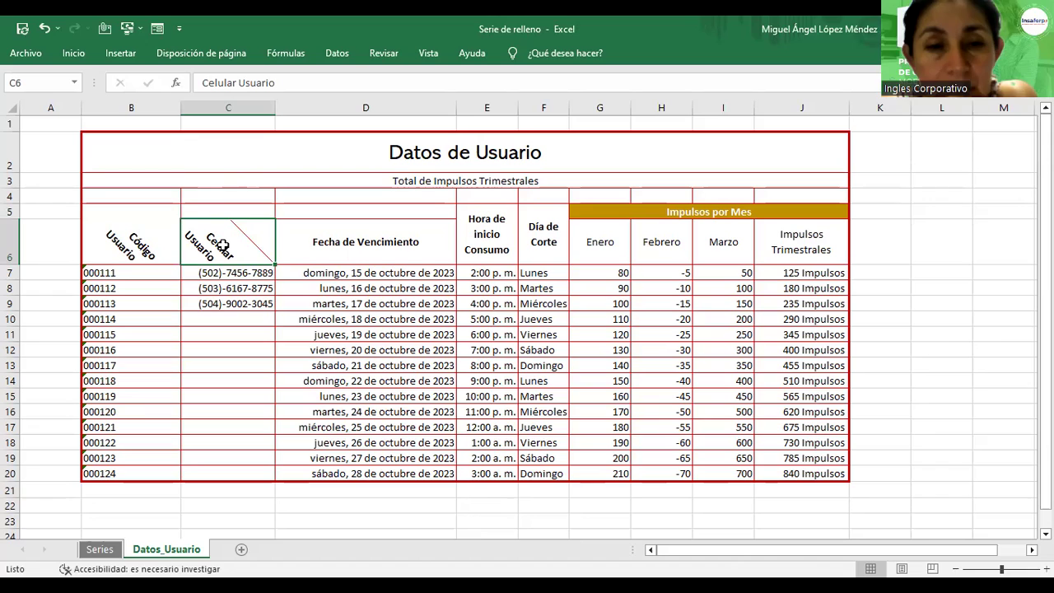
pyautogui.moveTo(222, 244); pyautogui.dragTo(223, 218)
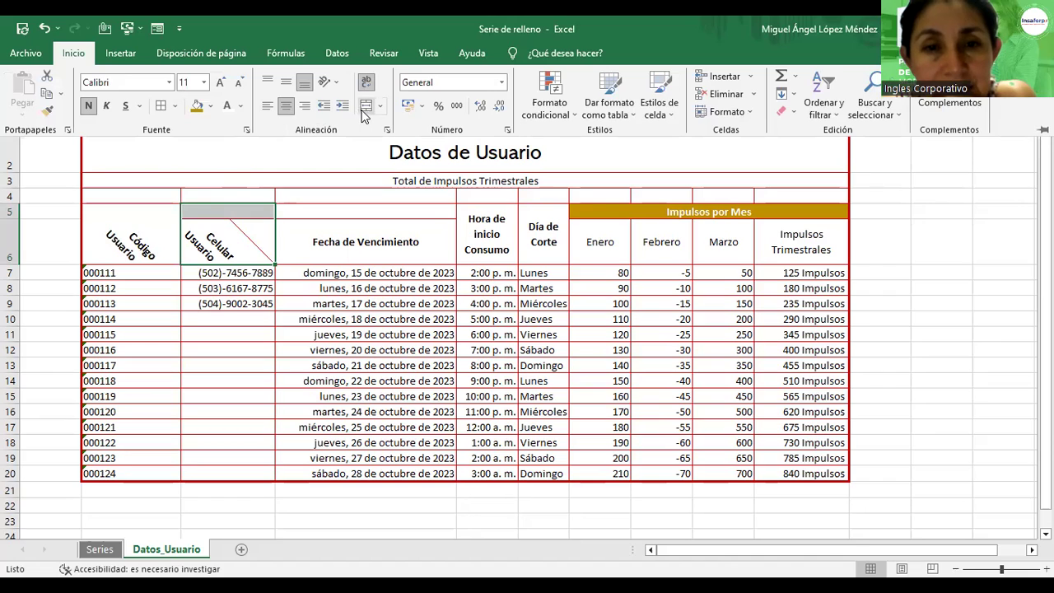
pyautogui.click(368, 111)
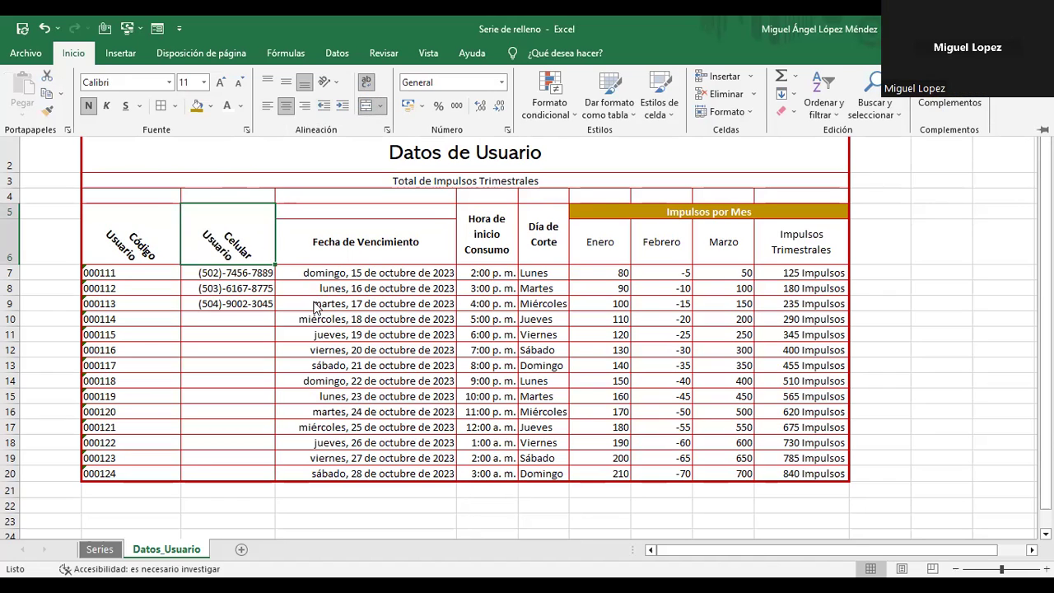
# - Merge and center D5:D6 into one Fecha de Vencimiento header
pyautogui.click(331, 274)
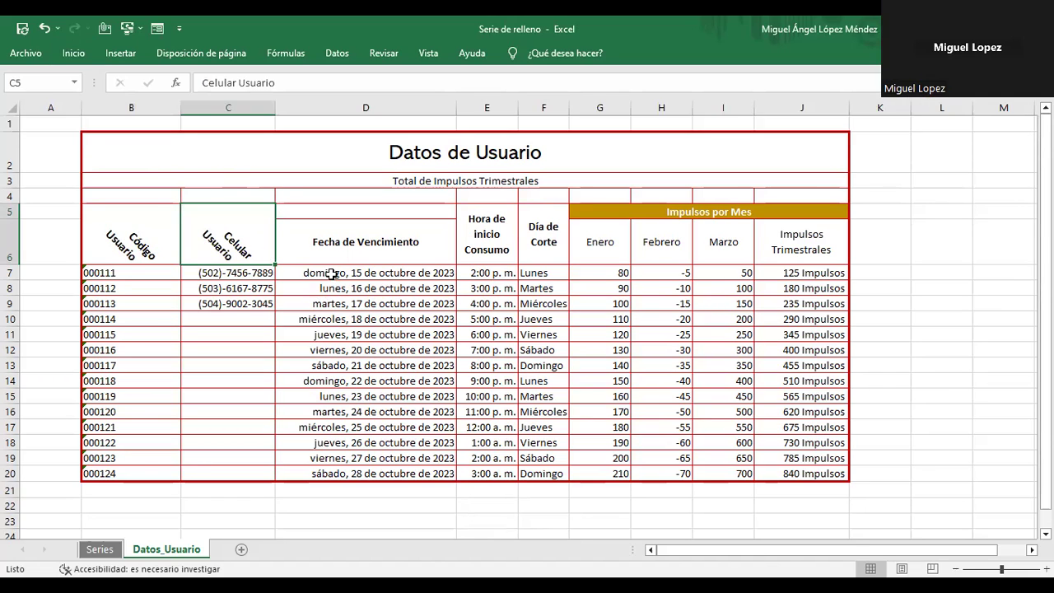
pyautogui.click(368, 239)
pyautogui.moveTo(367, 239); pyautogui.dragTo(365, 212)
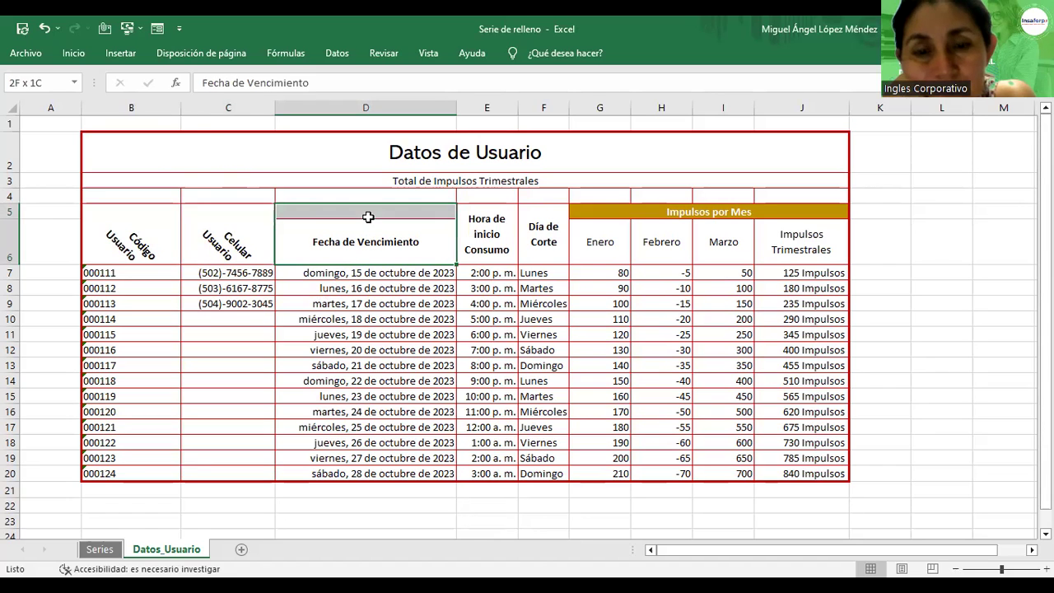
pyautogui.click(79, 58)
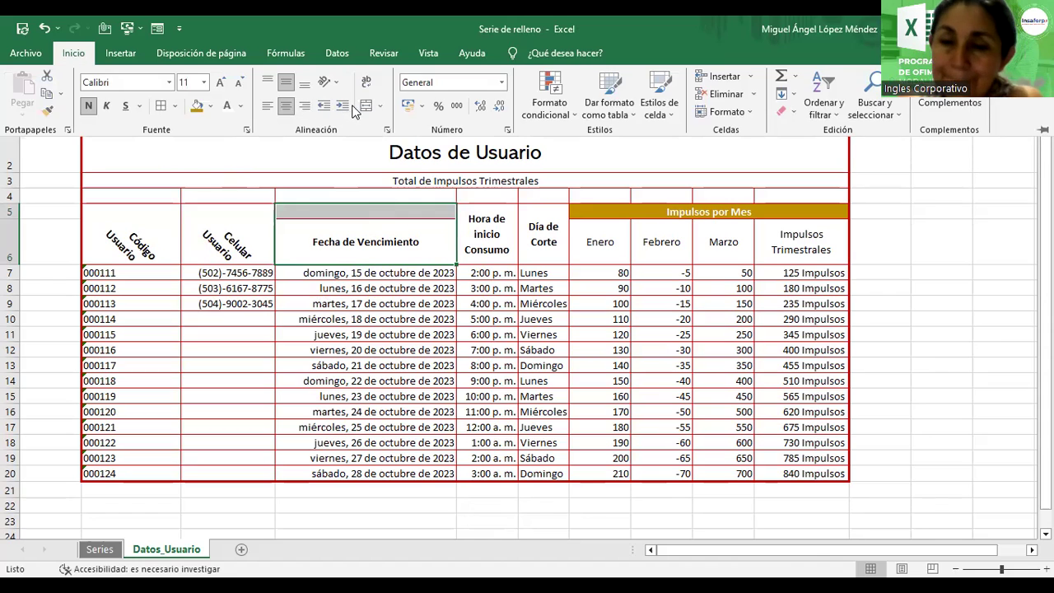
pyautogui.click(366, 107)
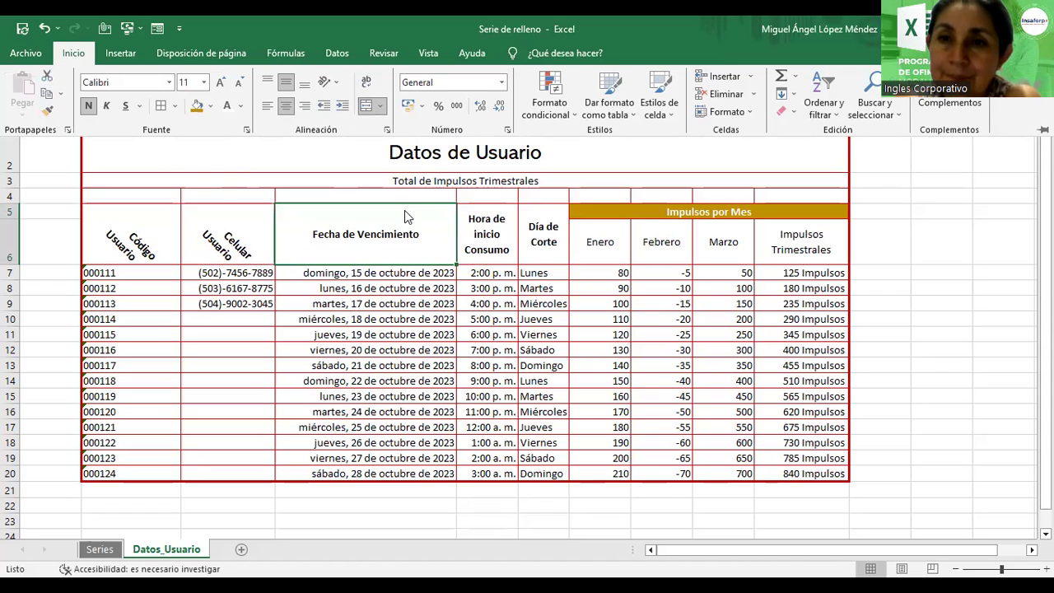